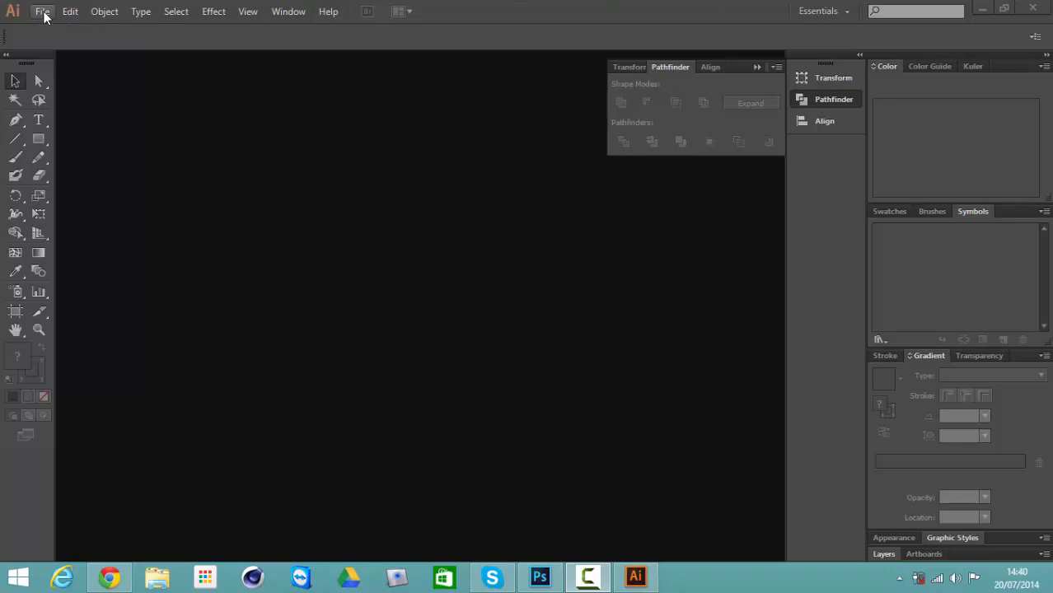
Create a new 800 x 800 px document with one artboard and landscape orientation
left_click(44, 13)
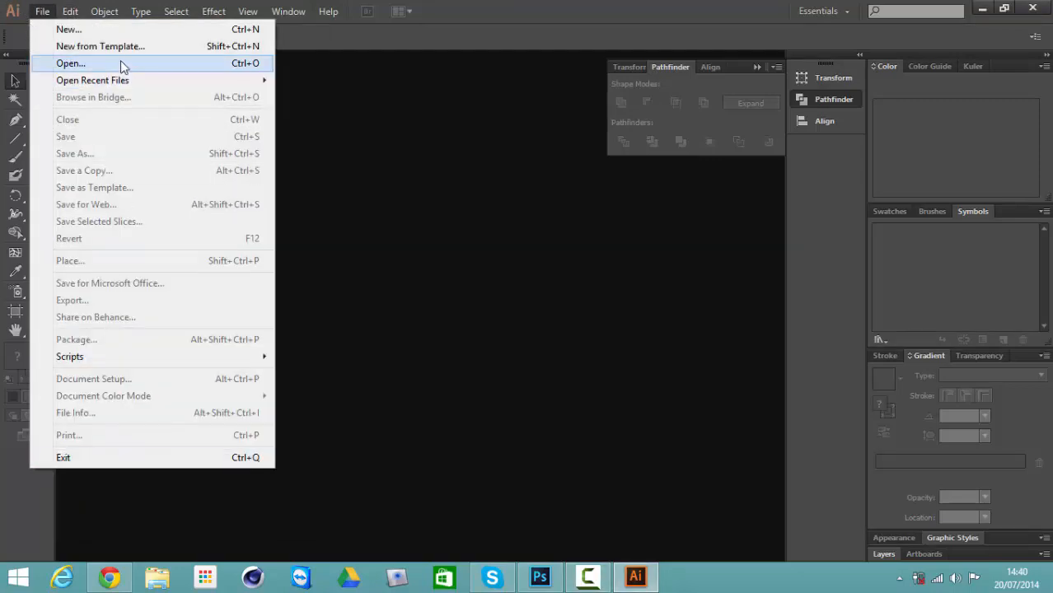
left_click(106, 29)
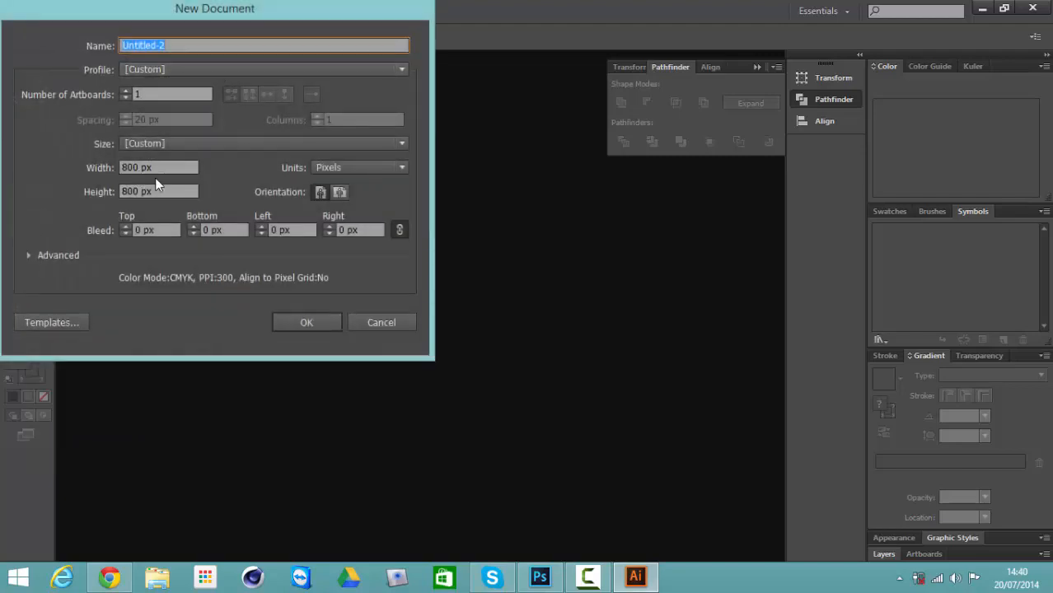
left_click(340, 192)
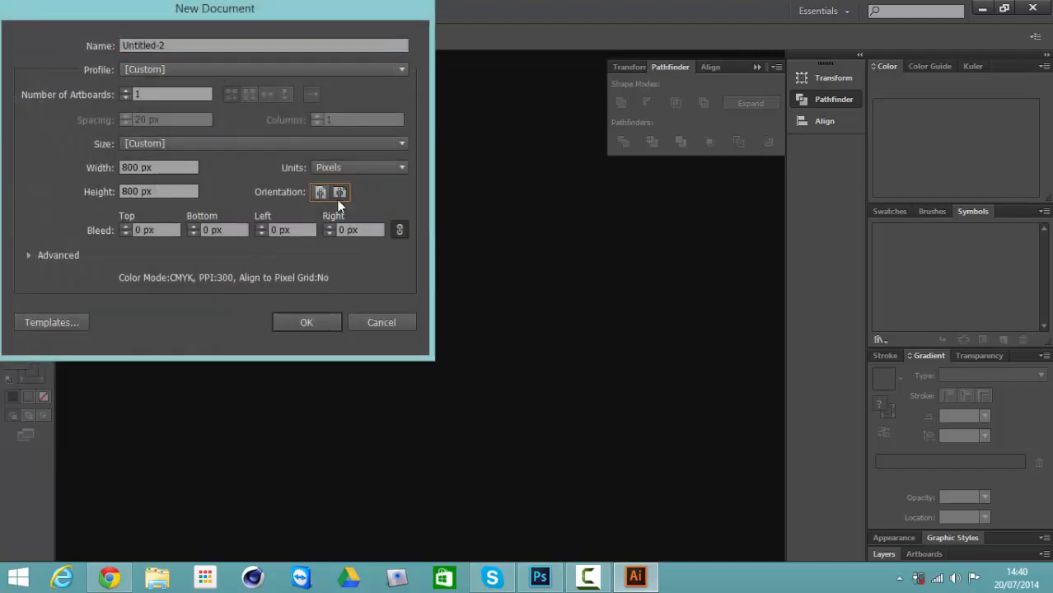
left_click(295, 316)
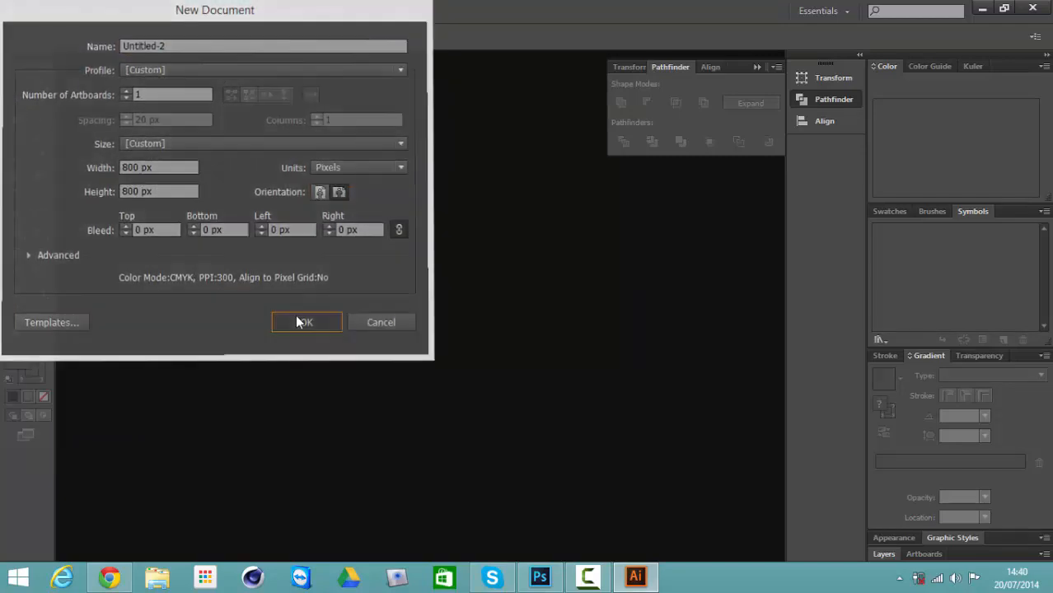
Add the text "XG" to the artboard, enlarge it to about 251 pt and place it in the upper middle
left_click(38, 120)
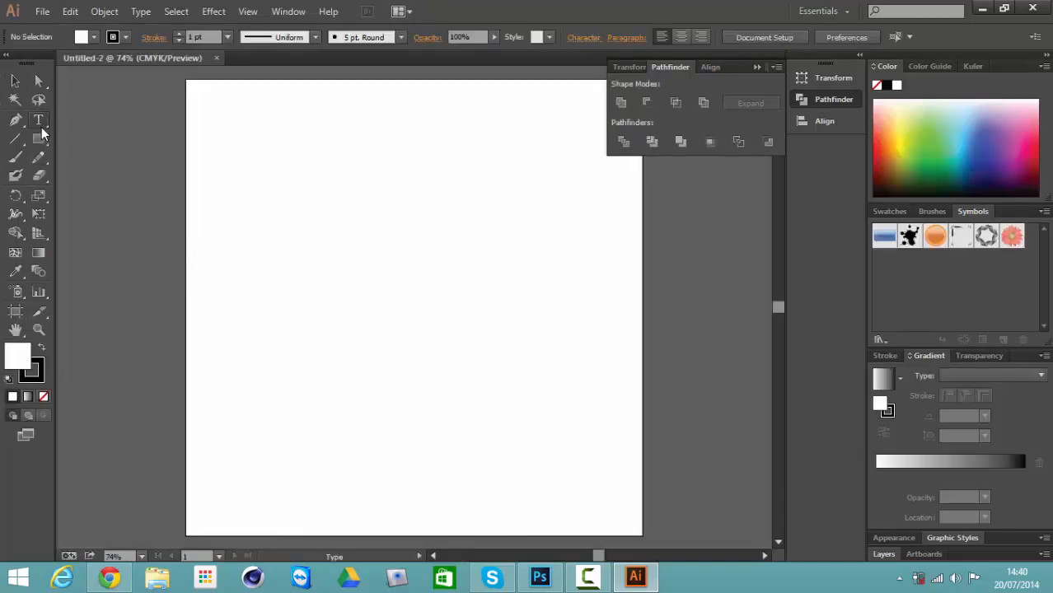
left_click(276, 257)
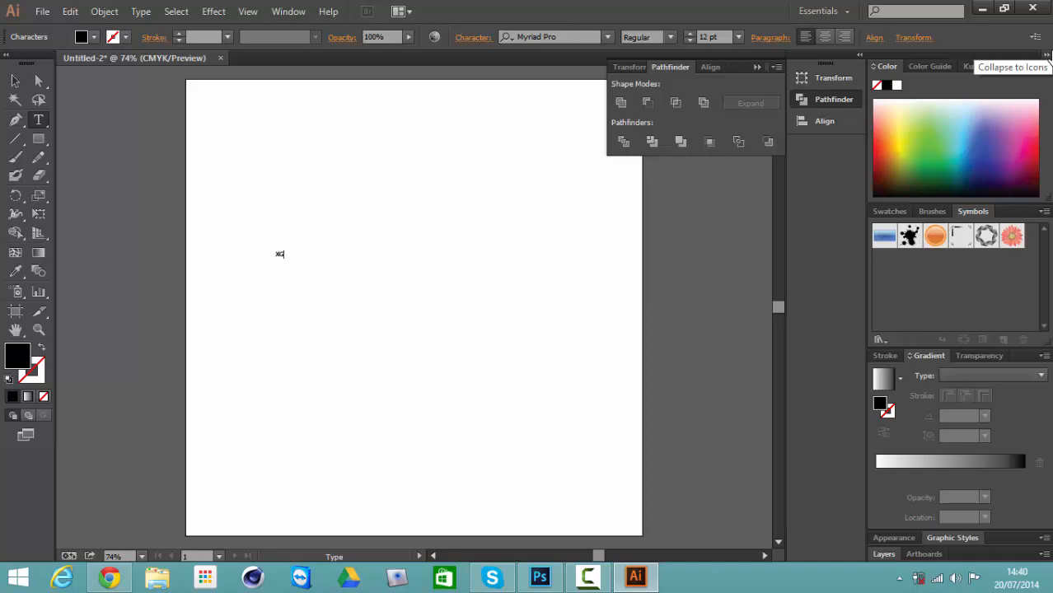
left_click(15, 80)
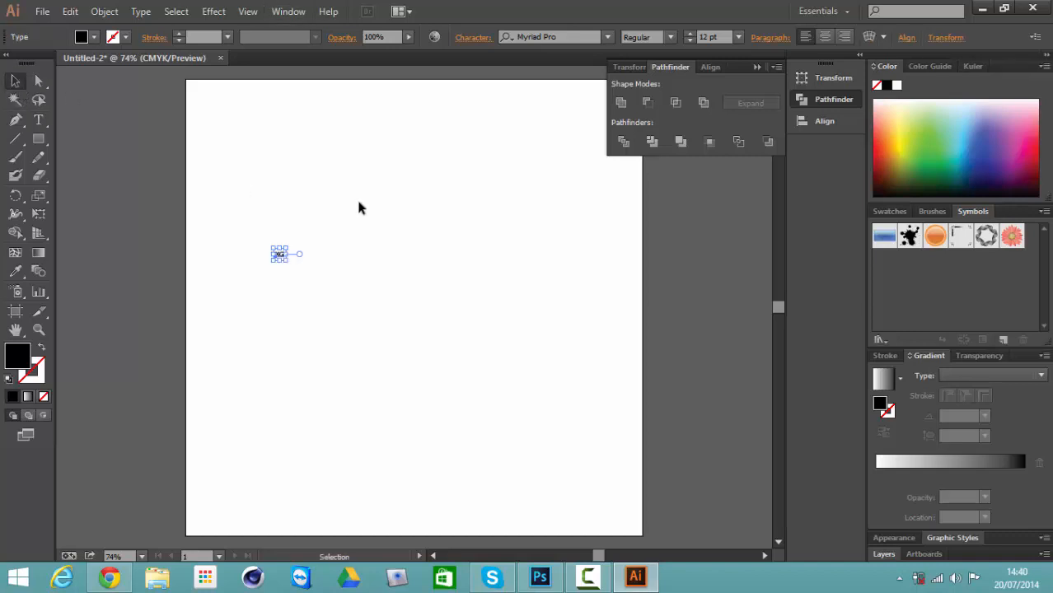
left_click_drag(286, 261, 722, 504)
left_click_drag(409, 379, 406, 267)
Change the font of the XG text to Ethnocentric
left_click(548, 37)
type("eth")
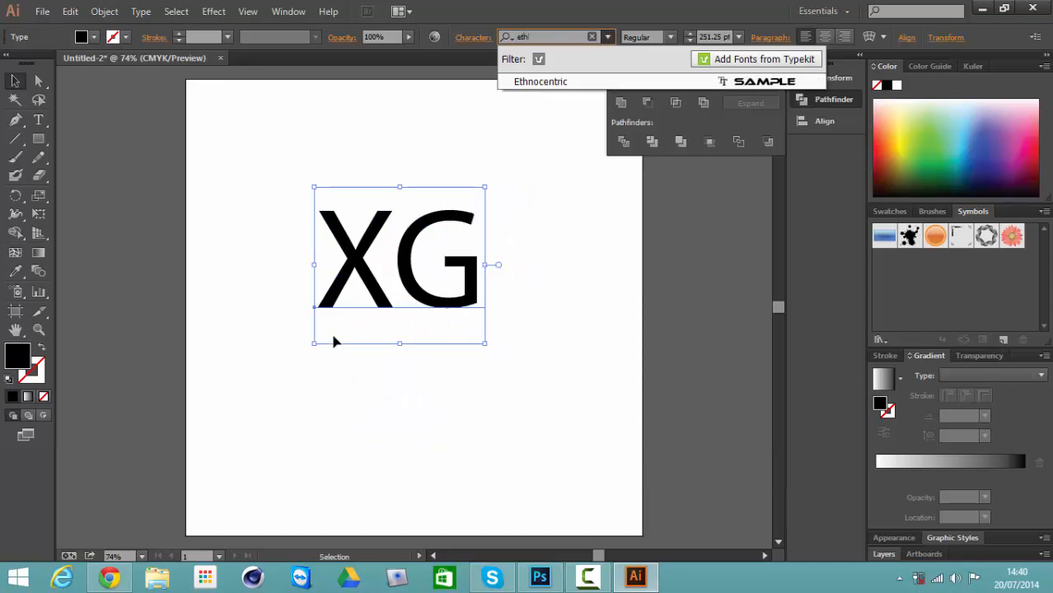
left_click(545, 83)
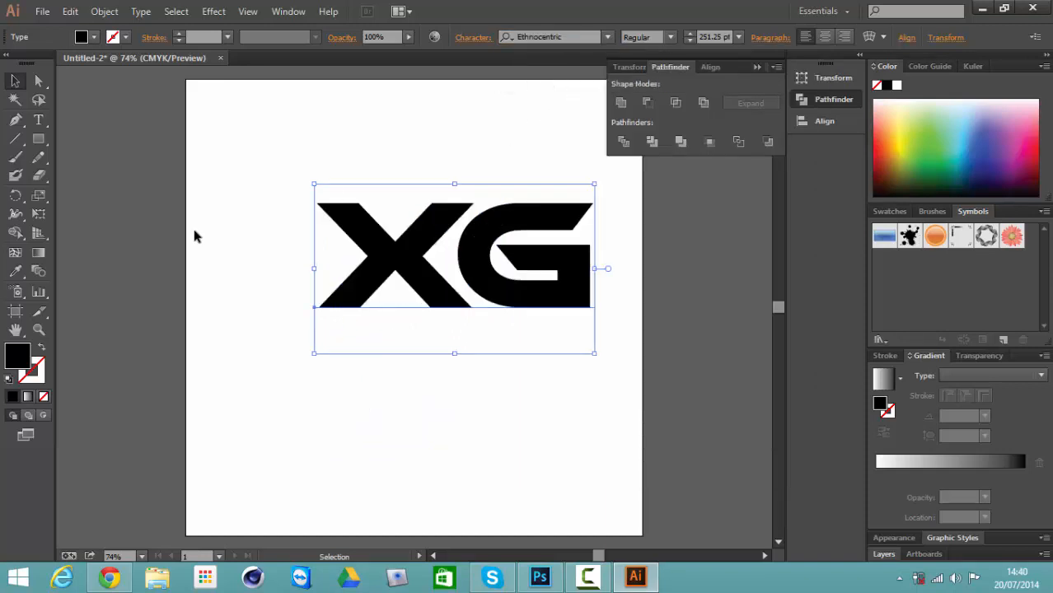
Set the XG text's tracking to -265 and fine-tune it to about -294 so the two letters overlap
left_click(480, 37)
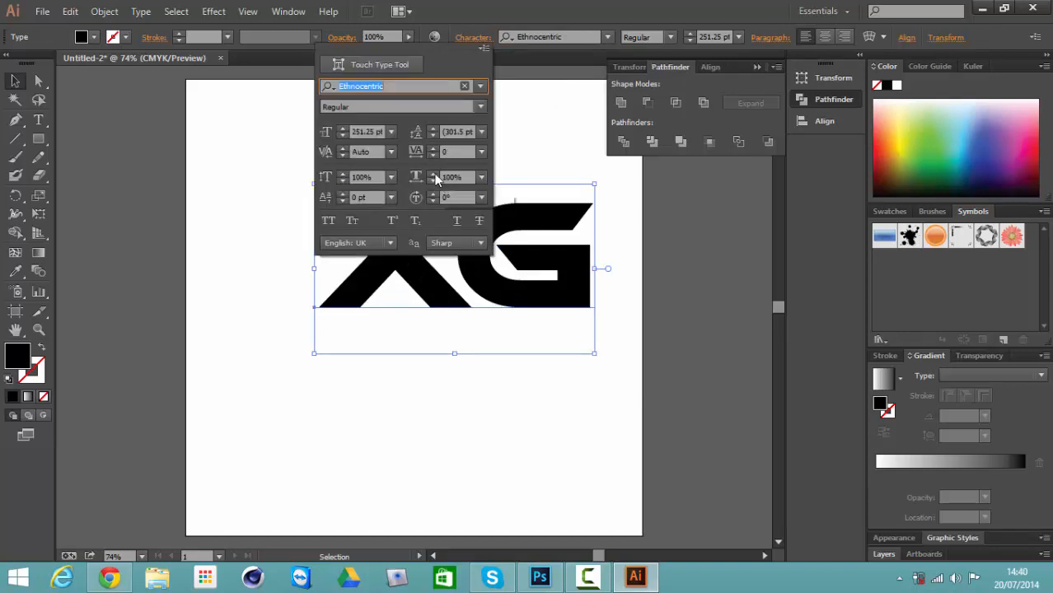
left_click(453, 152)
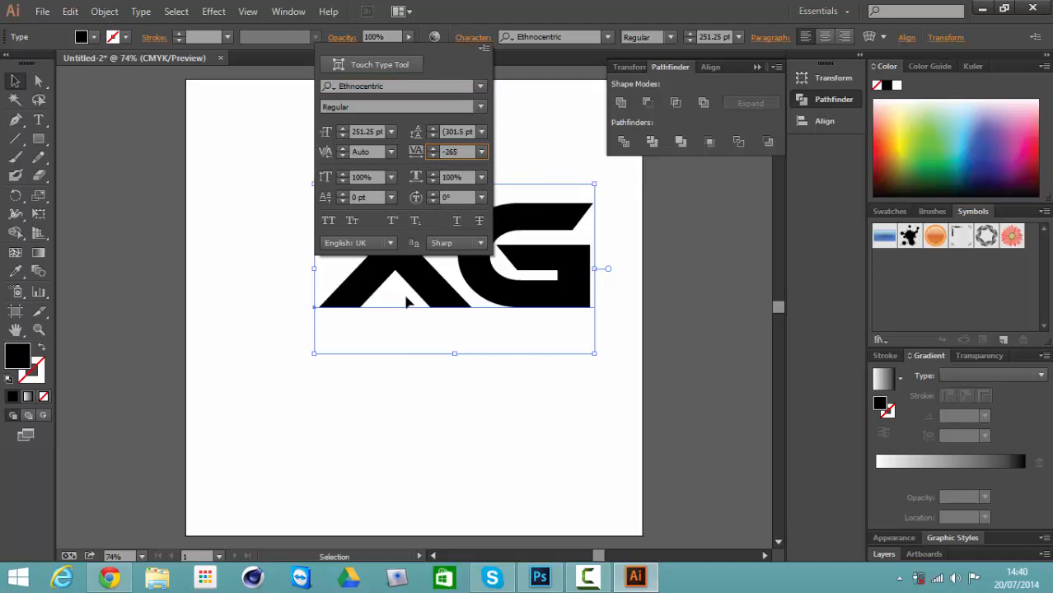
type("-265")
key("Return")
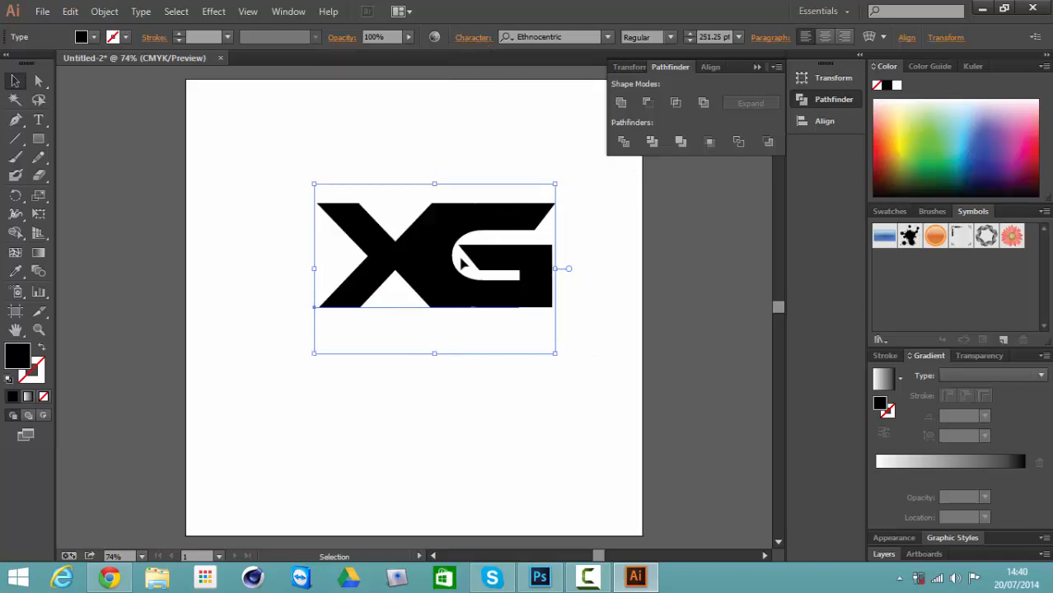
left_click(472, 38)
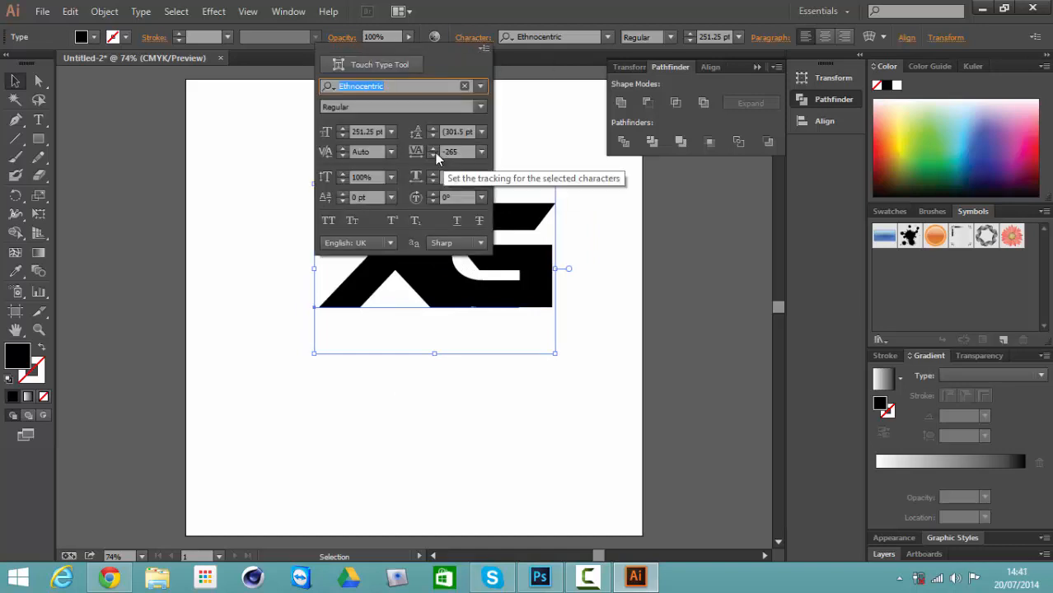
left_click(432, 152)
left_click(433, 152)
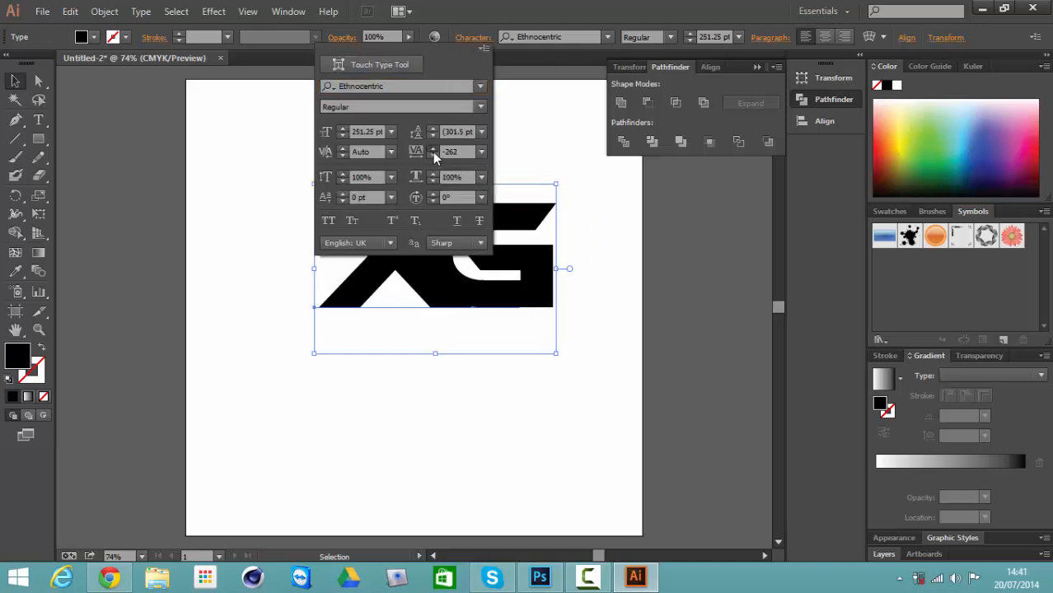
left_click(434, 157)
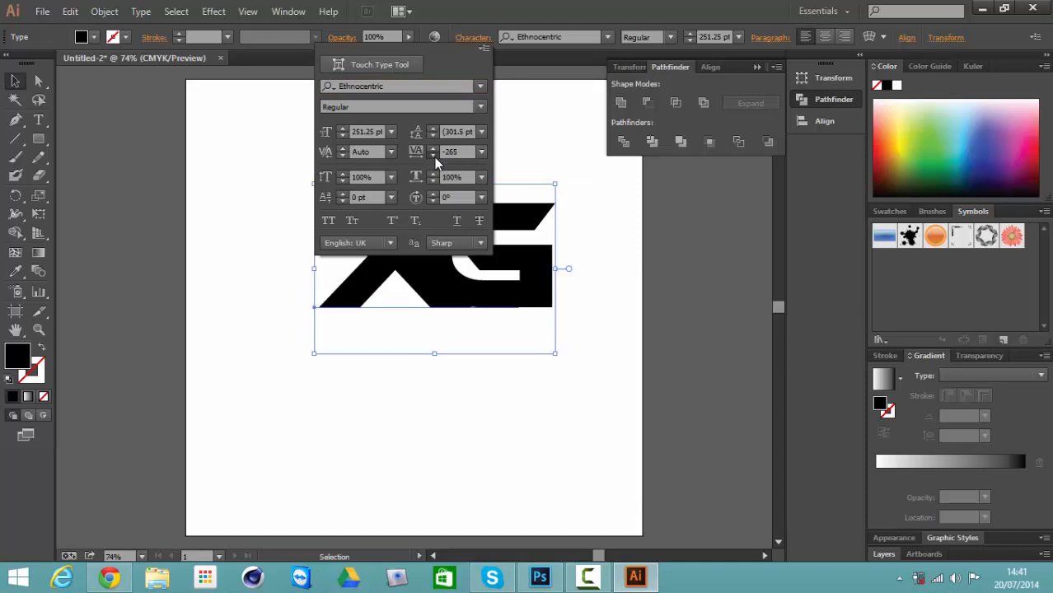
left_click(434, 157)
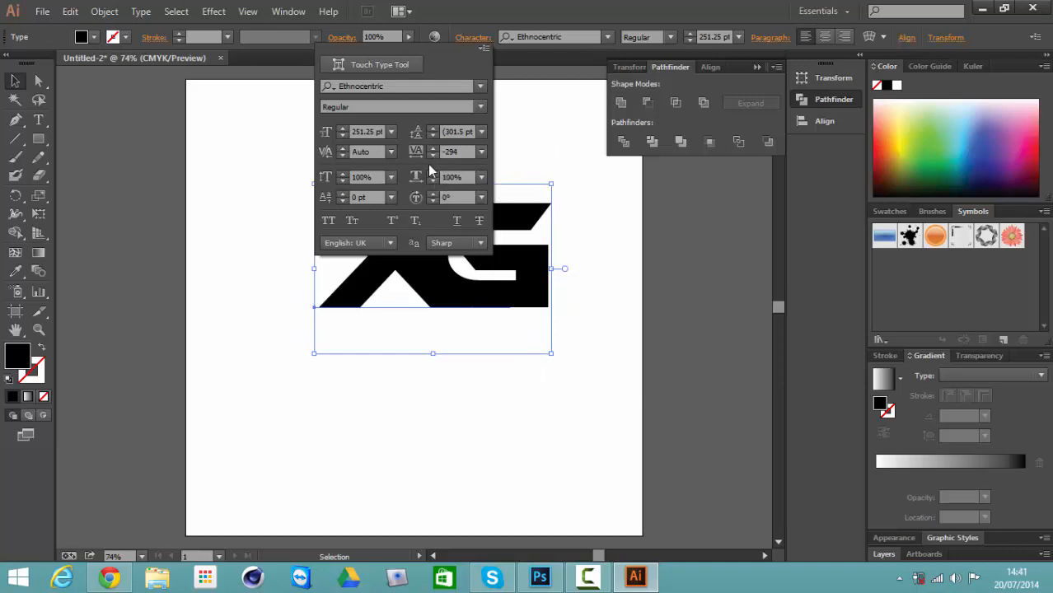
left_click(431, 157)
left_click(599, 274)
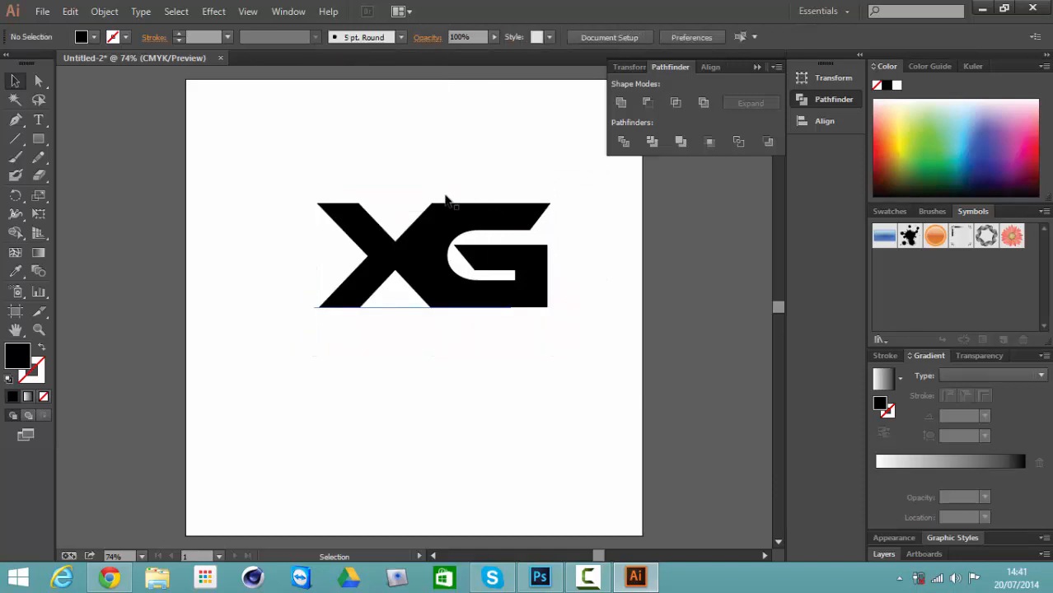
Expand the XG text into outlines with Object and Fill enabled
left_click_drag(190, 156, 560, 397)
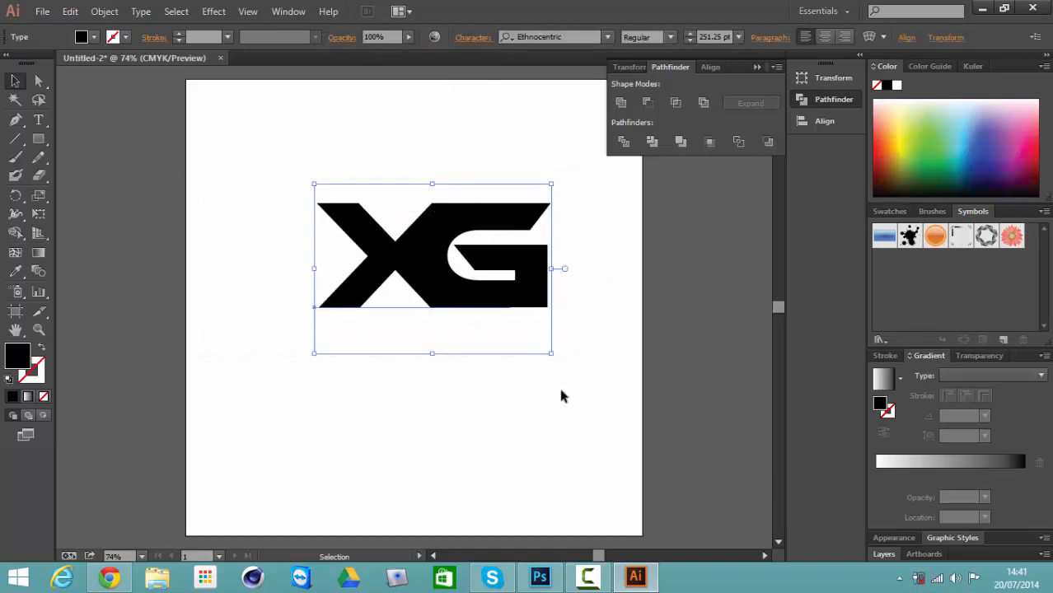
left_click(104, 11)
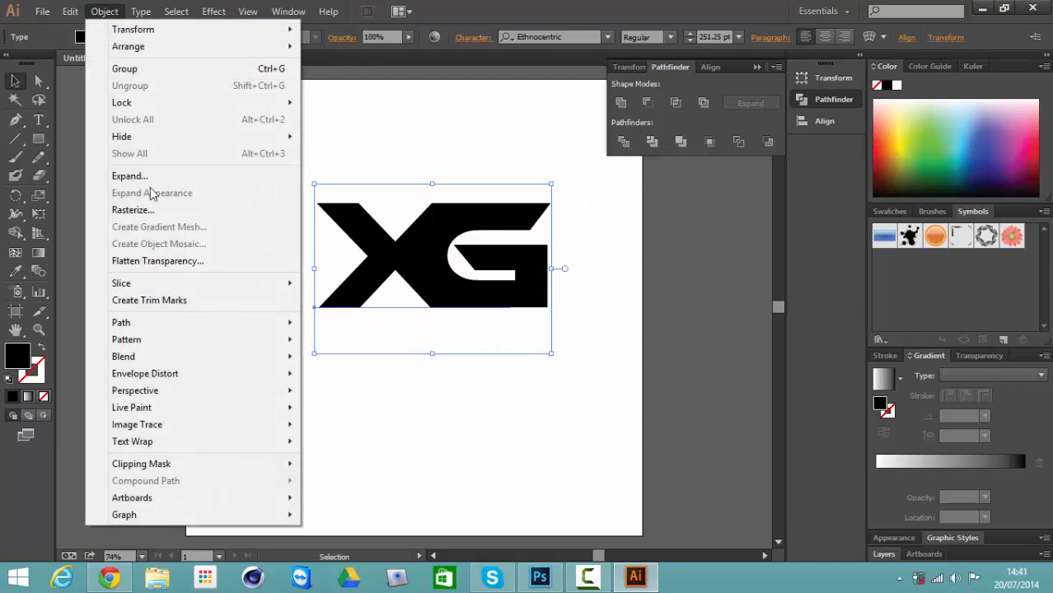
left_click(153, 178)
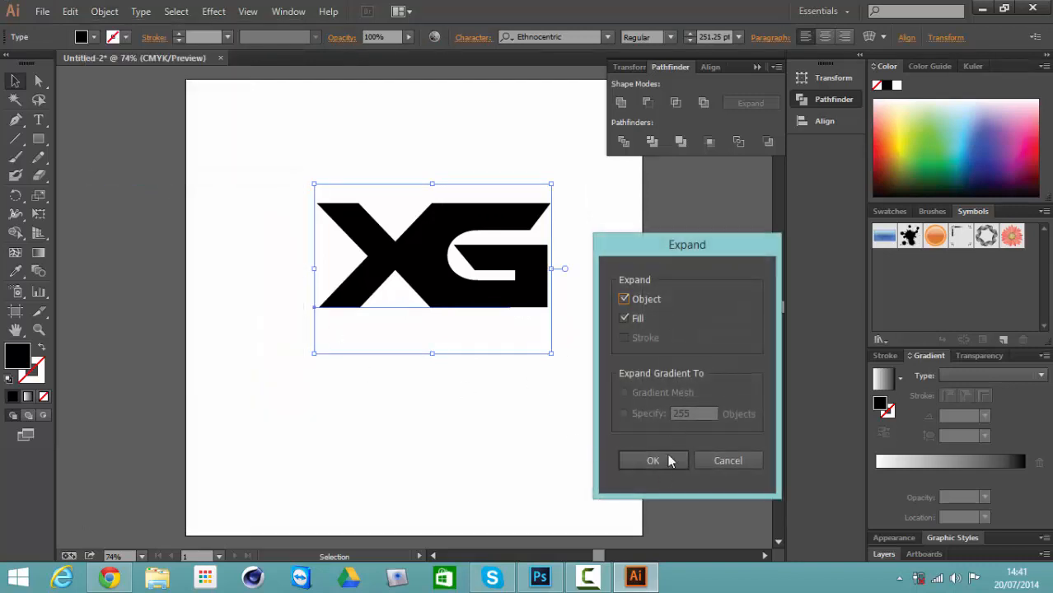
left_click(653, 460)
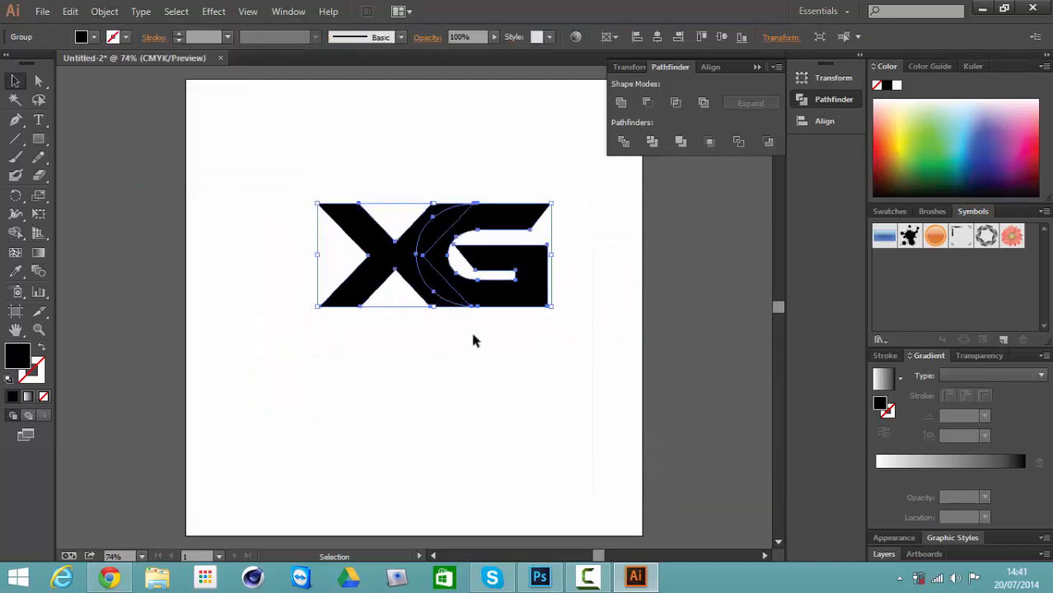
left_click(442, 354)
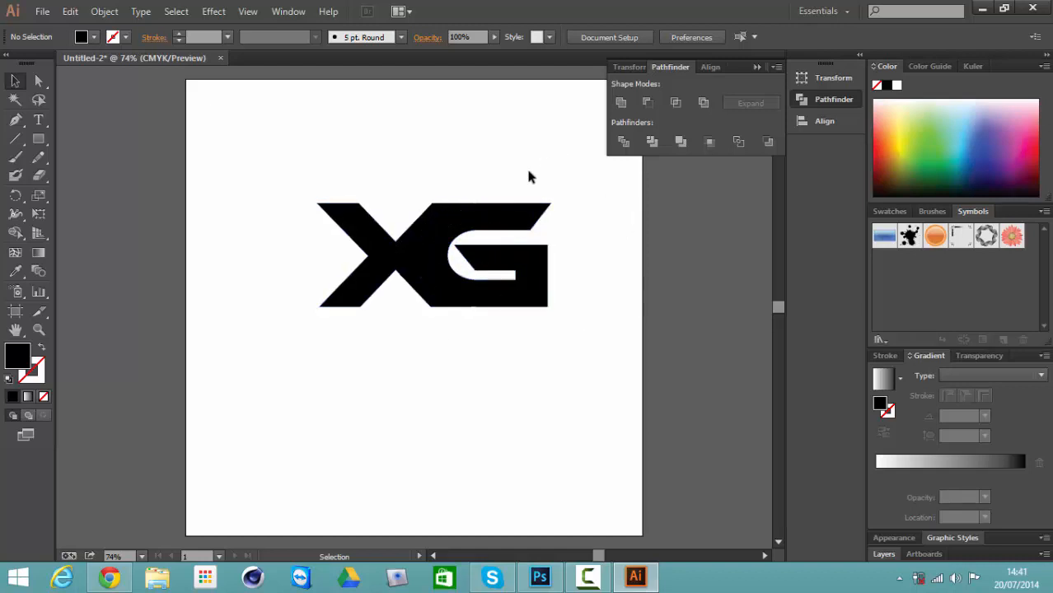
Unite the overlapping X and G outlines into a single shape with Pathfinder
left_click_drag(309, 186, 594, 328)
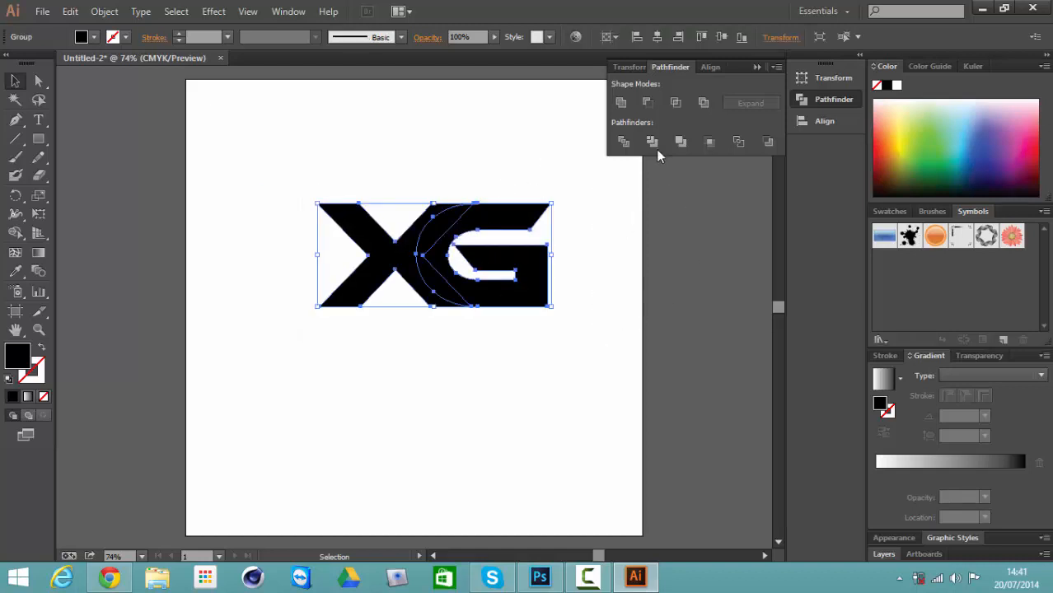
left_click(621, 103)
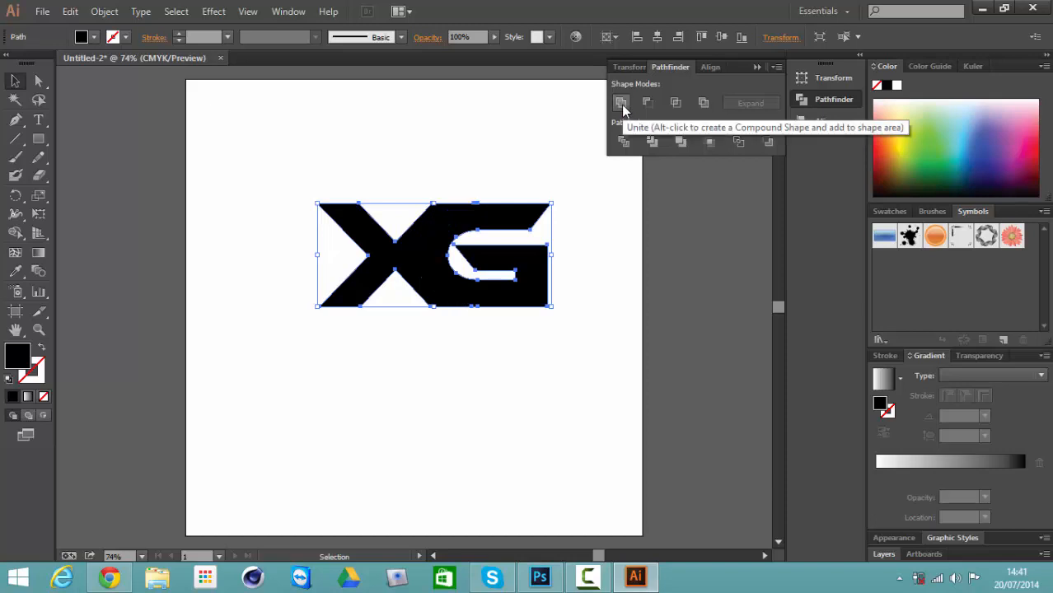
left_click(476, 158)
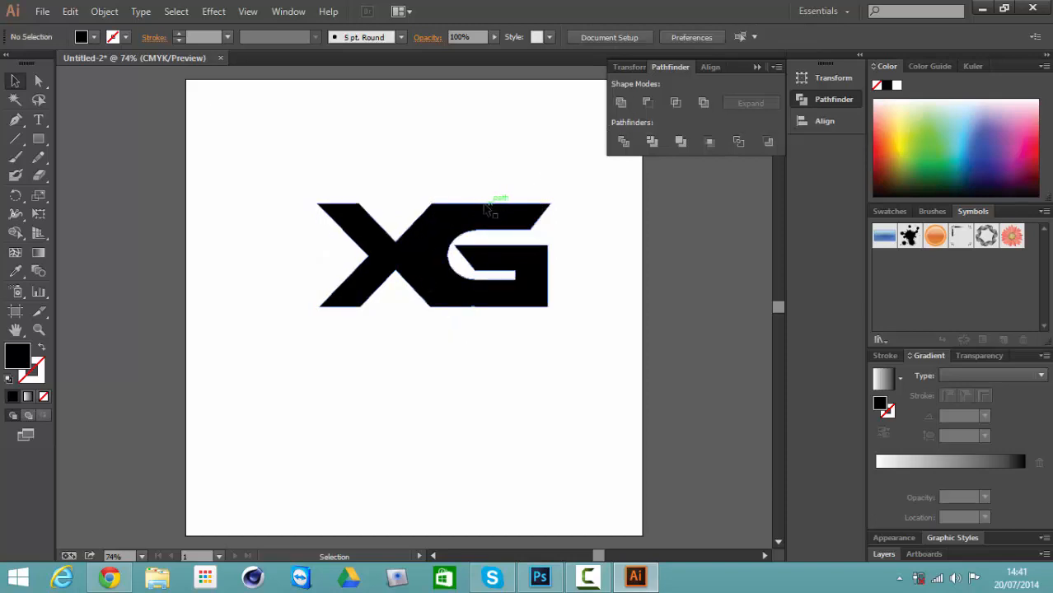
Examine the anchor points of the united XG shape with the Direct Selection tool
left_click(31, 80)
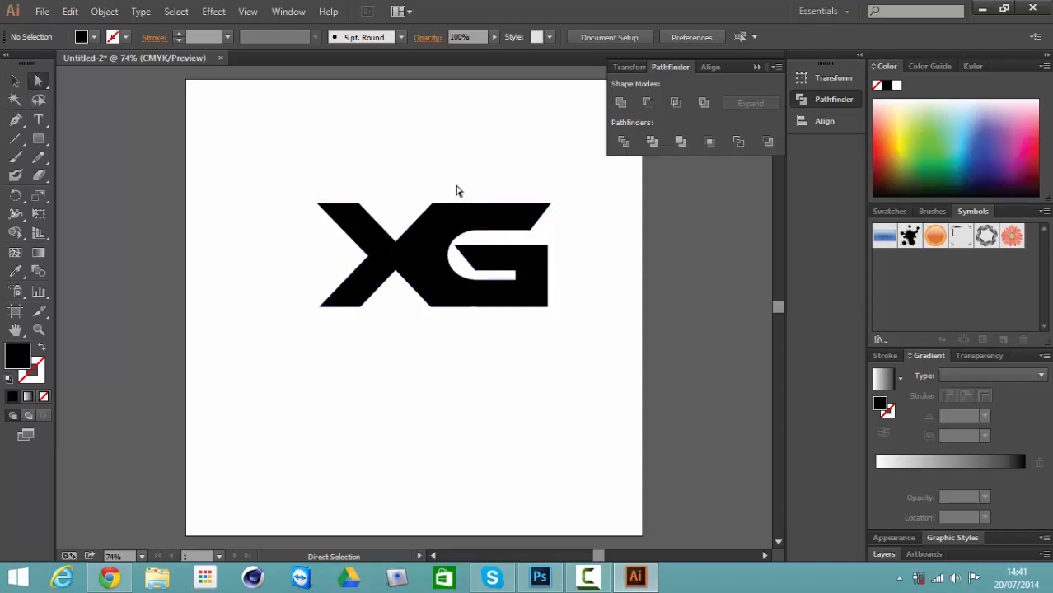
left_click_drag(459, 190, 518, 221)
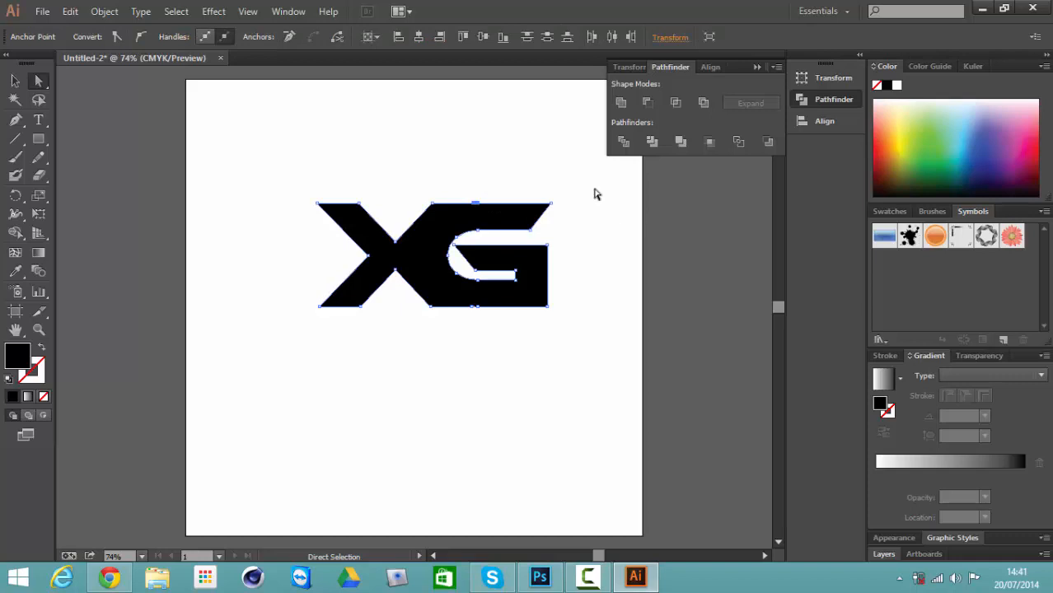
key("ctrl+a")
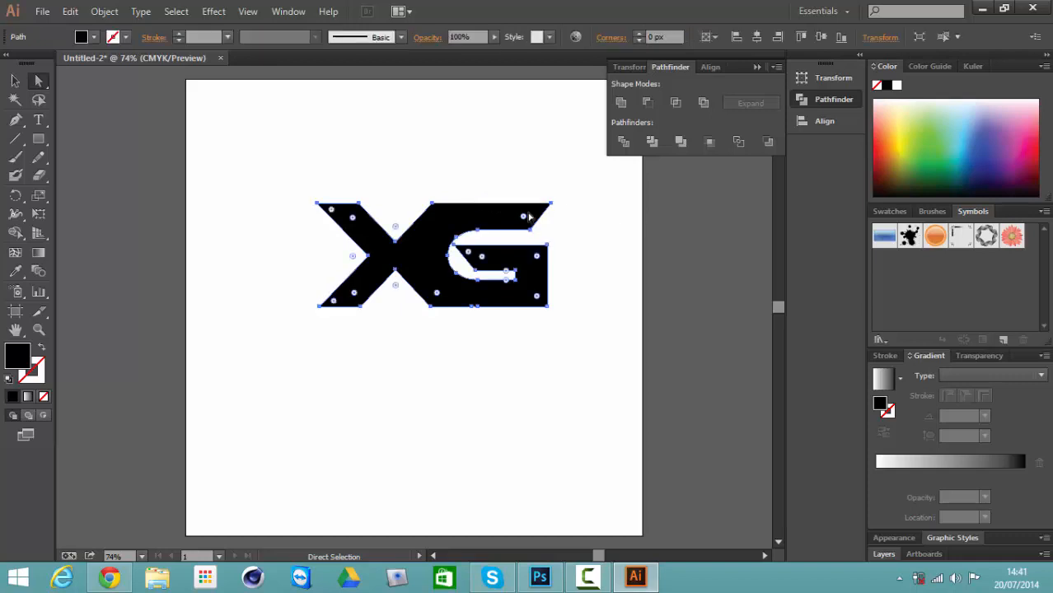
left_click(590, 355)
left_click_drag(614, 345, 284, 183)
left_click(444, 332)
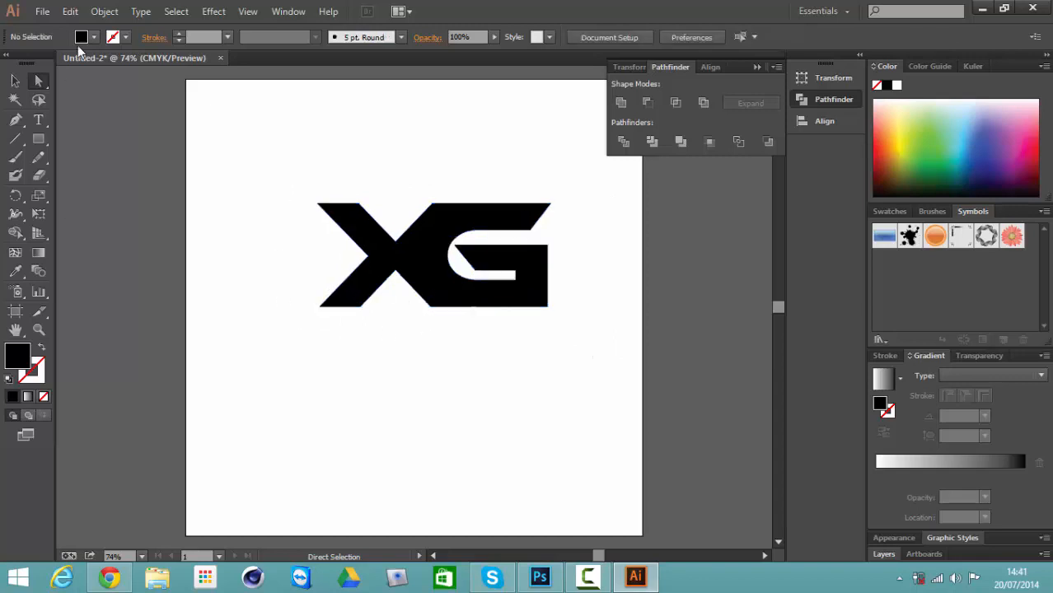
Save the logo document to the desktop as xg in the legacy Illustrator 8 format, accepting the older-format conversion
left_click(44, 12)
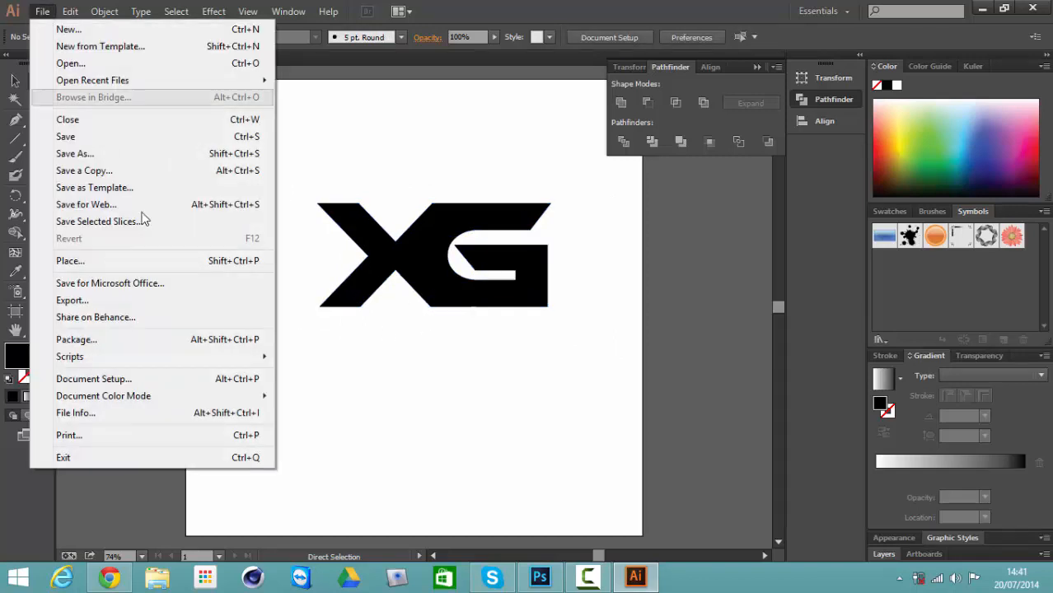
left_click(96, 136)
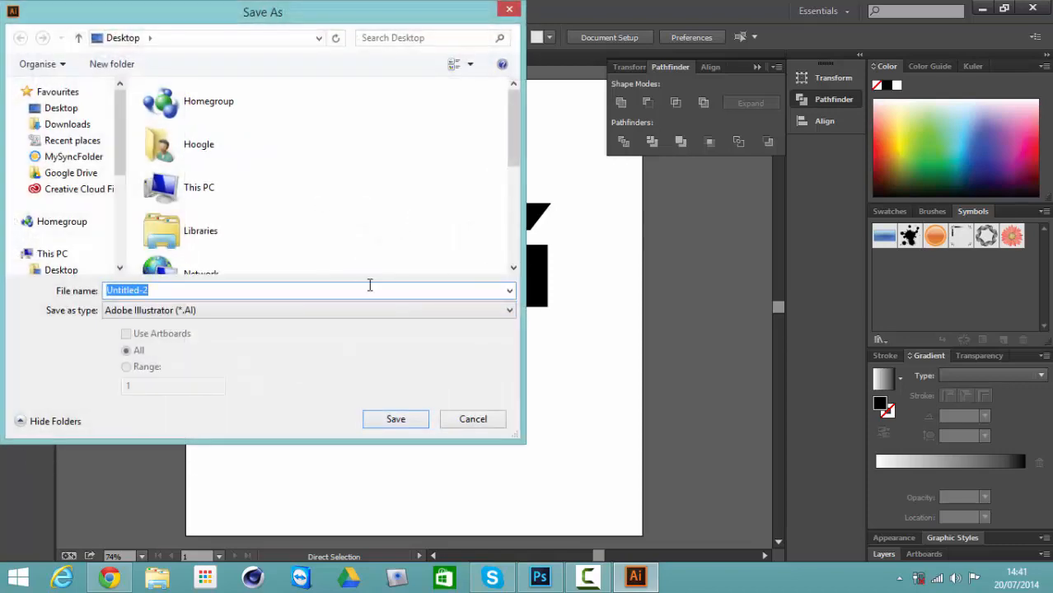
type("xg")
left_click(395, 418)
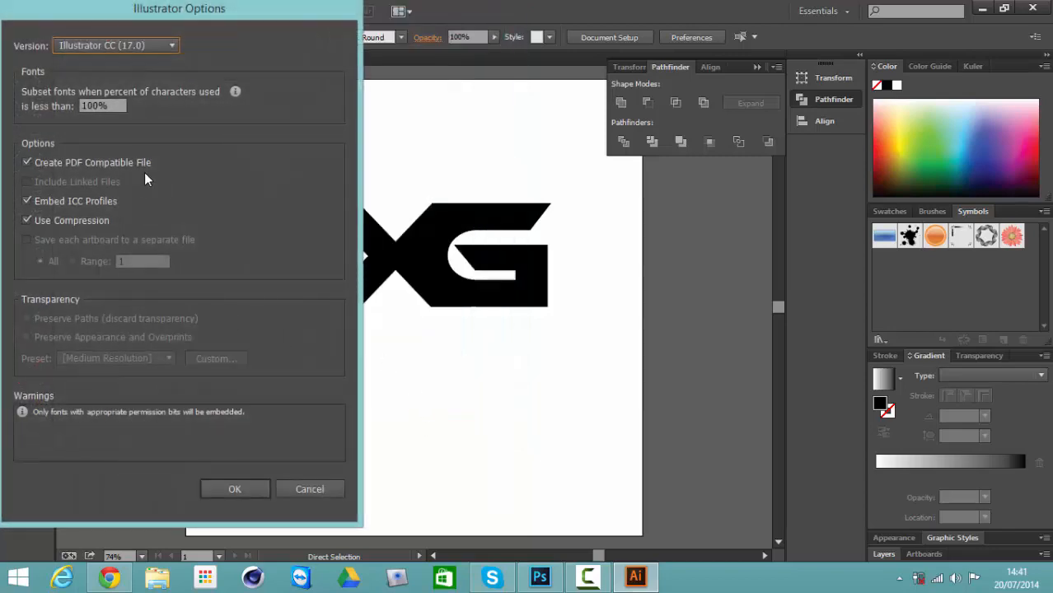
left_click(164, 51)
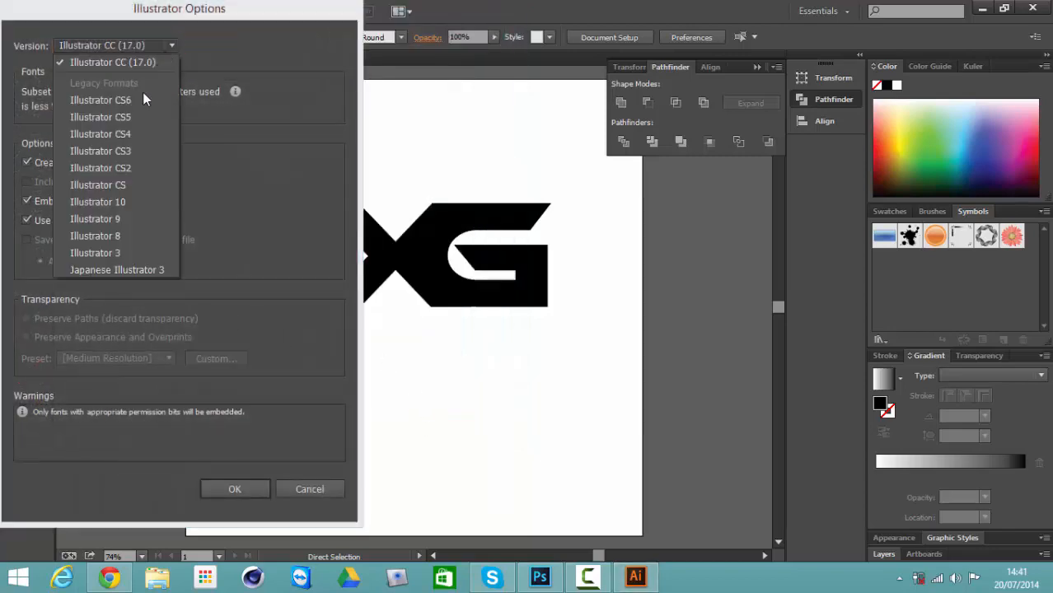
left_click(119, 238)
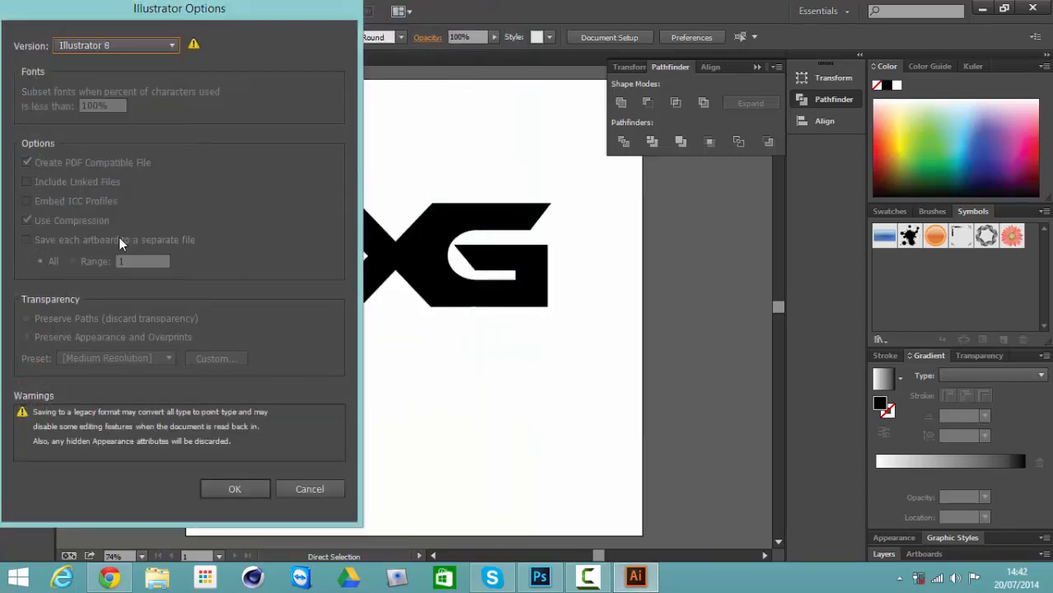
left_click(258, 492)
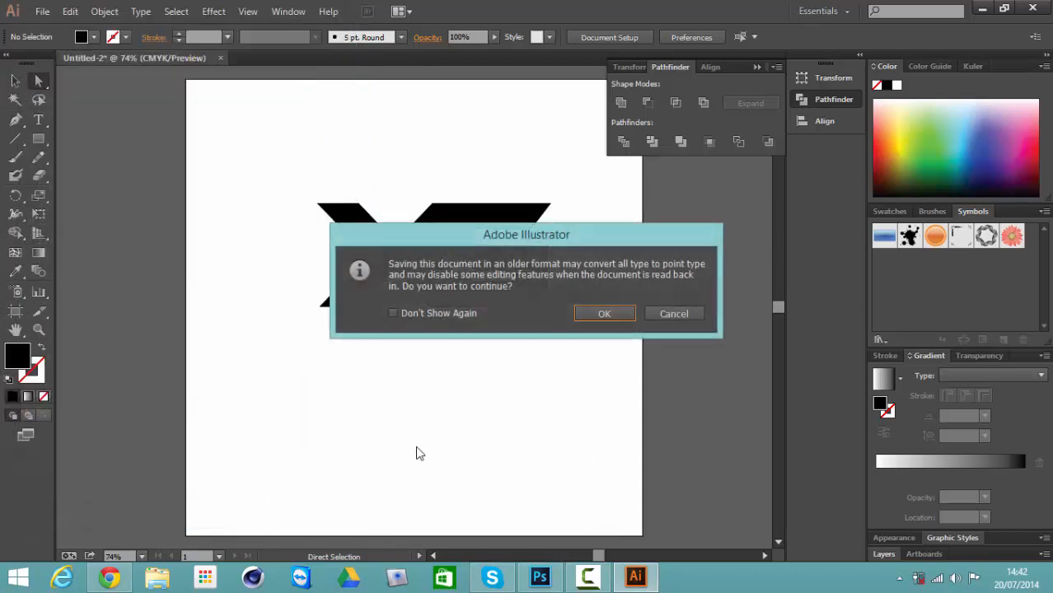
left_click(618, 313)
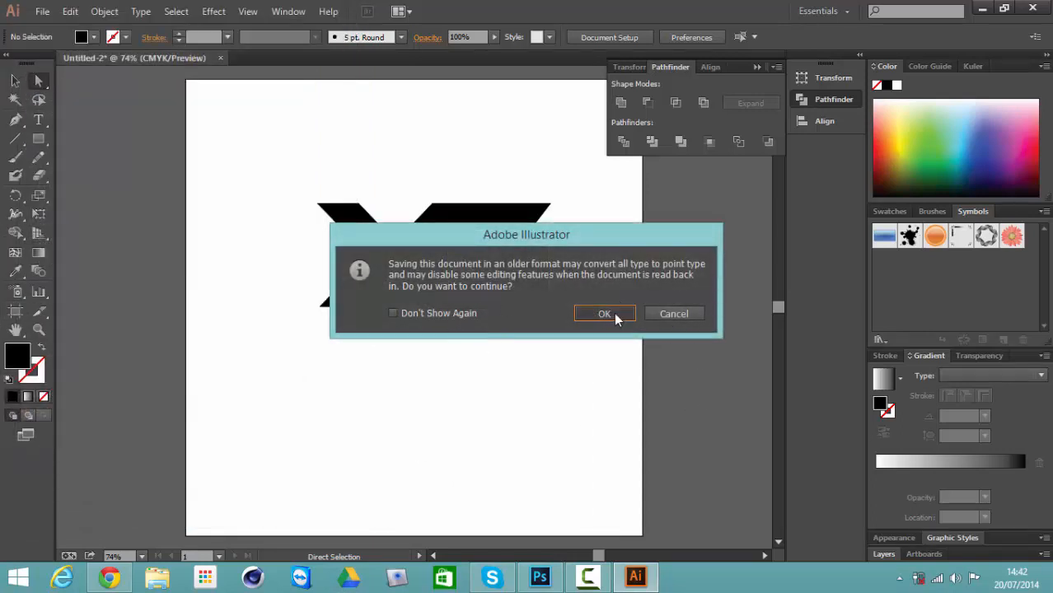
Leave the Illustrator window, clear the icons from the desktop view and switch to CINEMA 4D
left_click(1032, 9)
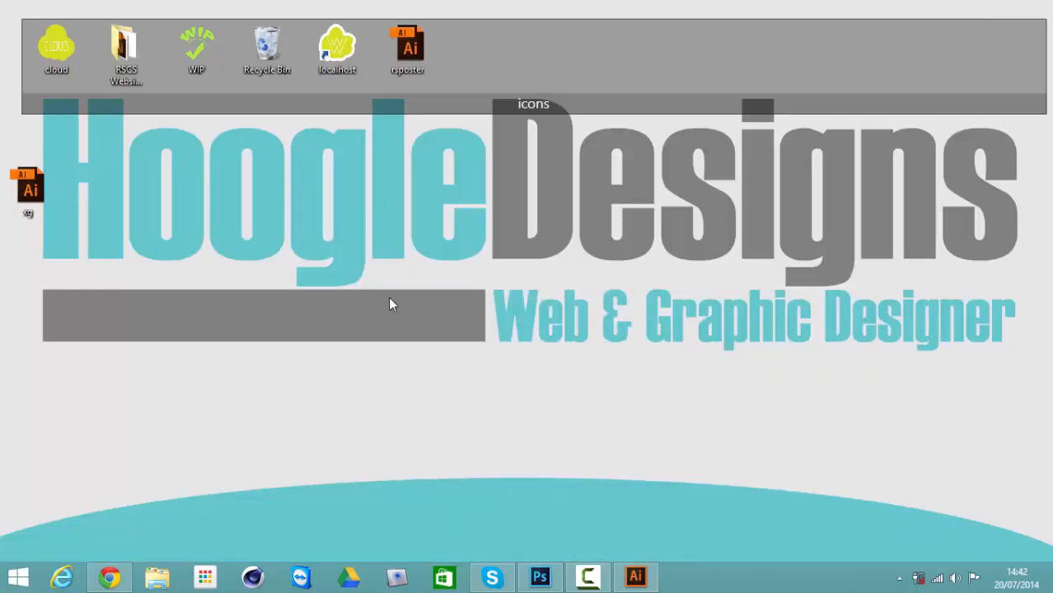
double_click(314, 298)
double_click(313, 435)
double_click(311, 251)
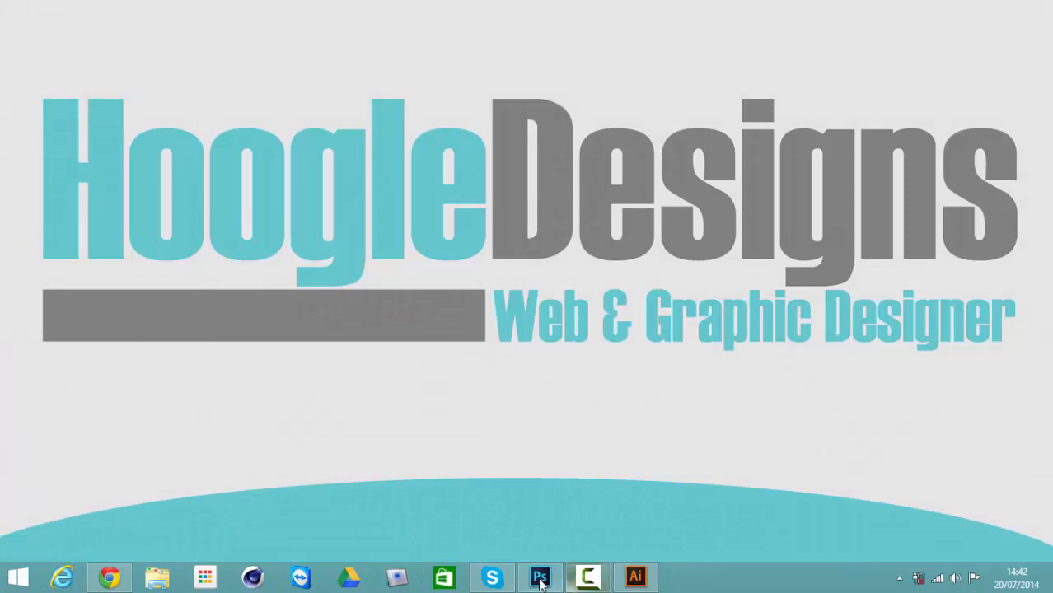
left_click(252, 576)
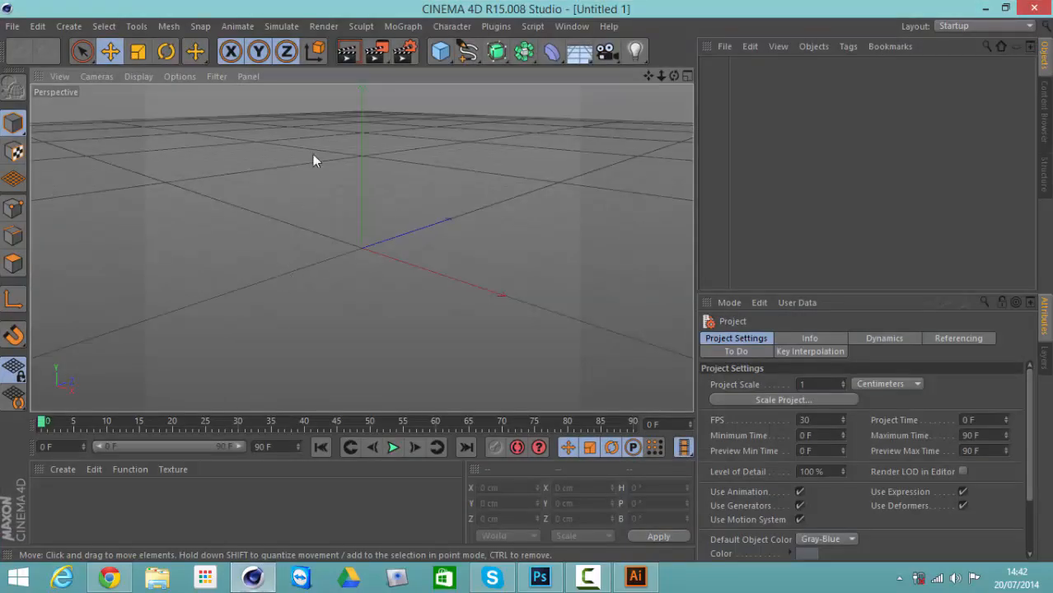
Merge the xg Illustrator file from the desktop into the scene, importing at scale 2 centimeters with Connect Splines enabled
left_click(723, 47)
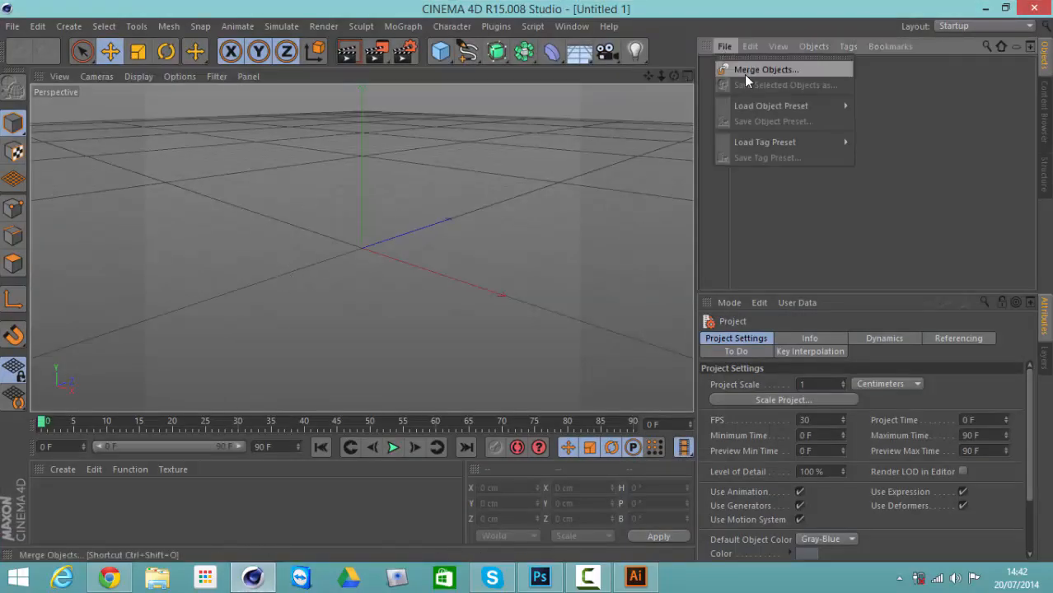
left_click(743, 72)
scroll(404, 171, "down", 5)
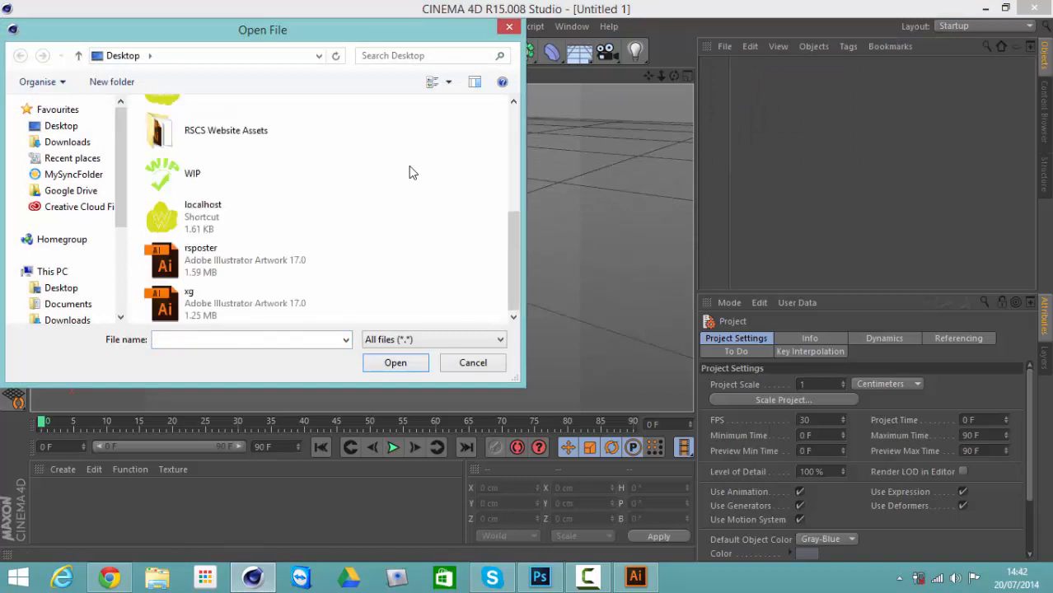
left_click(238, 304)
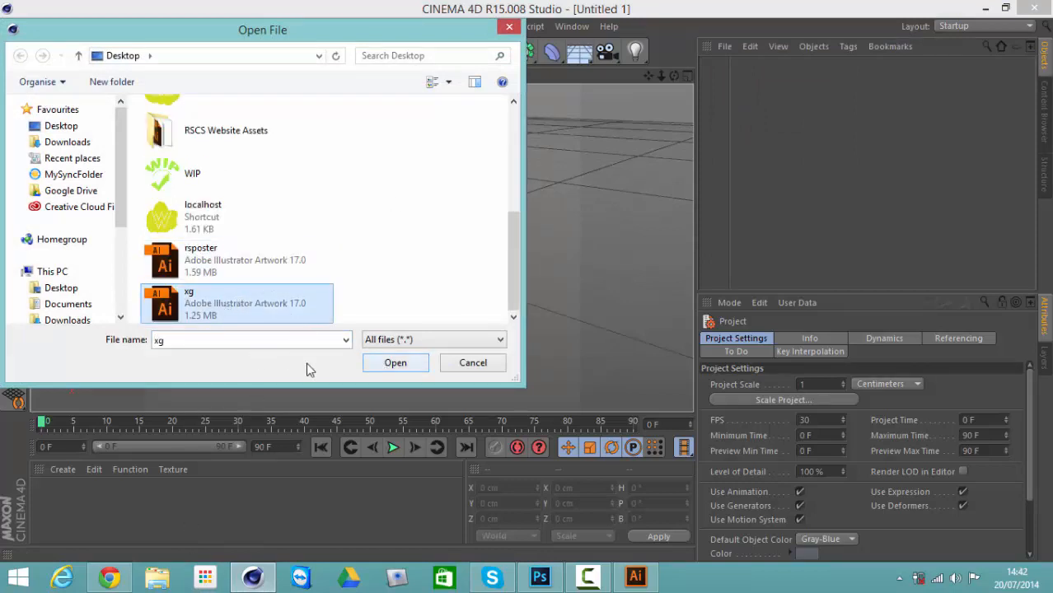
left_click(393, 360)
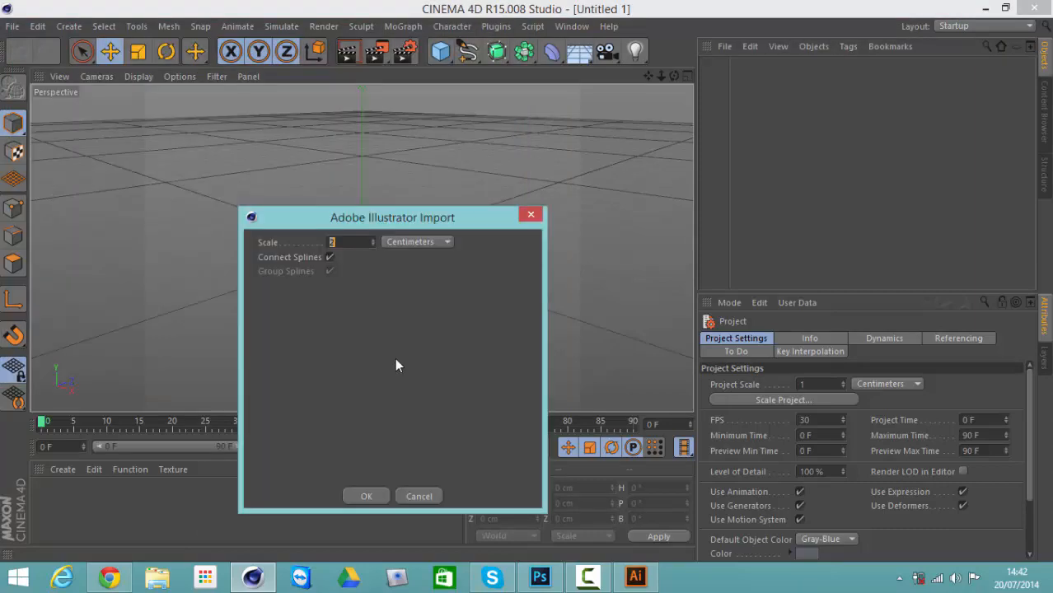
left_click_drag(410, 232, 482, 188)
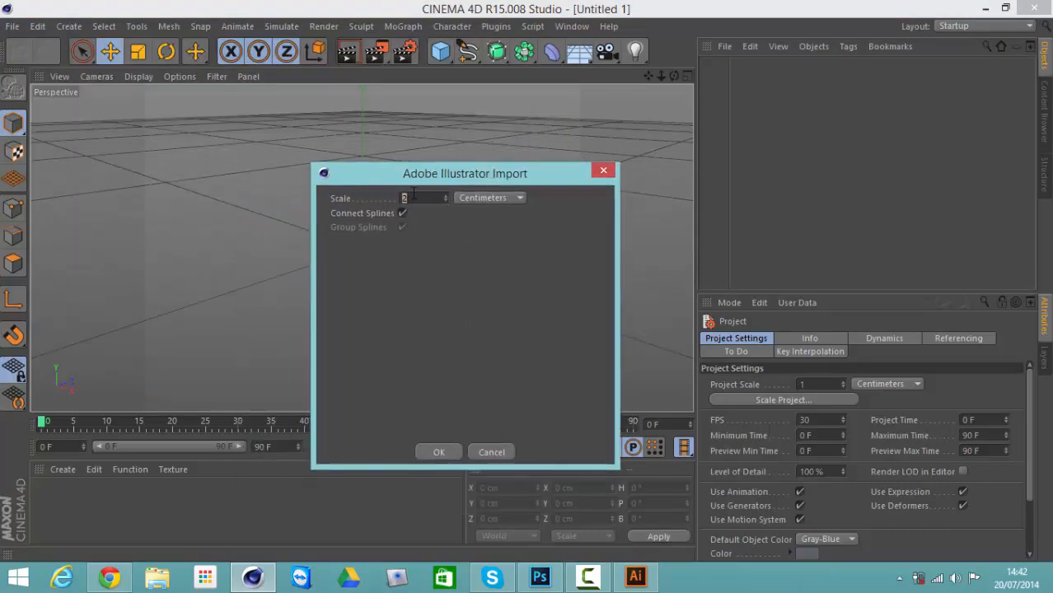
left_click(438, 454)
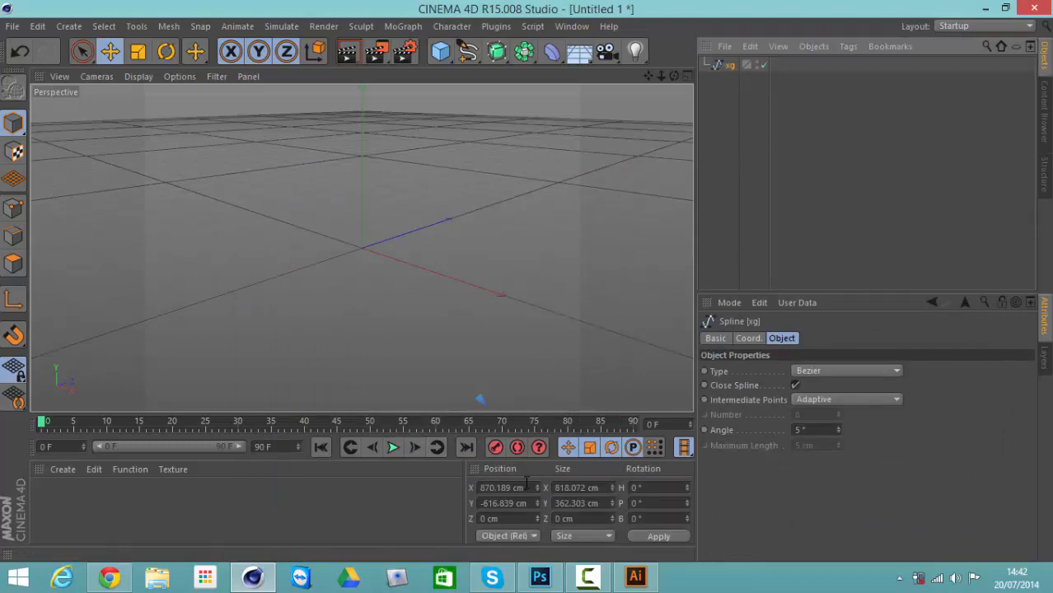
Set the xg spline's X and Y position to 0 cm so it sits at the scene origin
left_click(506, 488)
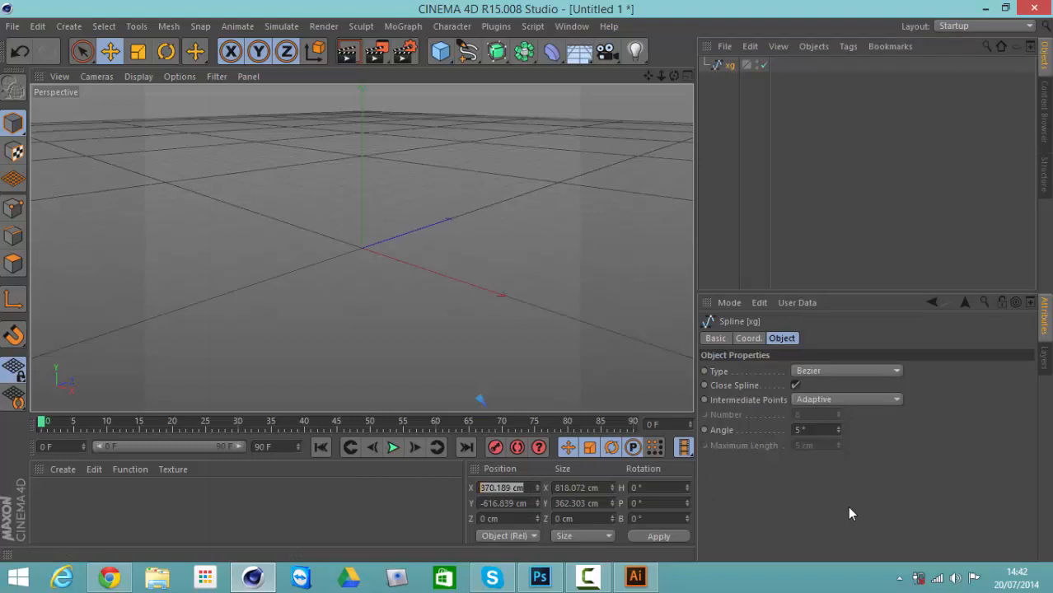
type("0")
key("Tab")
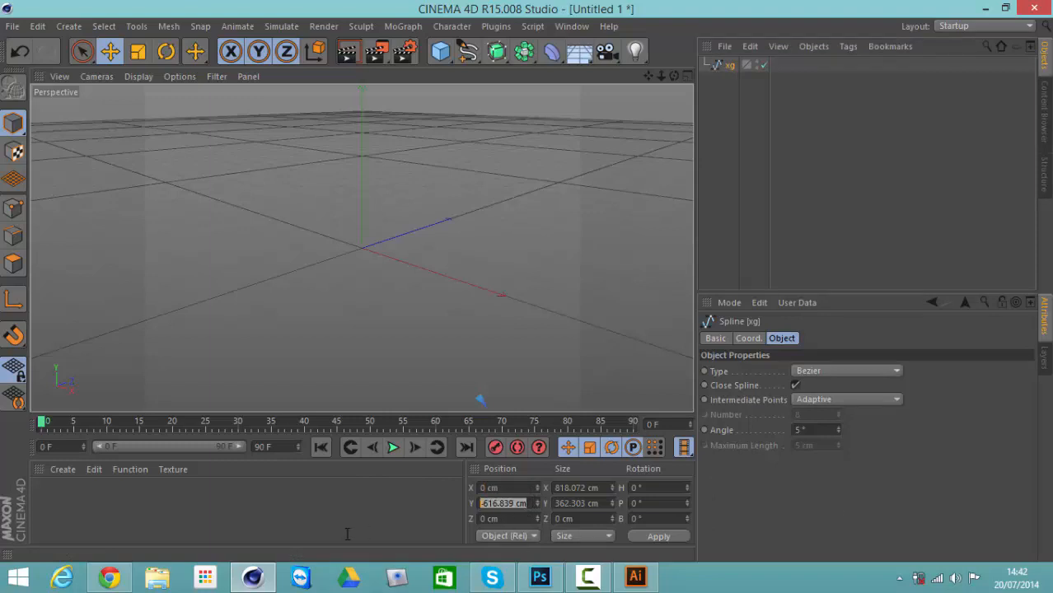
type("0")
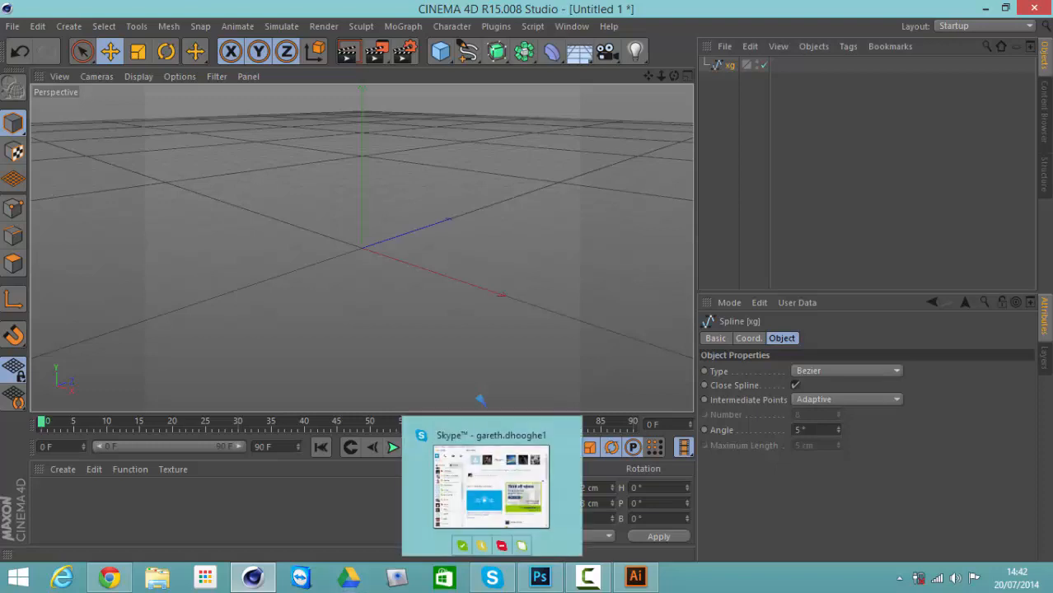
left_click(661, 540)
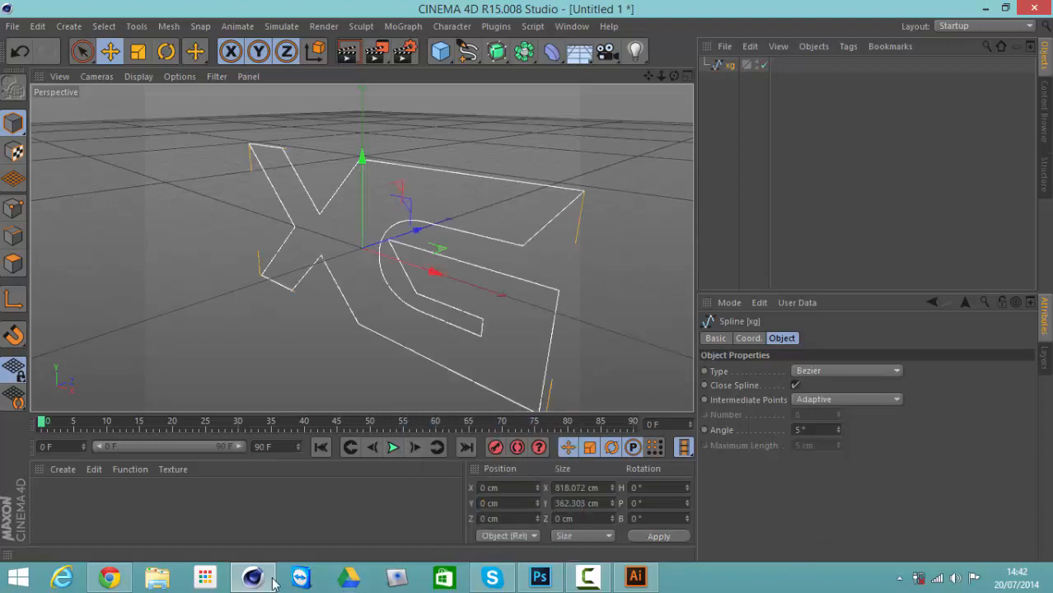
Add an Extrude generator and make the xg spline its child
scroll(372, 291, "down", 2)
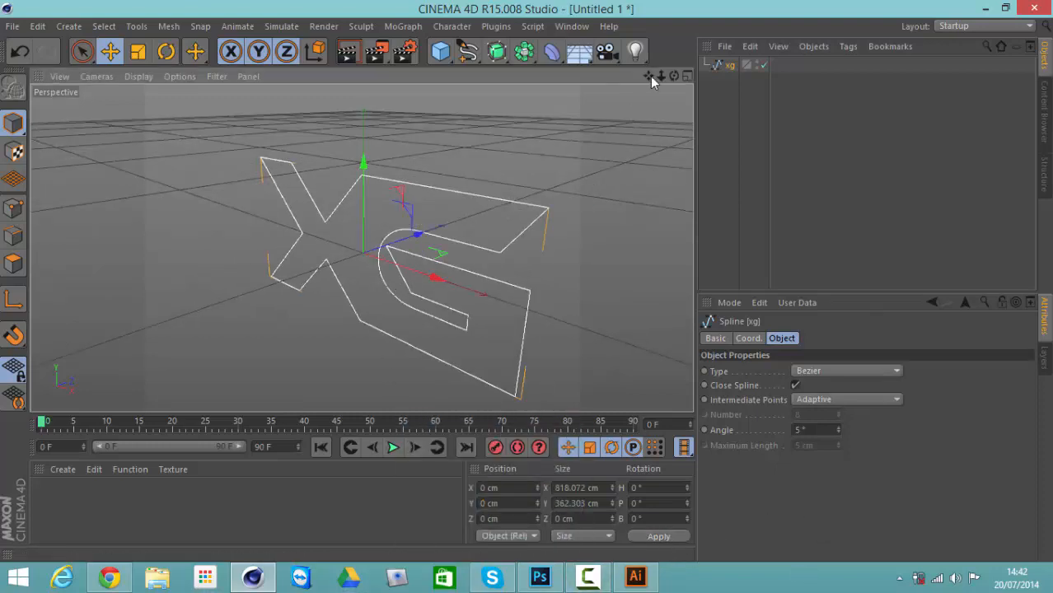
left_click_drag(649, 77, 526, 280)
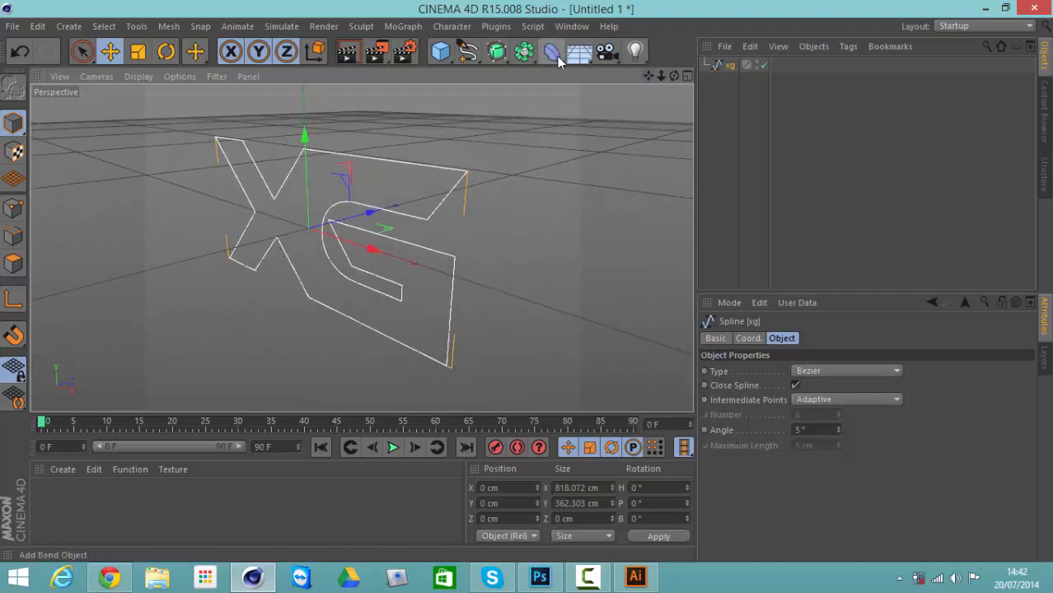
left_click(493, 51)
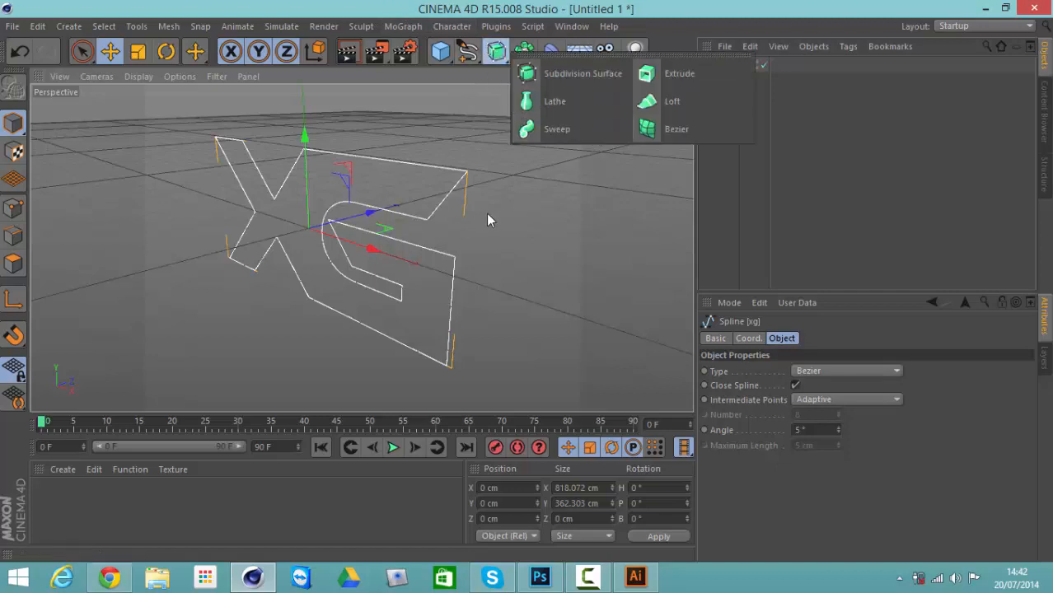
left_click(677, 75)
left_click(728, 82)
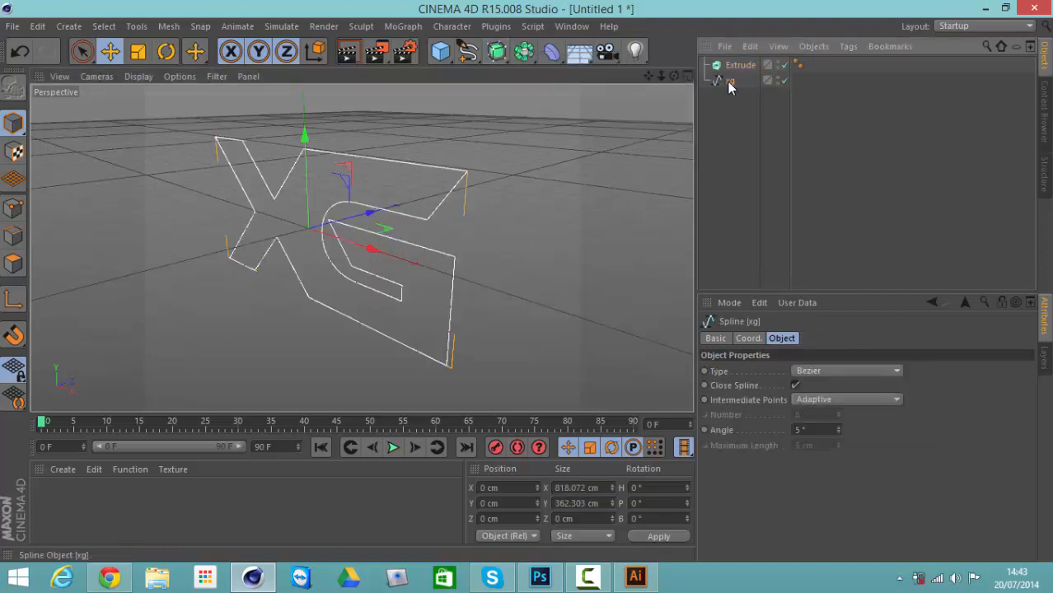
left_click_drag(728, 82, 741, 66)
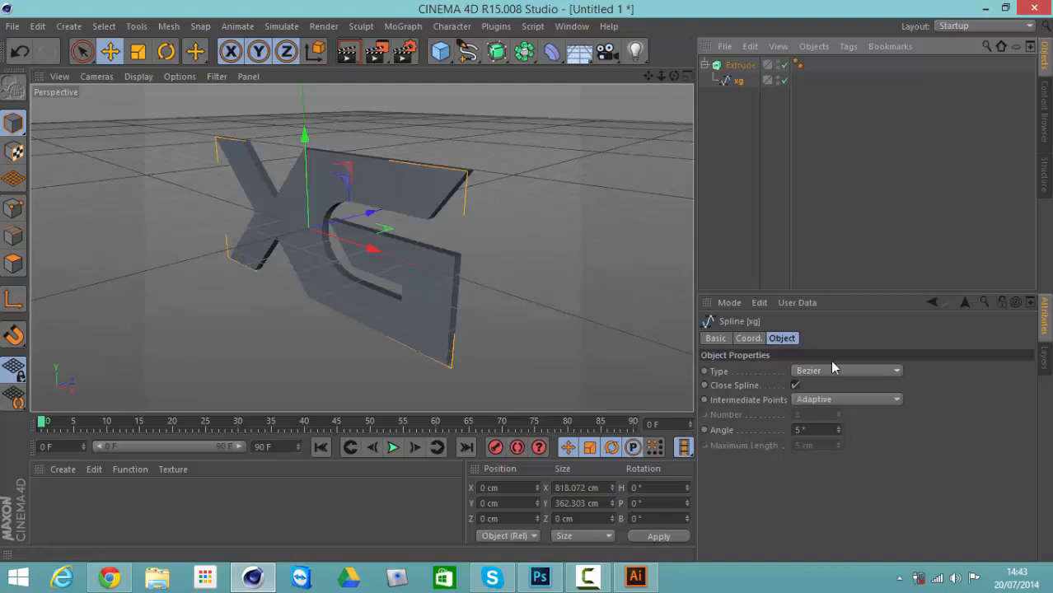
Set the Extrude object's Z movement to about 149 cm to deepen the logo
left_click(739, 64)
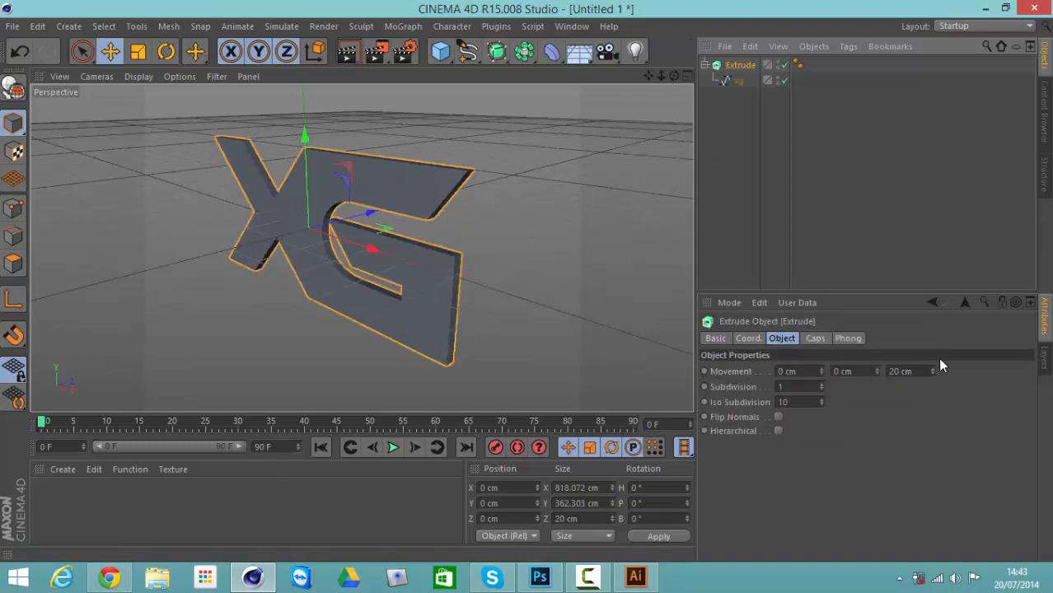
left_click_drag(932, 372, 929, 368)
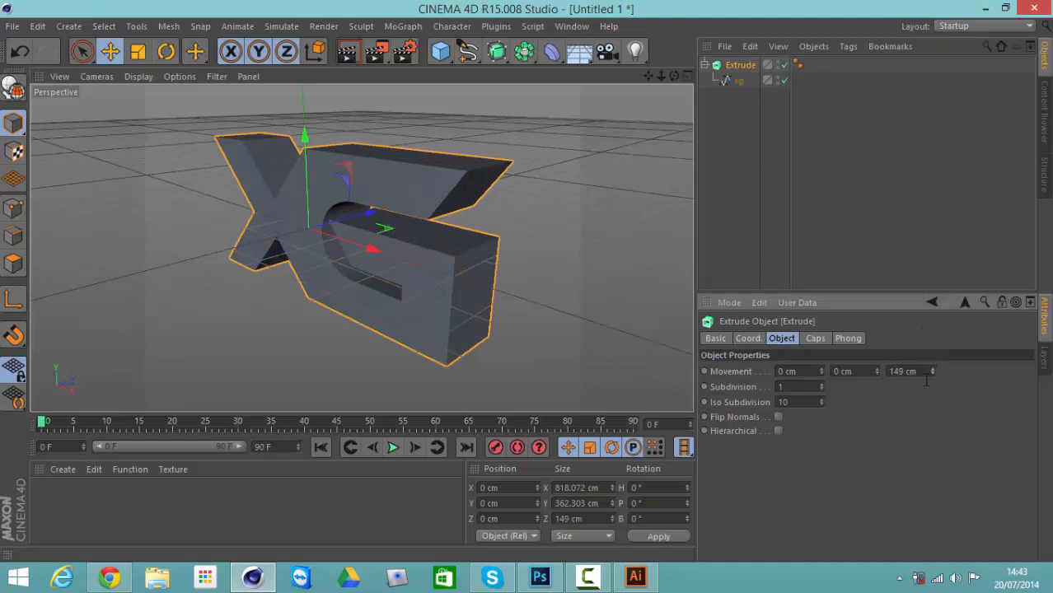
left_click_drag(674, 76, 527, 285)
left_click_drag(650, 76, 524, 280)
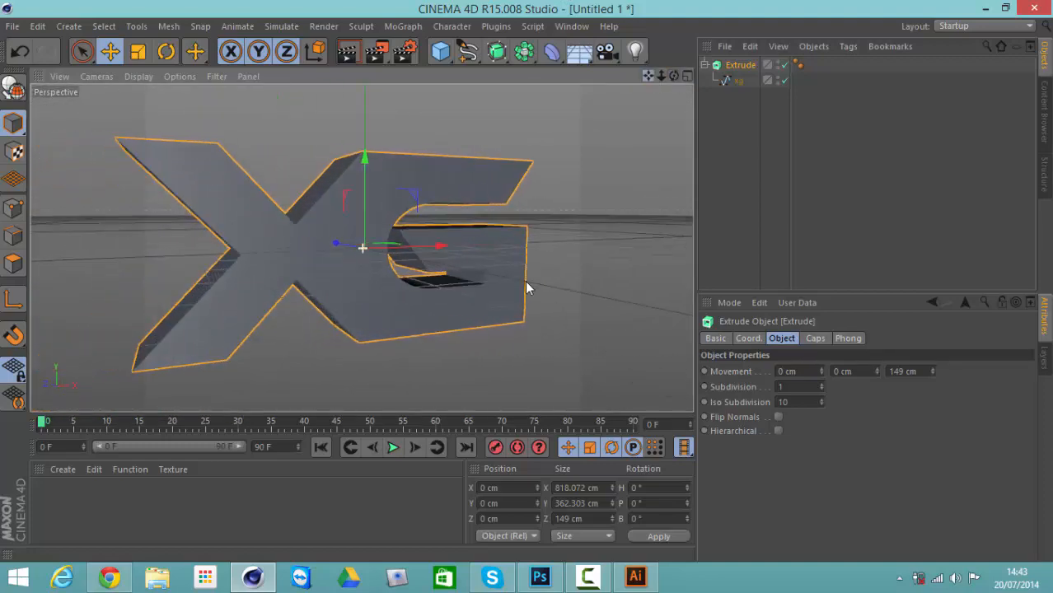
Collapse the Extrude object in the hierarchy and make a duplicate of it
left_click(713, 169)
left_click(705, 65)
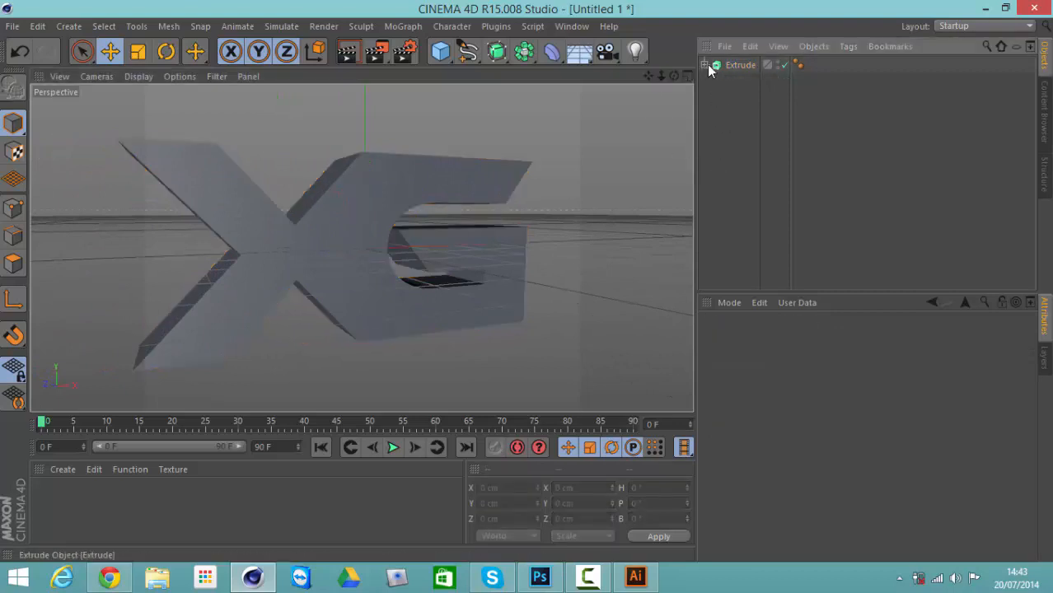
left_click(718, 66)
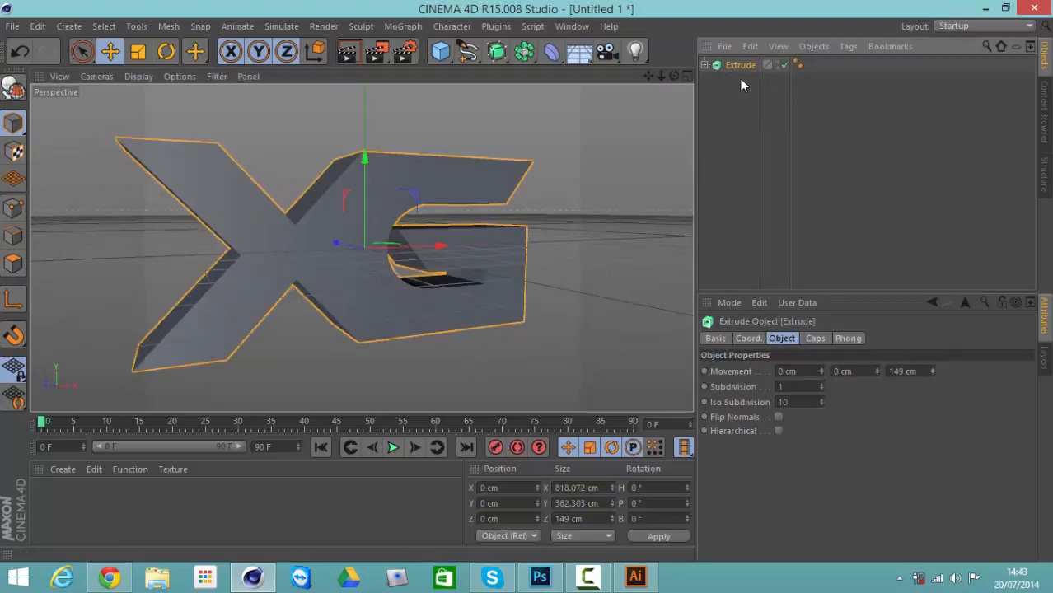
left_click_drag(737, 70, 736, 123, "ctrl")
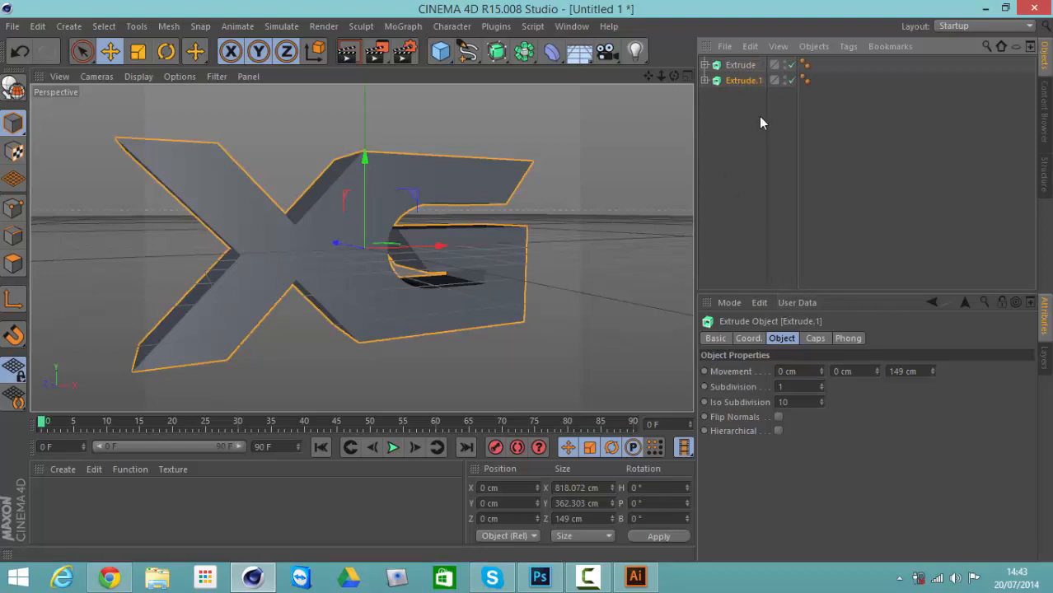
Set both the start and end caps of the duplicated Extrude to Fillet
left_click(813, 340)
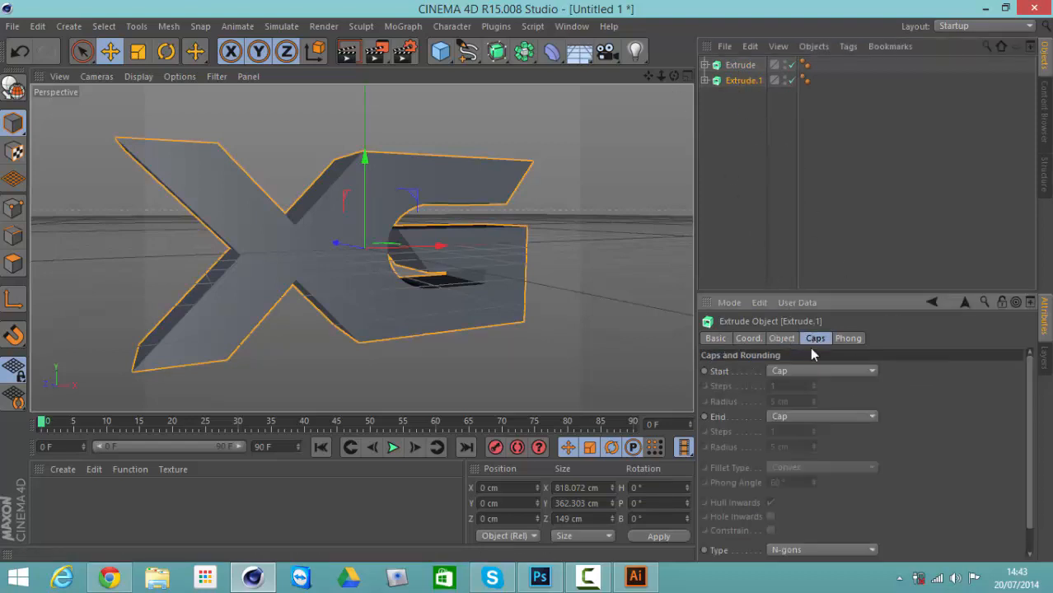
left_click(810, 371)
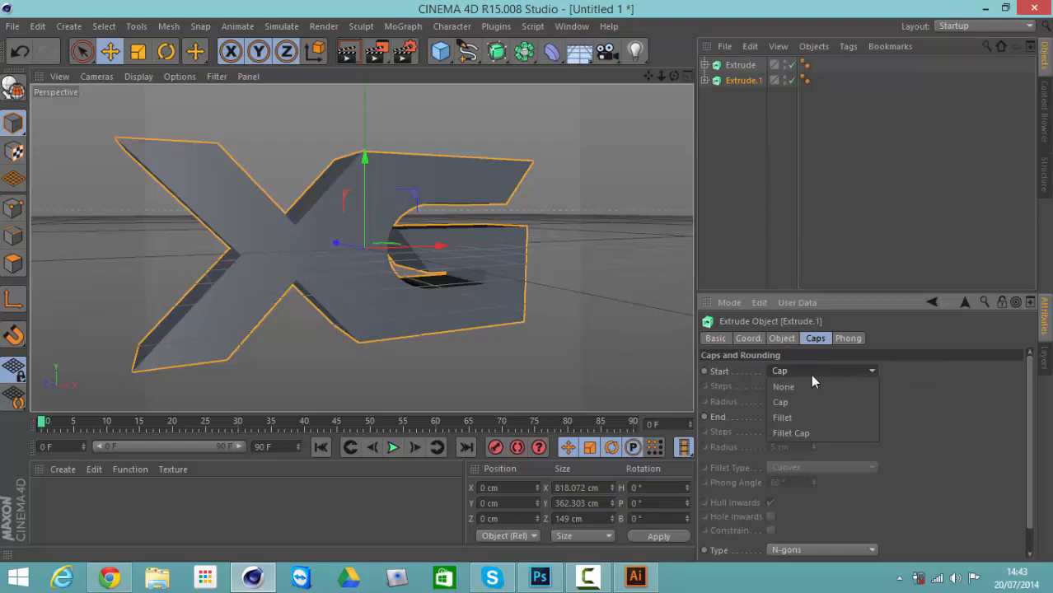
left_click(814, 424)
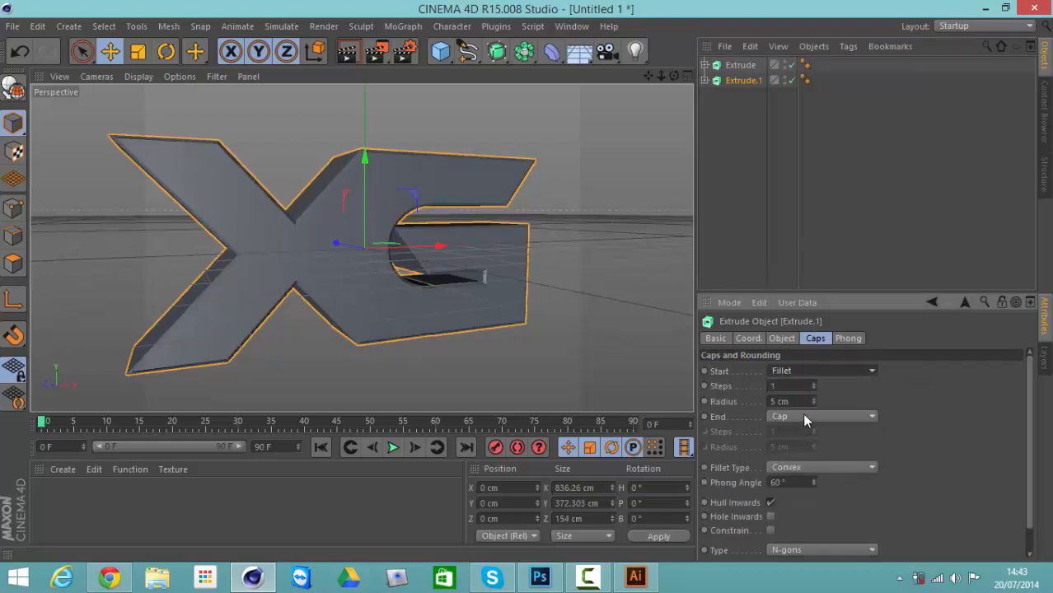
left_click(804, 418)
left_click(794, 461)
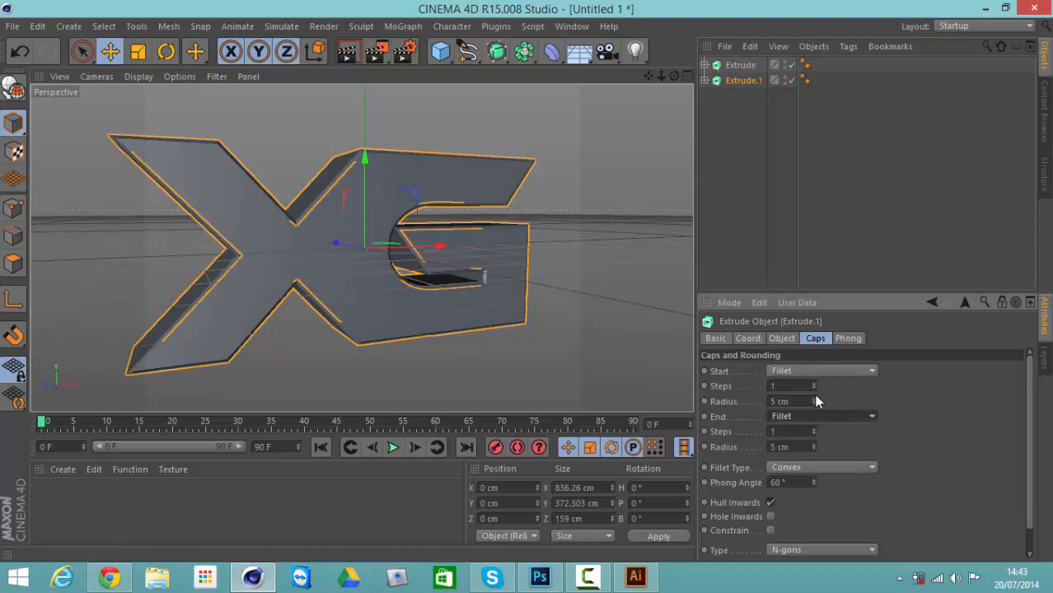
Set the fillet radius of both the start and end caps to 6 cm on the duplicated Extrude, and deselect it
left_click(814, 399)
left_click(814, 444)
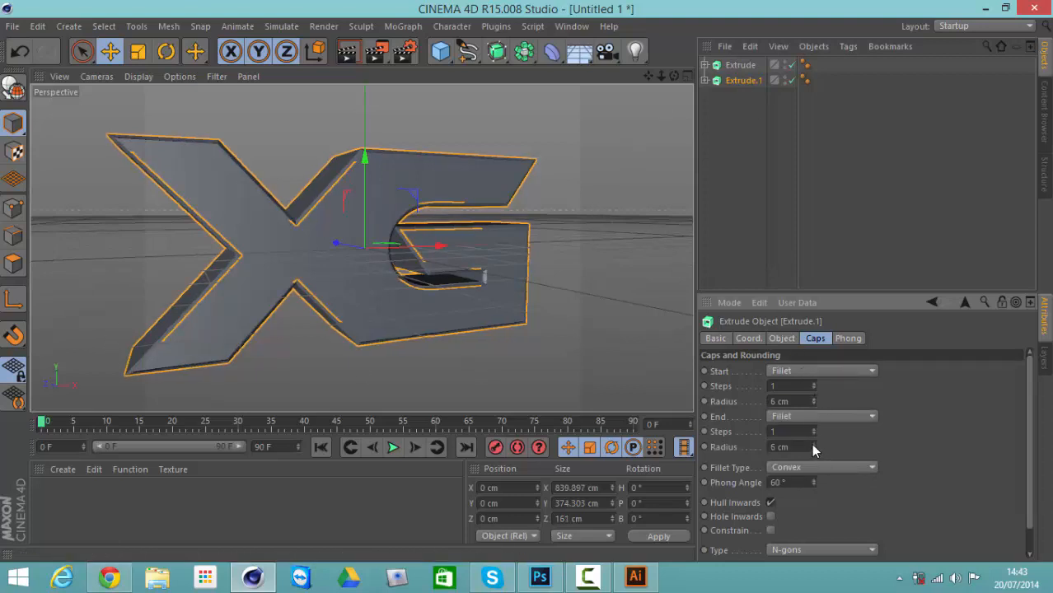
left_click(722, 118)
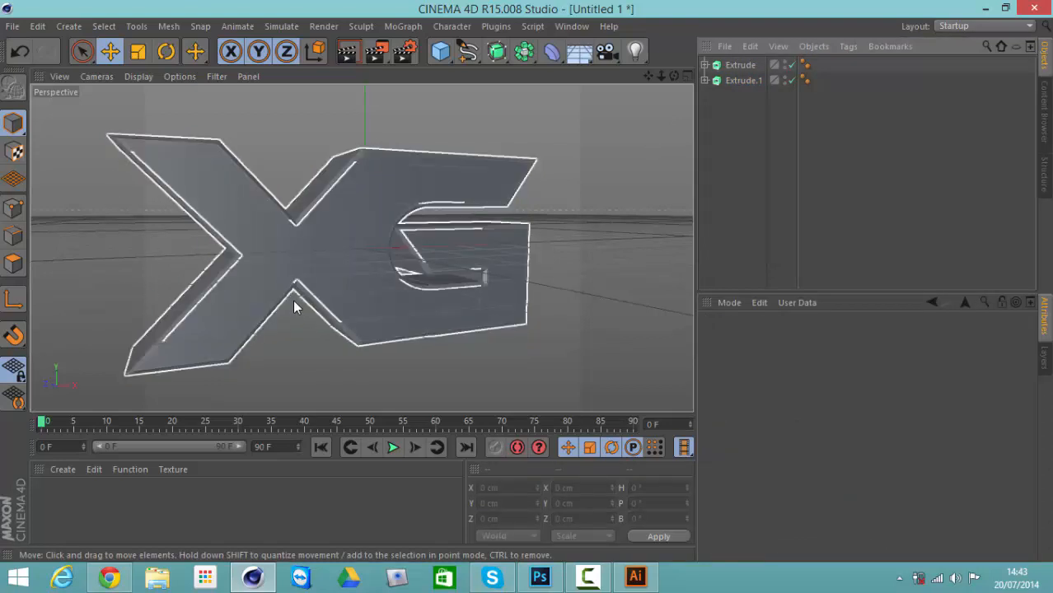
Create a new default material and apply it to the duplicated Extrude
double_click(110, 522)
left_click_drag(687, 122, 738, 83)
left_click_drag(676, 73, 525, 281)
left_click(602, 176)
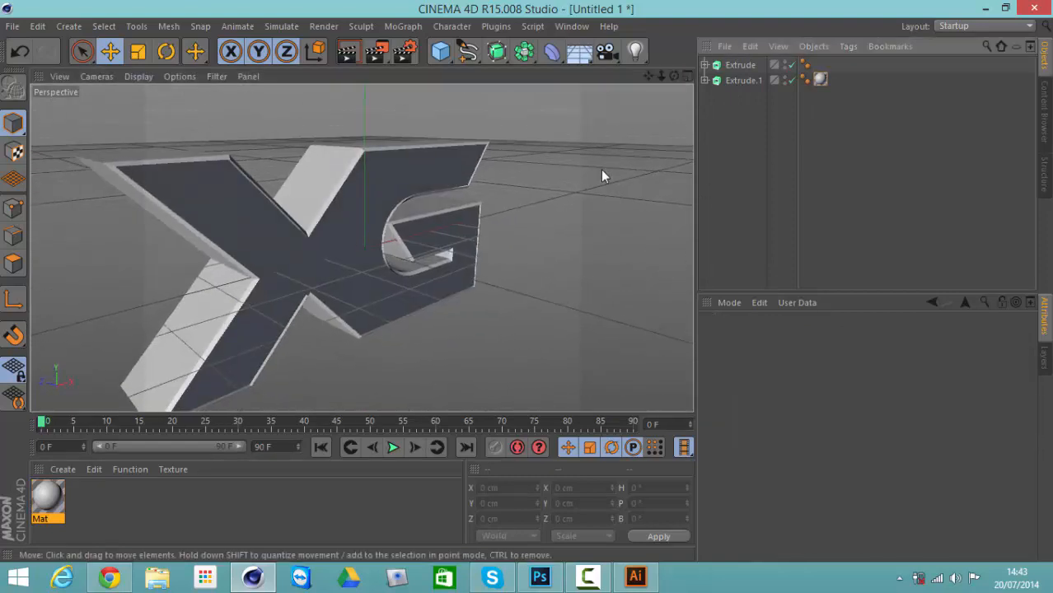
left_click(429, 146)
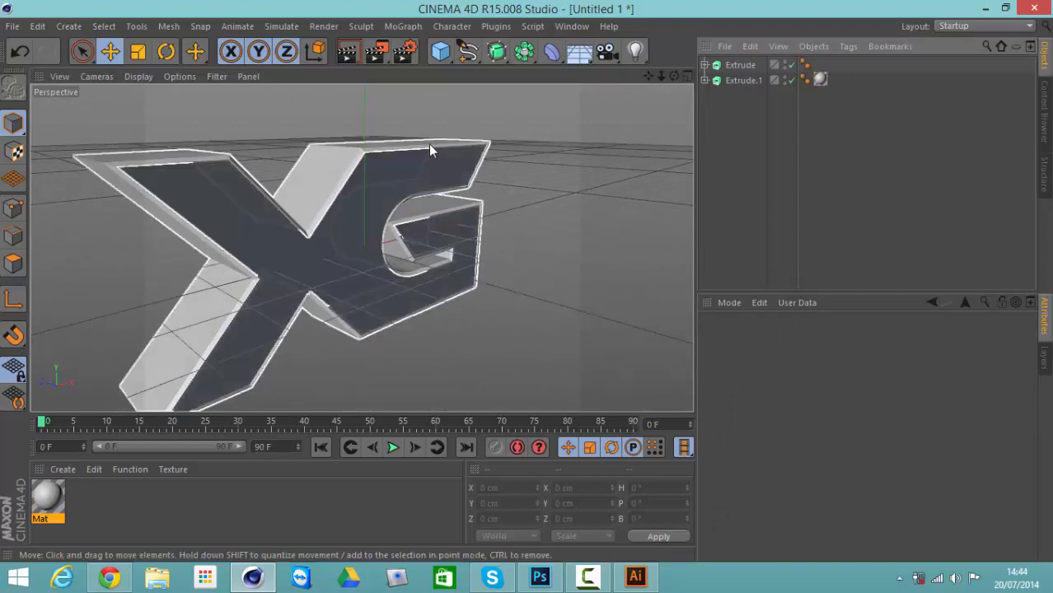
Create a second material coloured yellow (RGB 247, 240, 53) and apply it to the original Extrude object
double_click(212, 503)
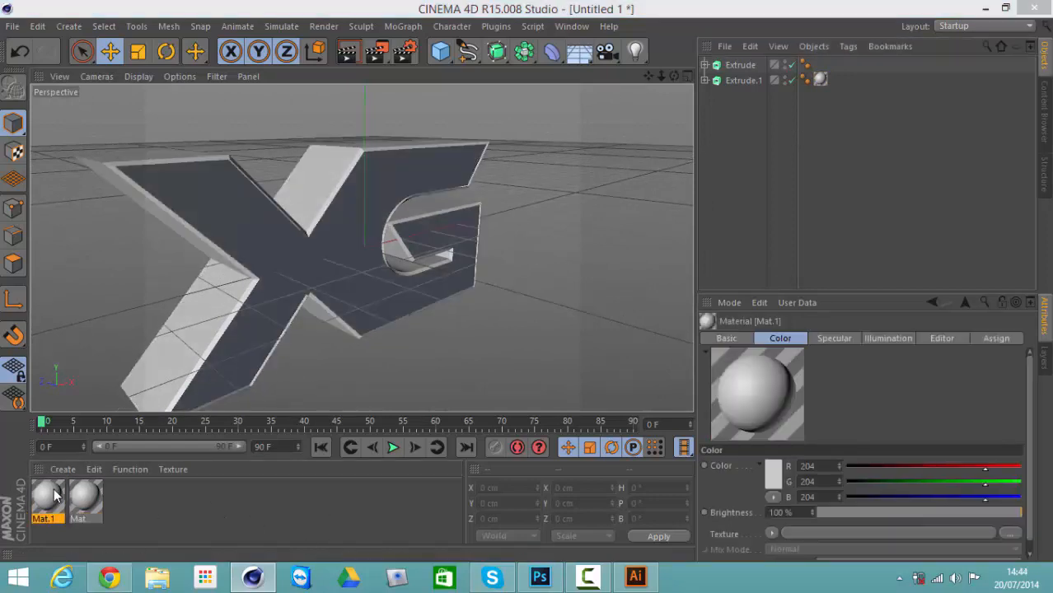
double_click(48, 496)
left_click(418, 193)
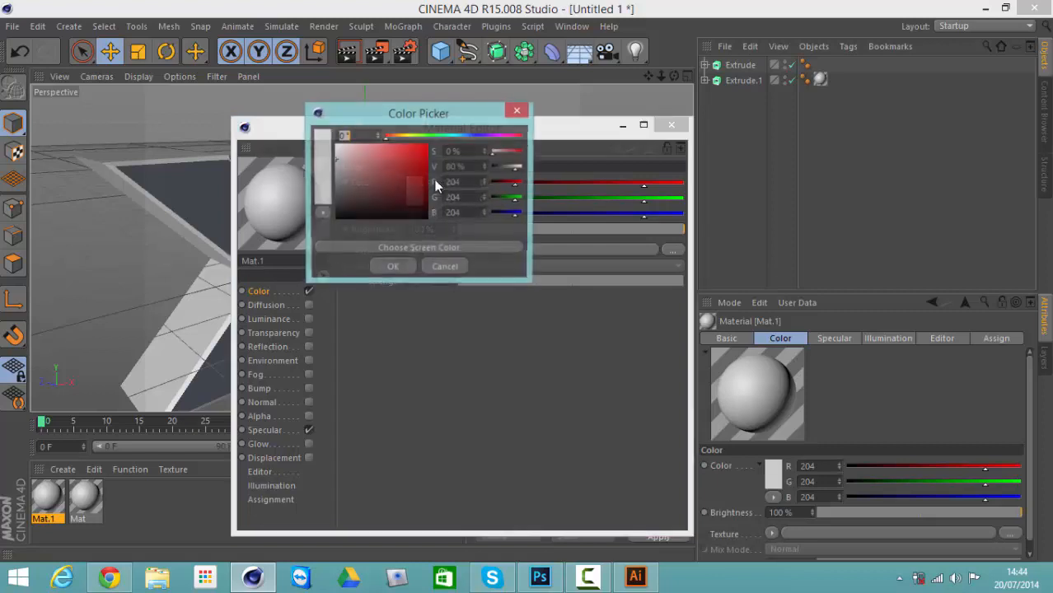
left_click(408, 136)
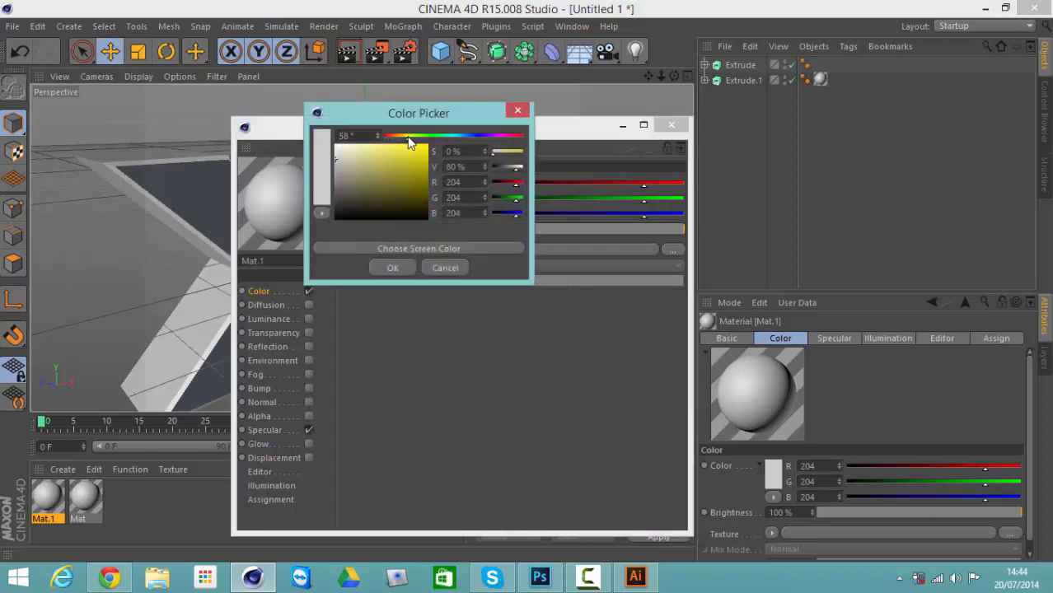
left_click(408, 146)
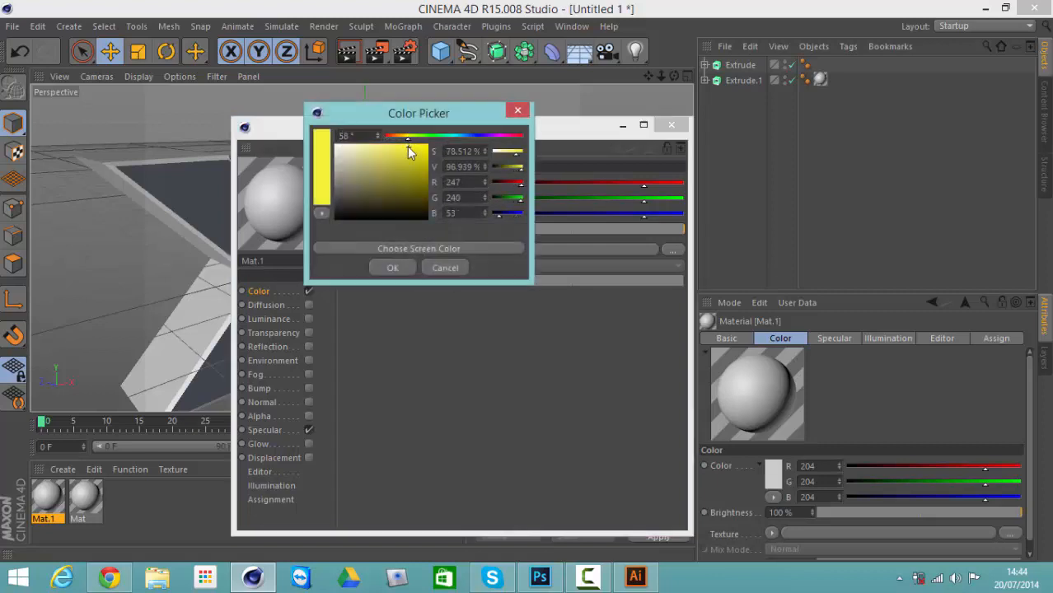
left_click(393, 267)
left_click(670, 126)
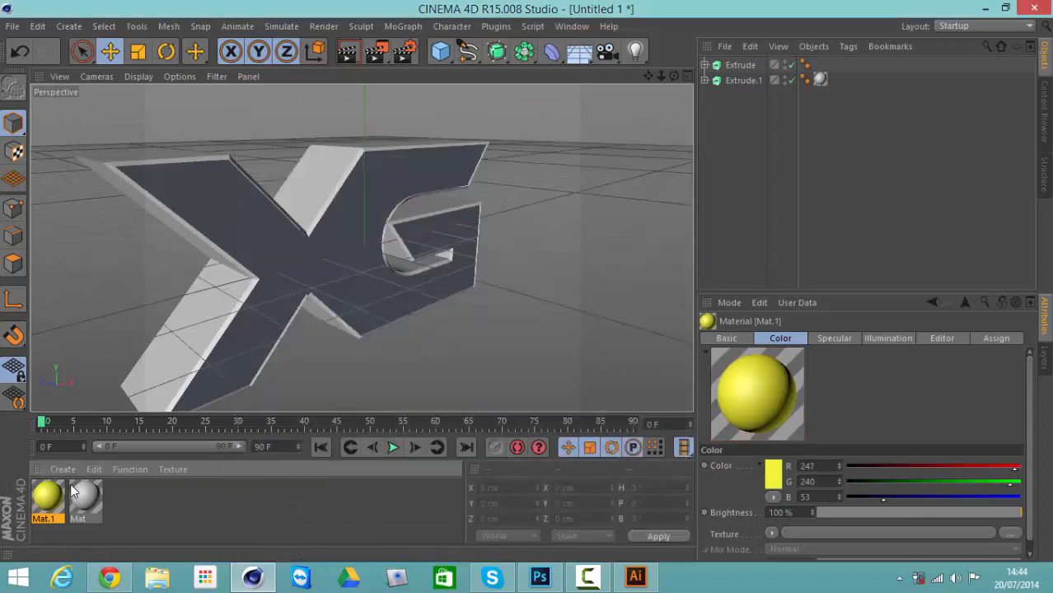
left_click_drag(739, 67, 740, 66)
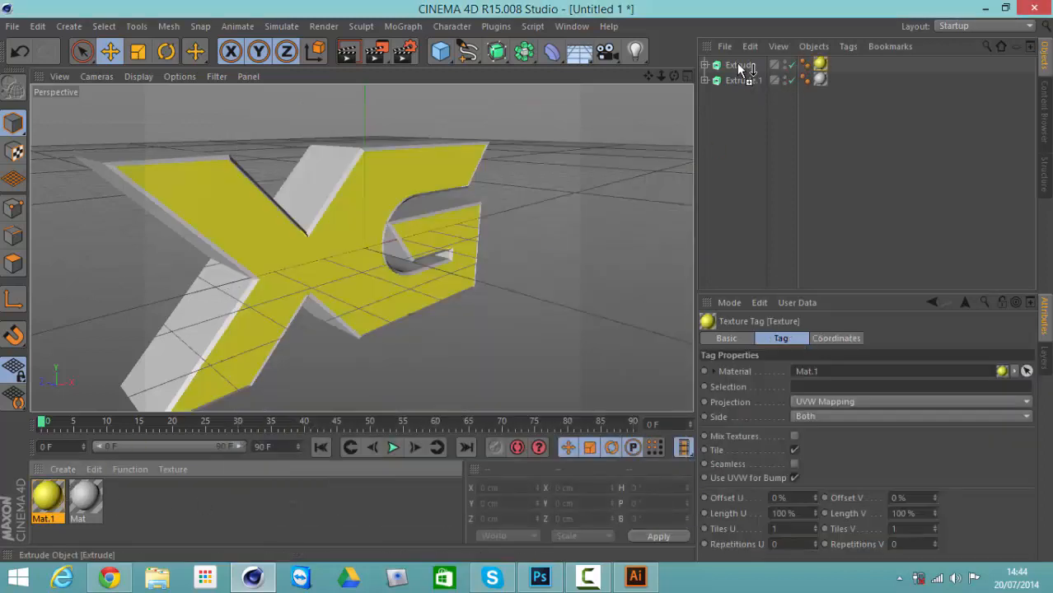
Change the outline's grey material to a near-black colour (RGB 39, 37, 37)
left_click(85, 496)
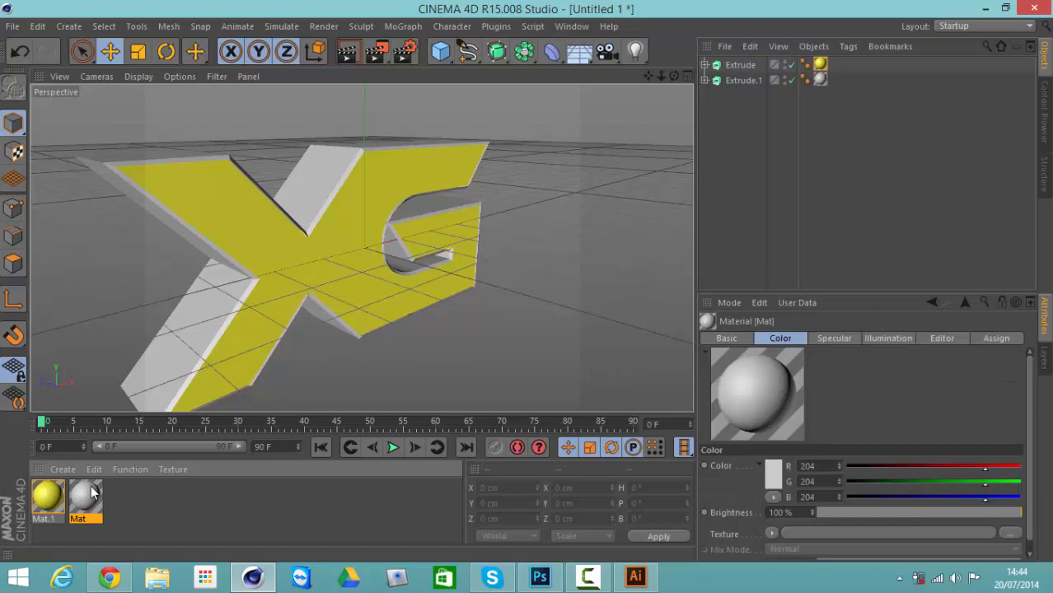
double_click(87, 496)
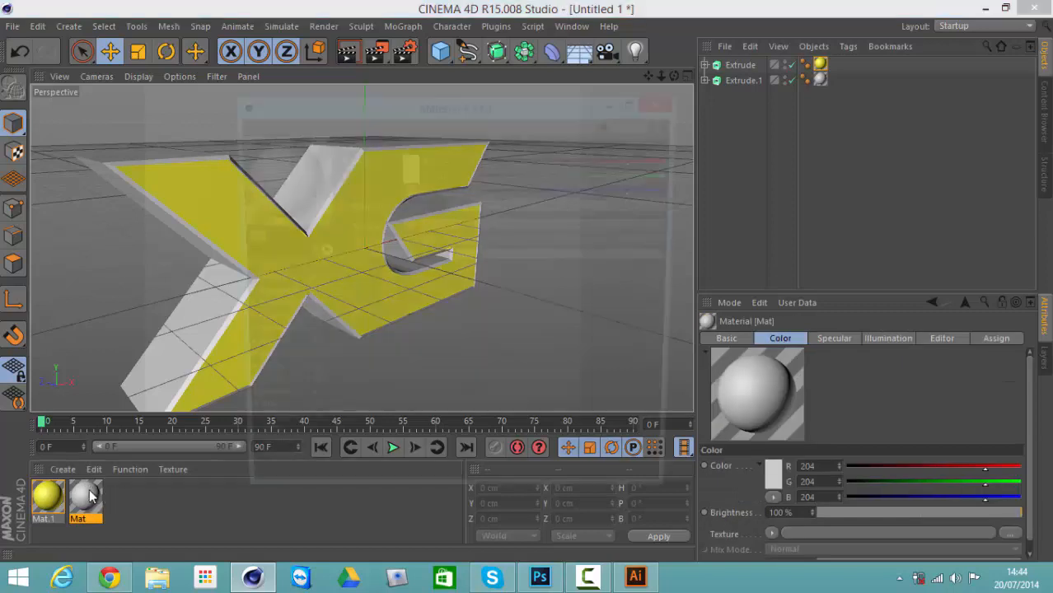
left_click(404, 176)
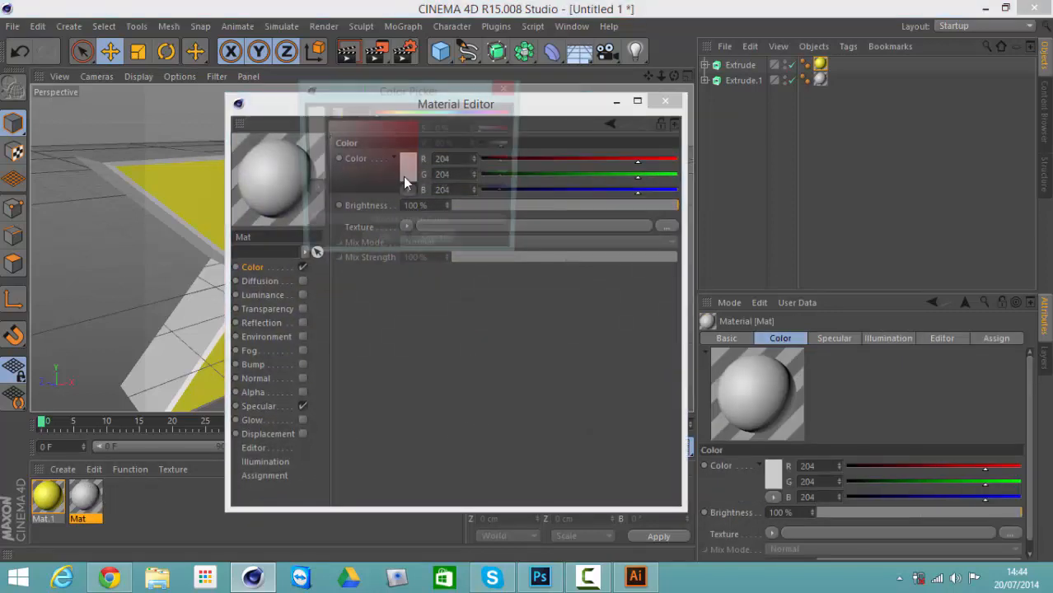
left_click_drag(327, 183, 328, 185)
left_click(383, 244)
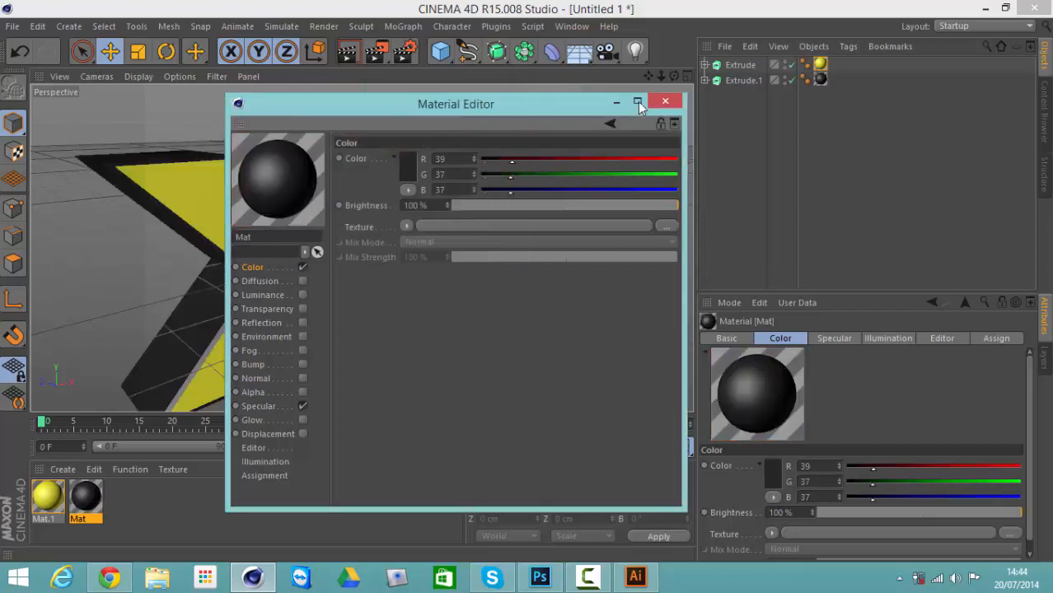
left_click(664, 101)
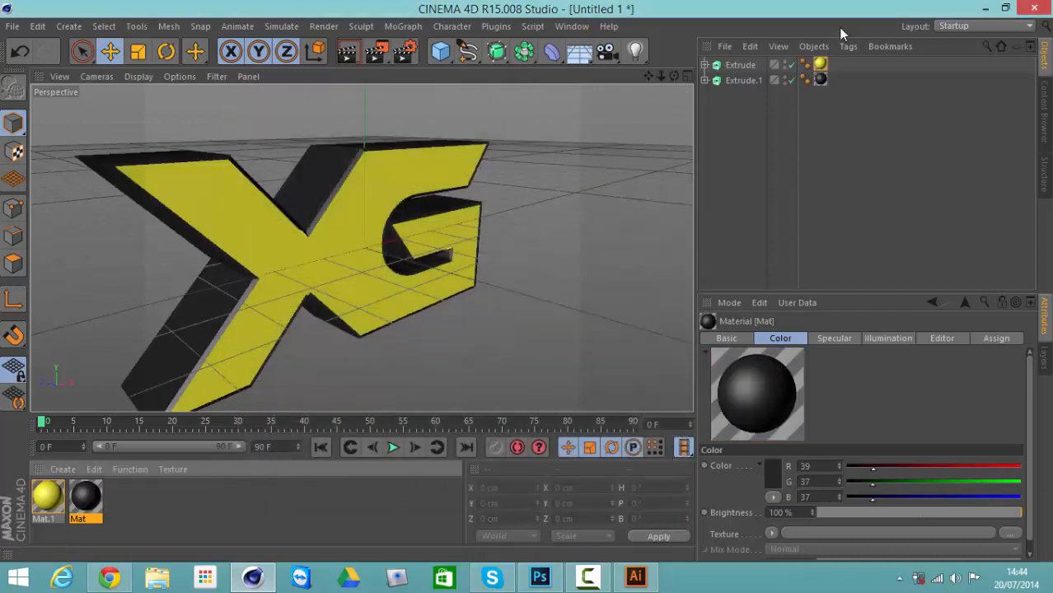
Set both the start and end caps of the original yellow Extrude to Fillet Cap
left_click_drag(673, 75, 531, 277)
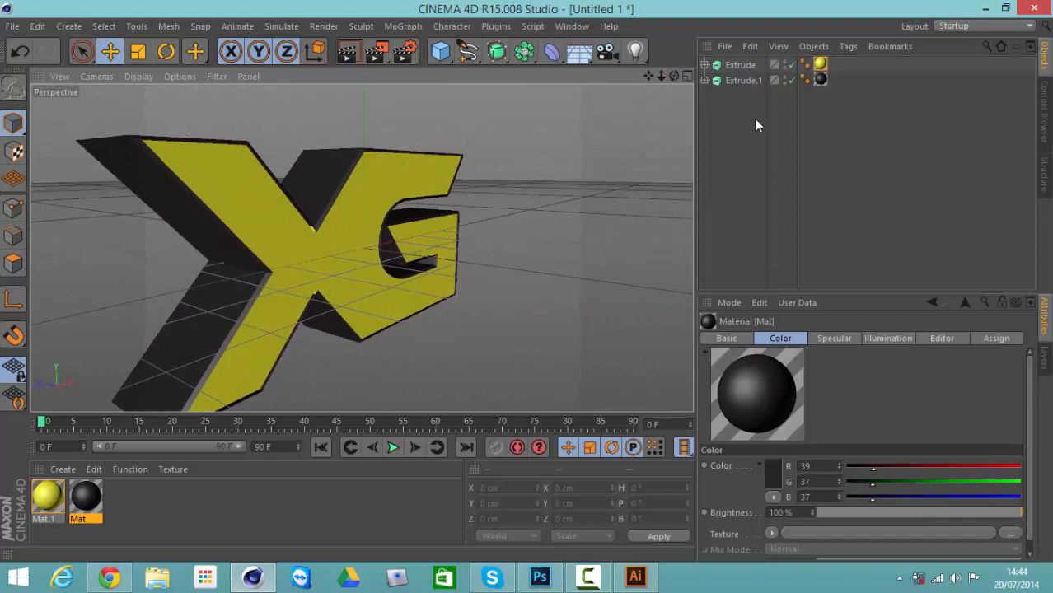
left_click(732, 67)
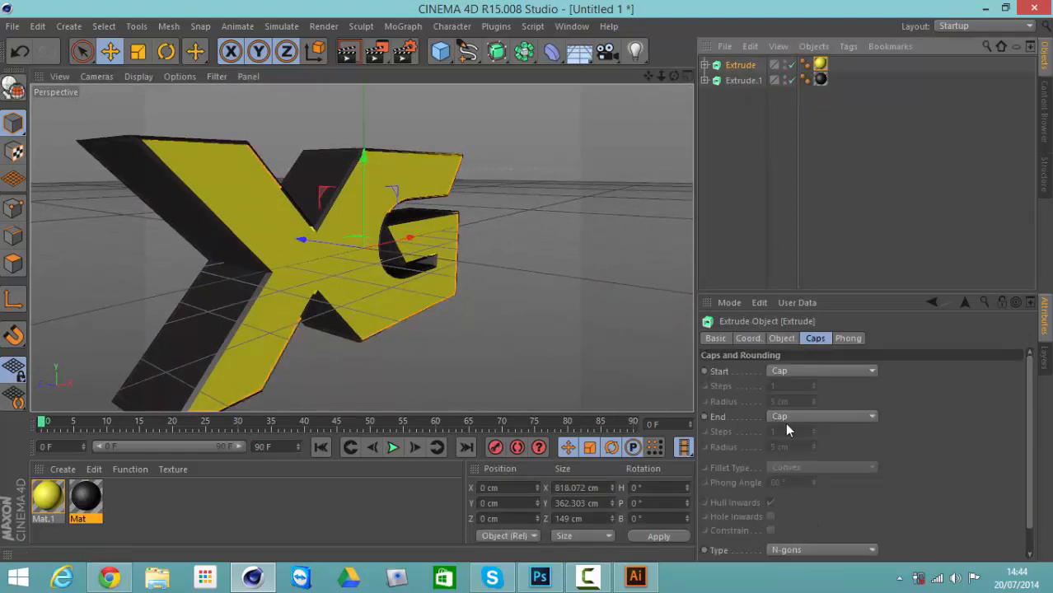
left_click(809, 371)
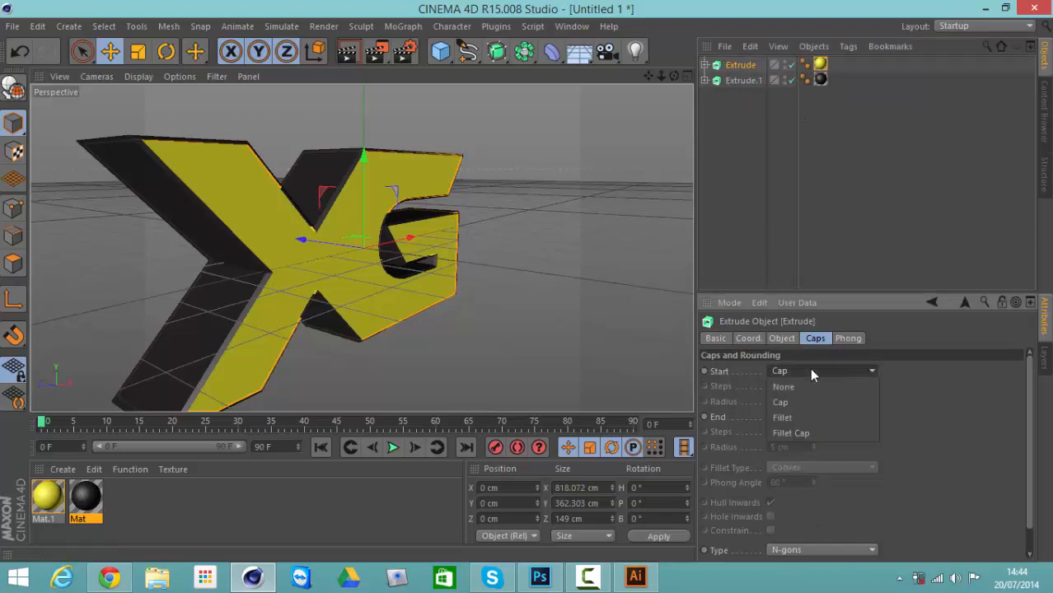
left_click(811, 426)
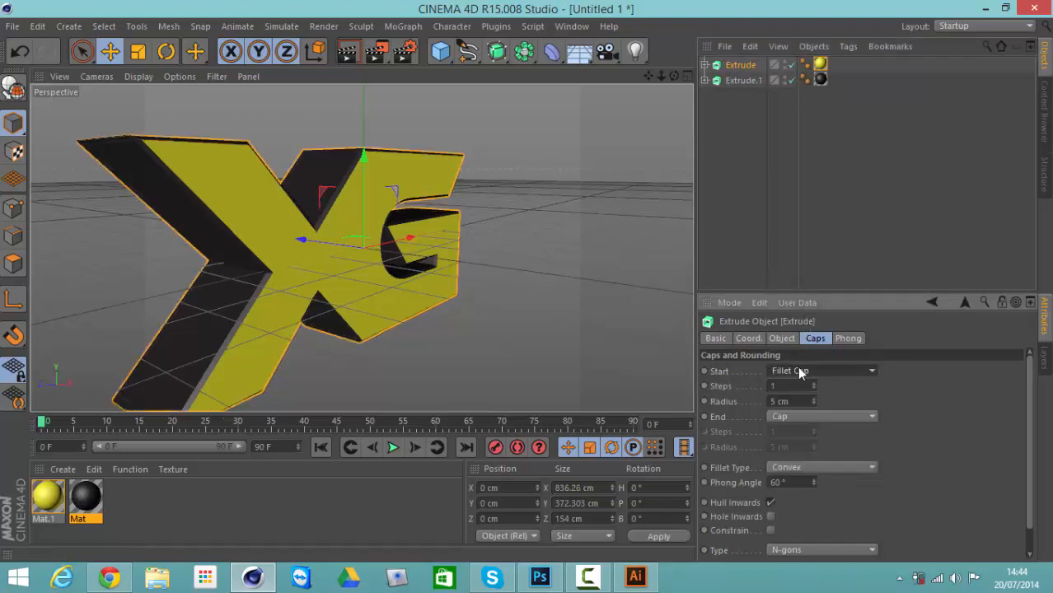
left_click(811, 417)
left_click(798, 473)
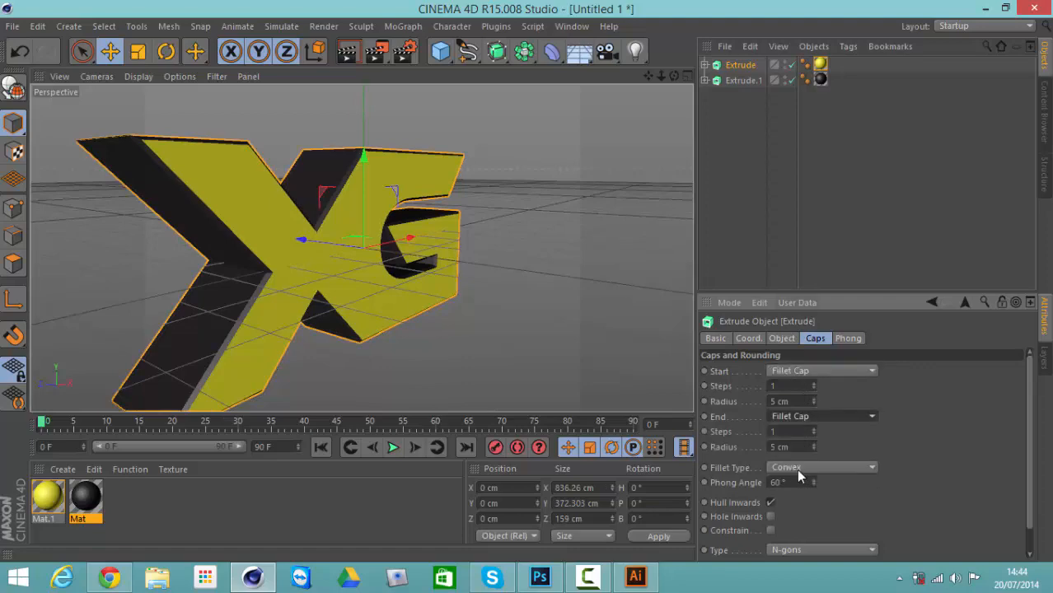
Try the 2 Steps fillet type on the yellow Extrude, and change it to Engraved
left_click_drag(672, 74, 526, 279)
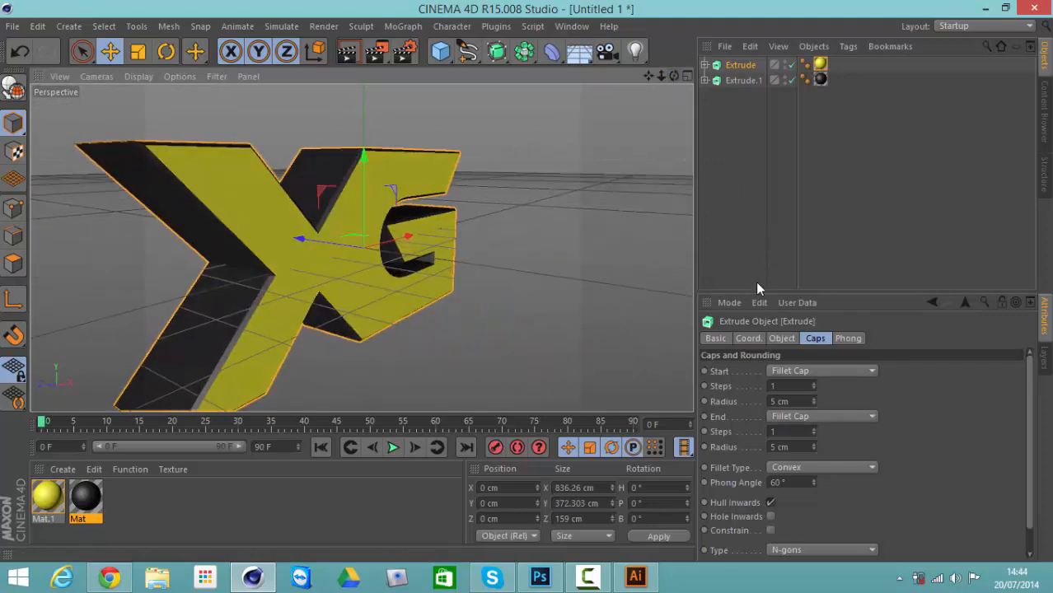
left_click(827, 464)
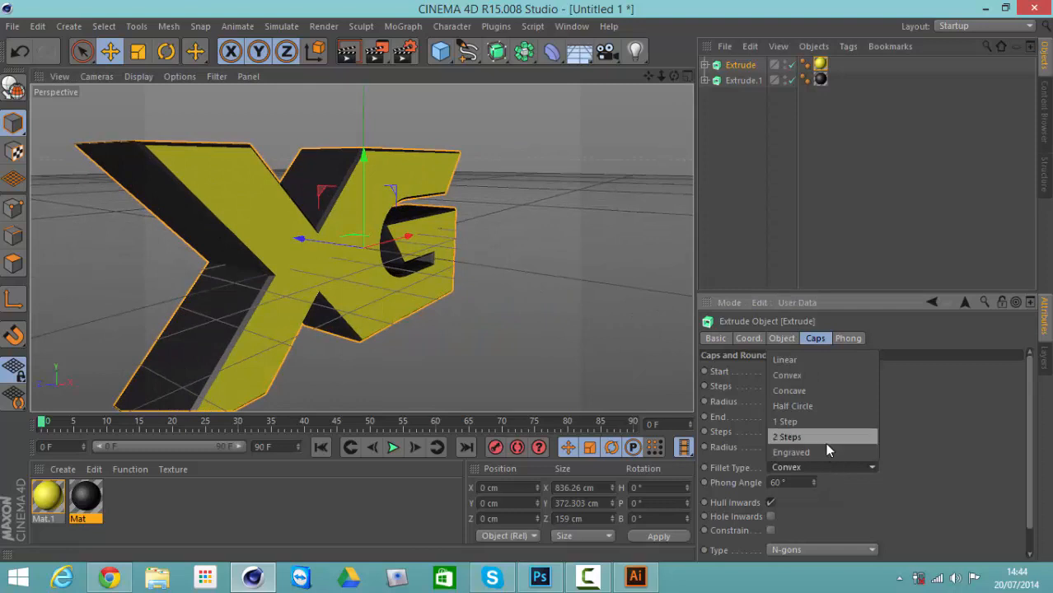
left_click(825, 439)
left_click(820, 417)
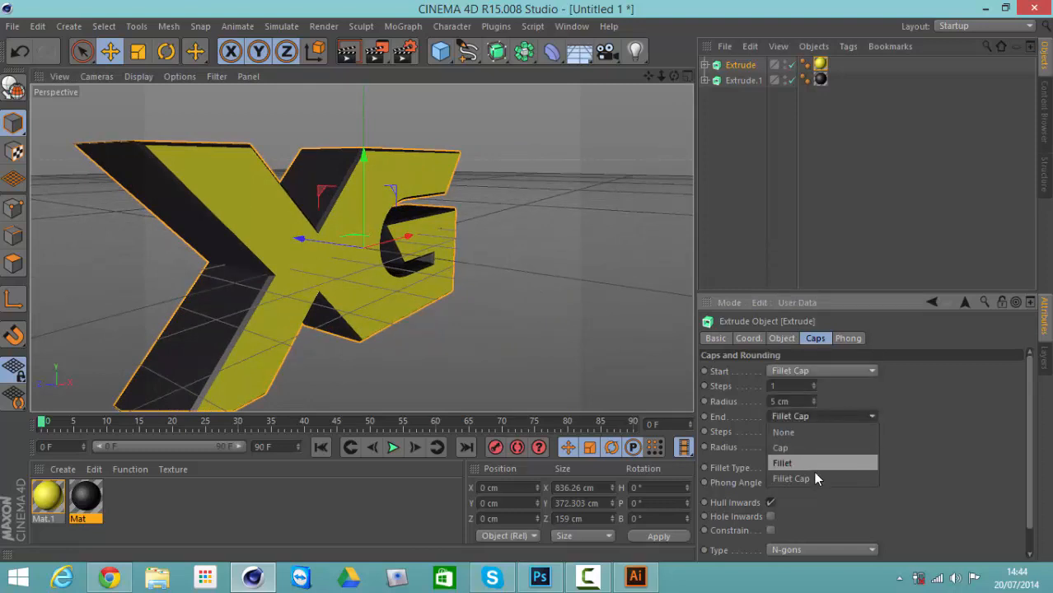
left_click(826, 420)
left_click(822, 468)
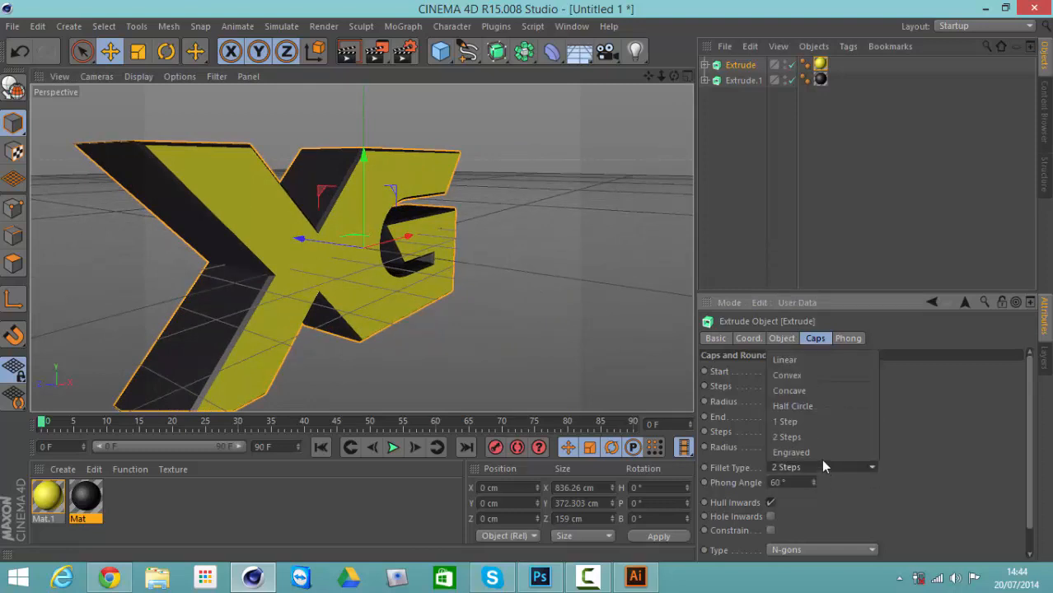
left_click(820, 453)
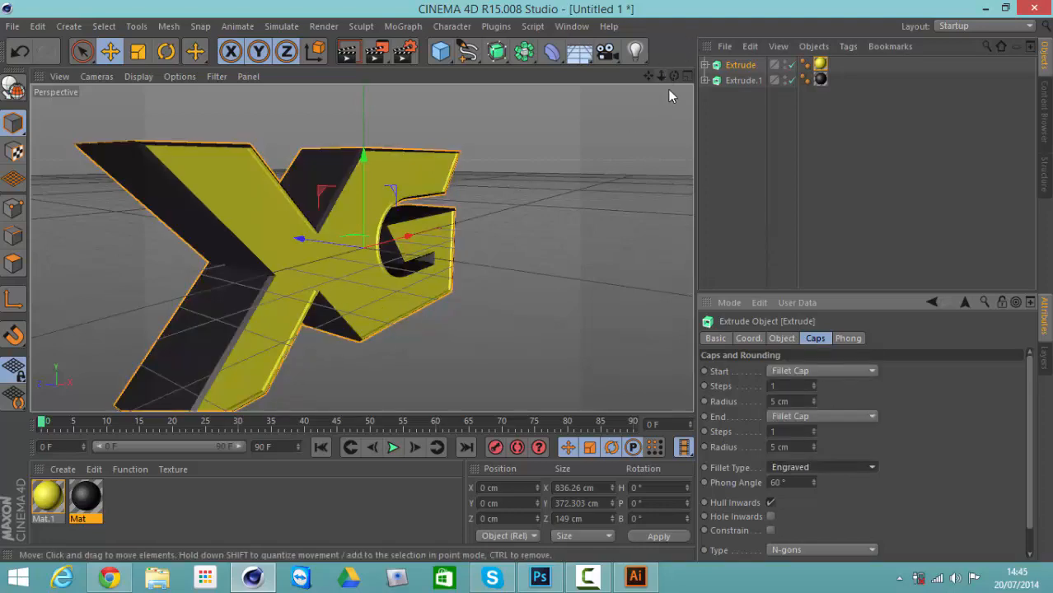
Examine the engraved edges of the yellow logo faces up close and the whole logo from several angles
left_click_drag(674, 75, 525, 291)
scroll(515, 268, "up", 3)
scroll(347, 213, "up", 4)
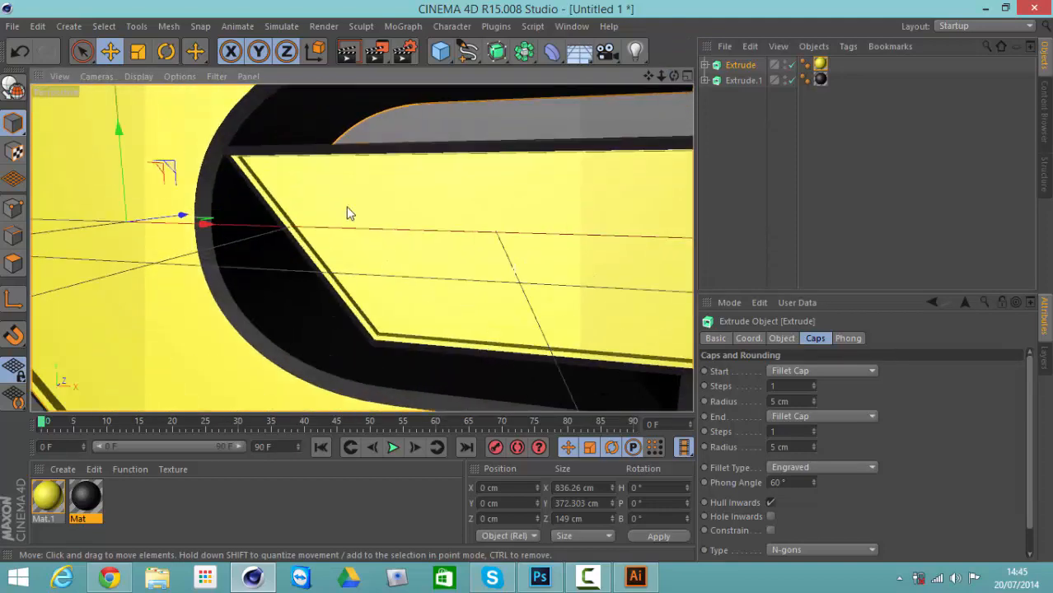
scroll(403, 124, "down", 6)
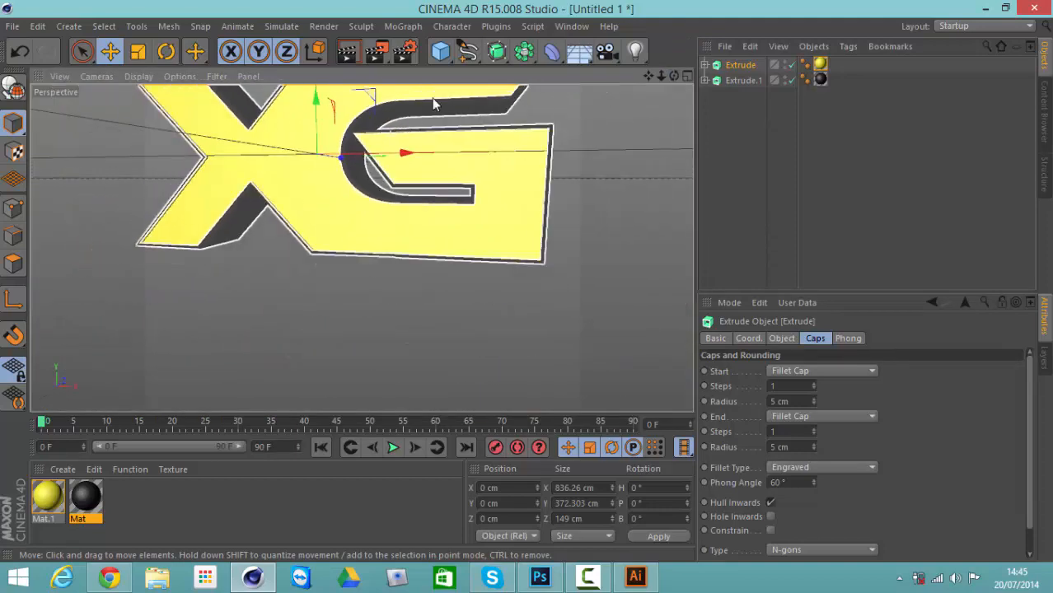
left_click_drag(647, 78, 528, 305)
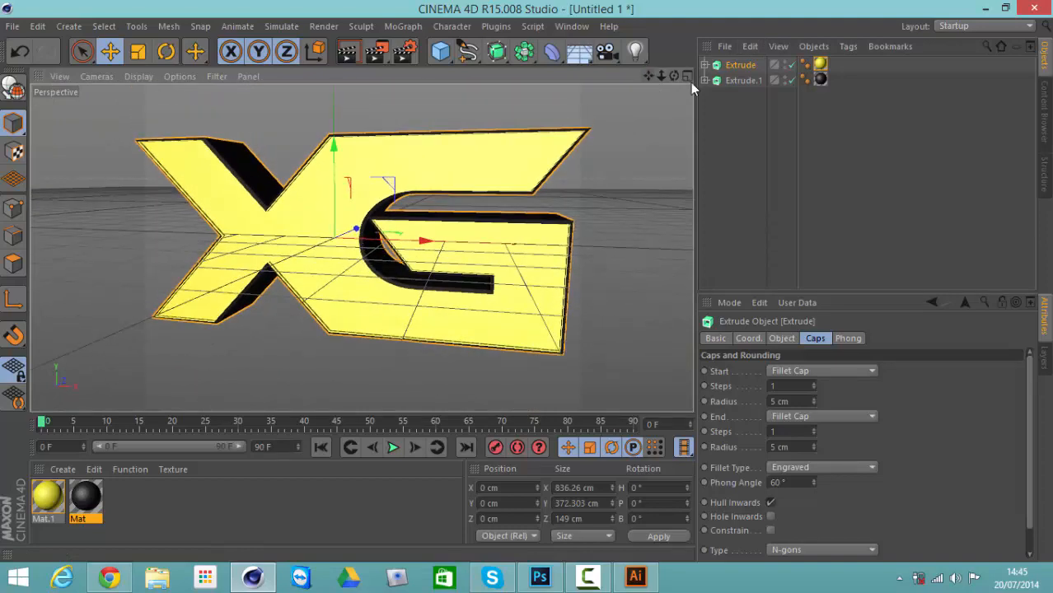
left_click_drag(673, 73, 461, 144)
scroll(461, 144, "down", 2)
left_click_drag(673, 75, 525, 280)
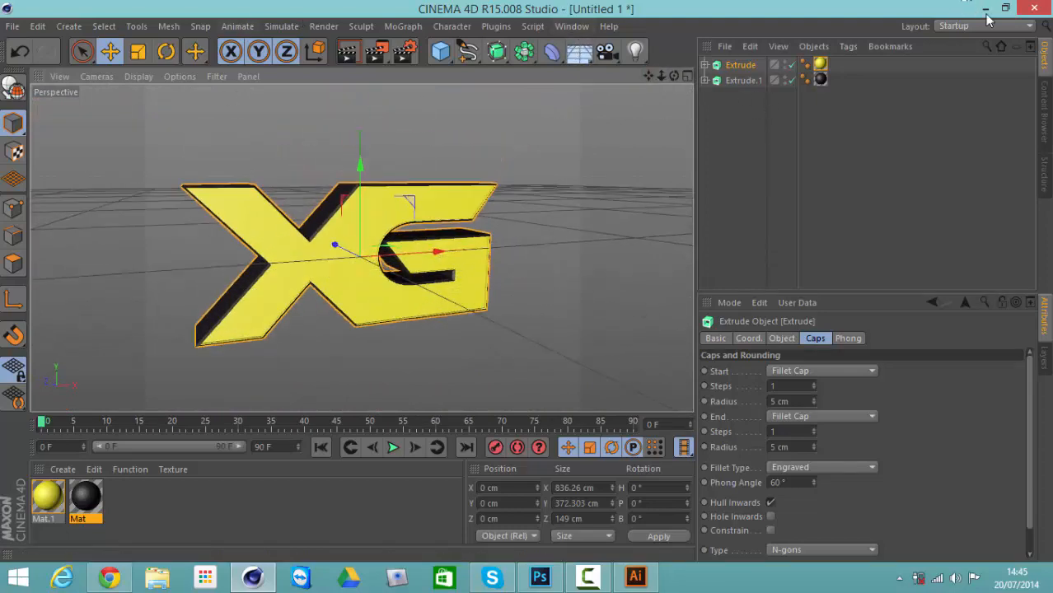
left_click(1044, 108)
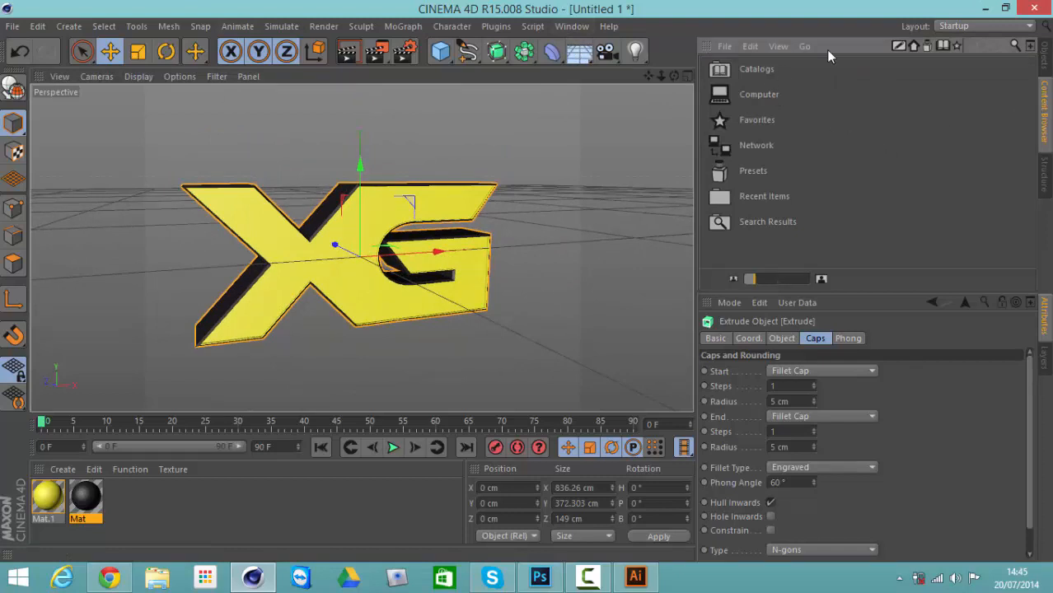
left_click(1050, 67)
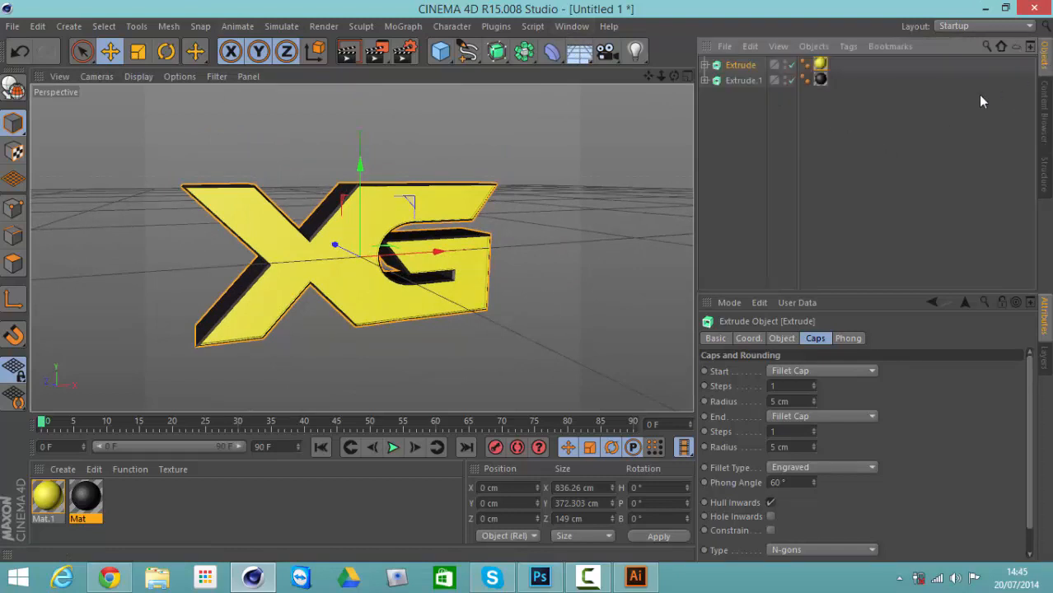
left_click(922, 131)
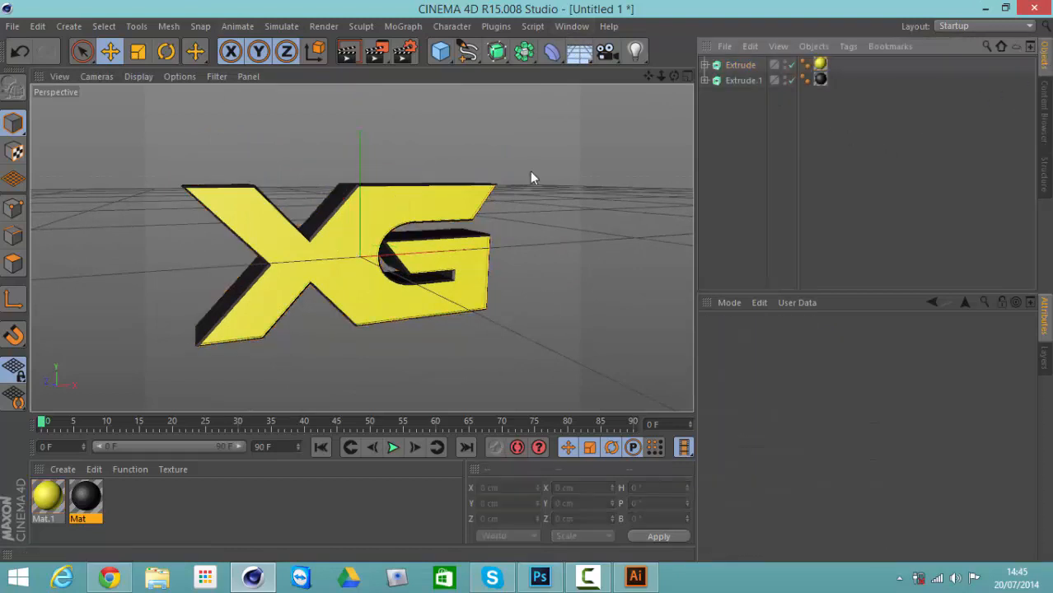
Add a Plane object and raise it above the logo to a Y position of about 252 cm
left_click(448, 53)
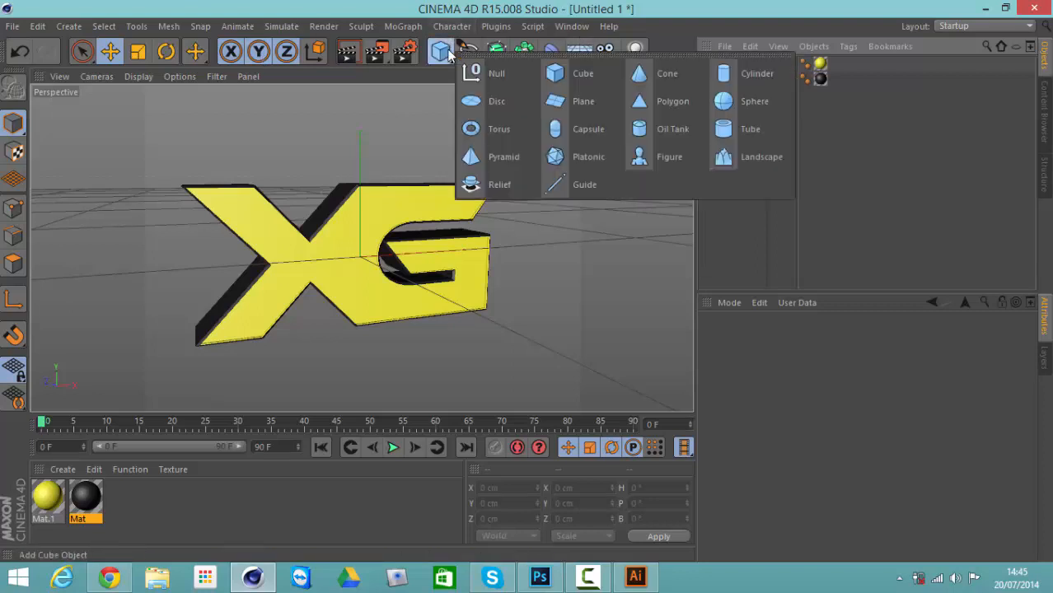
left_click(565, 96)
left_click_drag(360, 168, 360, 70)
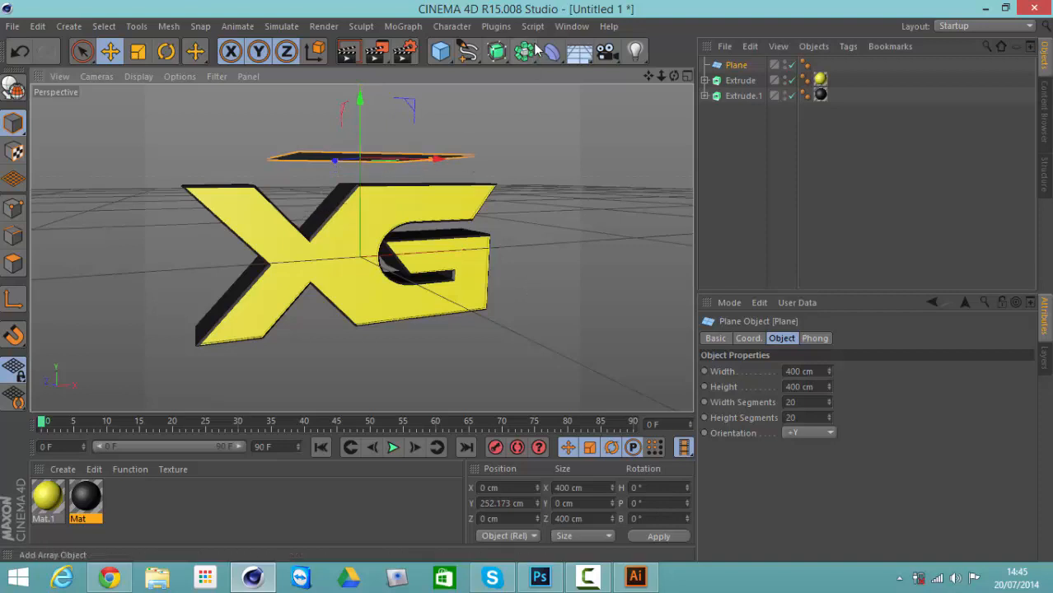
Add a MoGraph Cloner and make the Plane its child
left_click(402, 26)
left_click(413, 143)
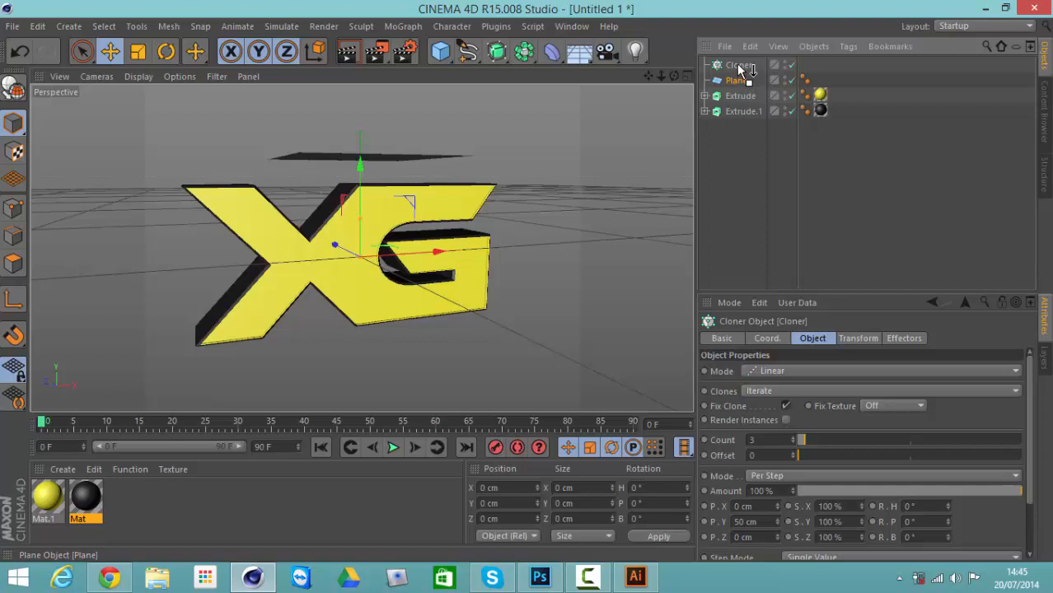
left_click_drag(739, 70, 738, 66)
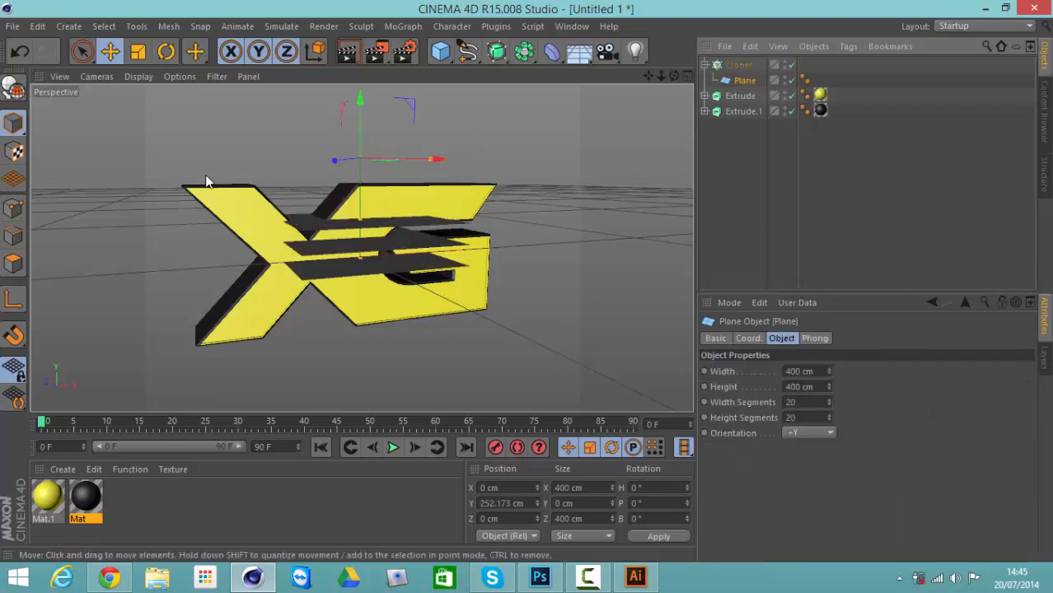
Switch the Cloner to Grid Array with a Y count of 1, and size the grid 1044 cm in X and 992 cm in Z
left_click(739, 66)
left_click(814, 372)
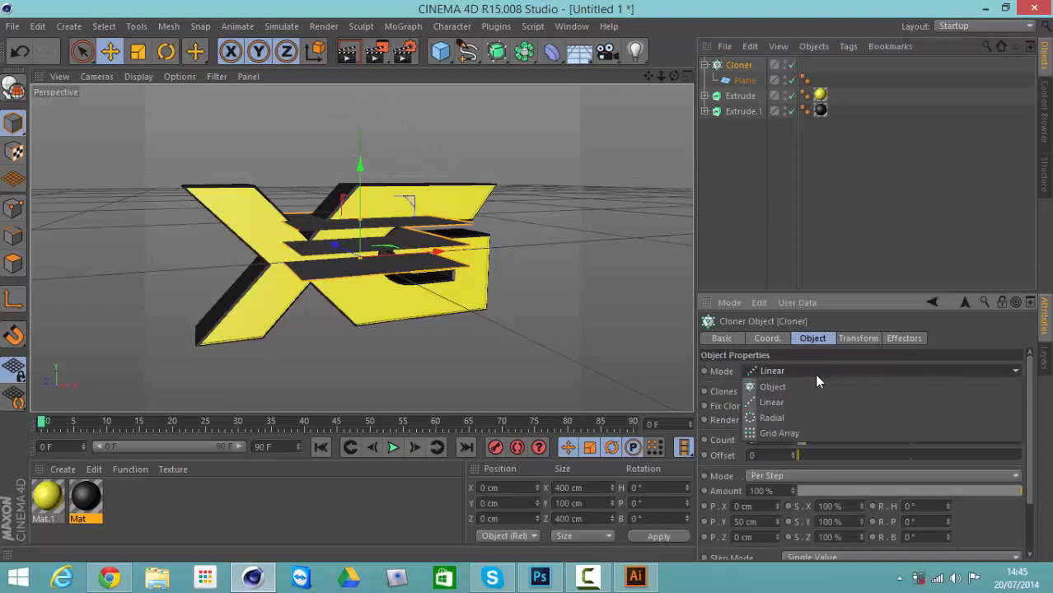
left_click(808, 435)
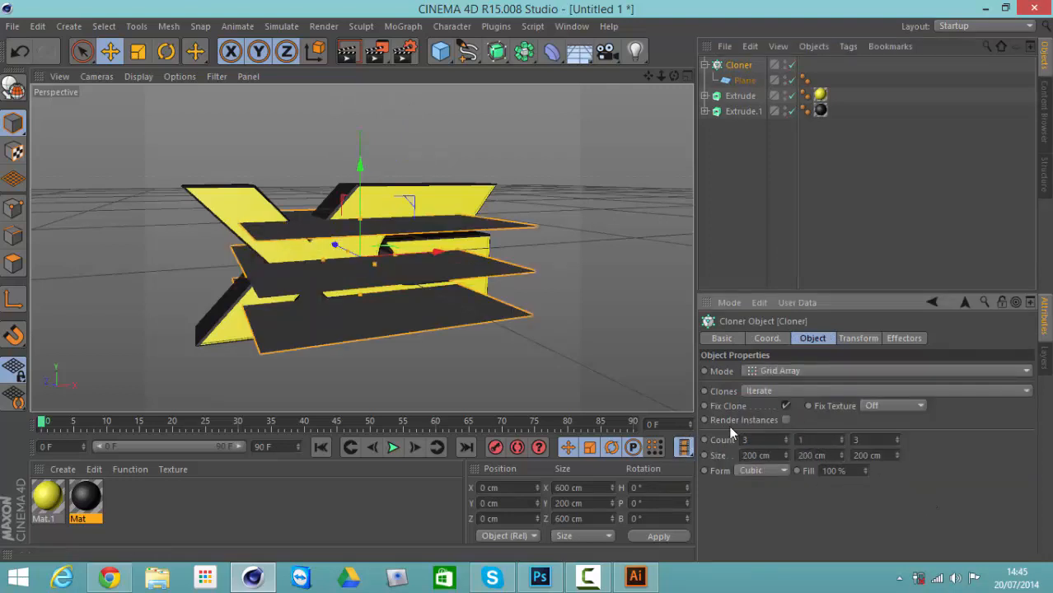
type("1")
key("Return")
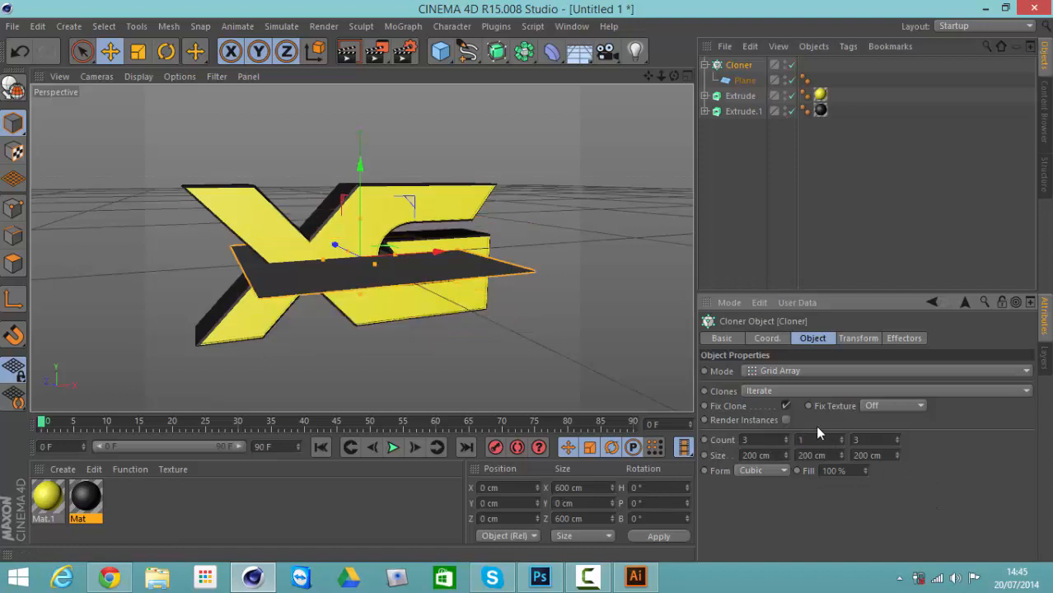
mouse_move(786, 452)
left_mouse_down()
mouse_move(789, 438)
mouse_move(784, 451)
left_mouse_up()
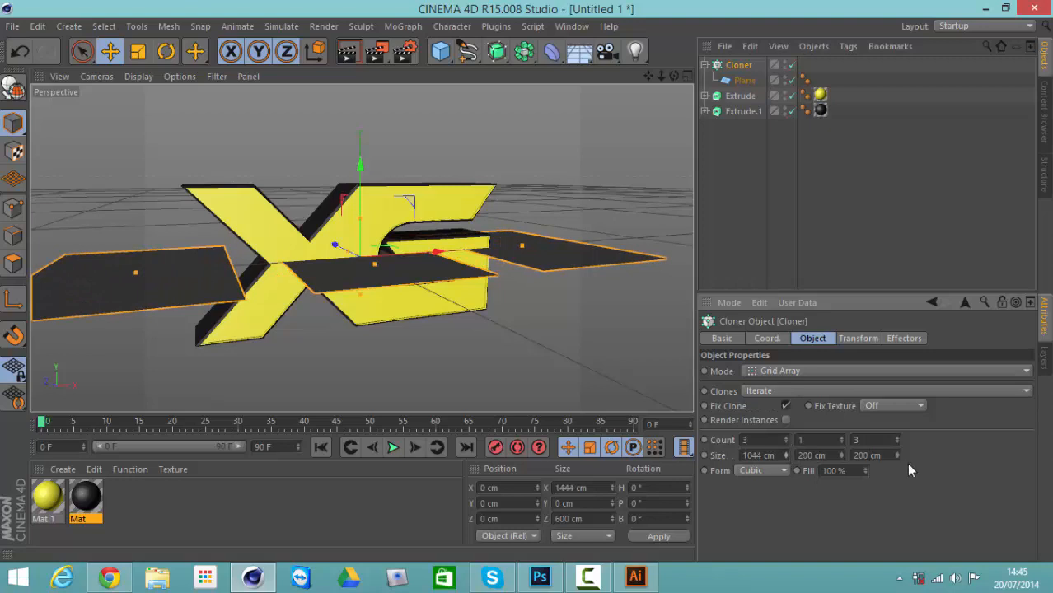
mouse_move(898, 458)
left_mouse_down()
mouse_move(900, 487)
mouse_move(888, 501)
mouse_move(908, 434)
mouse_move(895, 453)
left_mouse_up()
Set the width and height of the cloned Plane to 200 cm each
left_click(744, 80)
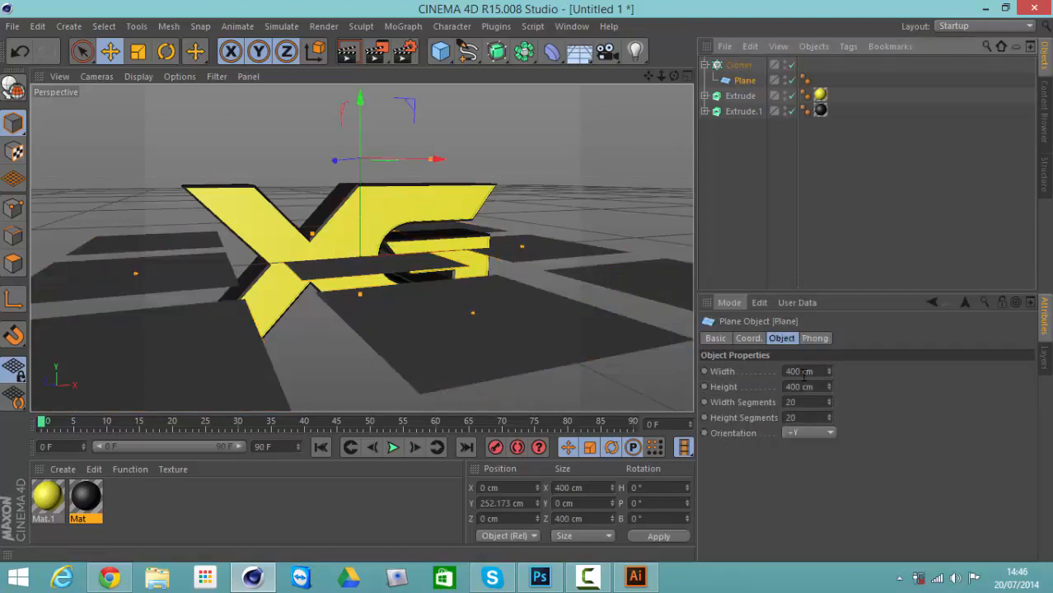
left_click_drag(805, 371, 562, 349)
type("200")
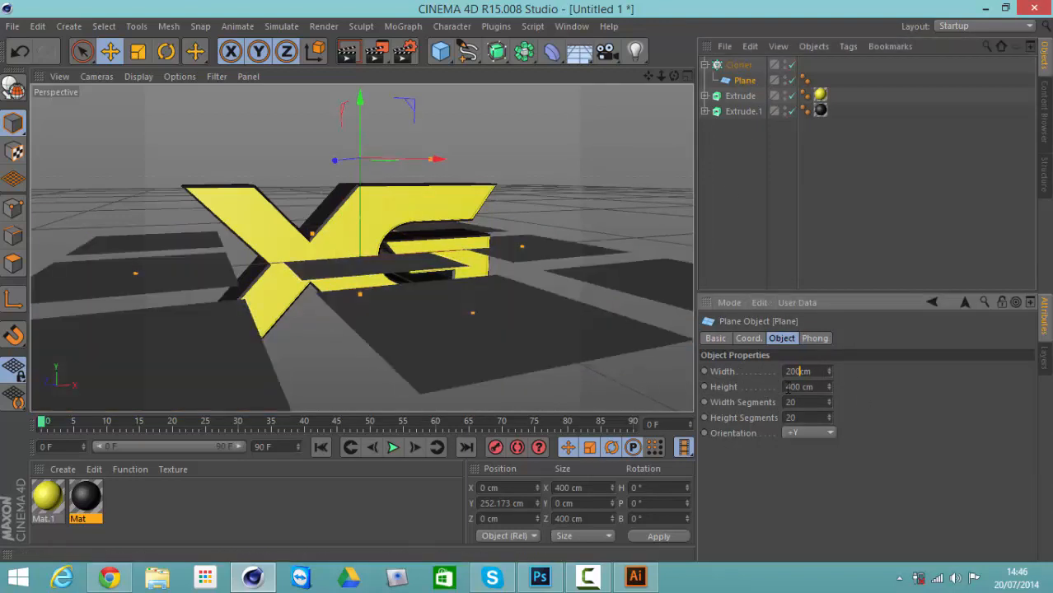
left_click_drag(803, 387, 667, 375)
type("200")
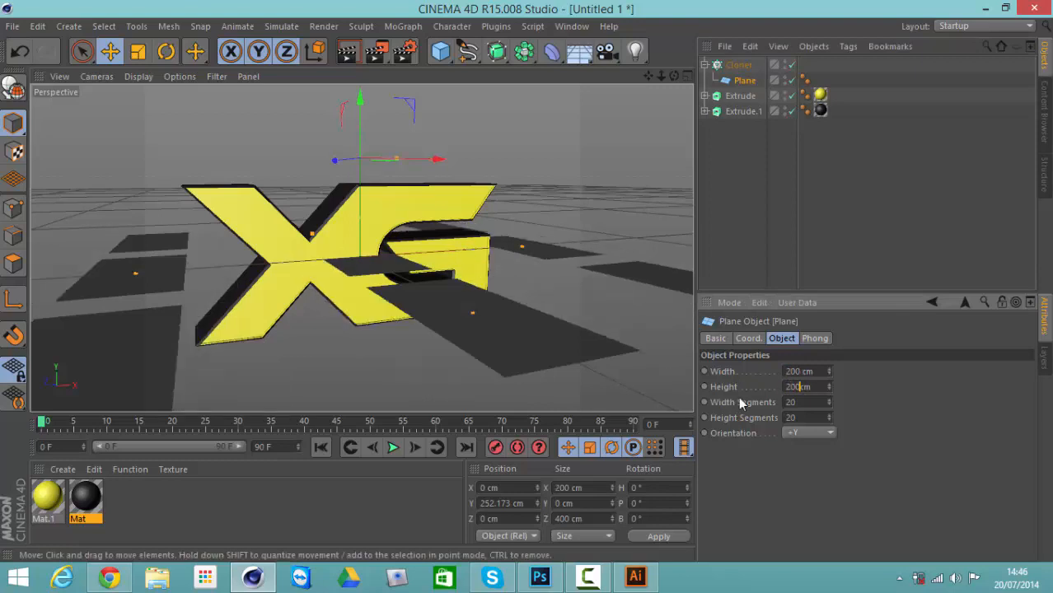
key("Return")
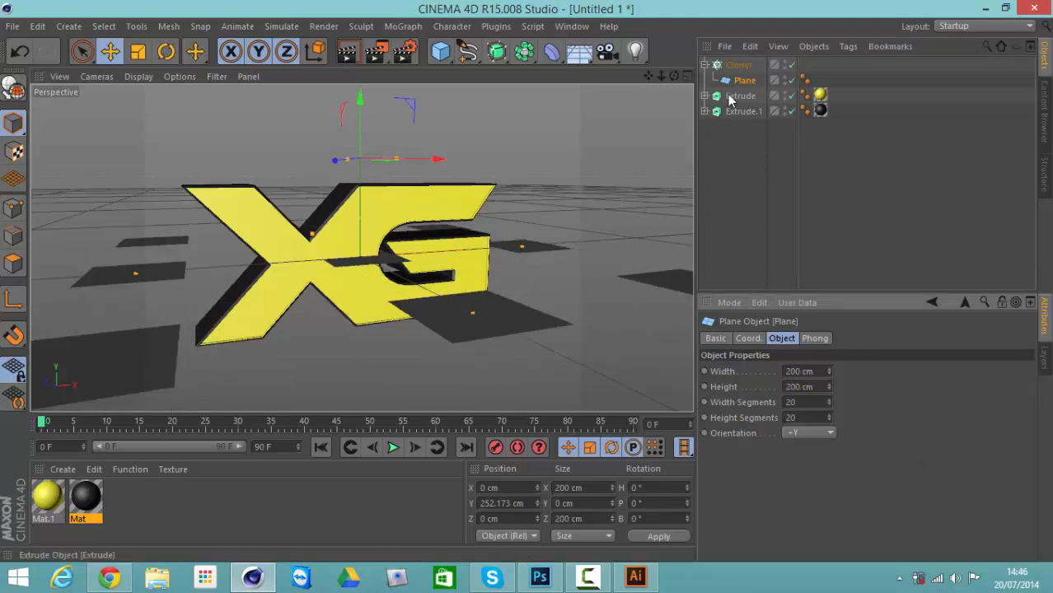
Tighten the Cloner's grid size to 462 cm in X and 540 cm in Z
left_click(738, 65)
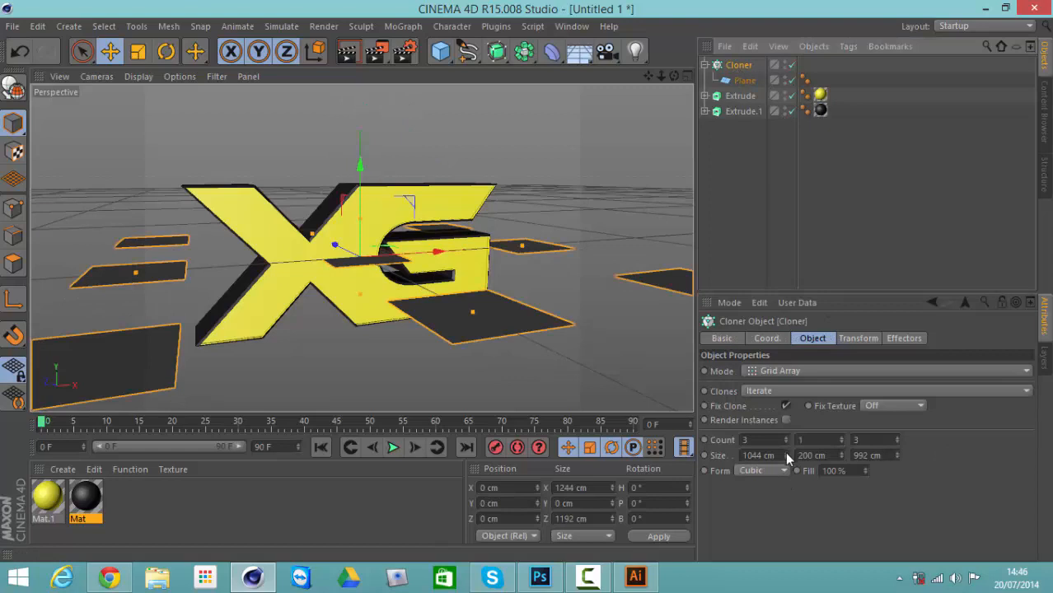
mouse_move(785, 451)
left_mouse_down()
mouse_move(789, 467)
mouse_move(787, 457)
left_mouse_up()
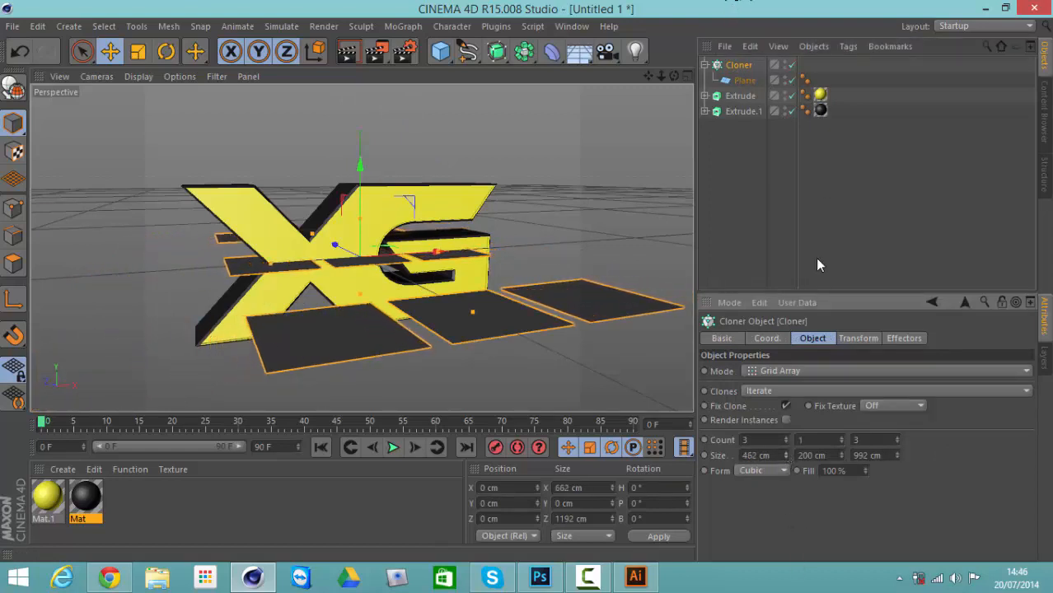
mouse_move(898, 452)
left_mouse_down()
mouse_move(900, 465)
mouse_move(898, 452)
left_mouse_up()
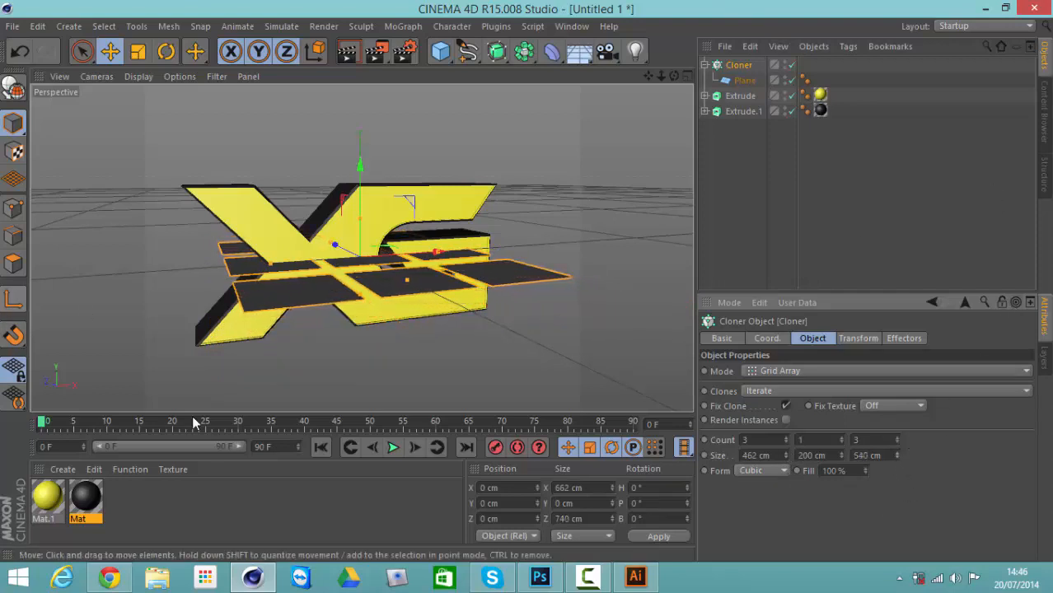
Create a new material with Luminance enabled and apply it to the Cloner
double_click(175, 505)
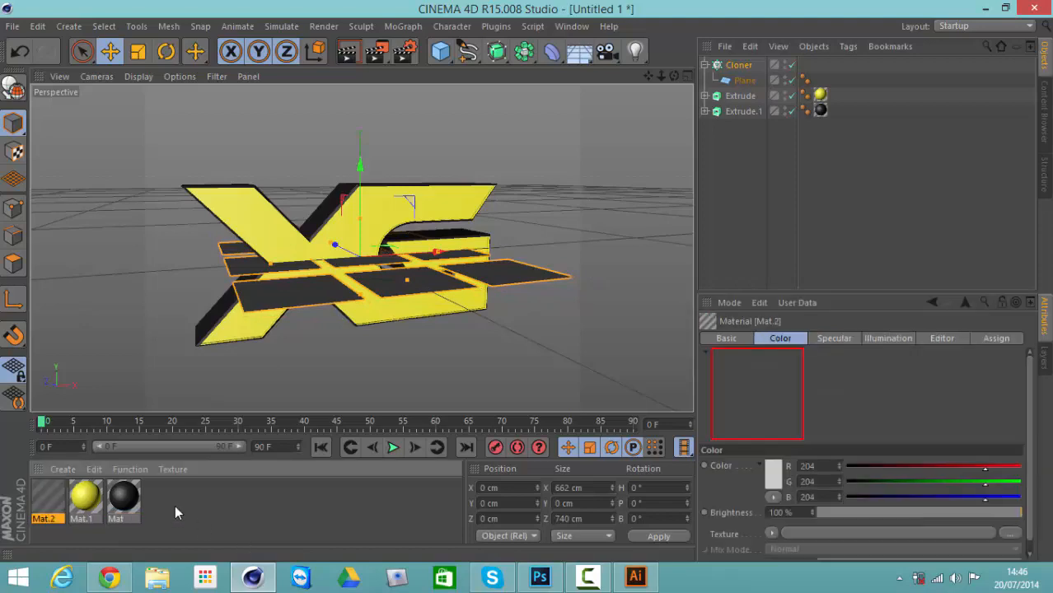
double_click(47, 498)
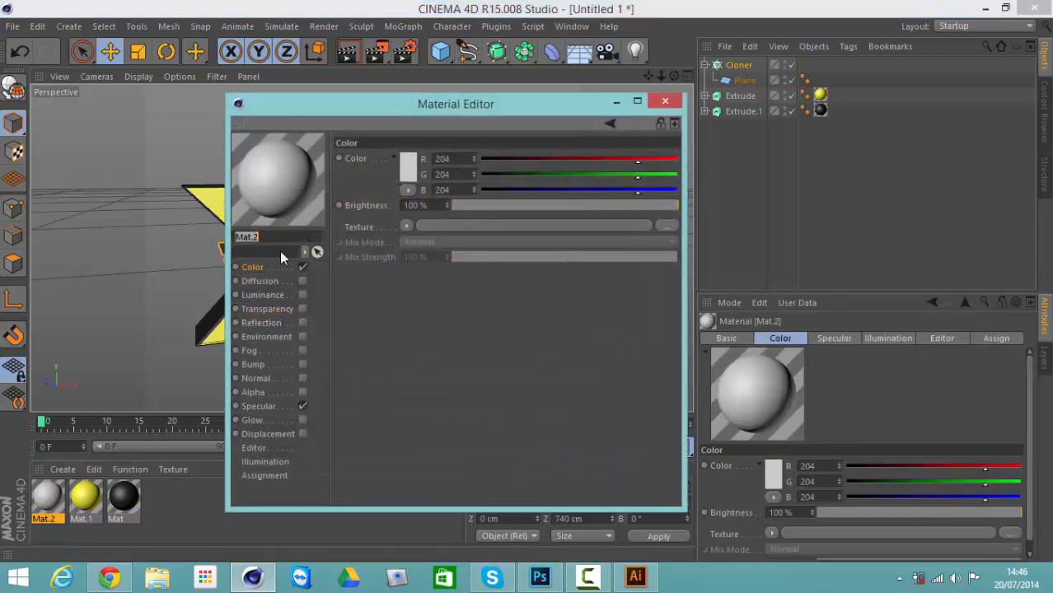
left_click(299, 294)
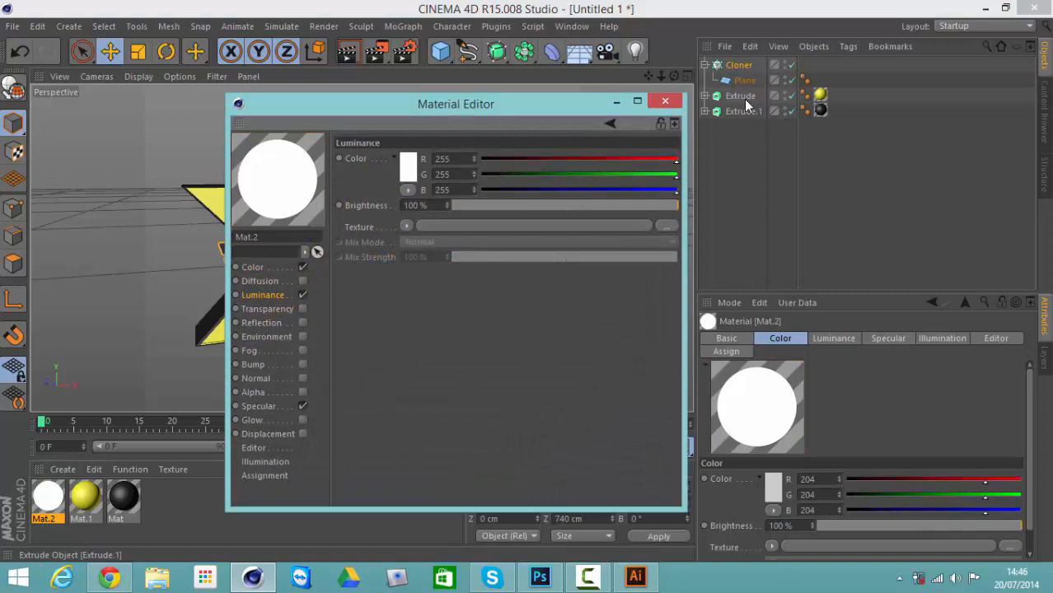
left_click(665, 101)
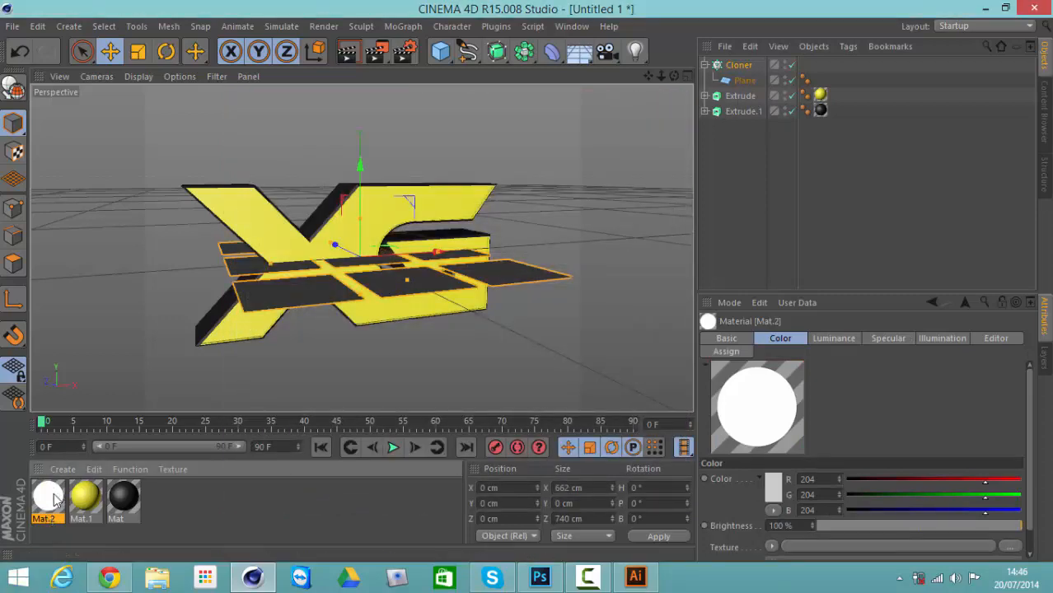
left_click_drag(752, 68, 748, 66)
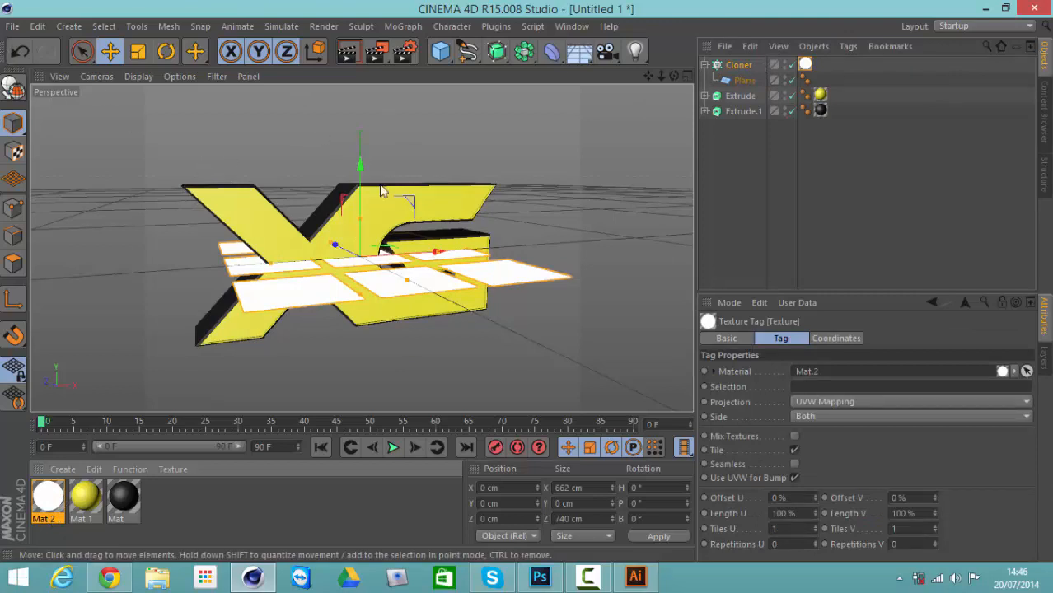
Move the Cloner above the logo to about X -92 cm, Y 325 cm and Z -60 cm
left_click_drag(357, 165, 360, 51)
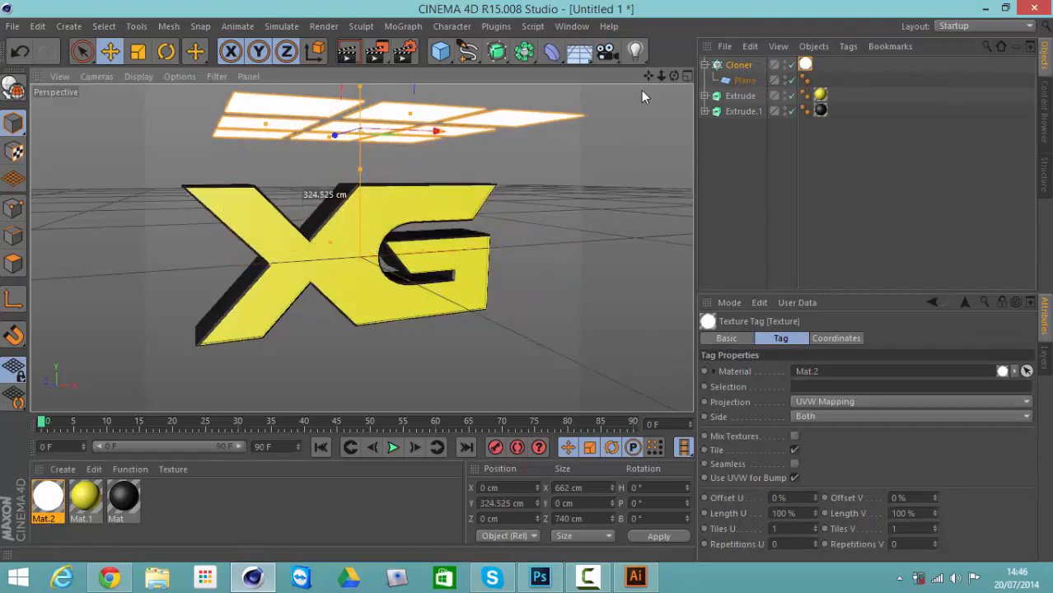
left_click_drag(648, 76, 521, 282)
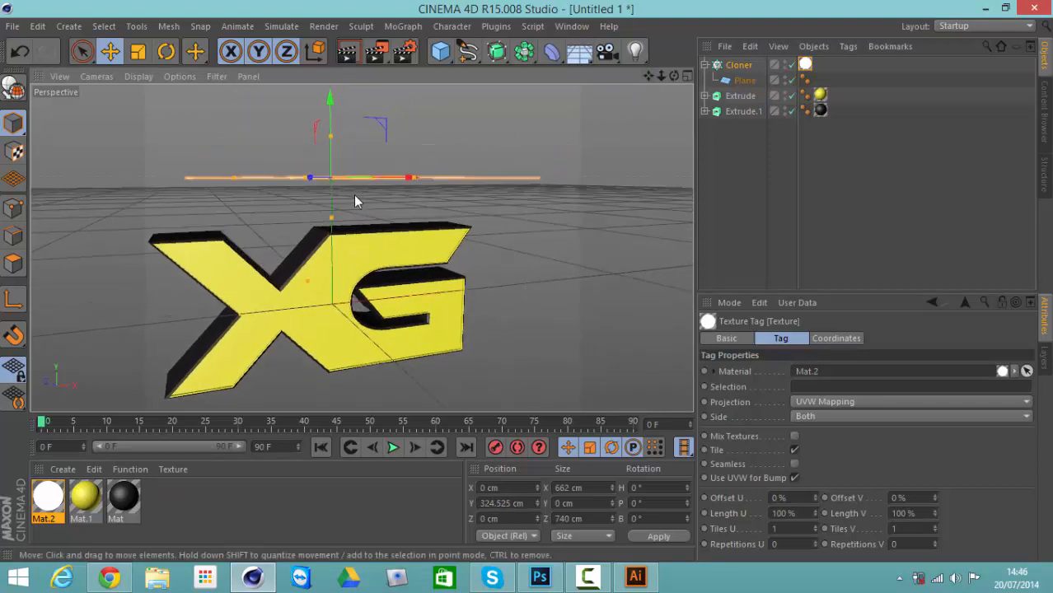
left_click_drag(404, 178, 365, 185)
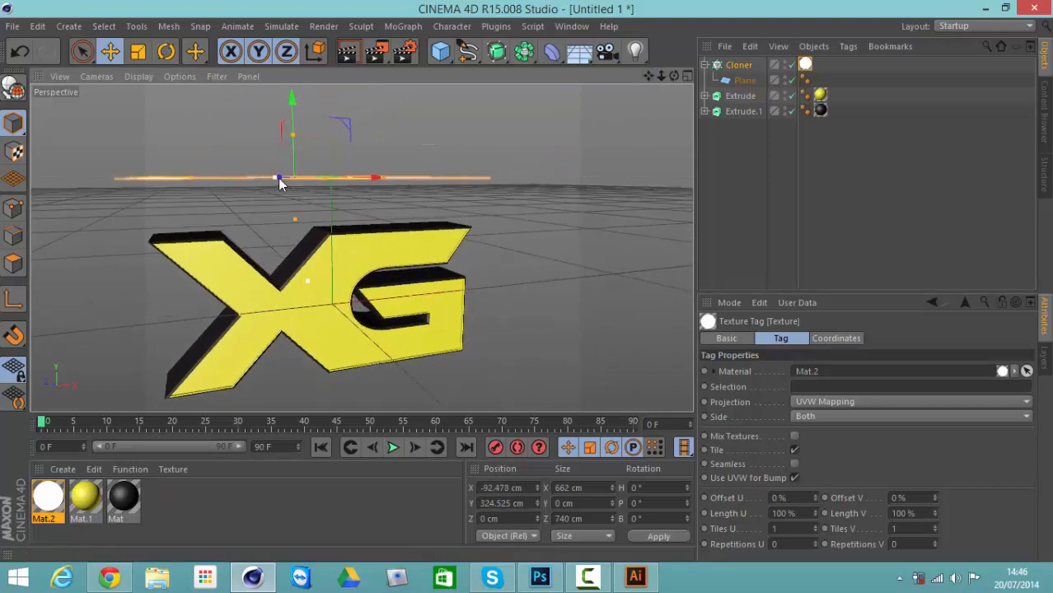
left_click_drag(280, 183, 303, 207)
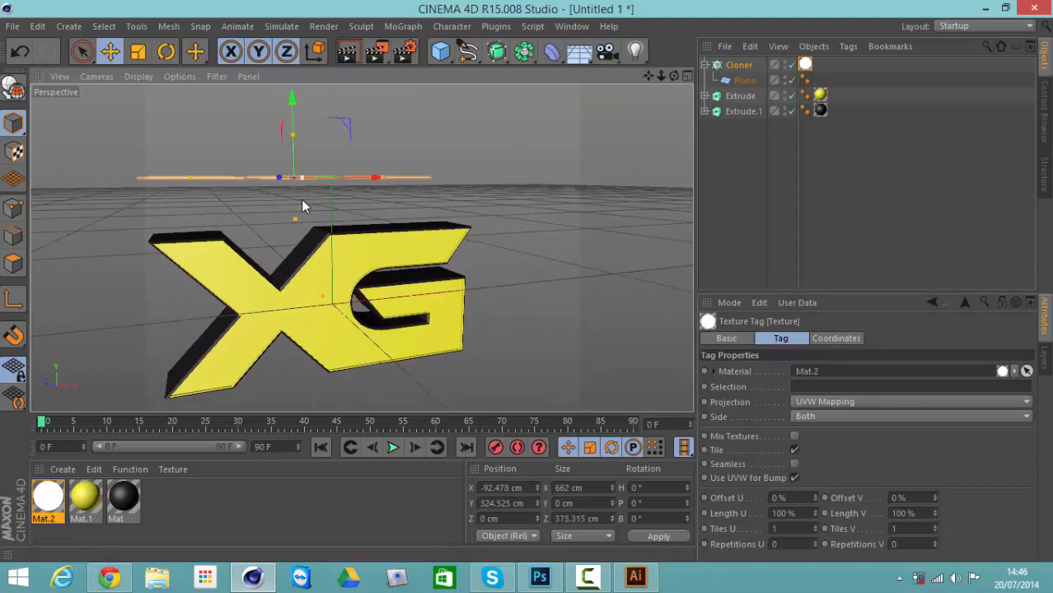
key("ctrl+z")
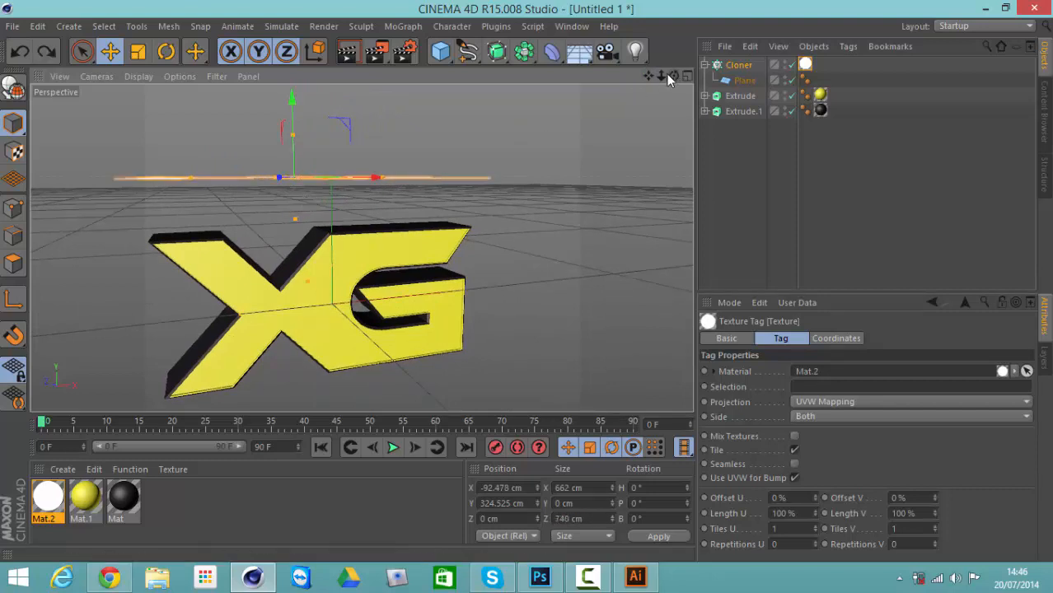
left_click_drag(648, 76, 407, 336)
left_click_drag(434, 227, 449, 228)
Scale the Cloner up to about 953 by 1079 cm and move it to about Y 460 cm and Z -281 cm
key("t")
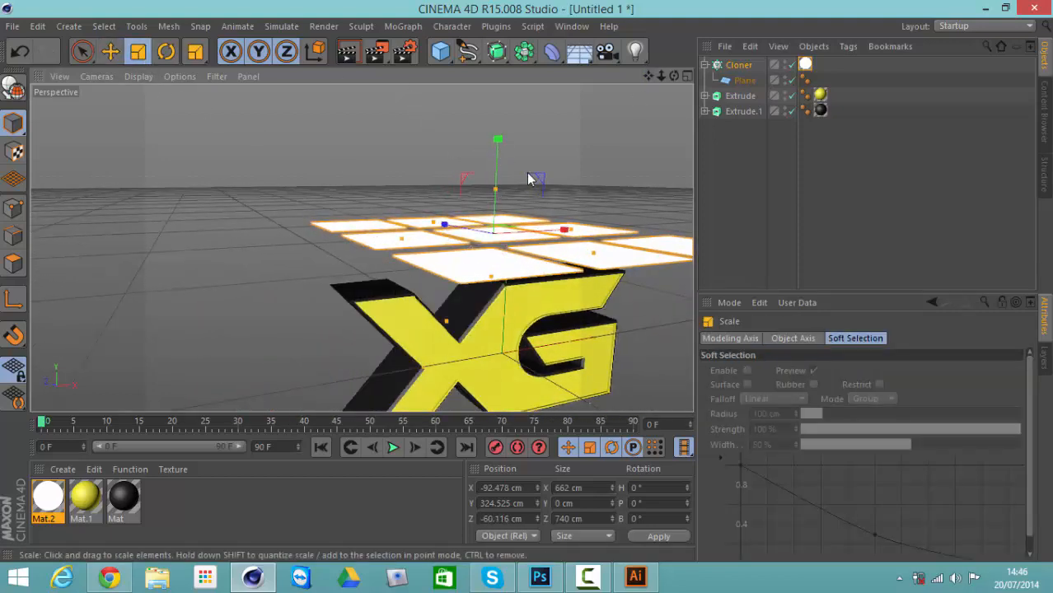
left_click_drag(530, 180, 526, 280)
scroll(300, 334, "down", 5)
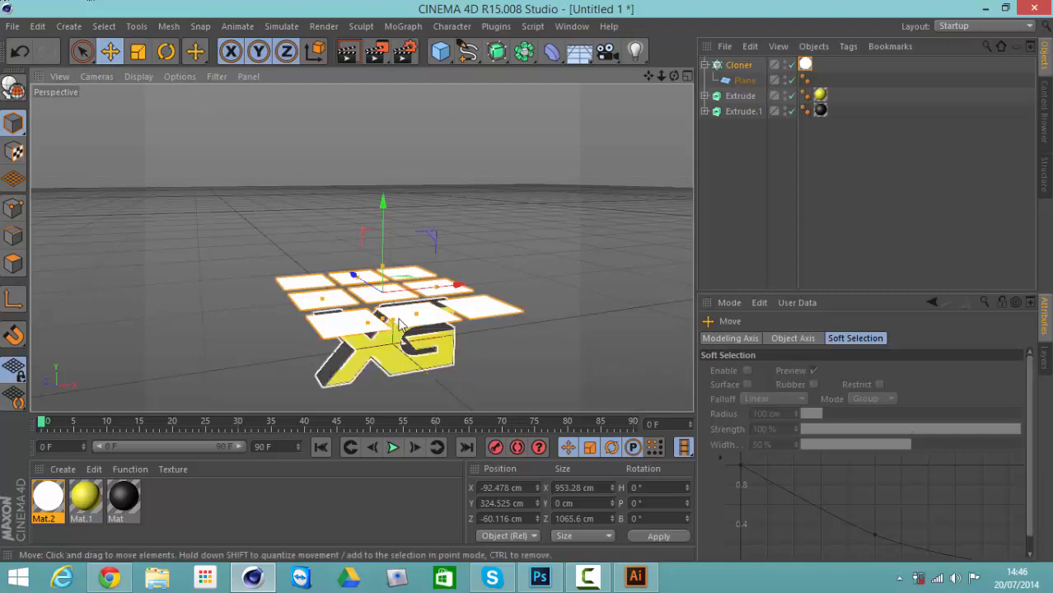
mouse_move(354, 279)
left_mouse_down()
mouse_move(375, 293)
mouse_move(342, 272)
mouse_move(375, 247)
mouse_move(390, 266)
mouse_move(407, 215)
left_mouse_up()
Tilt the Cloner to a pitch of about 13° and move it to about Y 584 cm and Z -309 cm
key("r")
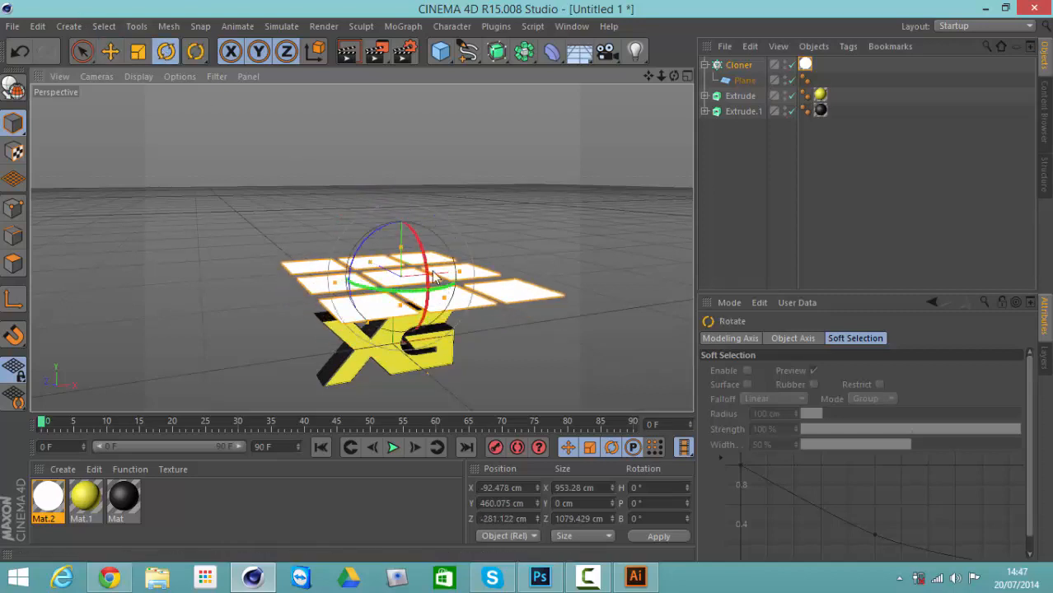
left_click_drag(427, 274, 429, 311)
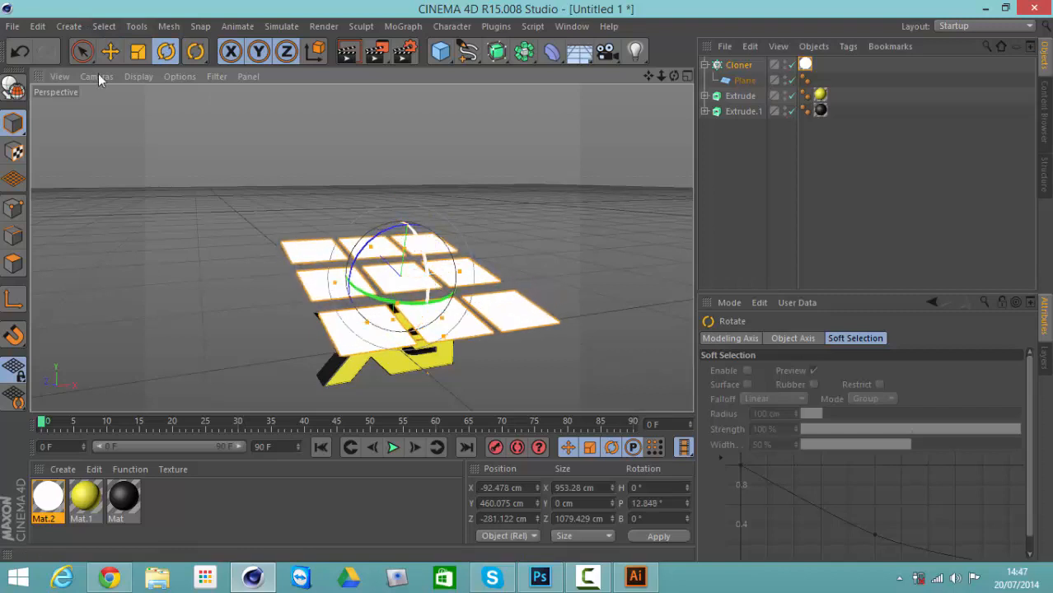
left_click(110, 52)
left_click_drag(414, 218, 410, 178)
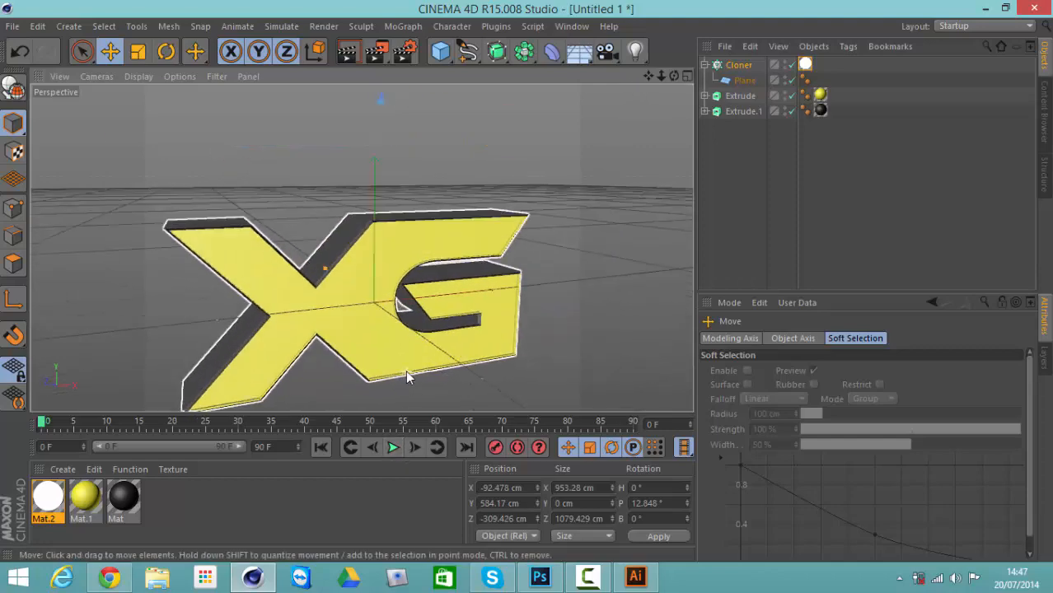
Set the render output resolution to 1920 x 1080 pixels
left_click(403, 52)
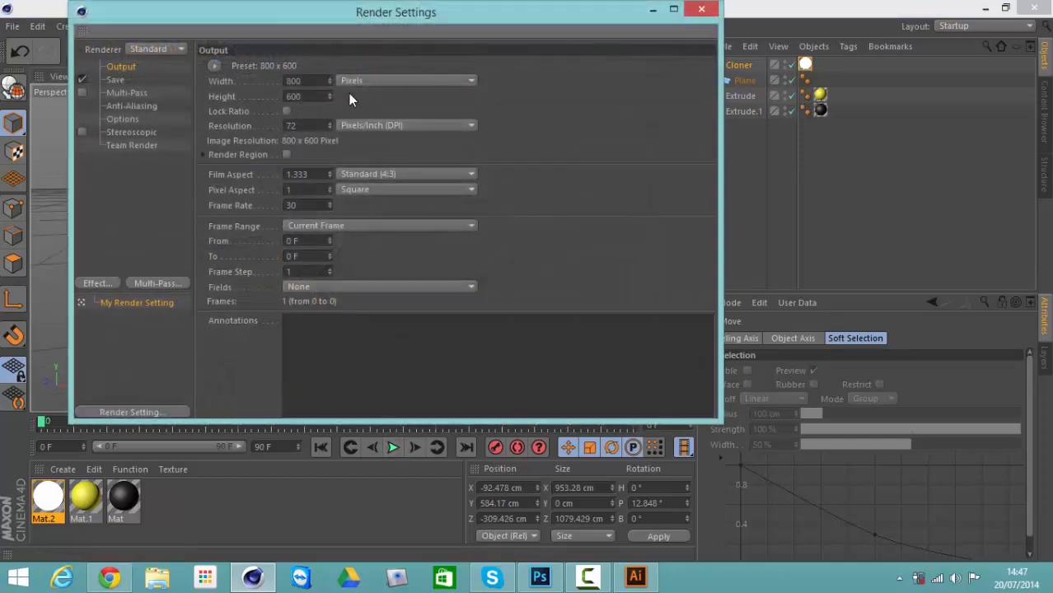
left_click_drag(310, 82, 97, 105)
type("1920")
key("Tab")
type("18")
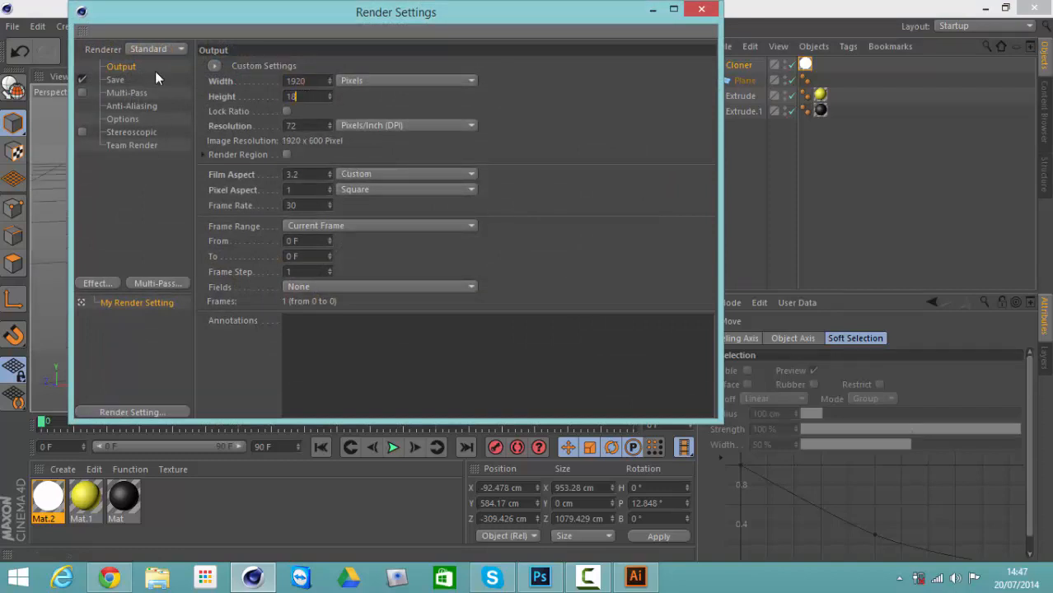
key("BackSpace")
type("00=")
key("BackSpace")
key("BackSpace")
type("80")
left_click(579, 107)
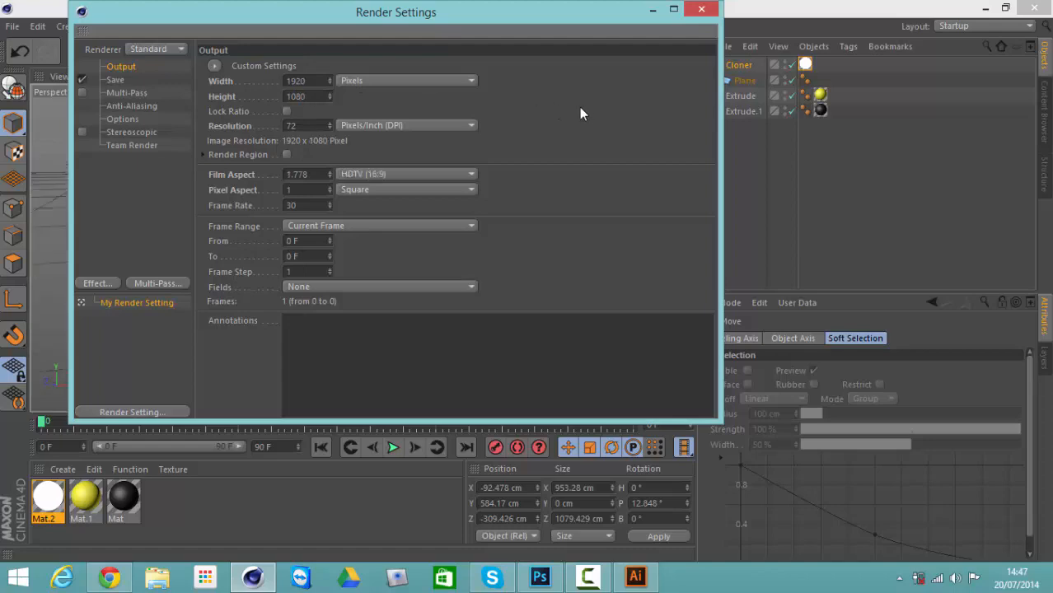
Set the render to save its image to the Desktop under the file name xg
left_click(115, 80)
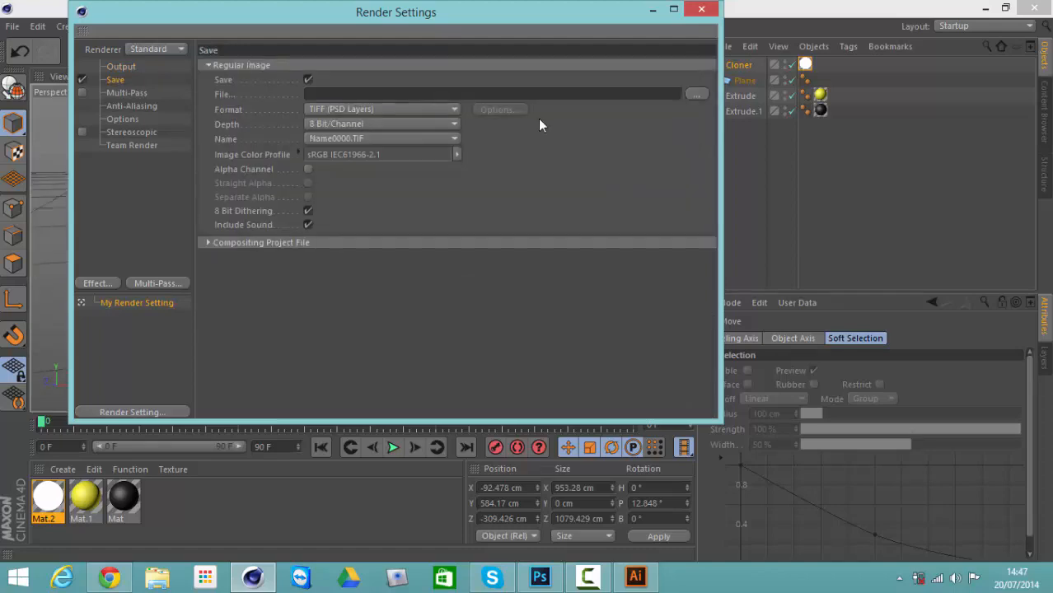
left_click(697, 94)
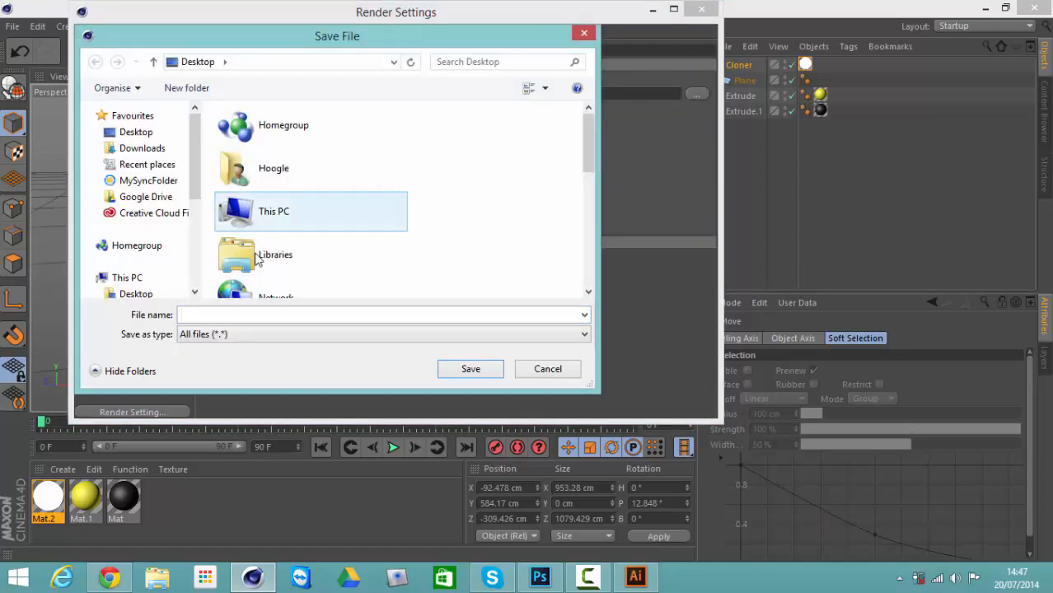
left_click(136, 132)
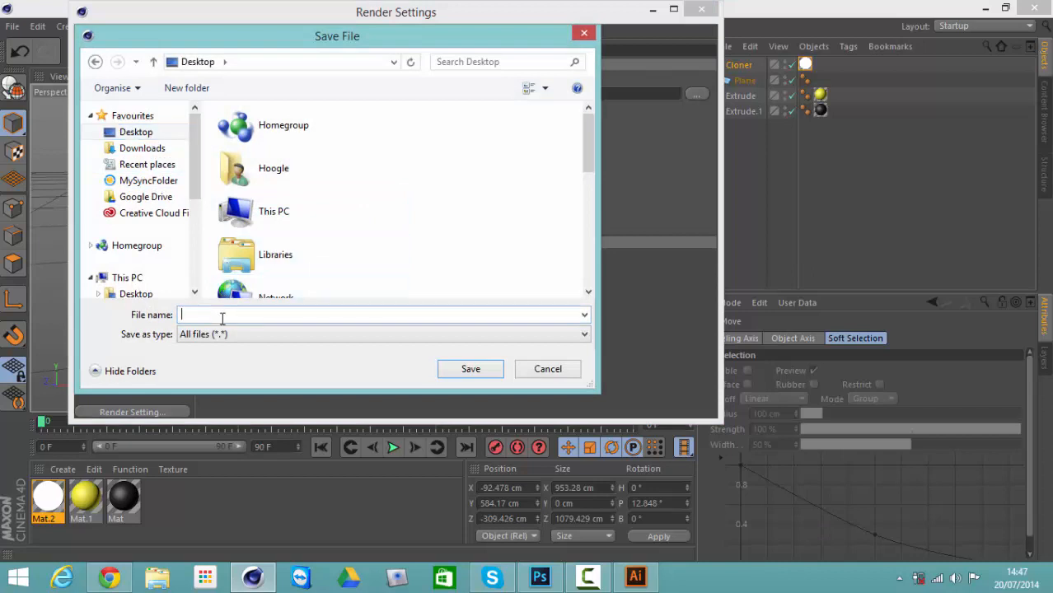
left_click(221, 316)
type("xg")
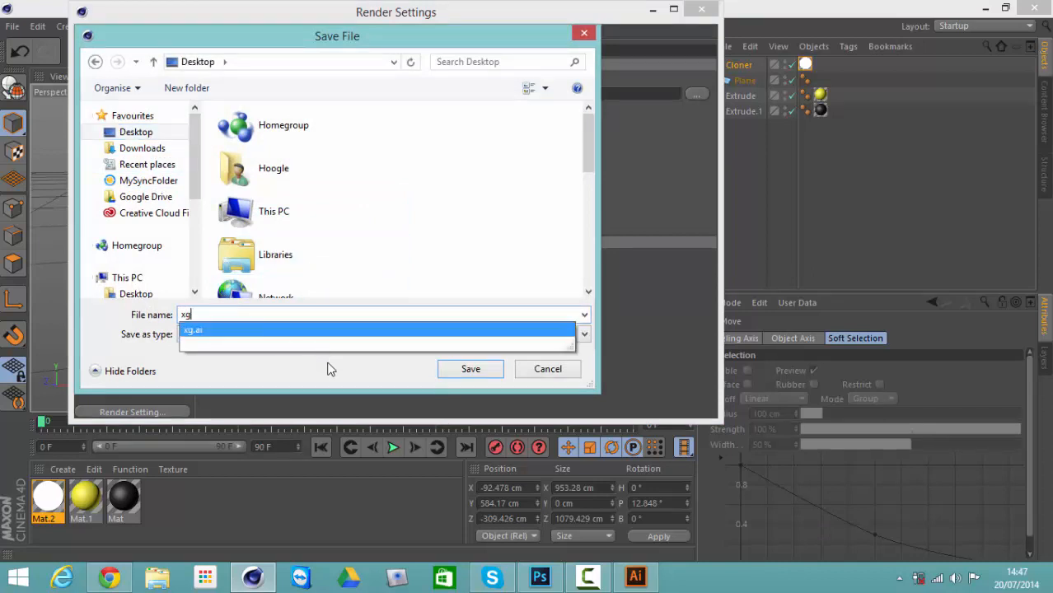
left_click(471, 369)
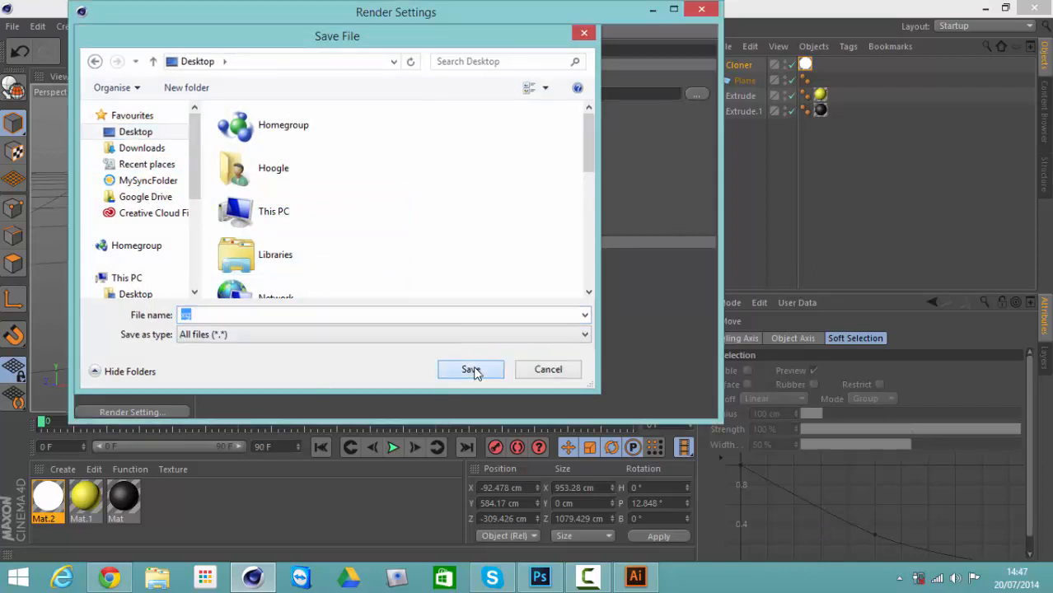
Set the saved render's format to PNG with Alpha Channel enabled, and close the render settings
left_click(366, 108)
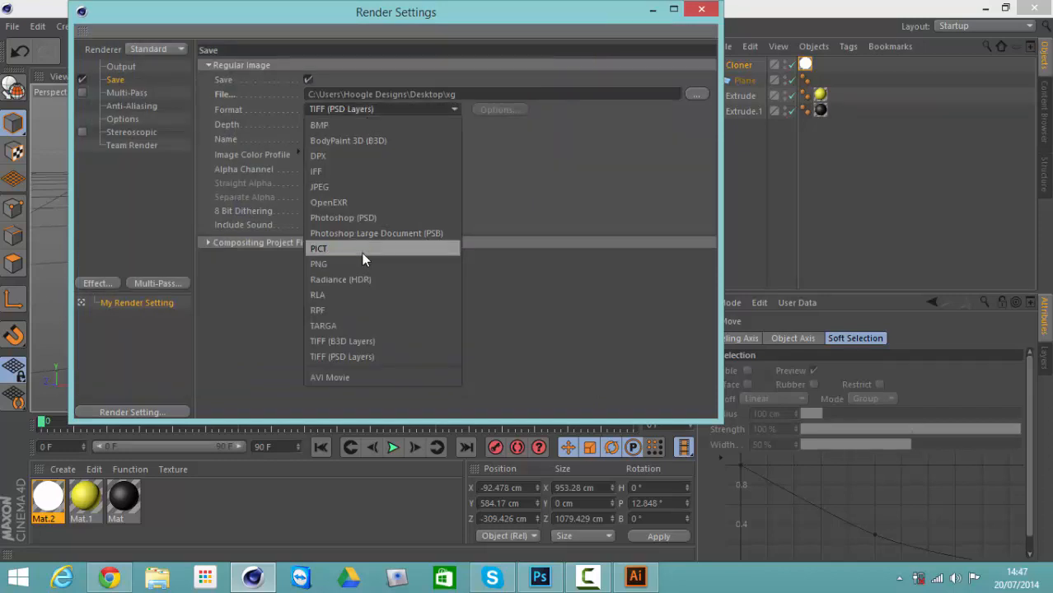
left_click(362, 245)
left_click(375, 112)
left_click(345, 257)
left_click(308, 169)
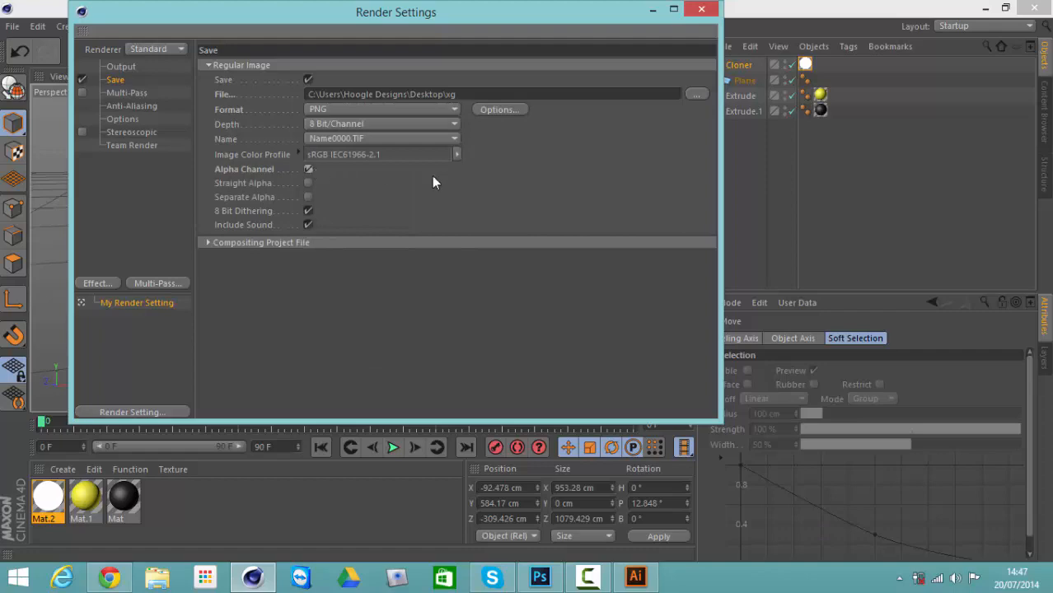
left_click(701, 9)
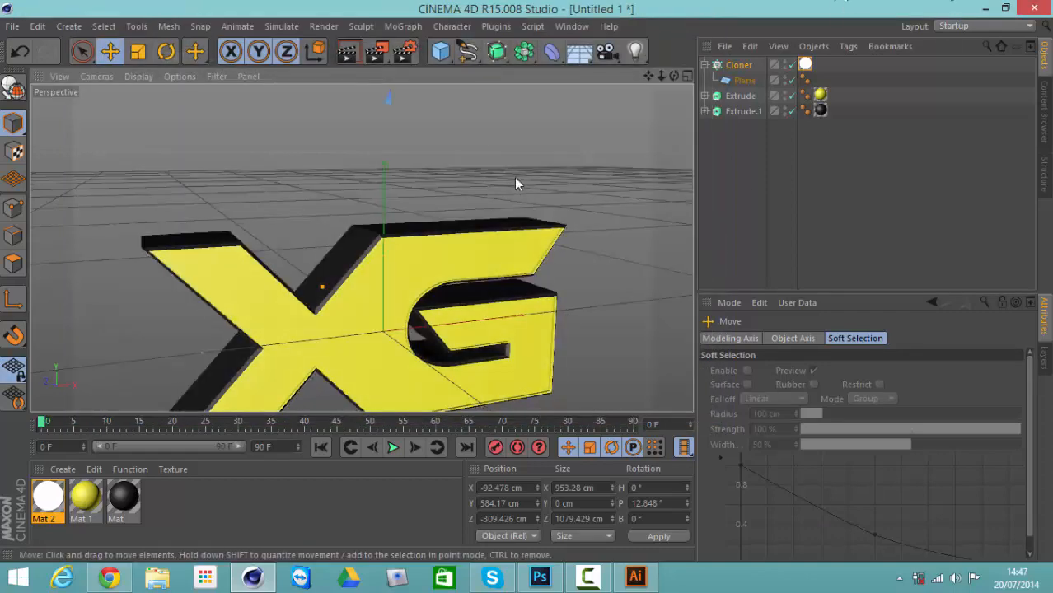
Select both Extrude and Extrude.1 and rotate the whole XG logo to a bank of about 336.6°
left_click_drag(646, 80, 526, 280)
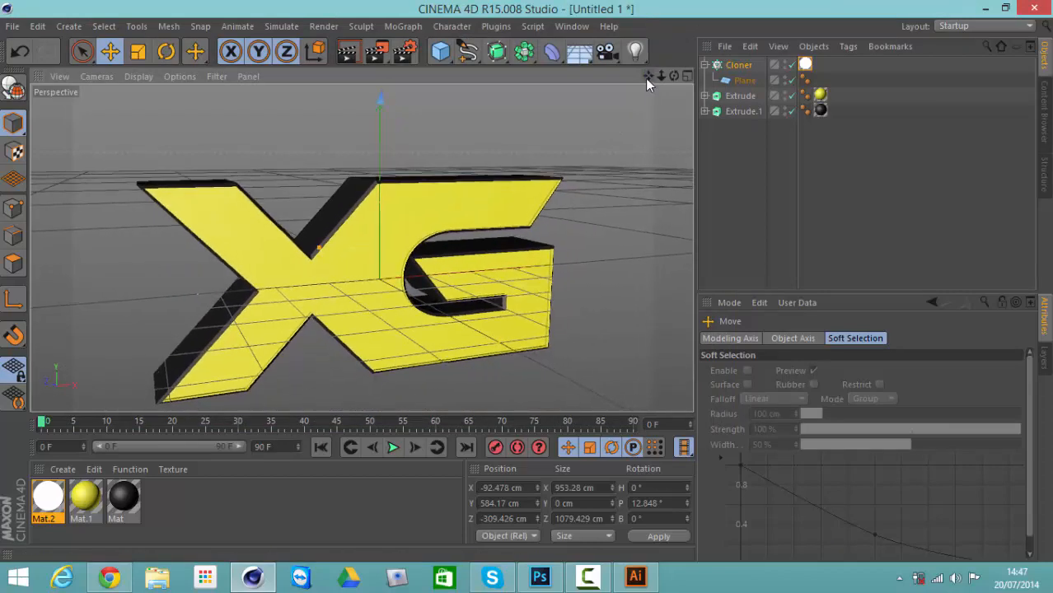
left_click_drag(647, 76, 518, 284)
left_click_drag(671, 76, 526, 280)
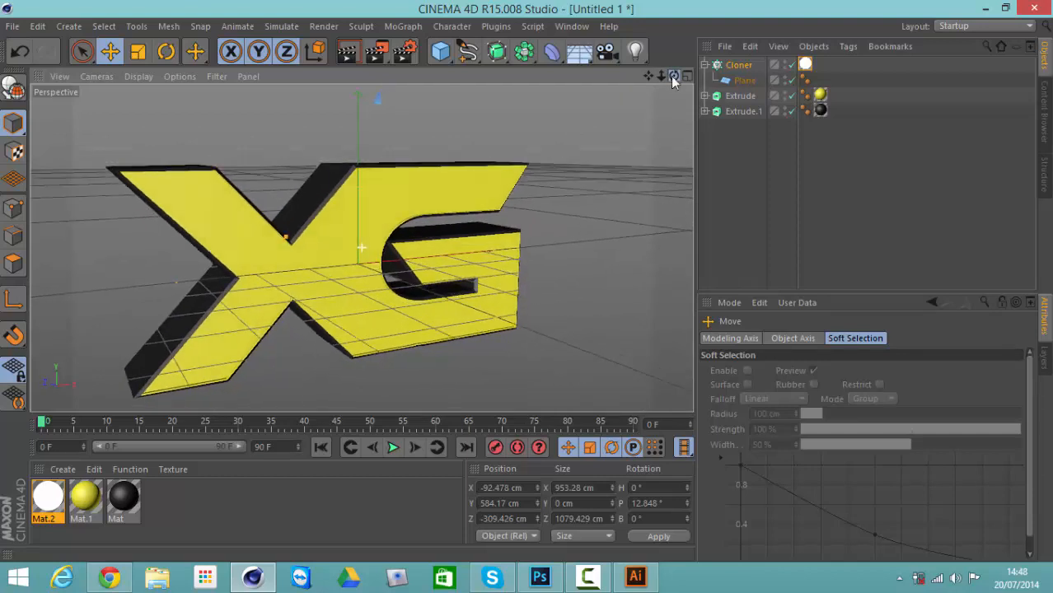
left_click(168, 51)
left_click(733, 113)
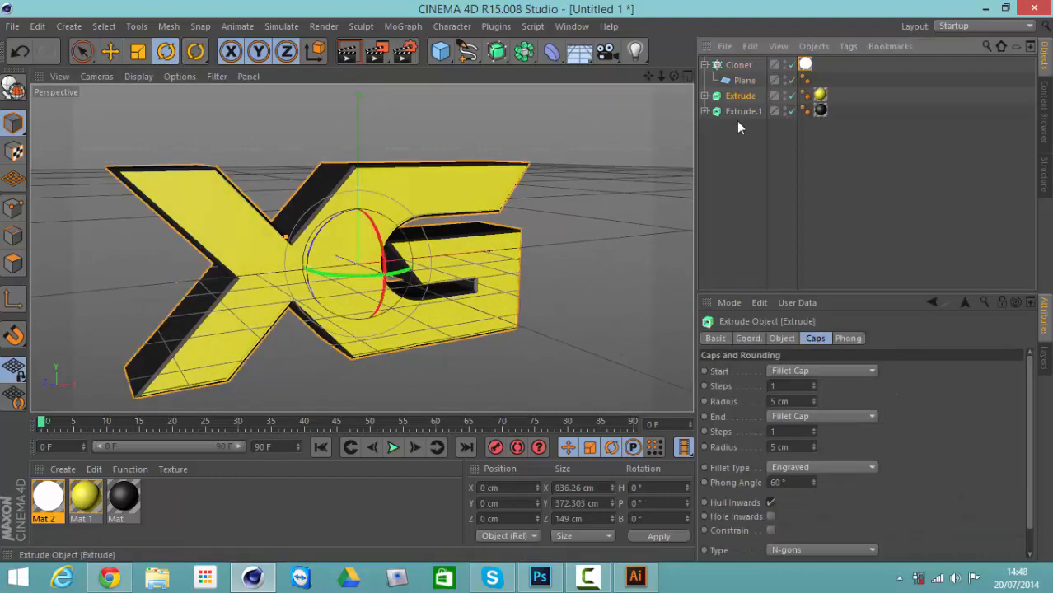
left_click(747, 145)
left_click(740, 96)
left_click(743, 111, "ctrl")
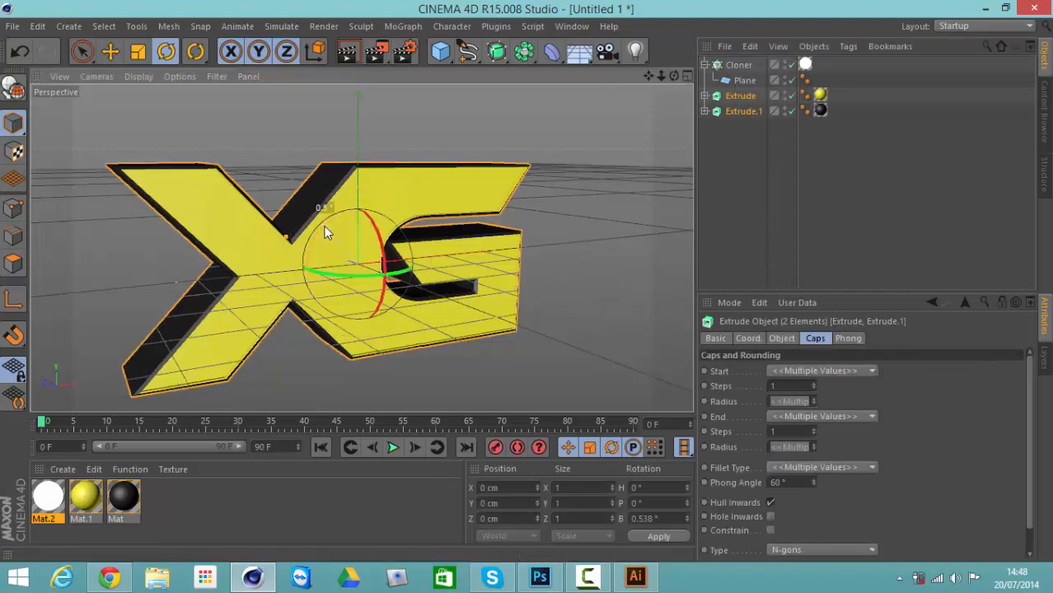
left_click_drag(324, 225, 310, 237)
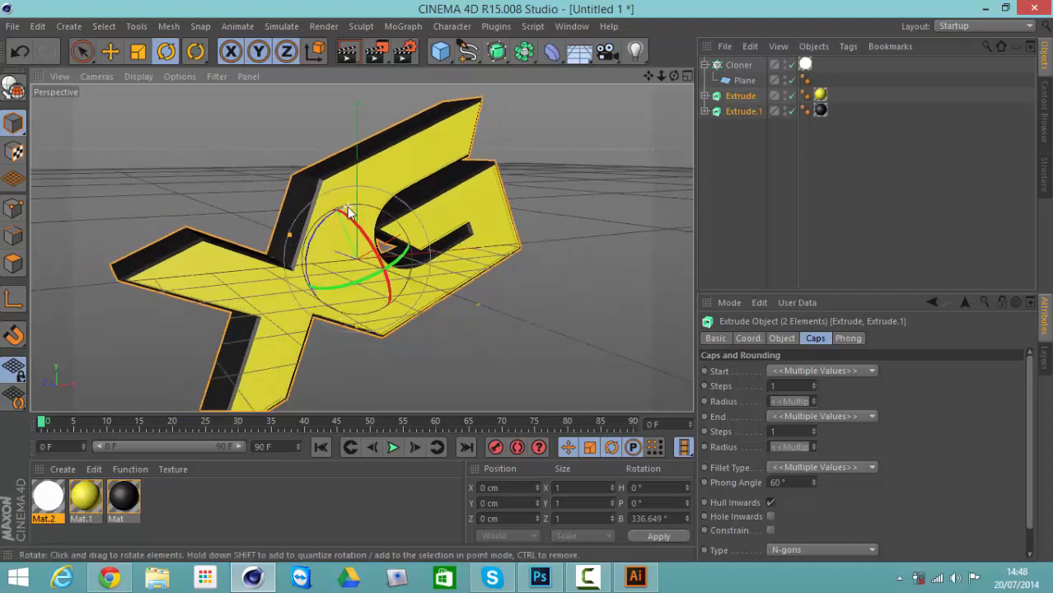
Frame the tilted logo toward the left of the perspective view and add a standard Camera from that viewpoint
scroll(347, 207, "down", 1)
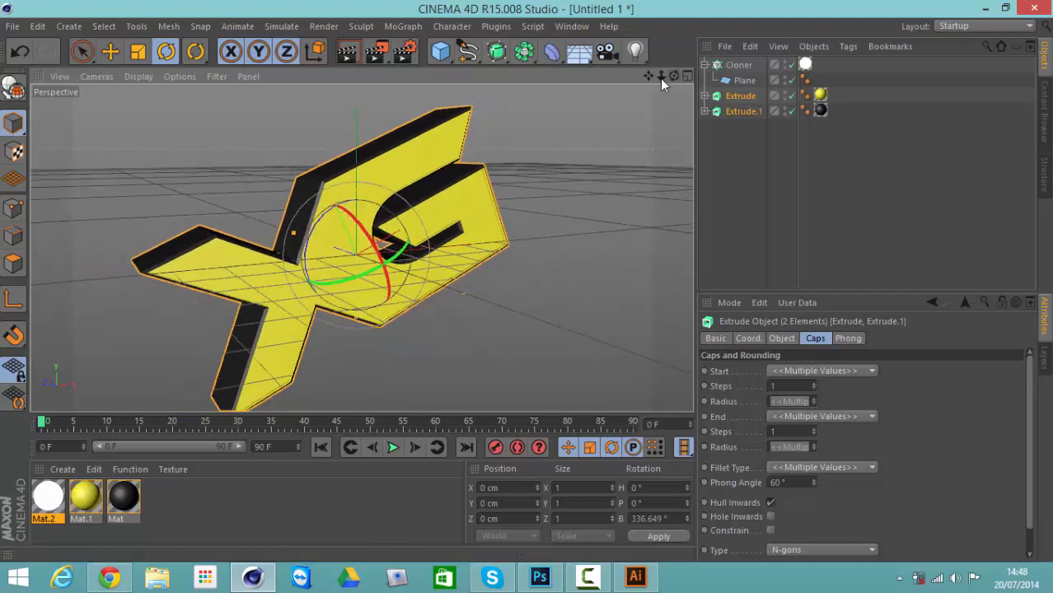
left_click_drag(649, 77, 527, 282)
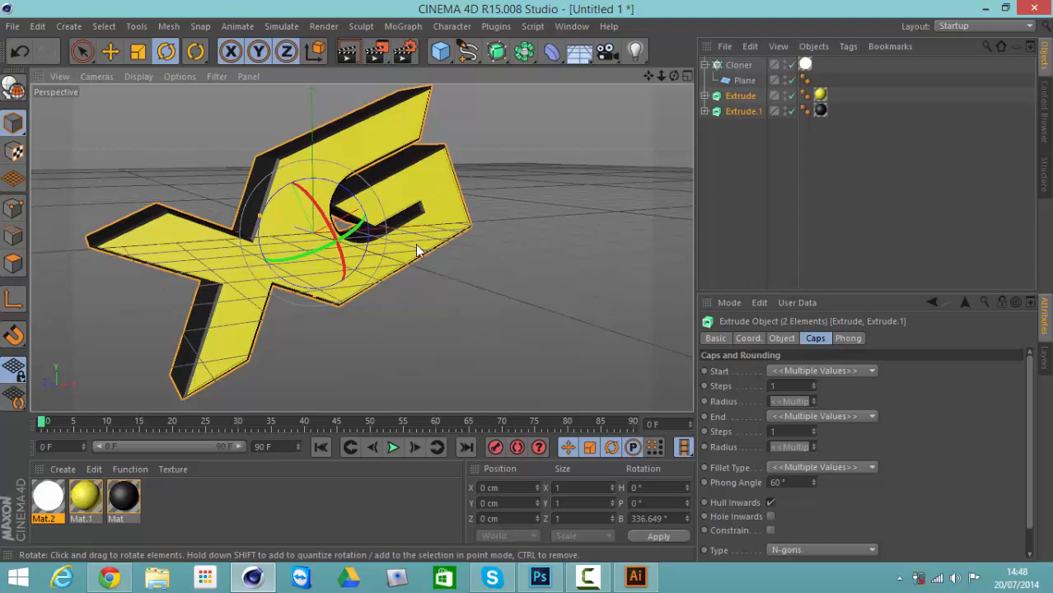
left_click_drag(677, 77, 524, 280)
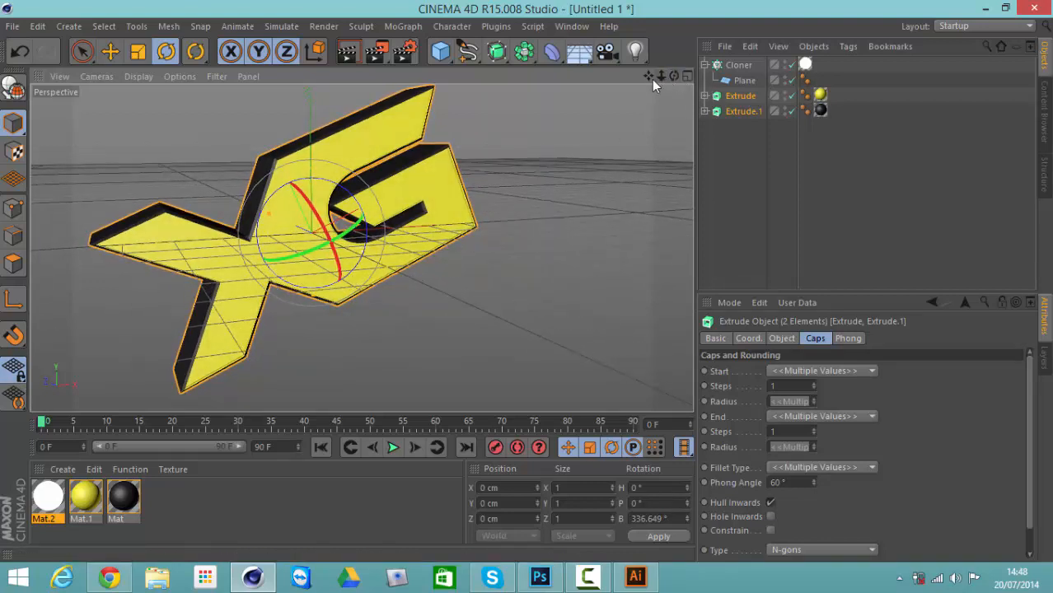
left_click_drag(652, 79, 528, 287)
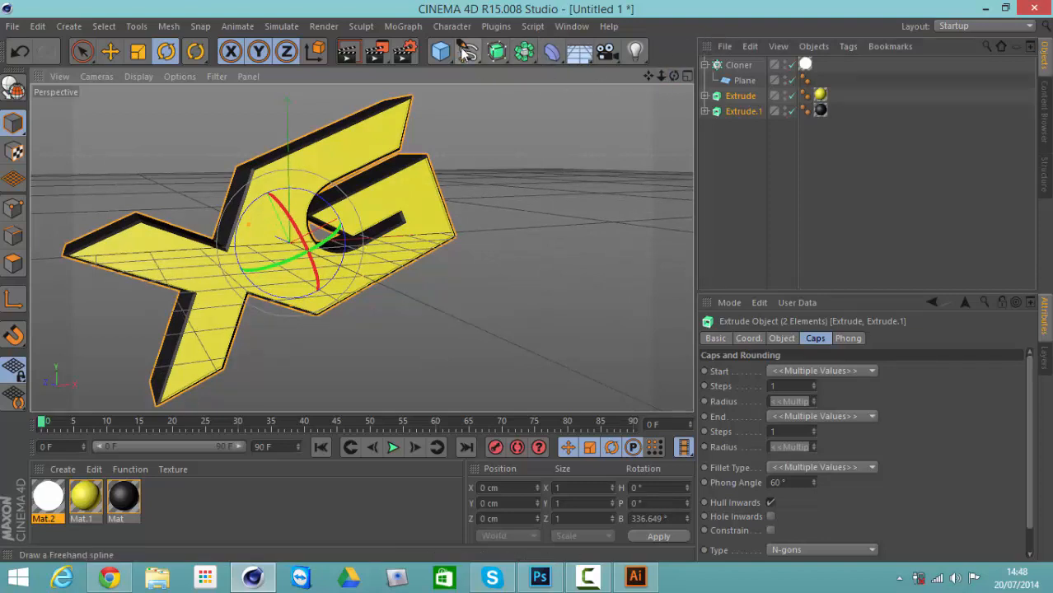
left_click(606, 51)
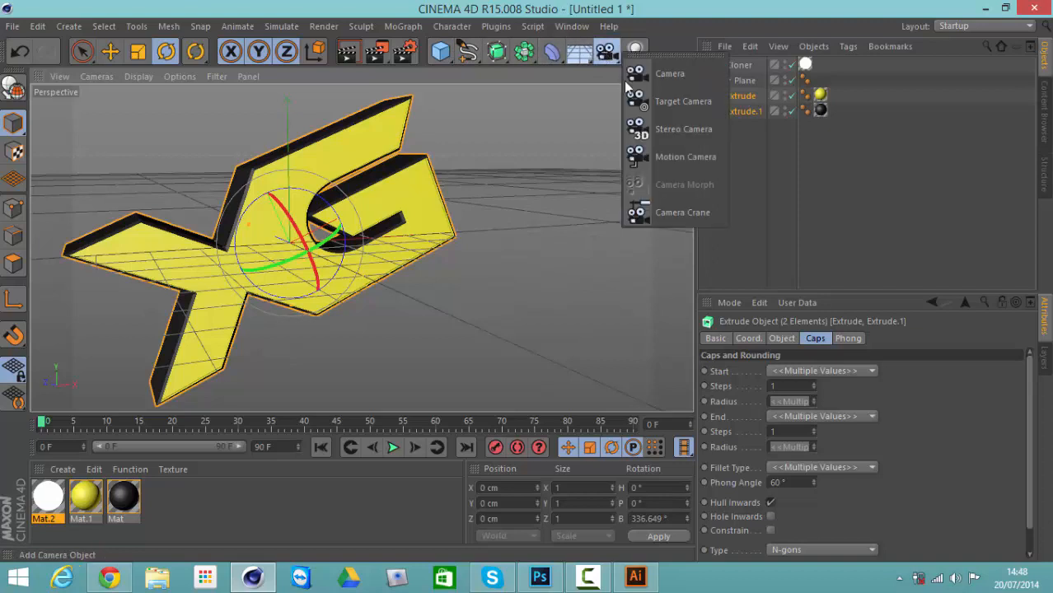
left_click(668, 75)
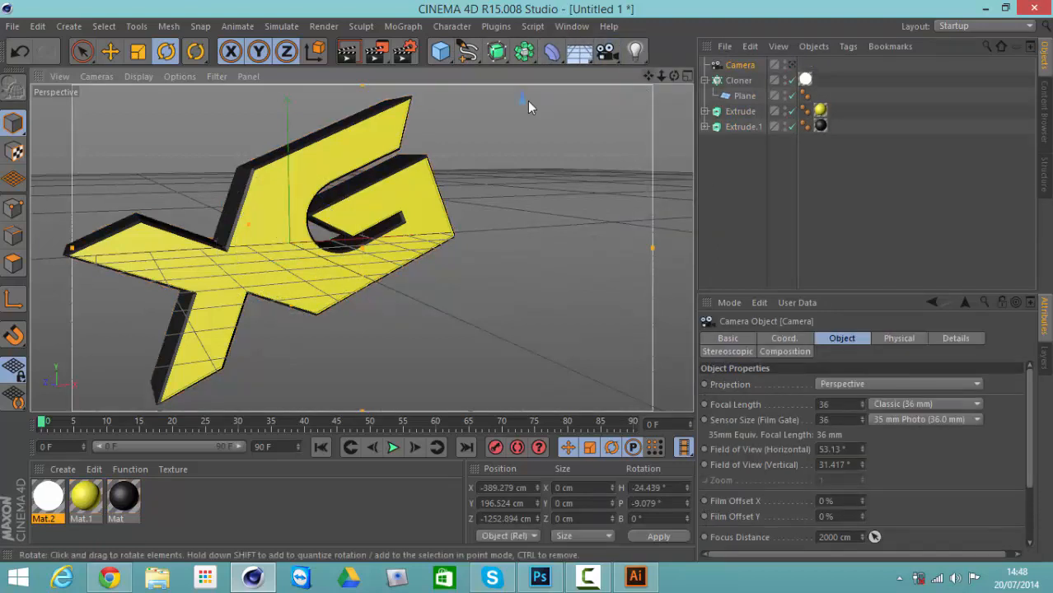
Switch the view through the new camera on and off, and inspect the camera's framing of the logo from outside
left_click(791, 65)
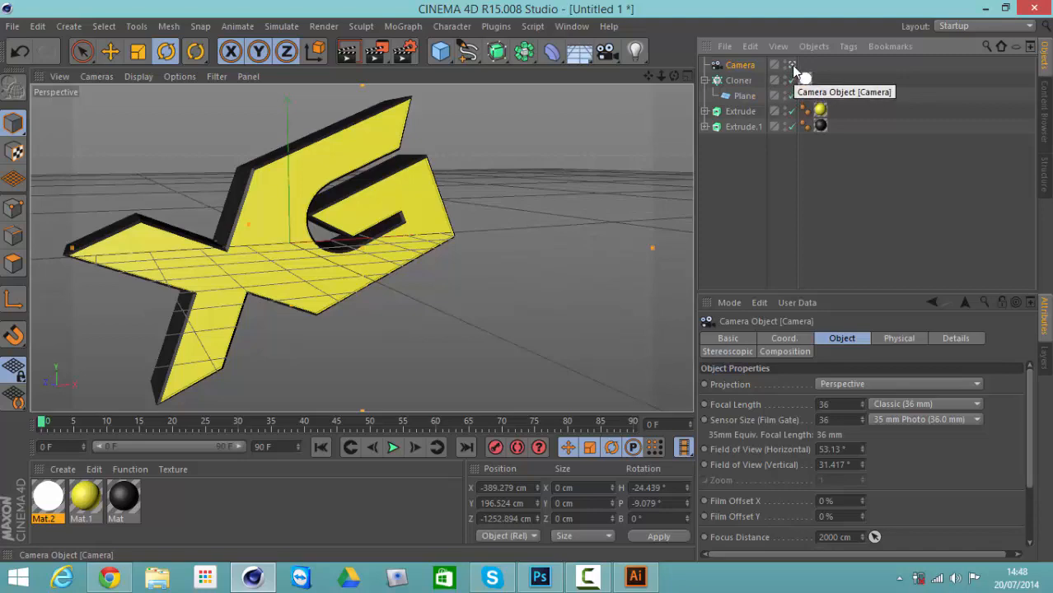
left_click(790, 65)
scroll(653, 153, "down", 3)
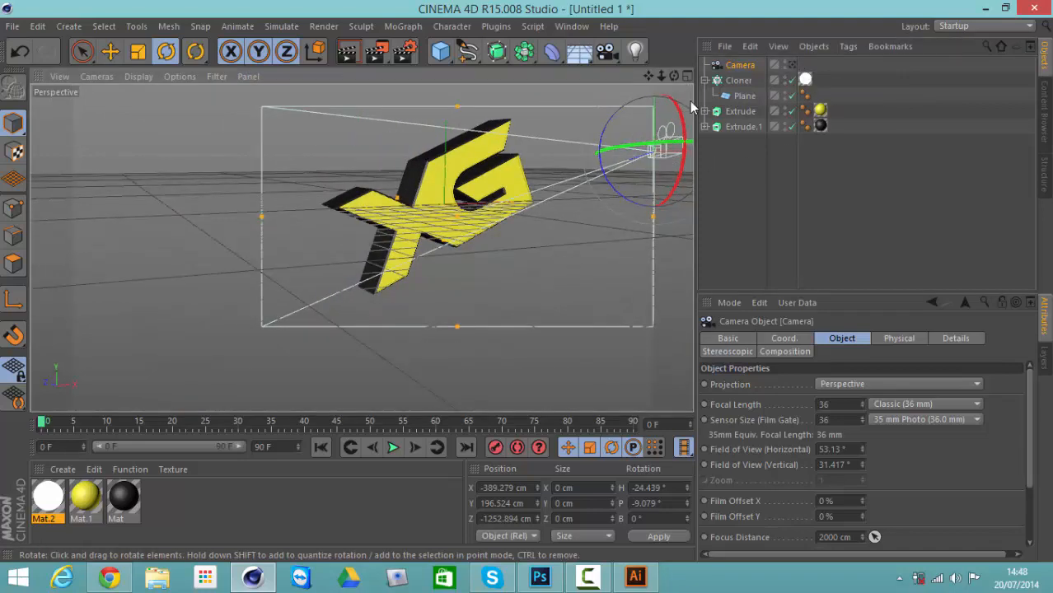
left_click_drag(674, 77, 528, 287)
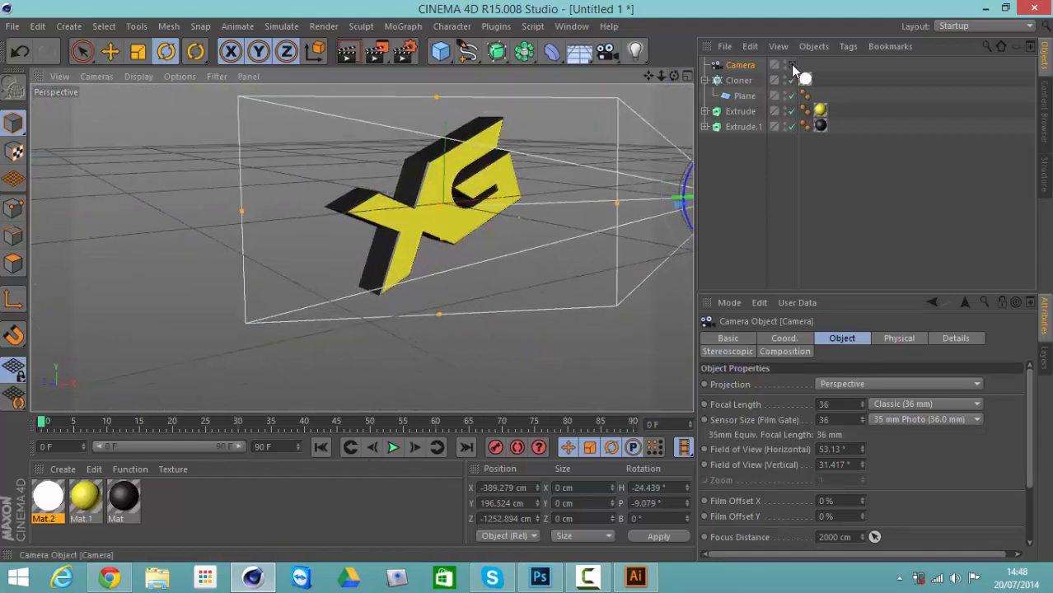
left_click(790, 65)
left_click(789, 66)
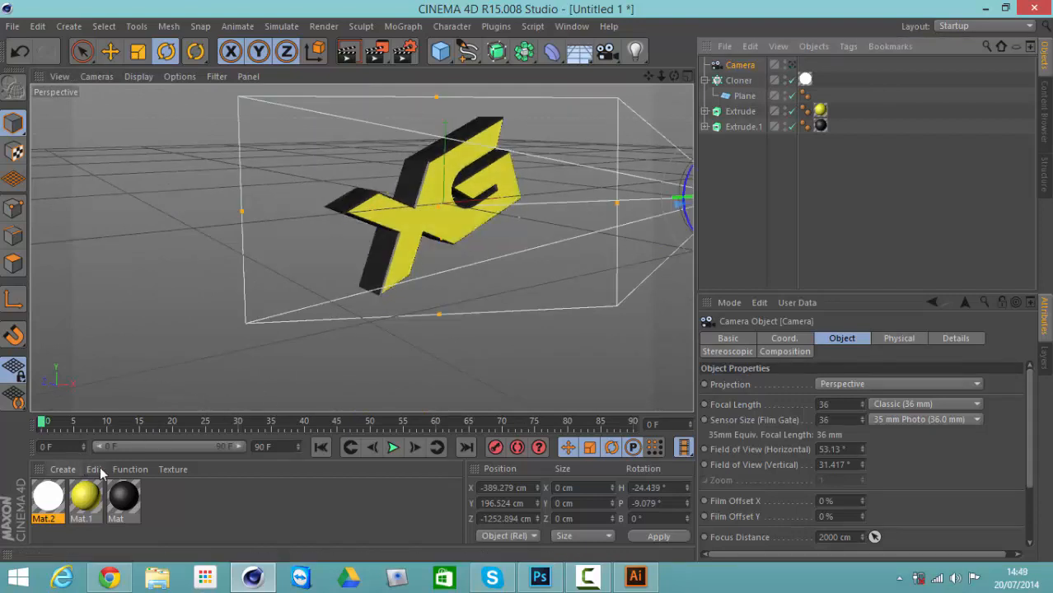
Enable Luminance on the black material Mat with 5% brightness and a dark grey colour of RGB 46, 45, 45
double_click(128, 496)
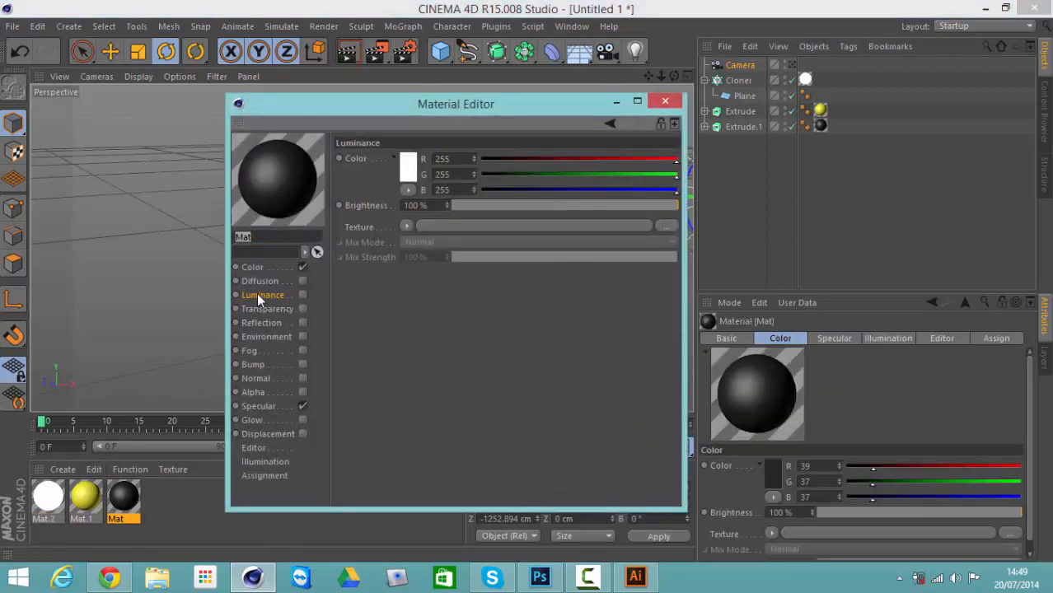
left_click(302, 295)
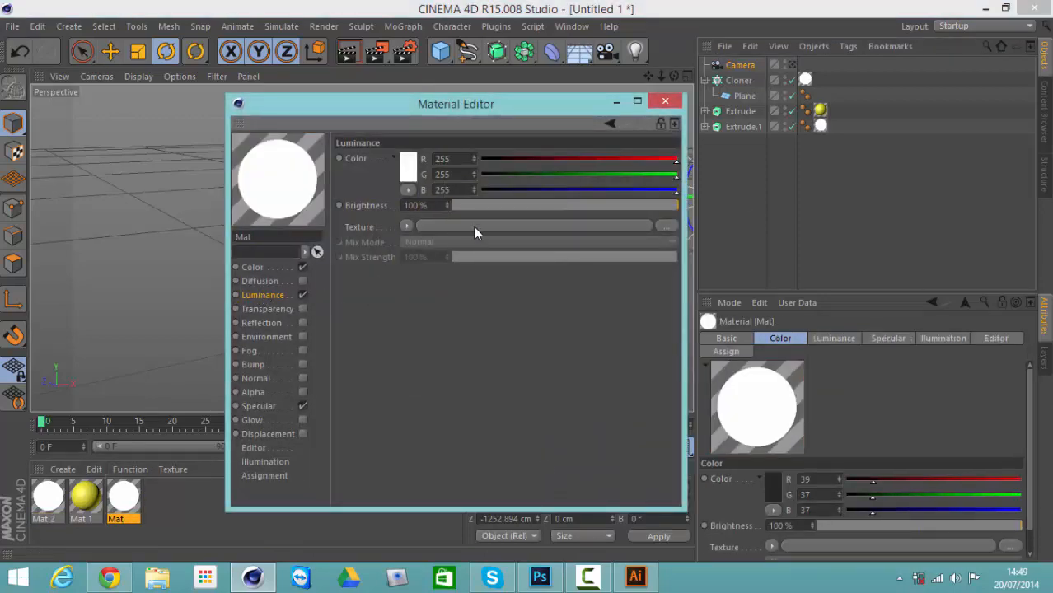
left_click_drag(547, 205, 461, 205)
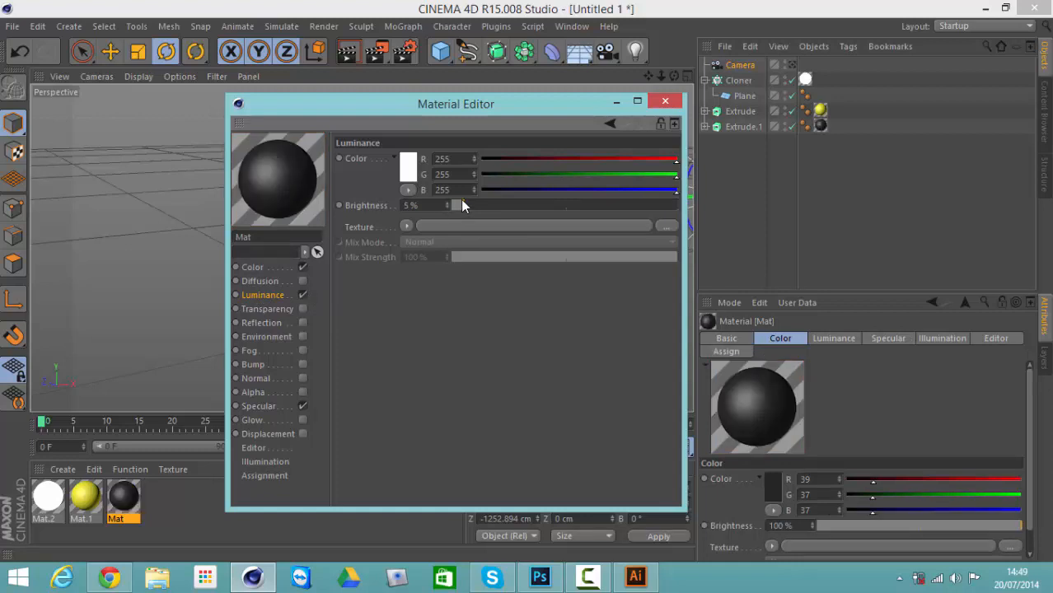
left_click(409, 172)
left_click(326, 178)
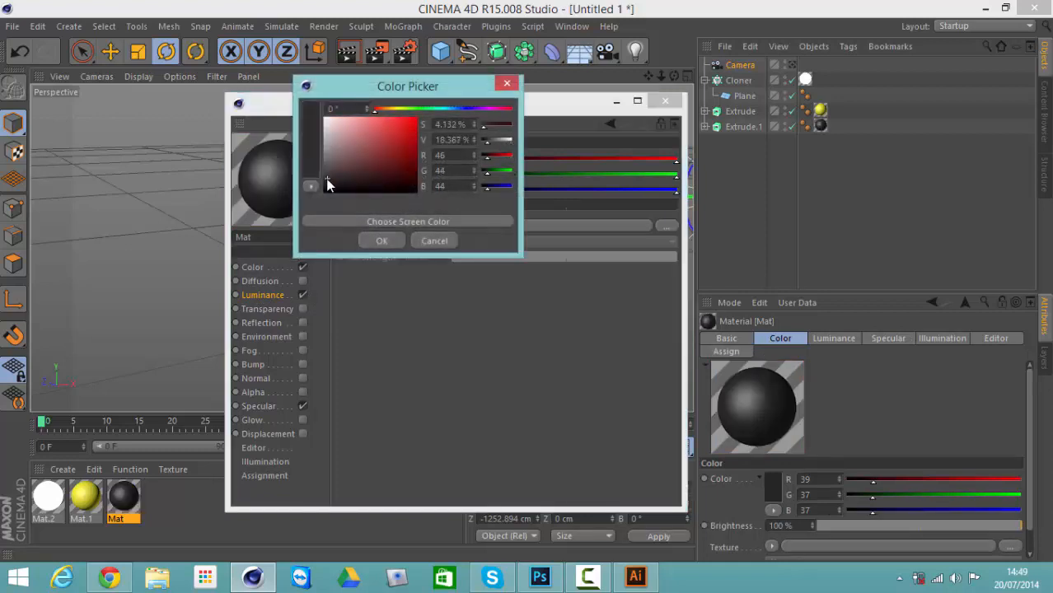
left_click(378, 242)
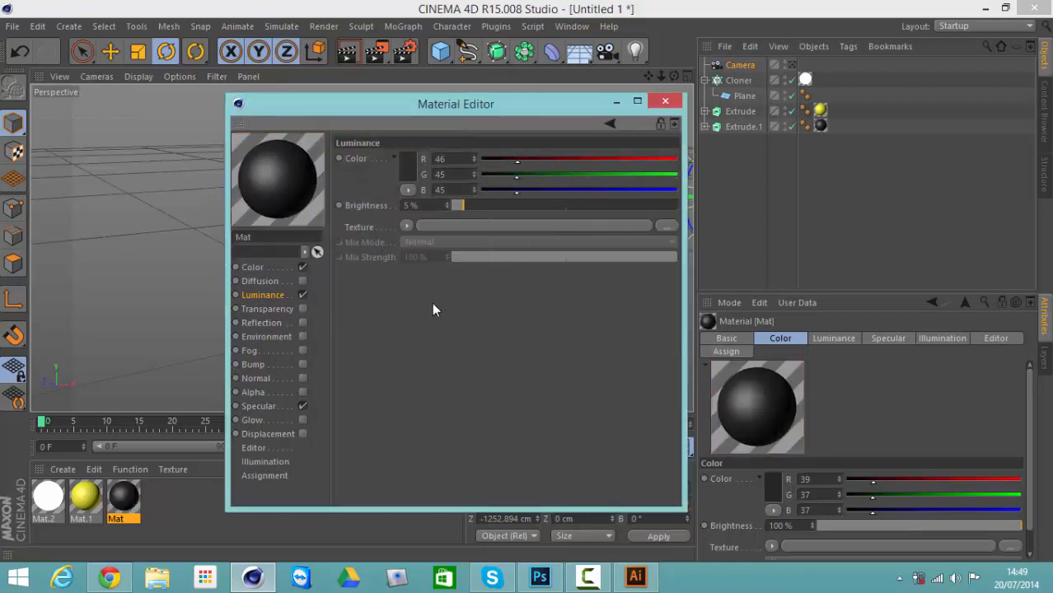
Enable Reflection on the black material with a Fresnel texture, 23% brightness and 26% mix strength, and close its editor
left_click(262, 323)
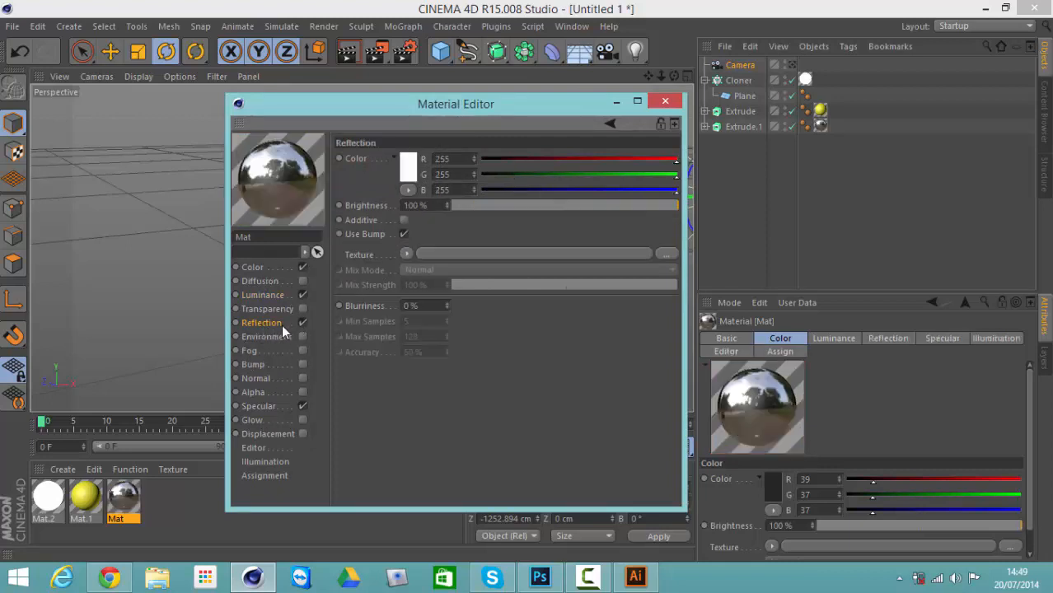
left_click(407, 253)
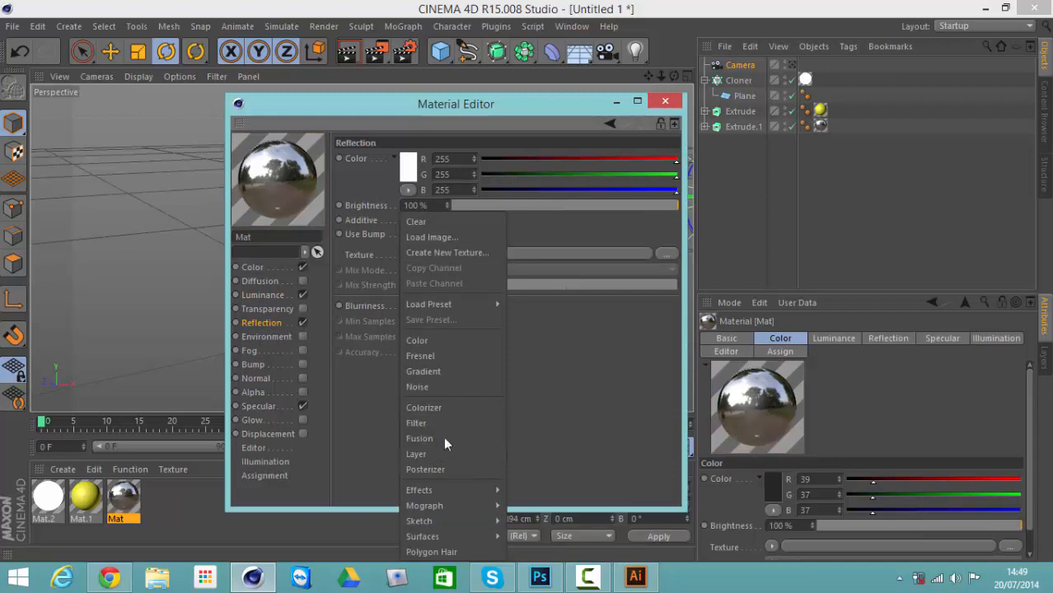
left_click(459, 357)
left_click_drag(591, 206, 516, 217)
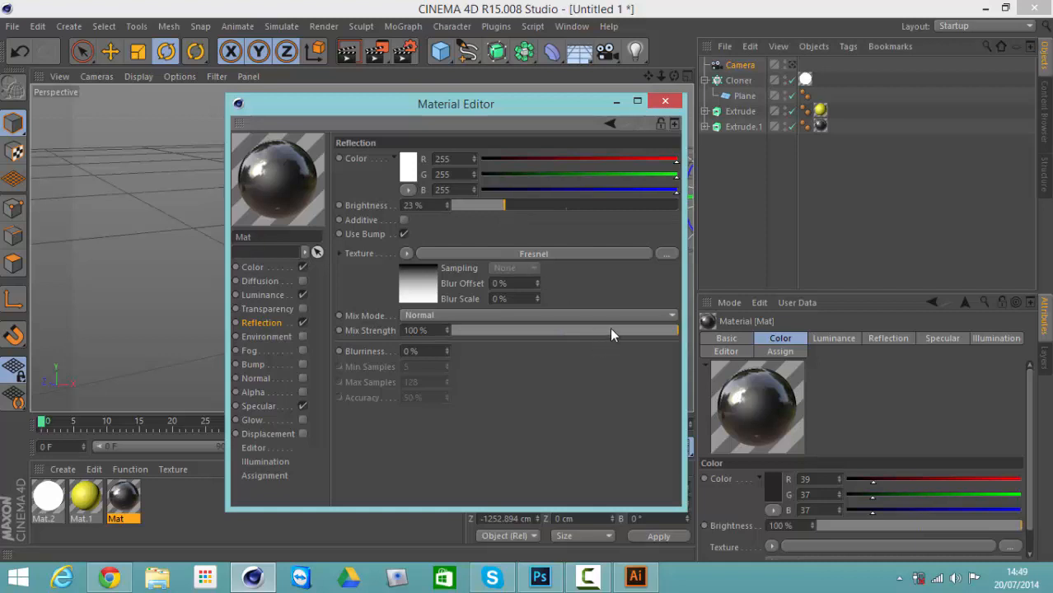
left_click_drag(611, 330, 488, 331)
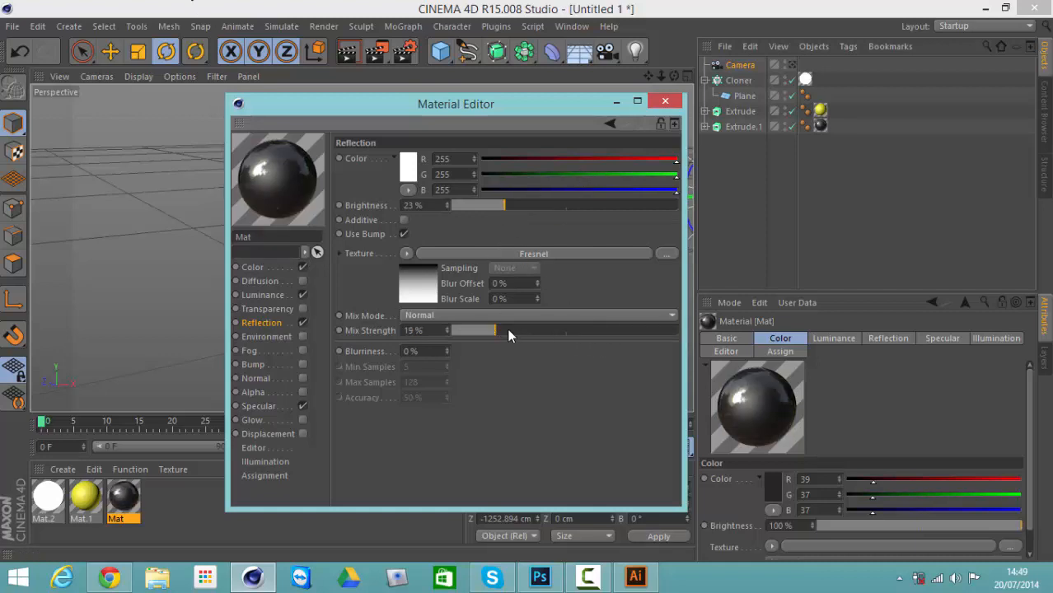
left_click(510, 330)
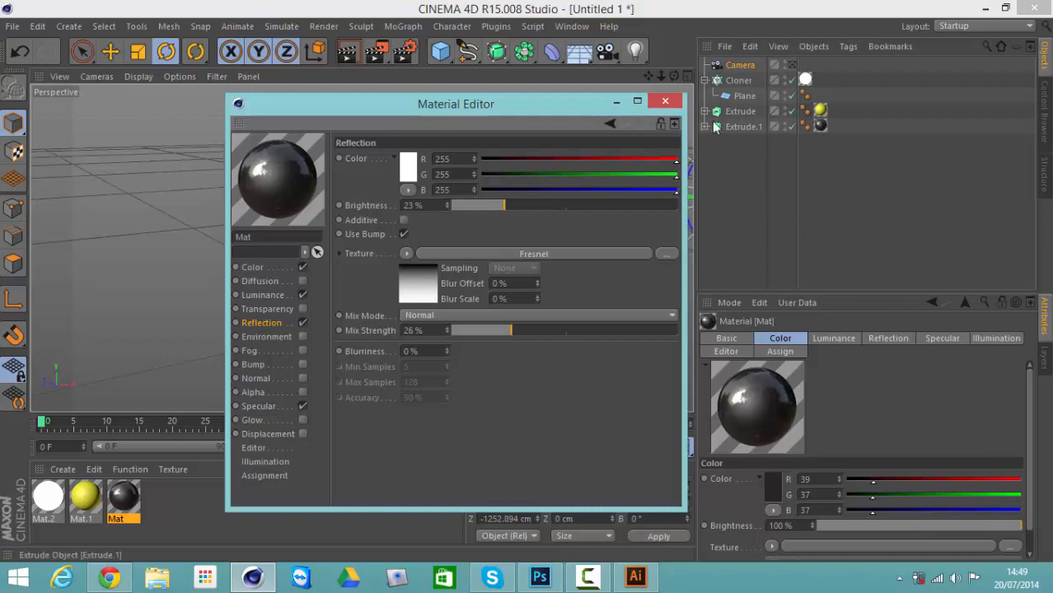
left_click(665, 100)
Enable Luminance on the yellow material Mat.1 with a yellow colour of RGB 228, 228, 41 and 36% brightness, and close its editor
double_click(82, 501)
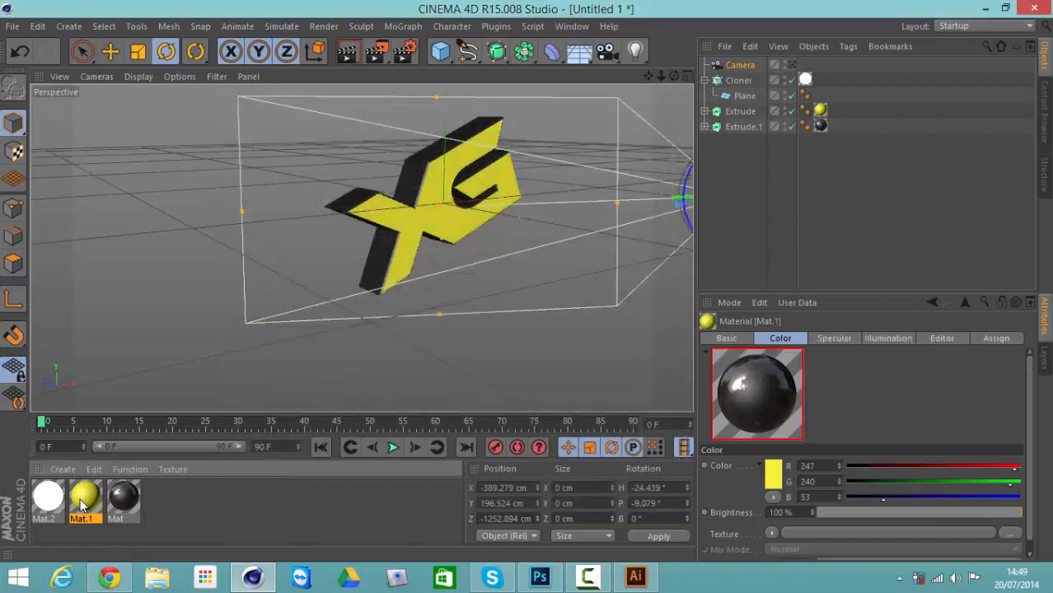
left_click(276, 269)
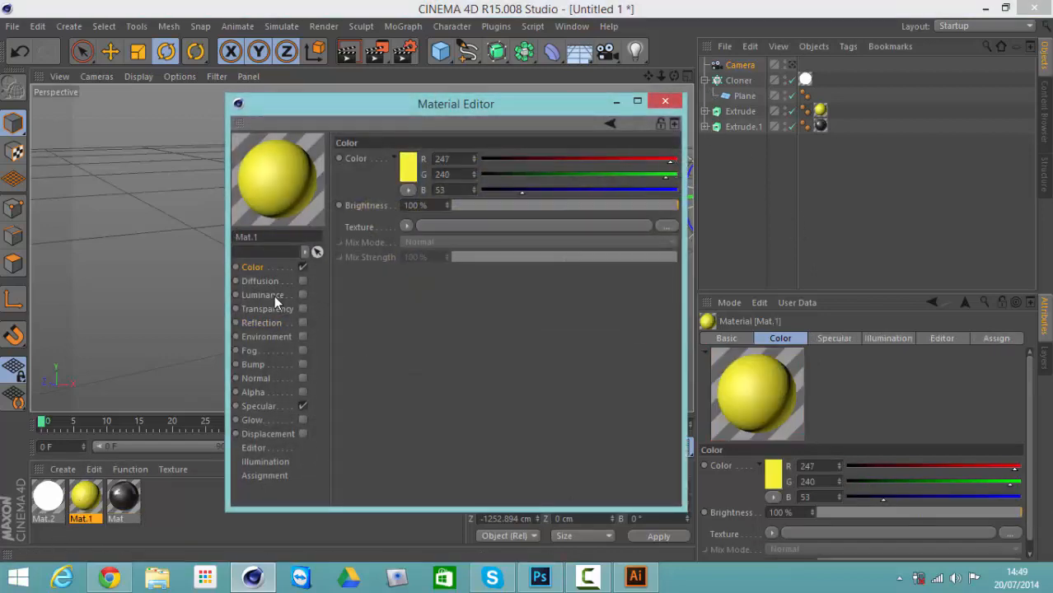
left_click(302, 295)
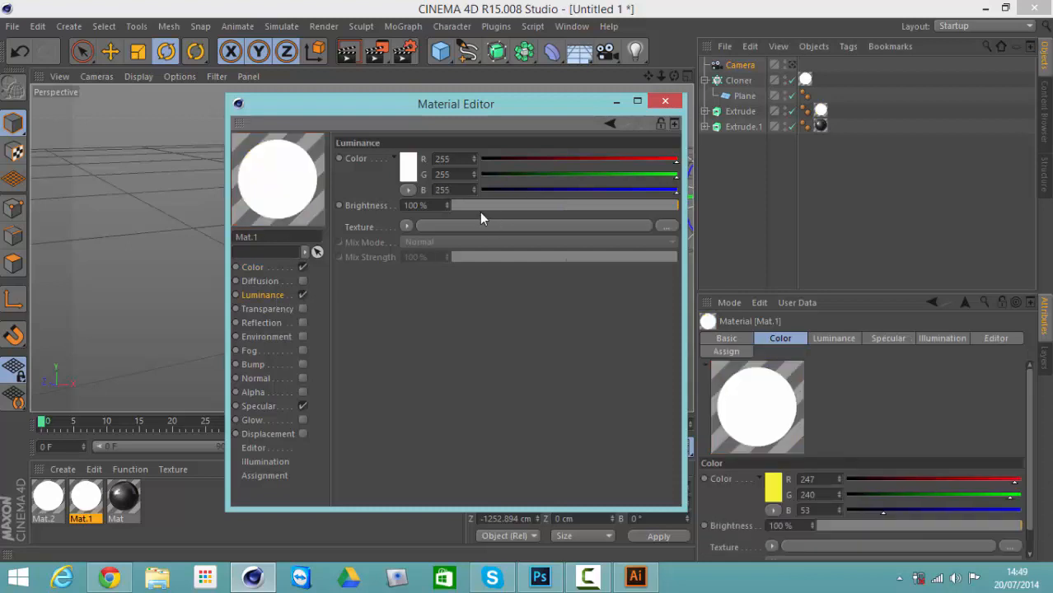
left_click(408, 169)
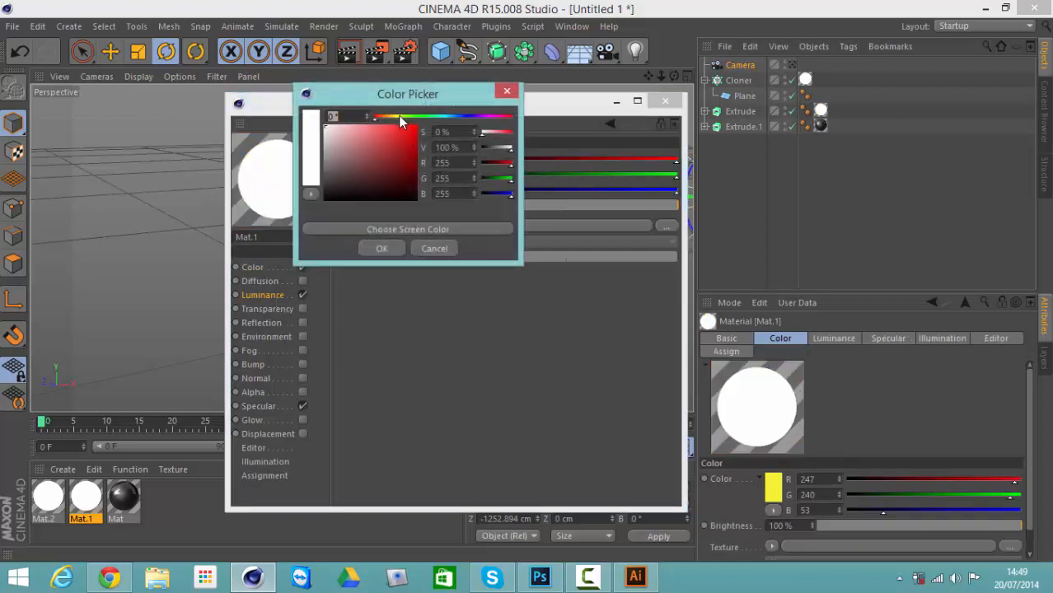
left_click(397, 119)
left_click(401, 132)
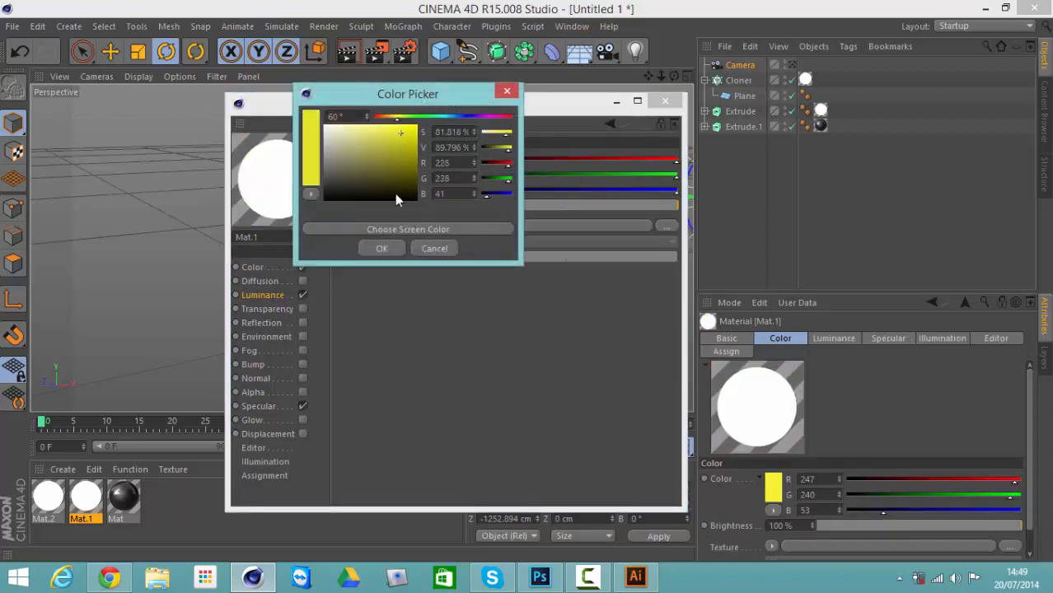
left_click(387, 251)
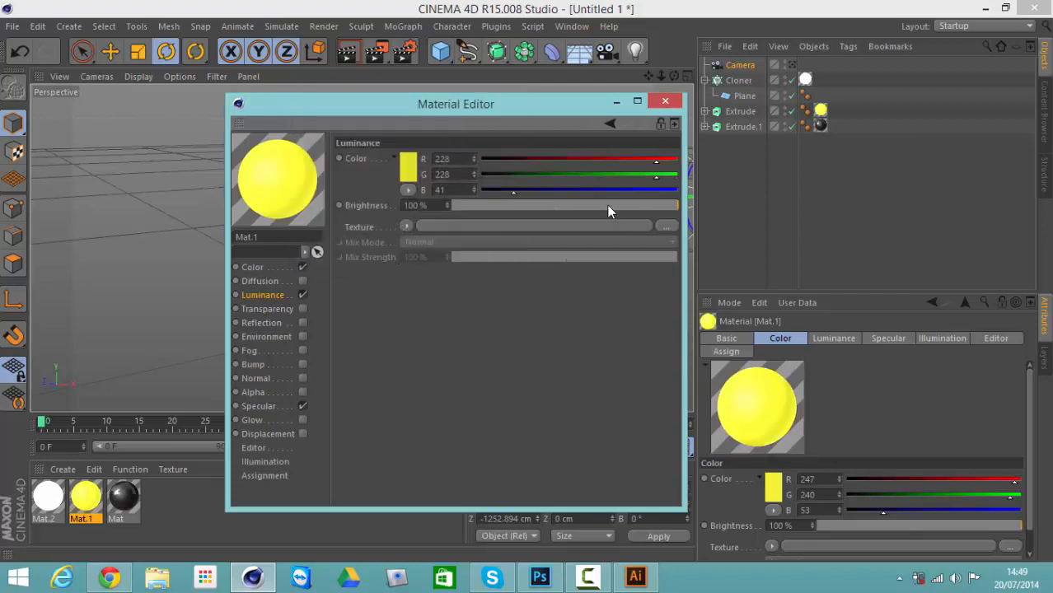
left_click_drag(607, 206, 556, 211)
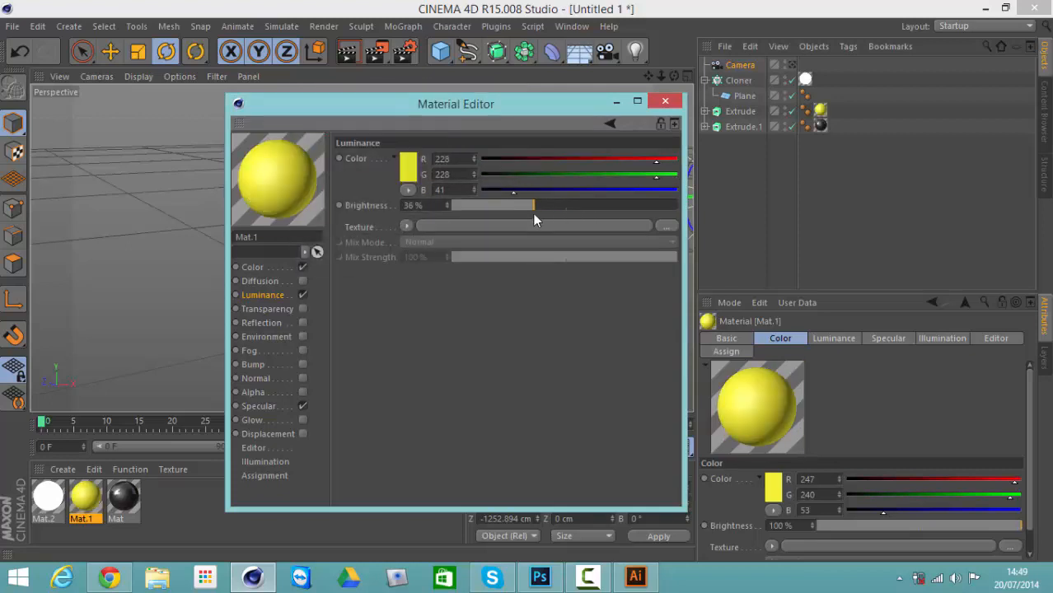
left_click(665, 100)
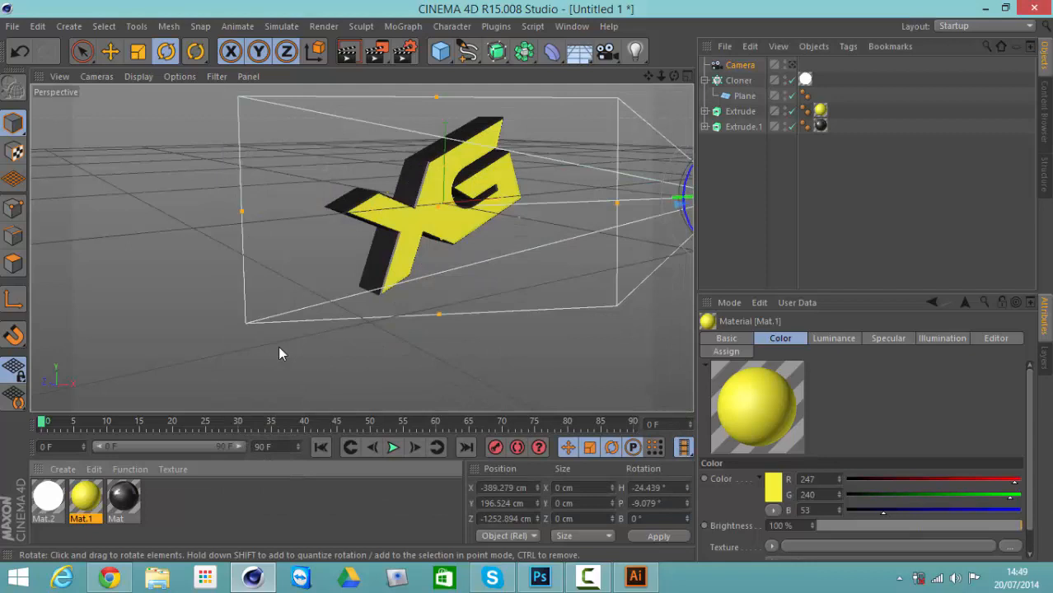
Enable Reflection on the yellow material with a Fresnel texture and 24% brightness, reduce its mix strength, and close the editor
double_click(85, 494)
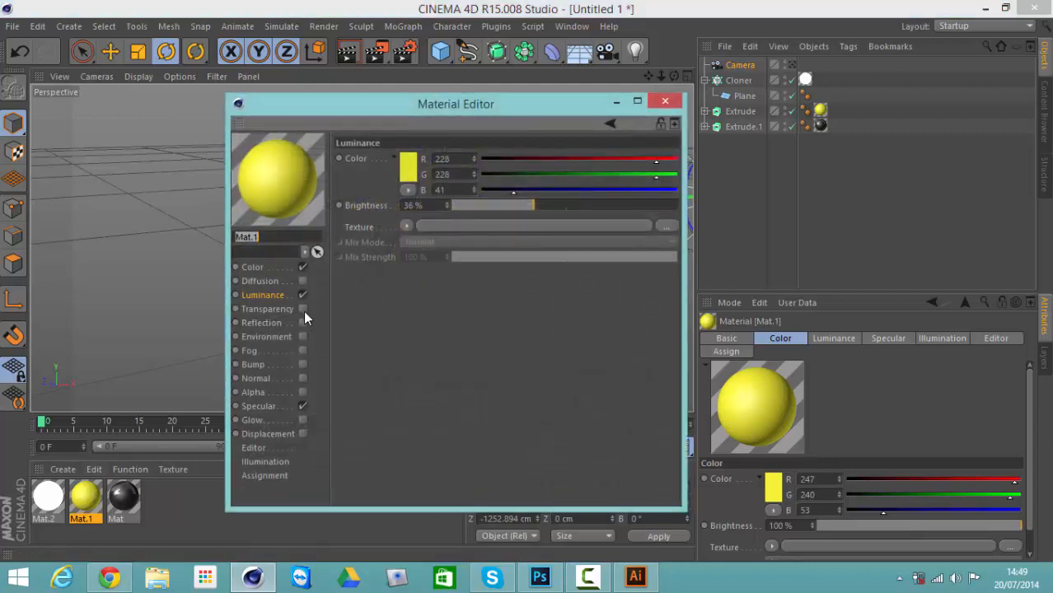
left_click(277, 325)
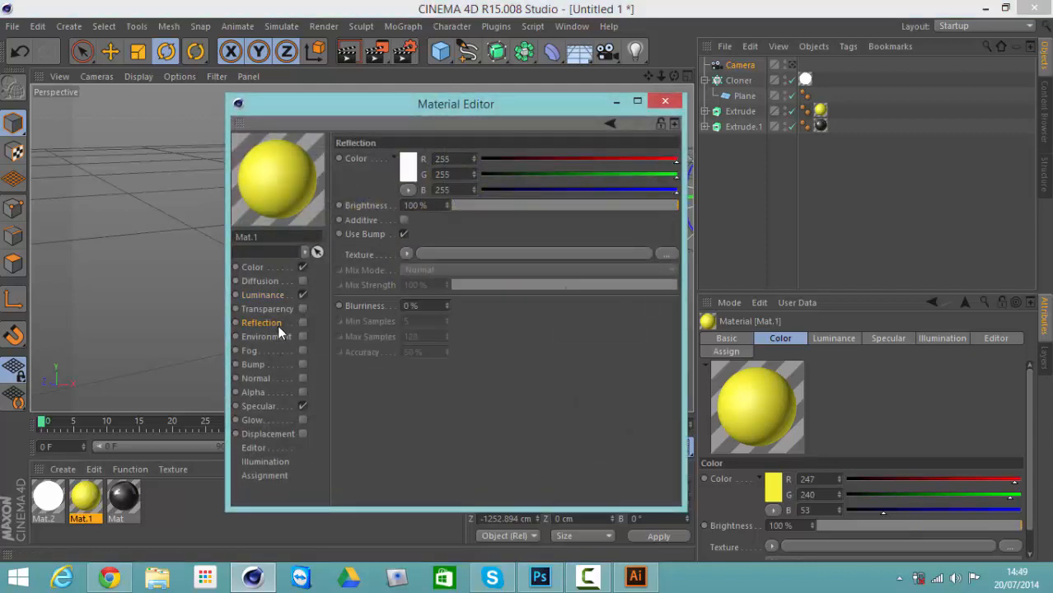
left_click(301, 323)
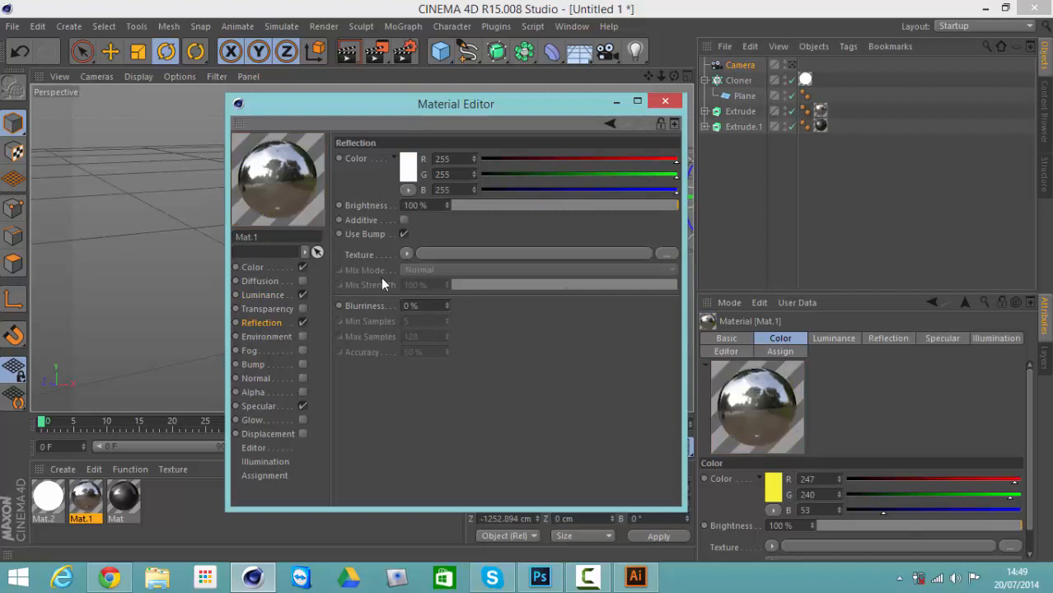
left_click(406, 253)
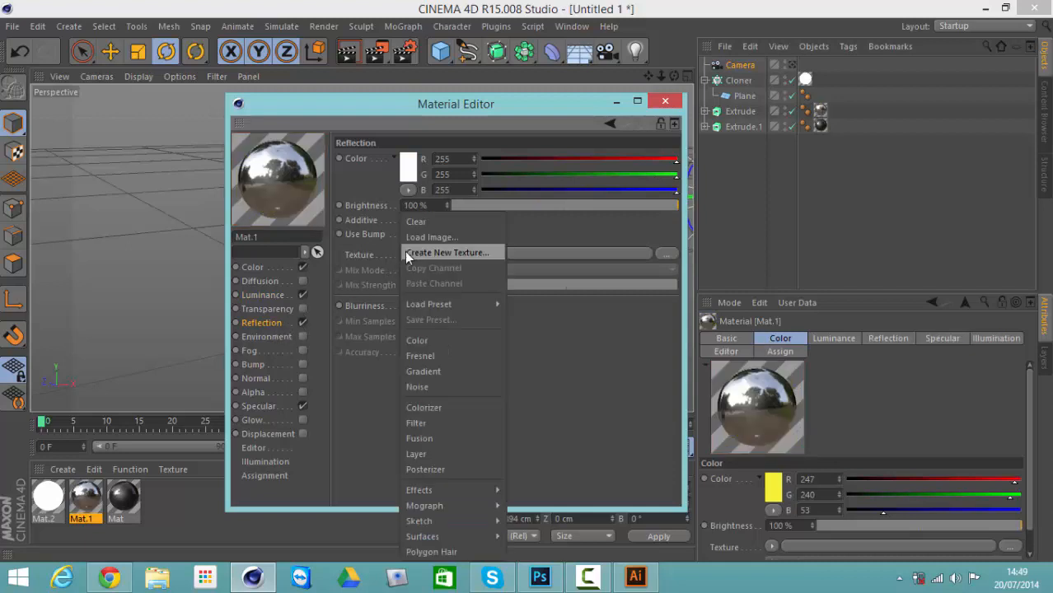
left_click(416, 358)
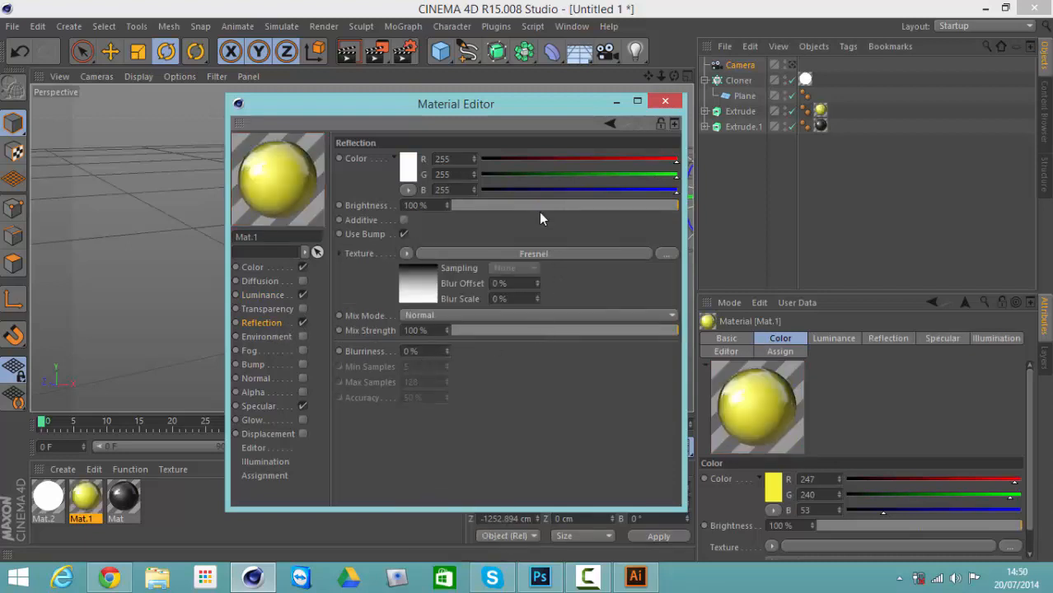
left_click(513, 206)
left_click(521, 330)
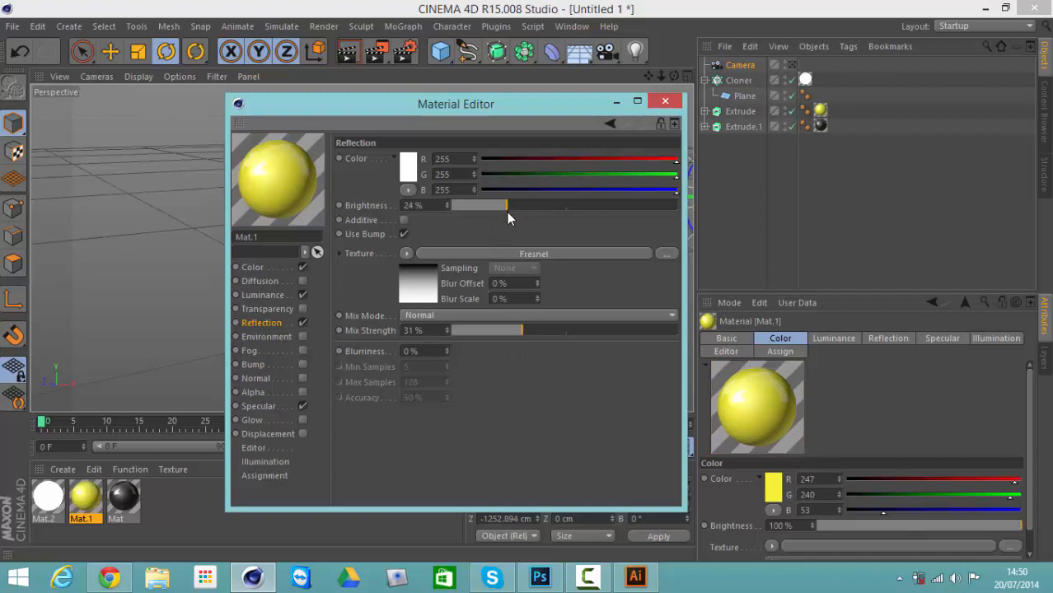
left_click(510, 333)
left_click(665, 101)
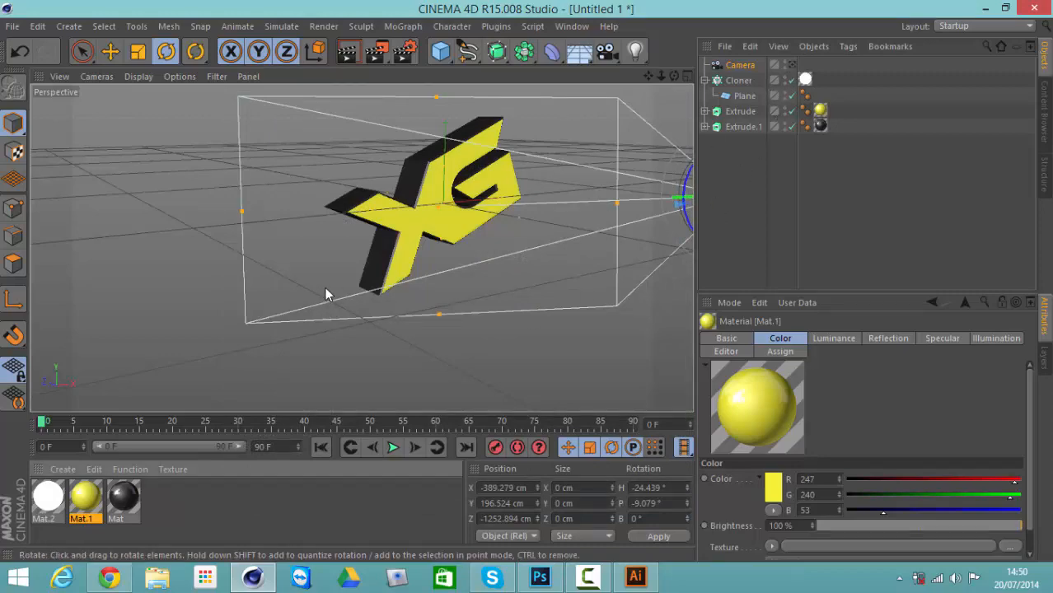
Move the Cloner of white planes sideways and higher above the logo, to about X -419 cm, Y 729 cm
scroll(346, 261, "down", 4)
scroll(346, 261, "up", 1)
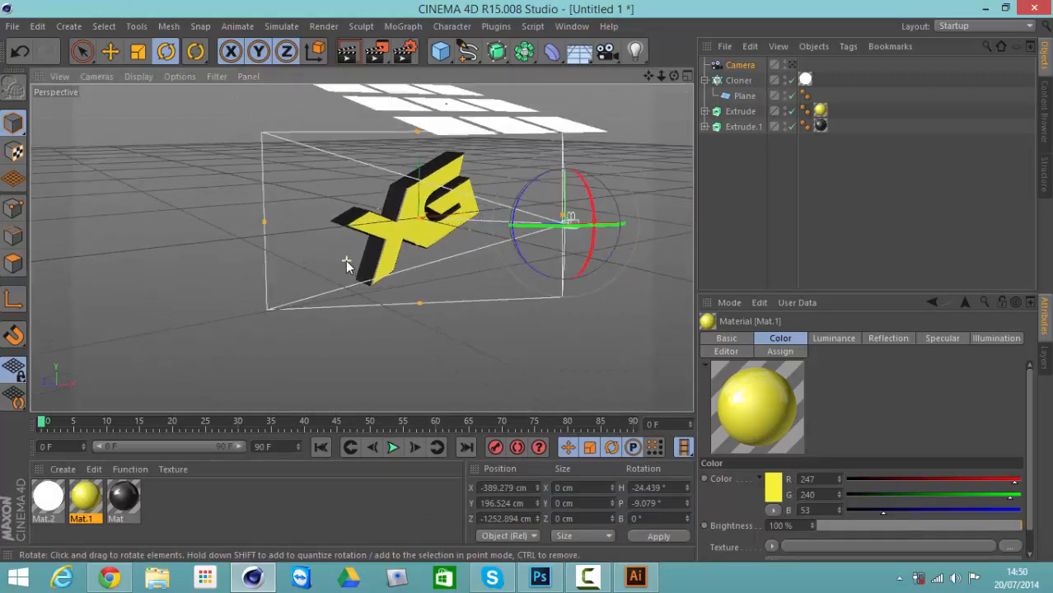
scroll(346, 261, "up", 1)
left_click_drag(654, 79, 528, 286)
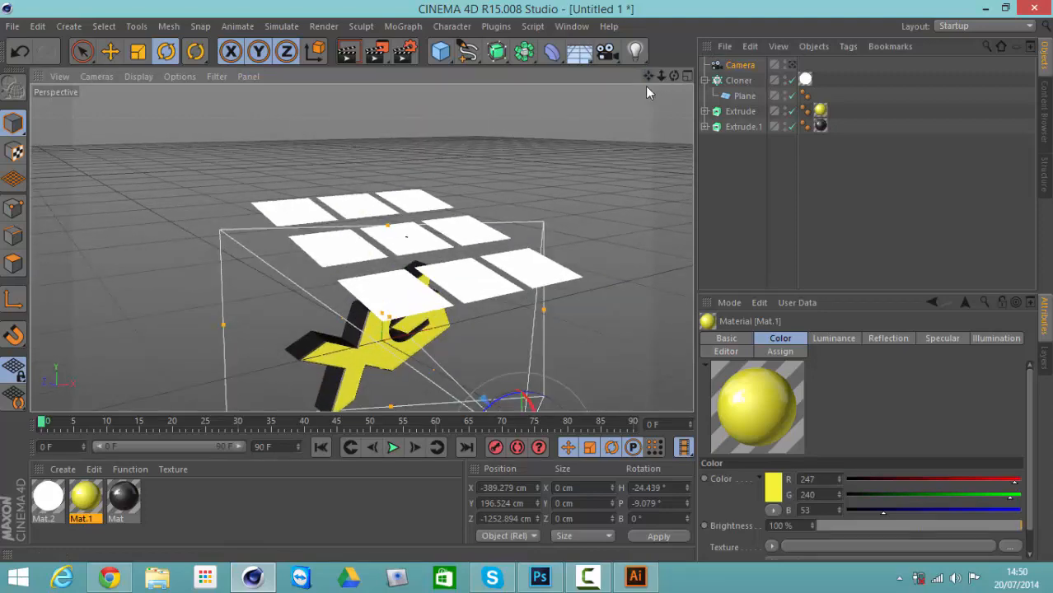
left_click(737, 80)
left_click(109, 51)
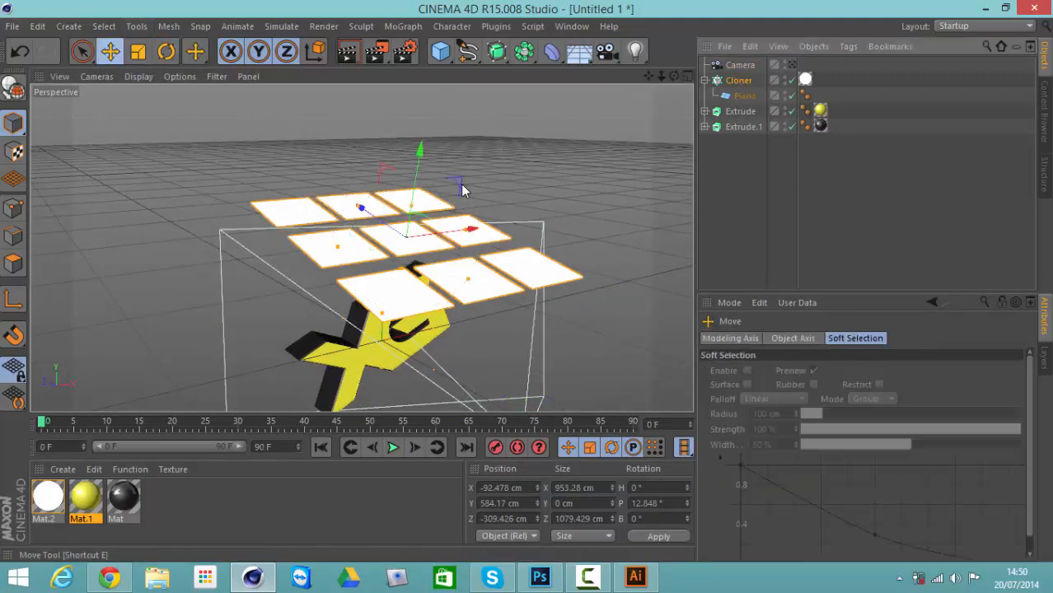
left_click_drag(474, 232, 422, 262)
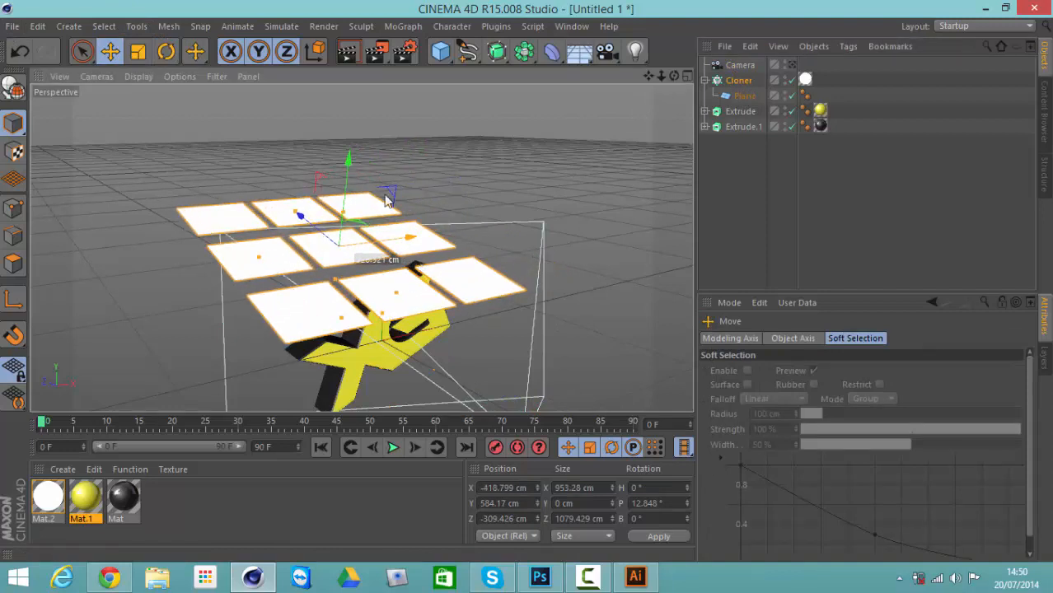
left_click_drag(354, 155, 357, 123)
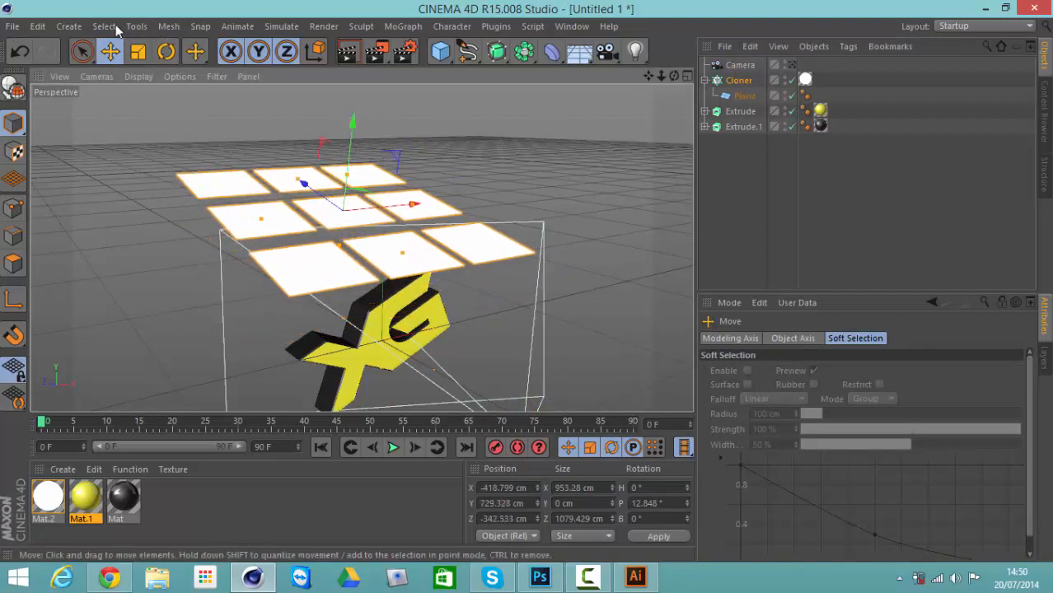
Rotate the Cloner to about H 3.6°, P 23.2°, B -19° and shift it toward the camera, to about Z -546 cm
left_click(166, 51)
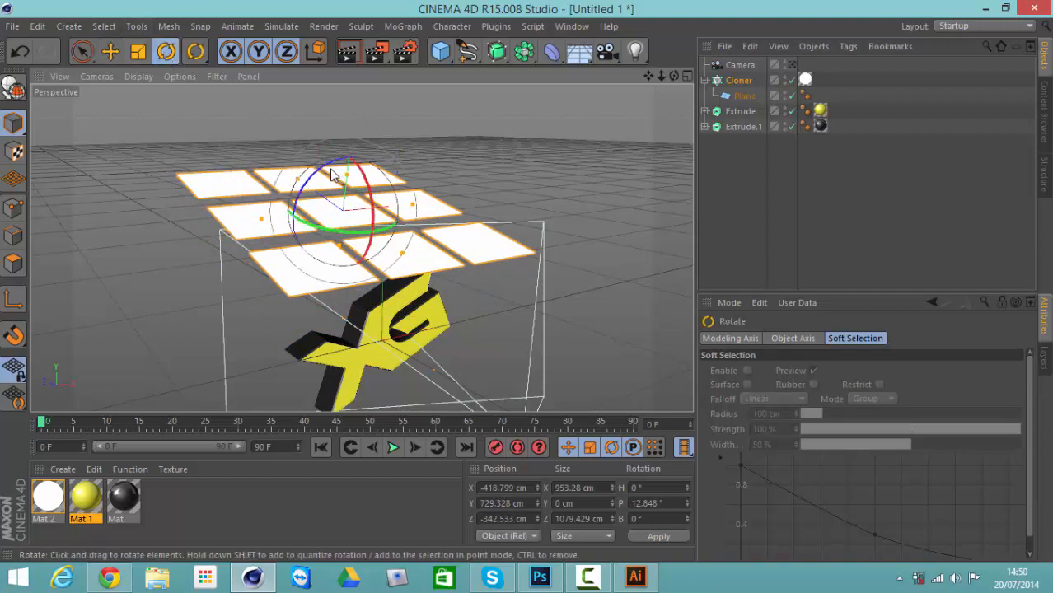
left_click_drag(330, 175, 281, 169)
left_click(111, 52)
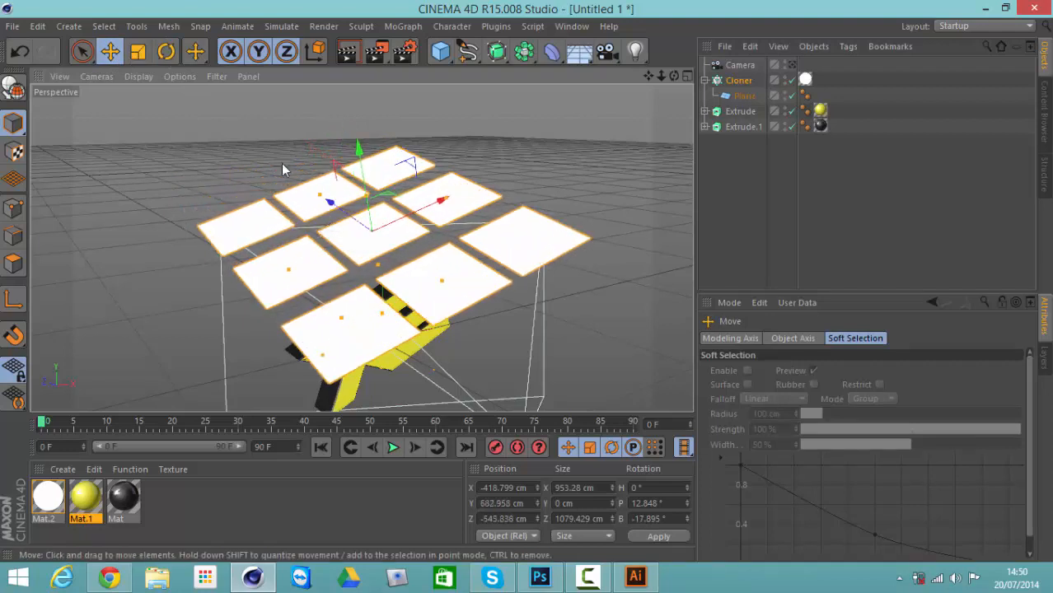
left_click(166, 52)
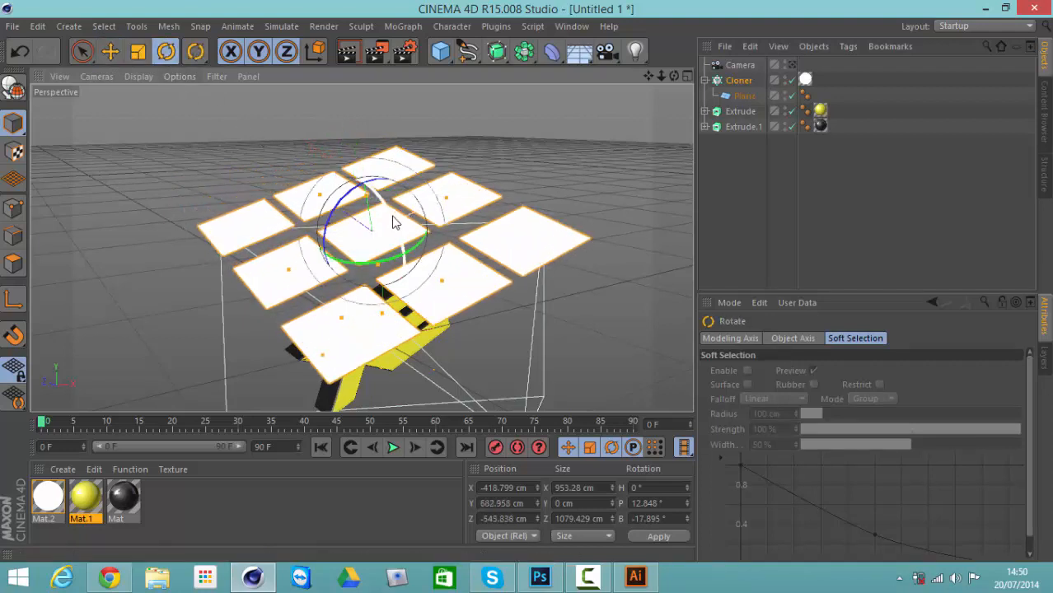
left_click_drag(393, 217, 394, 226)
Check the light panels around the logo, switch the view to the camera, render a preview, and clear the object selection
scroll(637, 129, "down", 3)
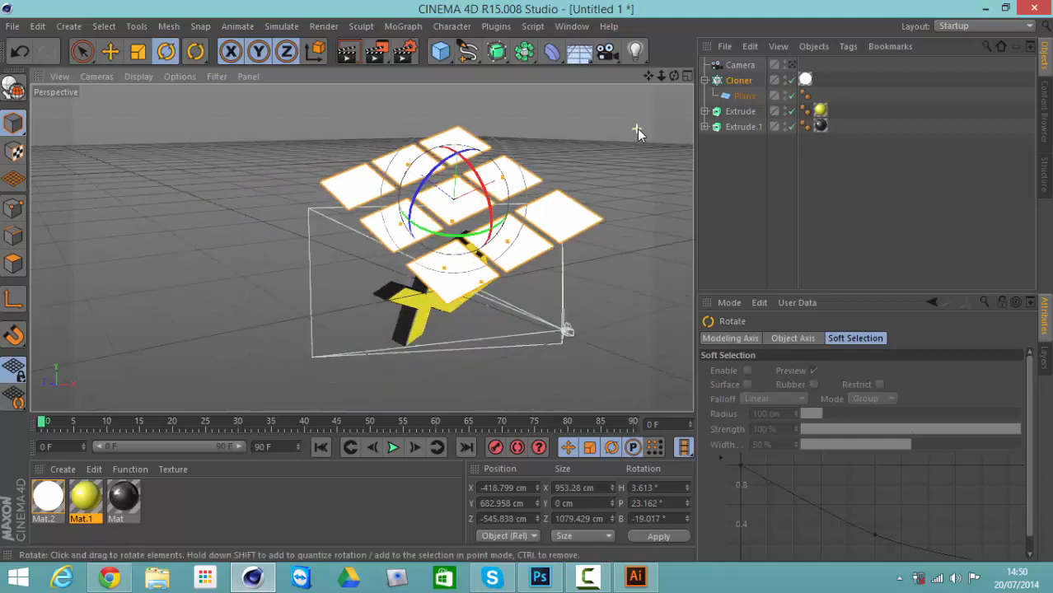
scroll(637, 129, "up", 3)
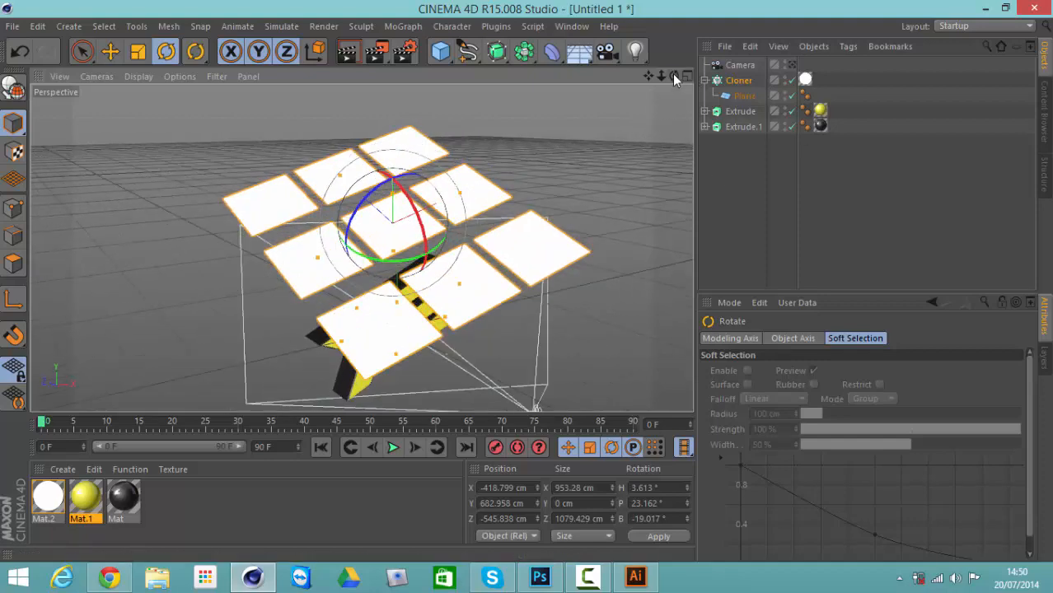
left_click_drag(674, 75, 526, 281)
left_click(792, 64)
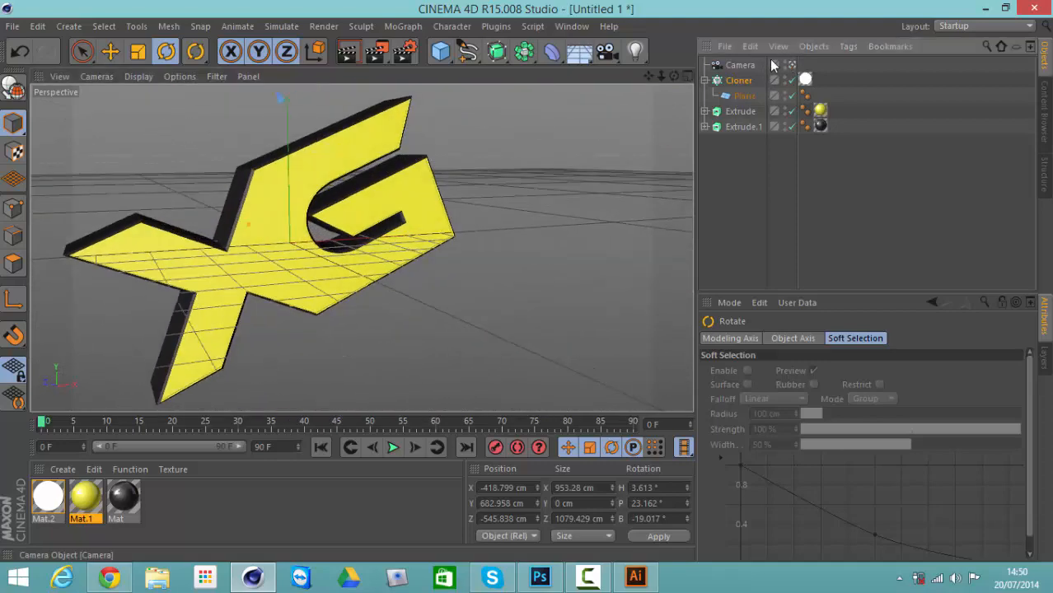
left_click(348, 53)
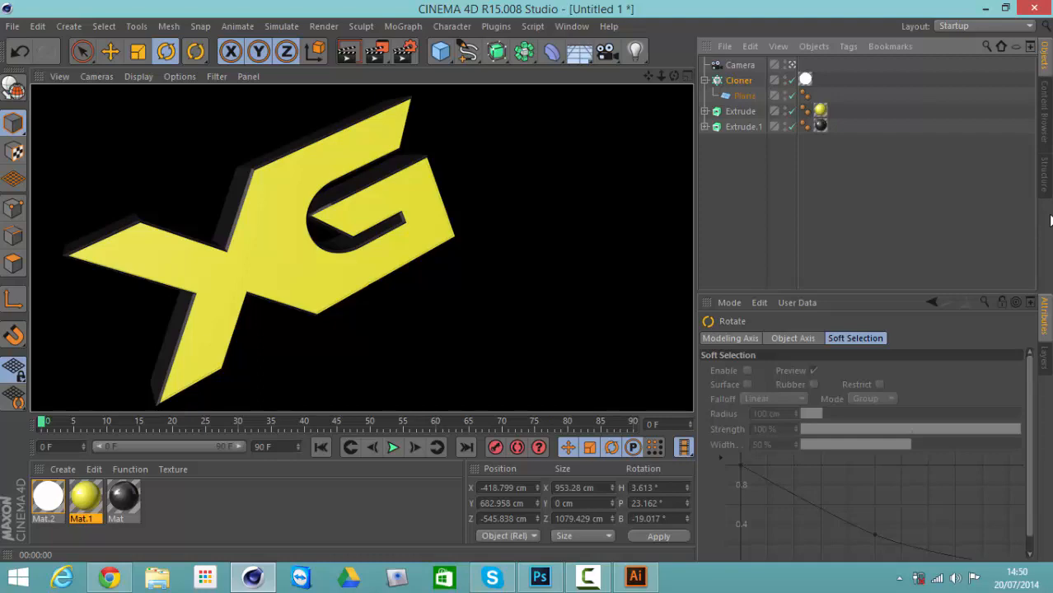
left_click(754, 216)
Add the Ambient Occlusion effect to the render settings and set its contrast to 10%
left_click(402, 54)
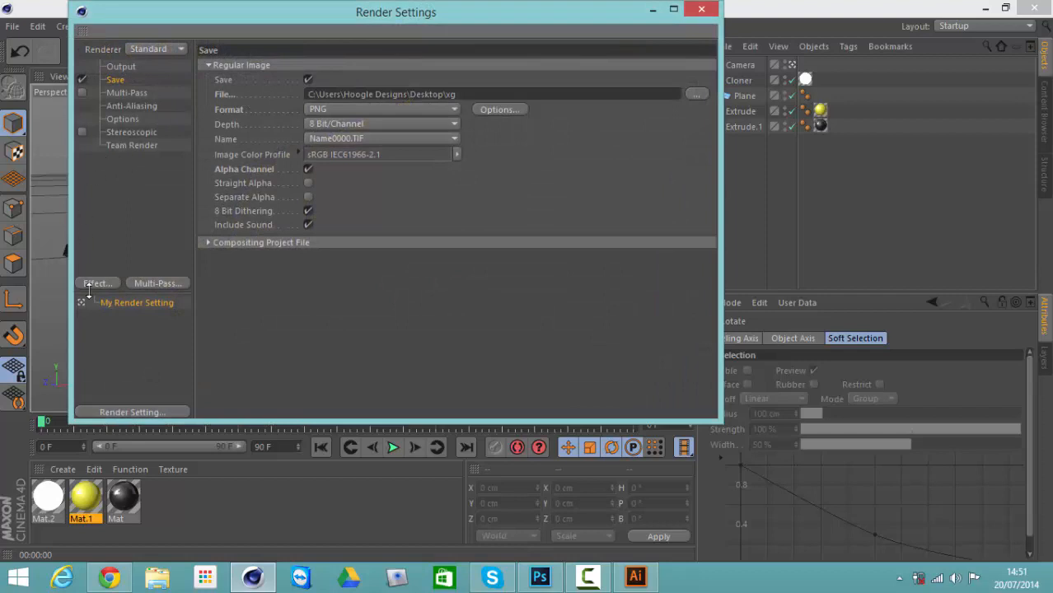
left_click(93, 284)
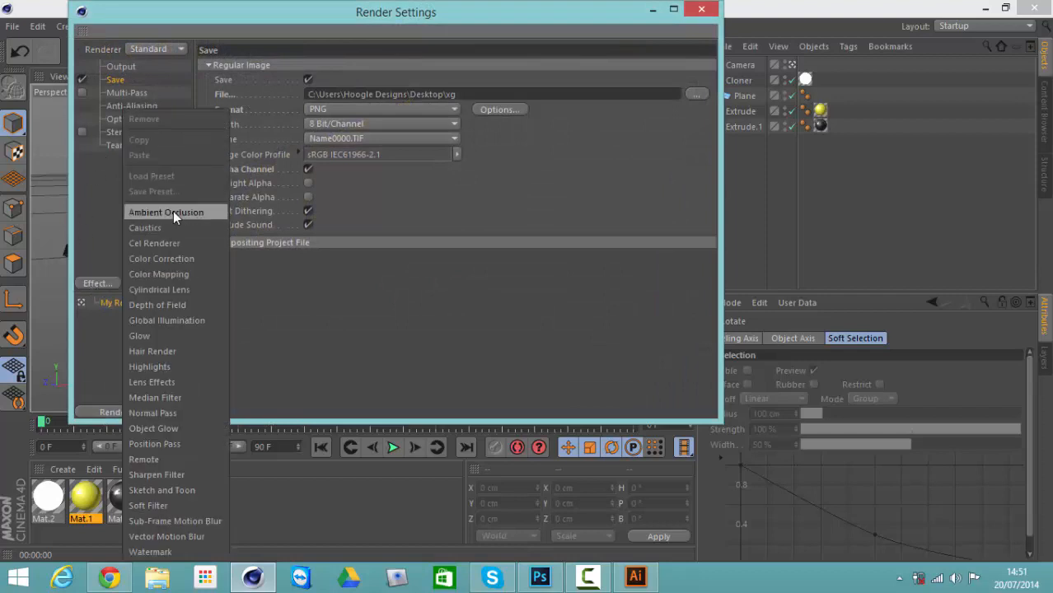
left_click(173, 211)
left_click_drag(352, 228, 351, 228)
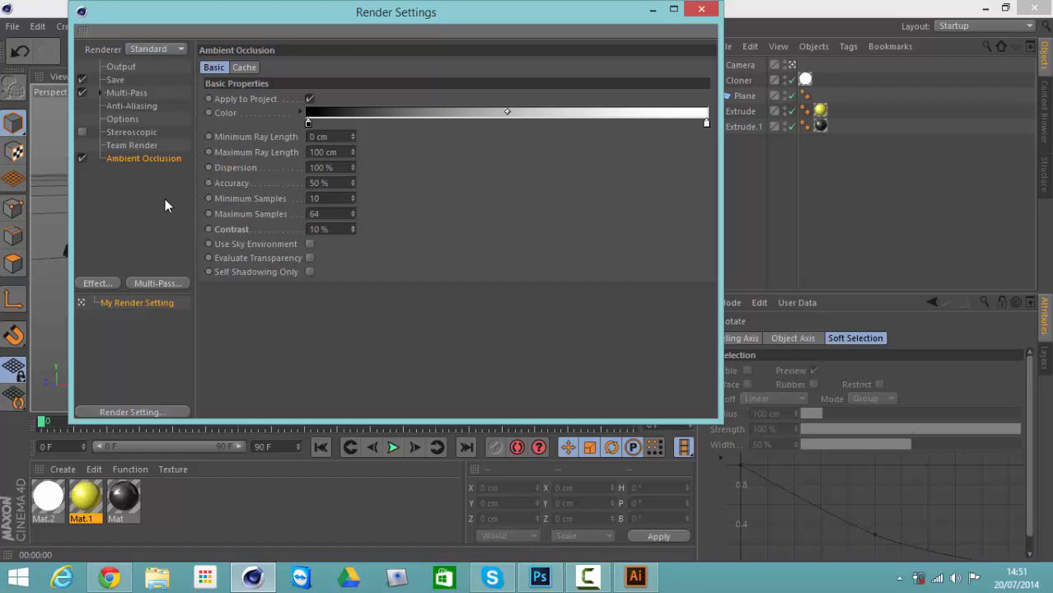
Add the Global Illumination effect, browse its presets, close the render settings, and render the camera view
left_click(96, 283)
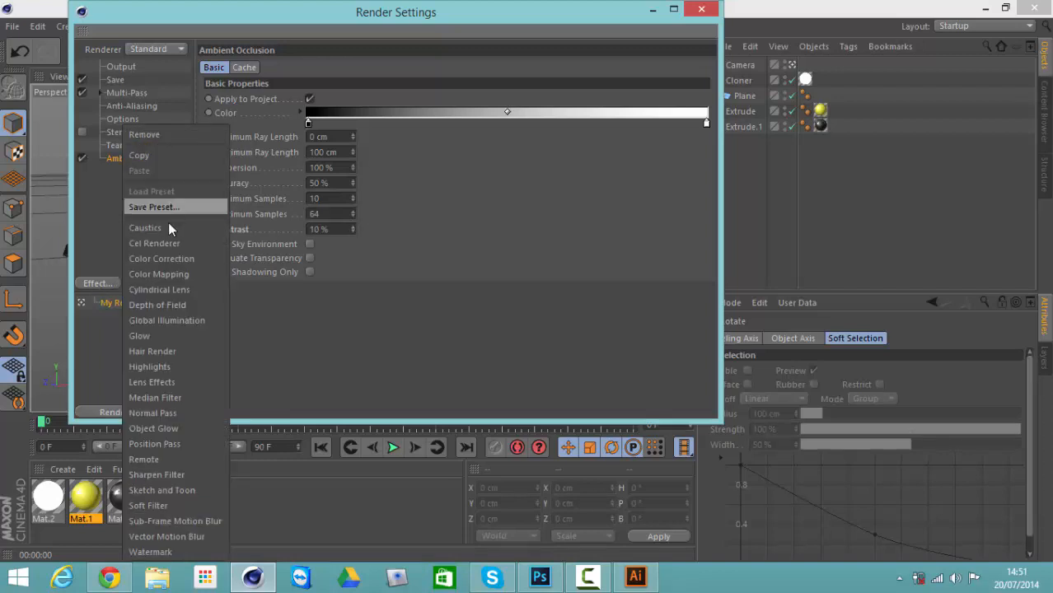
left_click(172, 320)
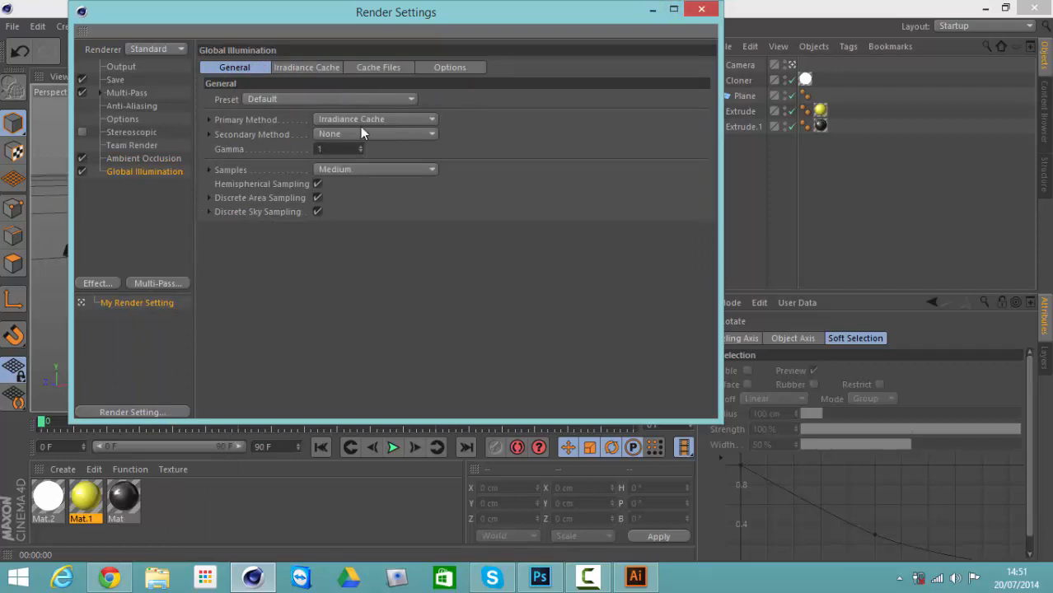
left_click(353, 102)
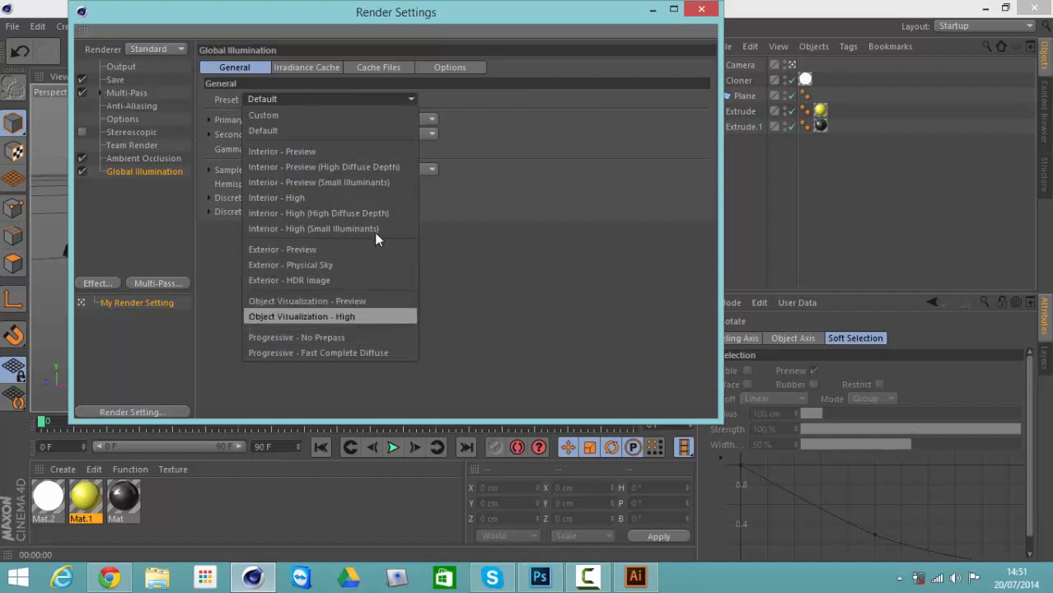
left_click(697, 8)
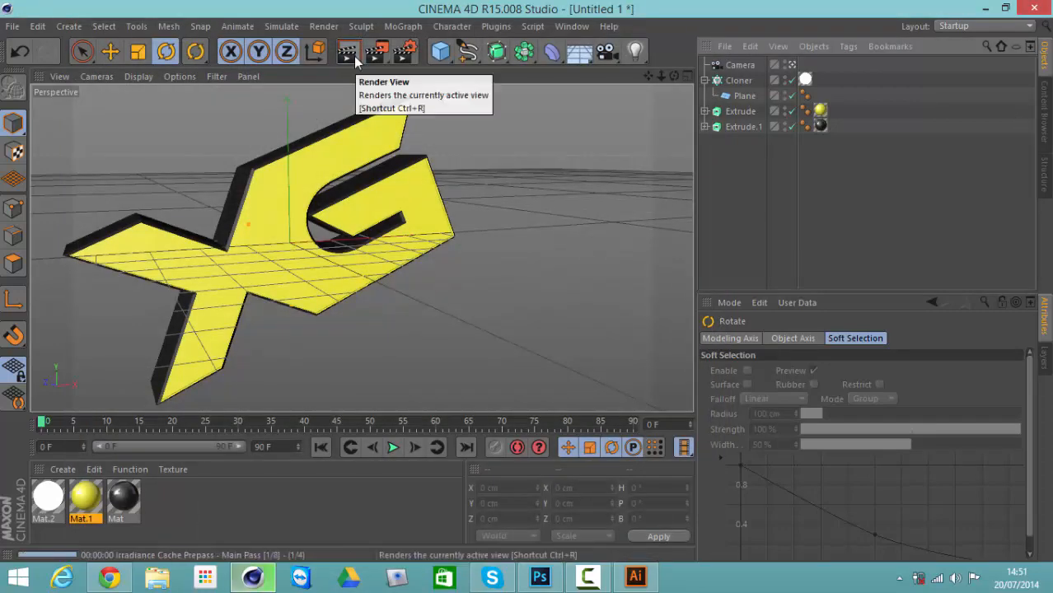
left_click(354, 56)
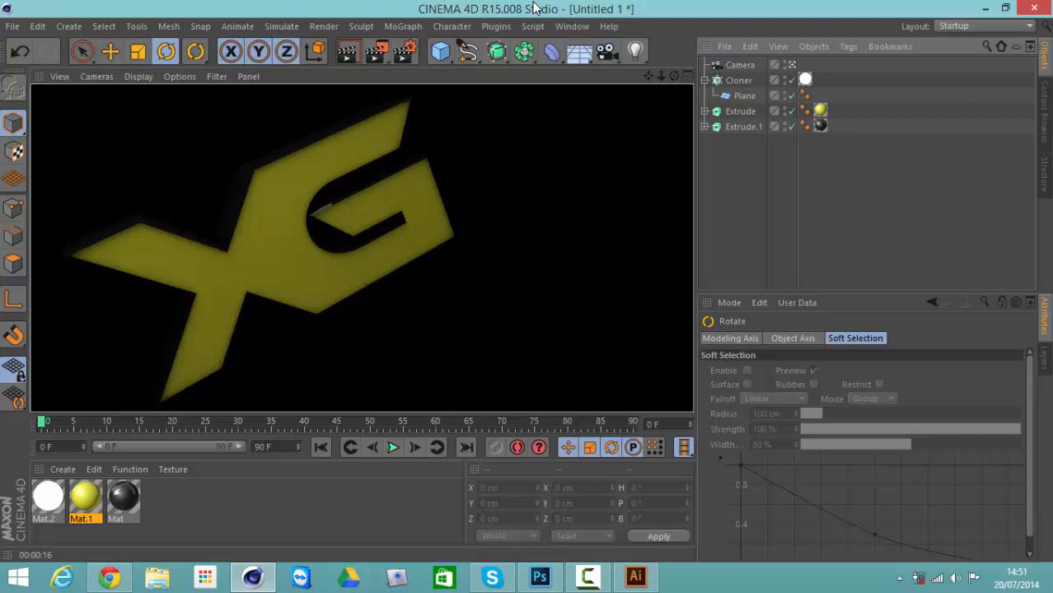
Leave the camera view and move the Cloner's light panels above the logo, to about X -240, Y 594, Z -302 cm
left_click(744, 189)
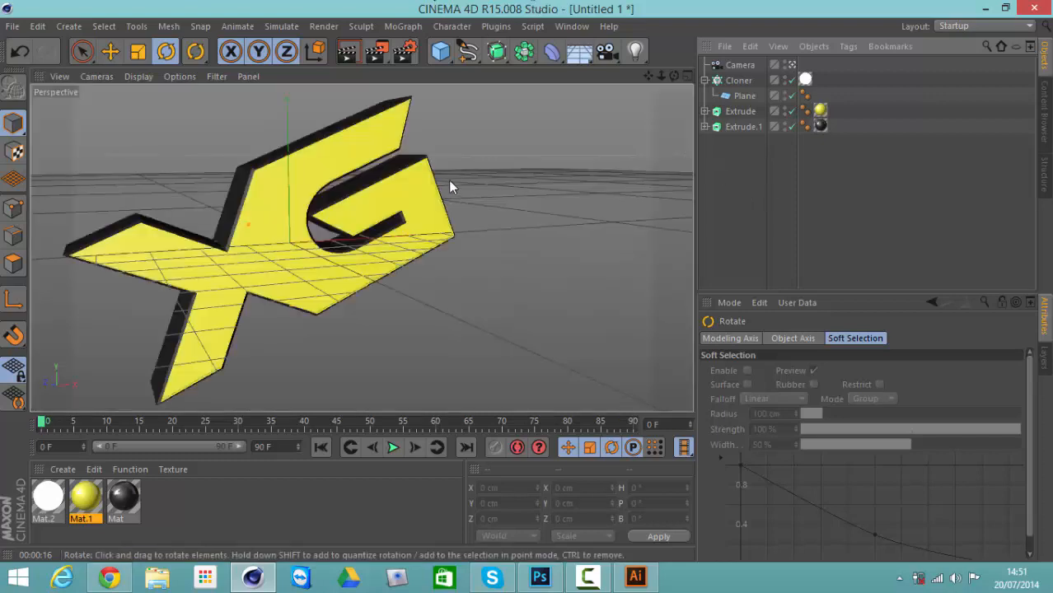
left_click(792, 66)
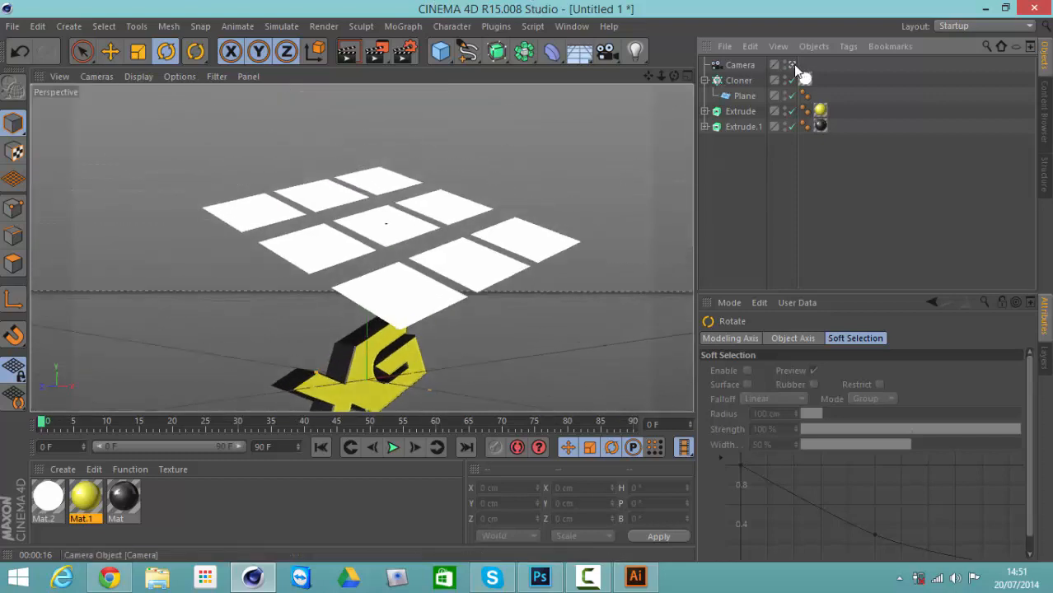
left_click(739, 80)
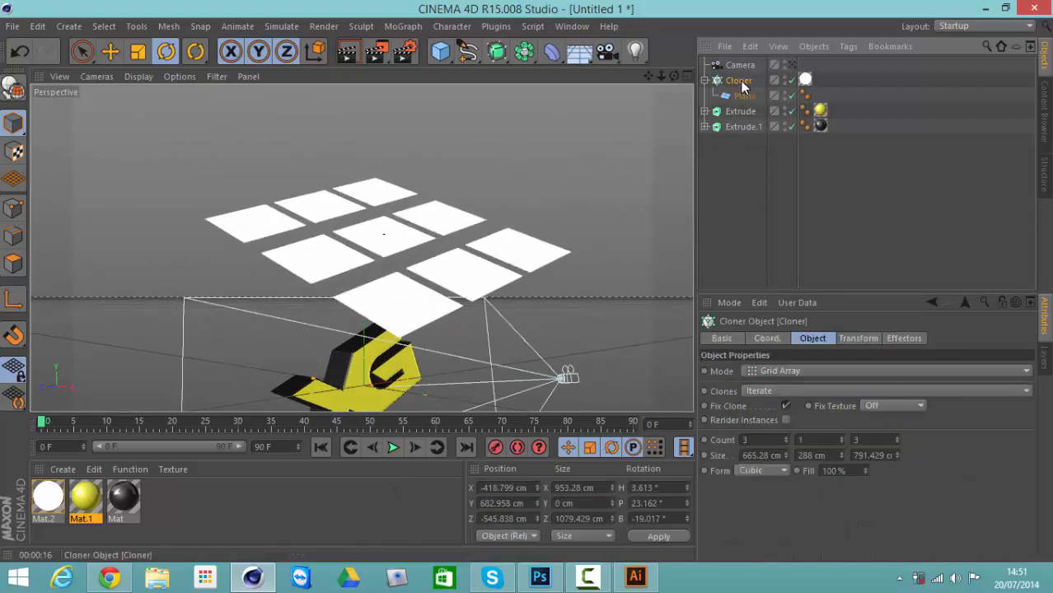
left_click(110, 51)
left_click_drag(434, 220, 371, 241)
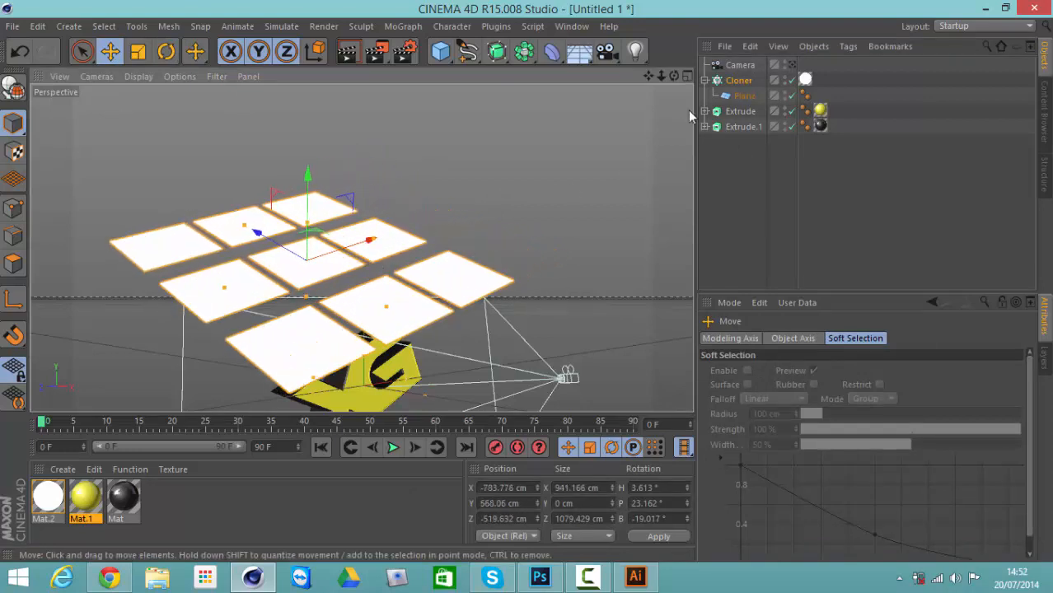
mouse_move(674, 76)
left_mouse_down()
mouse_move(546, 287)
mouse_move(528, 275)
mouse_move(526, 296)
mouse_move(524, 280)
mouse_move(391, 242)
mouse_move(395, 229)
mouse_move(520, 192)
mouse_move(461, 171)
mouse_move(417, 213)
mouse_move(426, 186)
mouse_move(528, 282)
left_mouse_up()
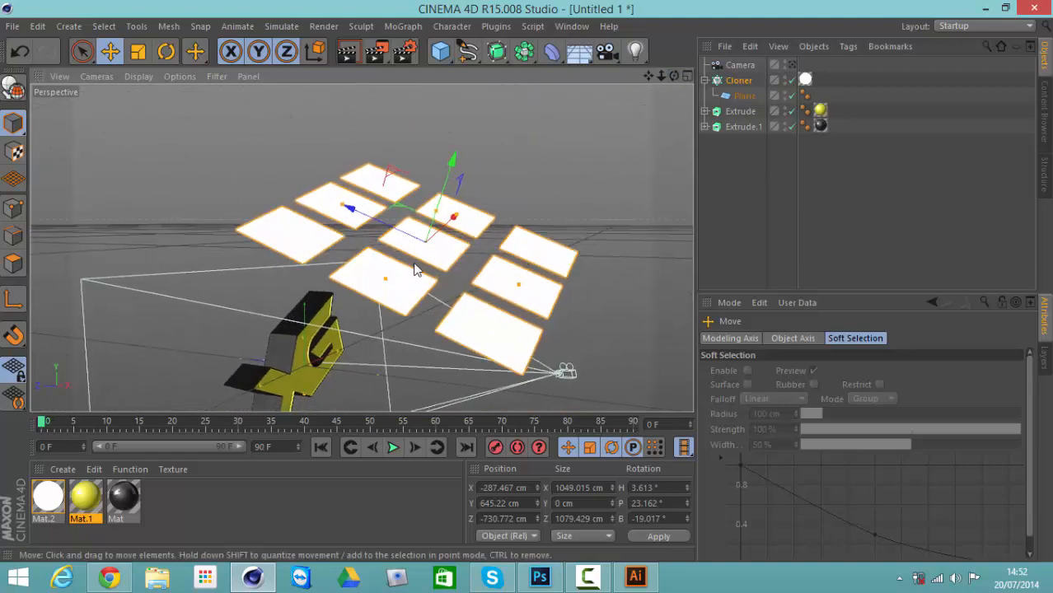
left_click_drag(428, 228, 325, 212)
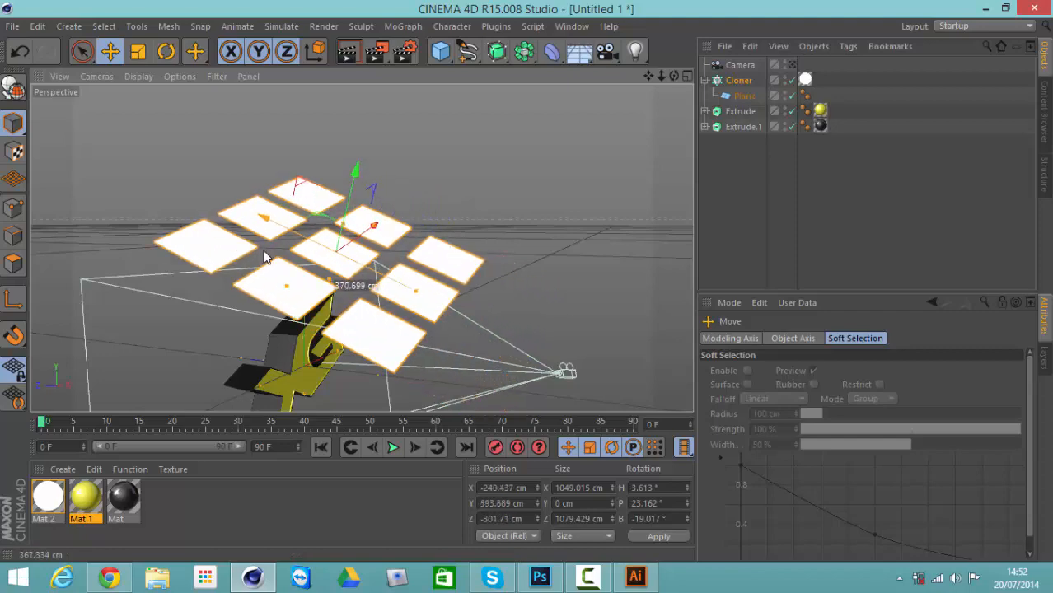
Look through the scene camera, render a preview of the logo's panel reflections, and clear the preview
left_click(790, 65)
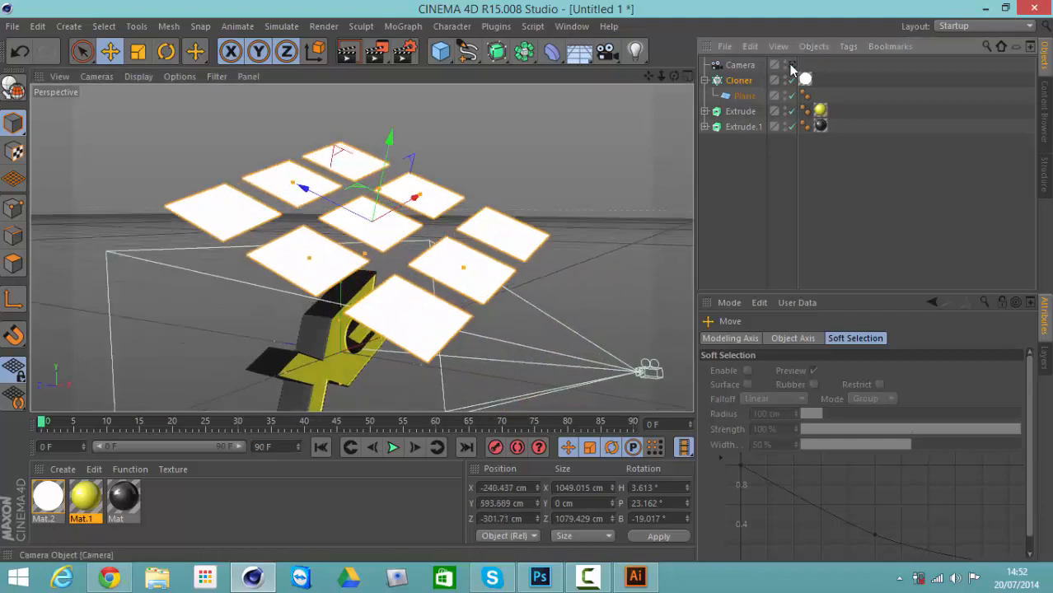
left_click(349, 56)
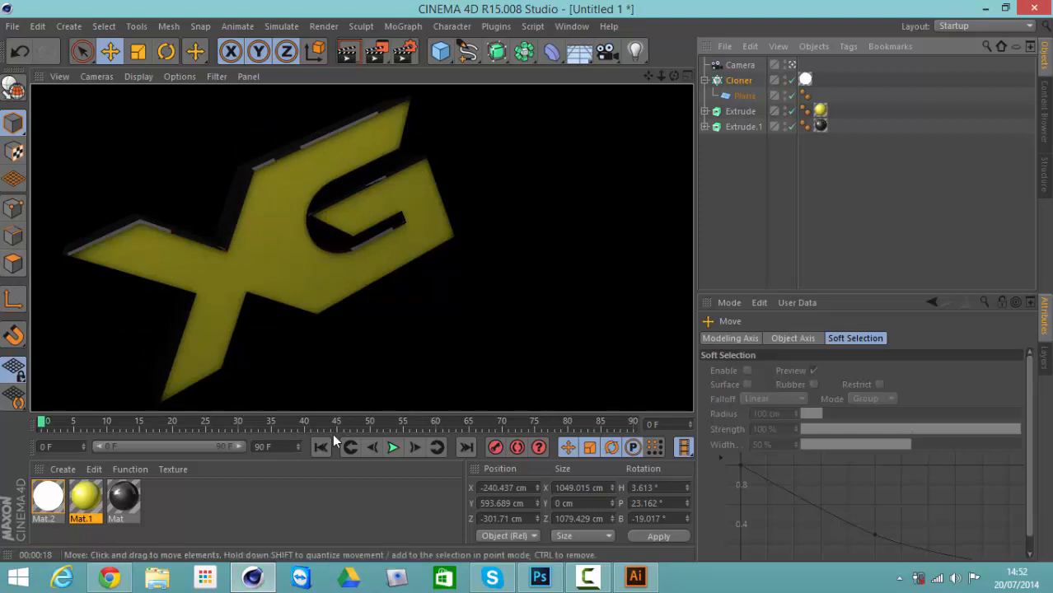
left_click(276, 504)
Raise the luminance brightness of the yellow Mat.1 material and close its editor
double_click(84, 496)
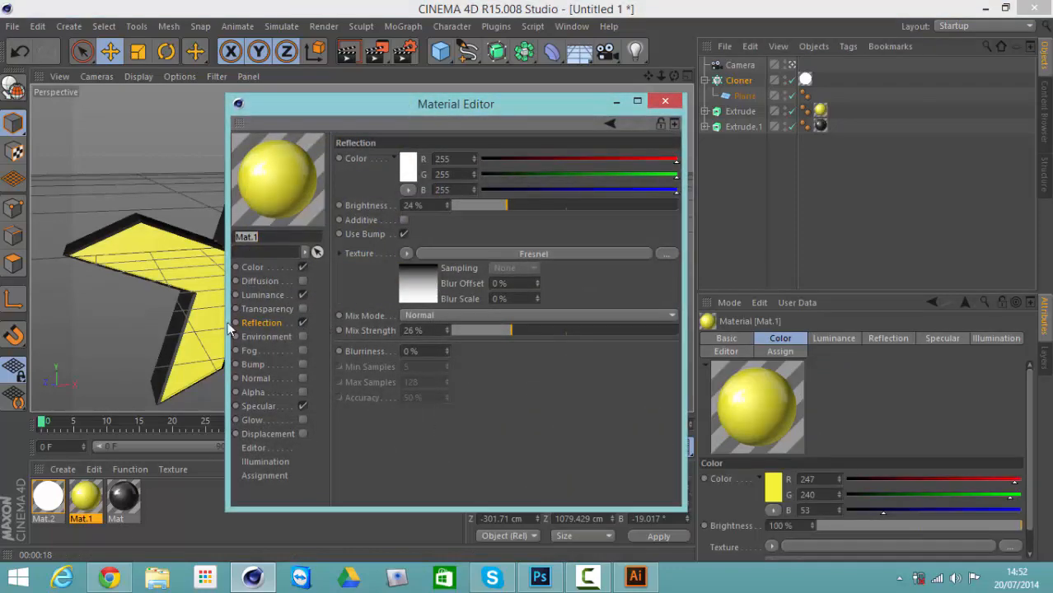
left_click(267, 297)
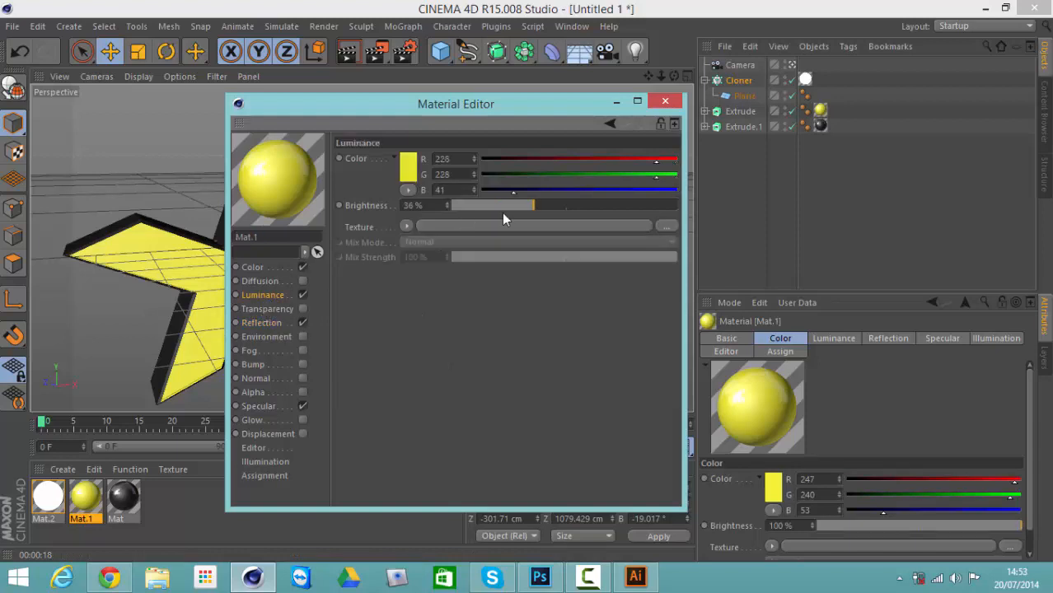
left_click_drag(540, 203, 570, 205)
left_click(665, 101)
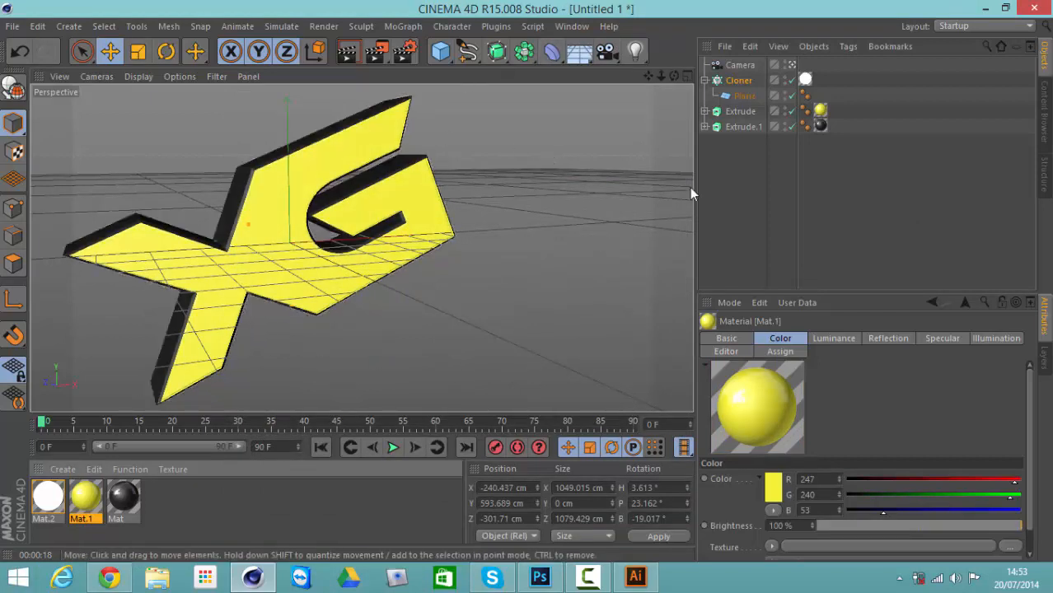
Delete the Cloner together with its light panels from the scene
left_click(729, 196)
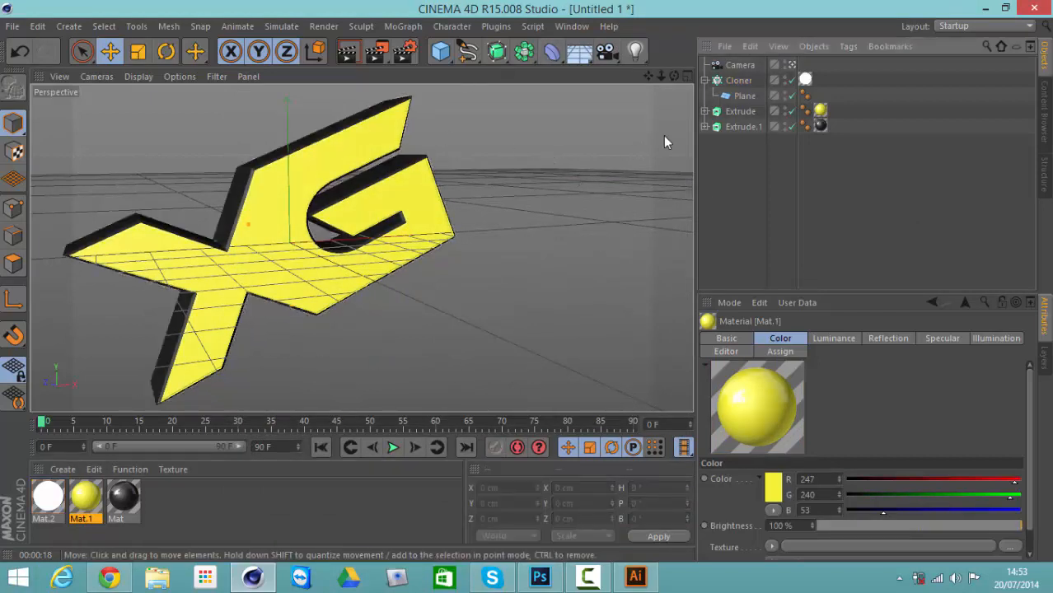
left_click(738, 81)
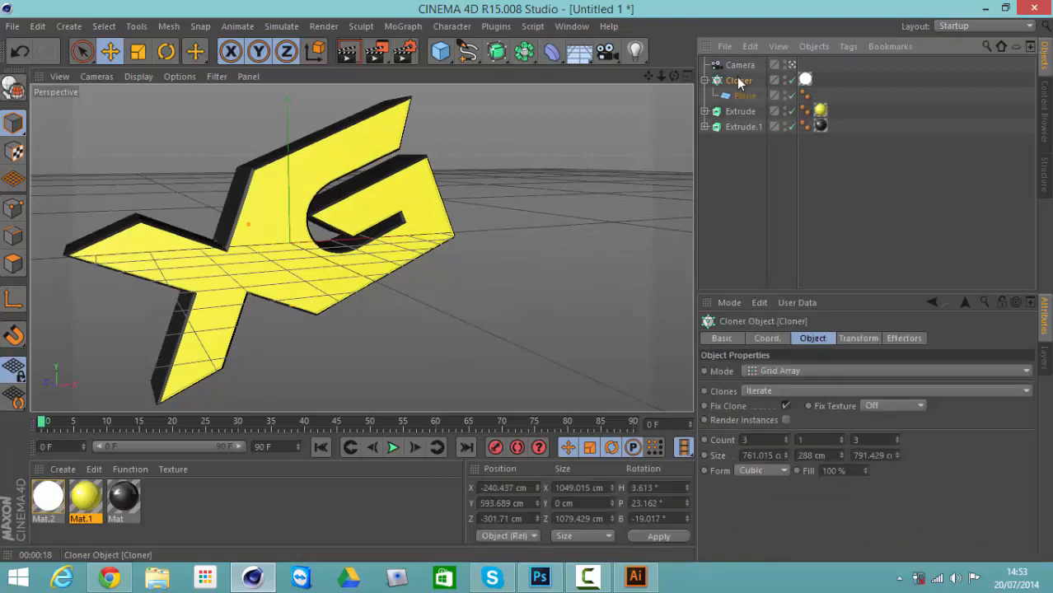
key("Delete")
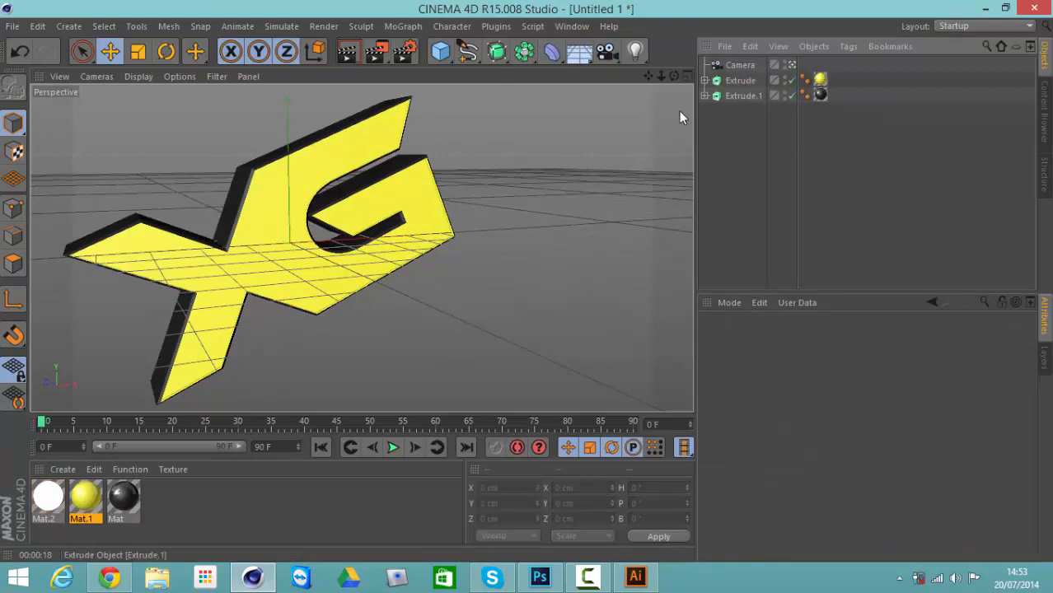
Leave the camera view and add OverheadSoftbox.c4d from the GreyscalegorillaHDRILightKitPro1.5 presets to the scene
left_click(789, 65)
left_click(1042, 132)
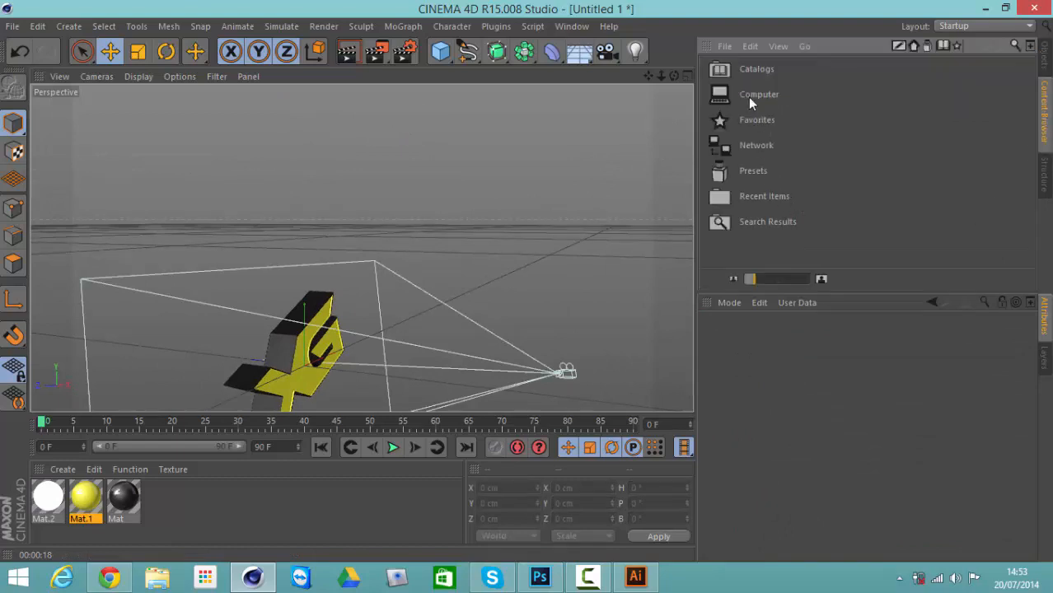
double_click(752, 177)
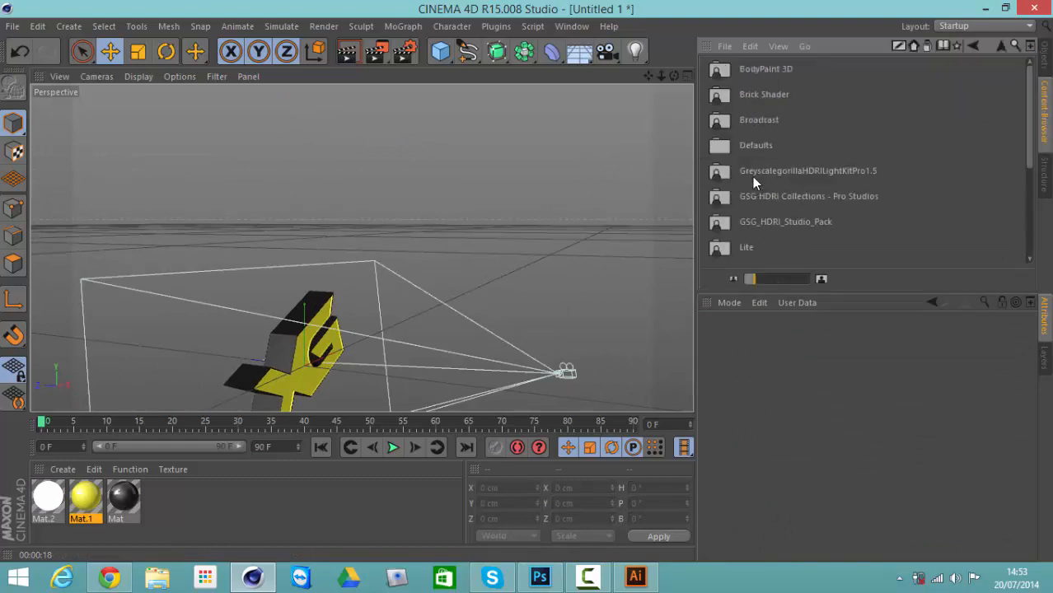
left_click(762, 174)
double_click(762, 174)
scroll(762, 173, "down", 3)
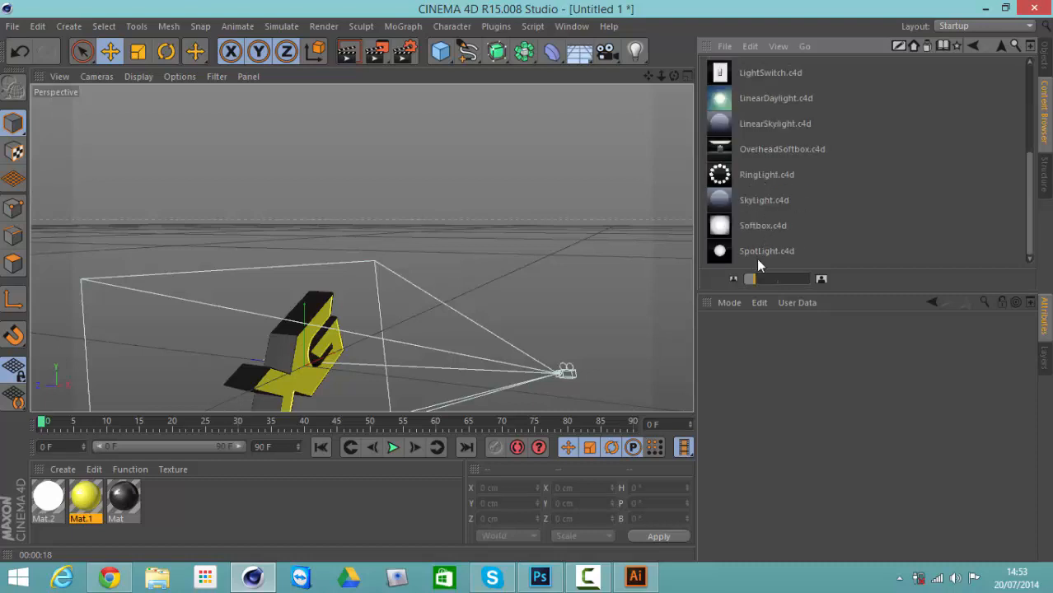
double_click(756, 150)
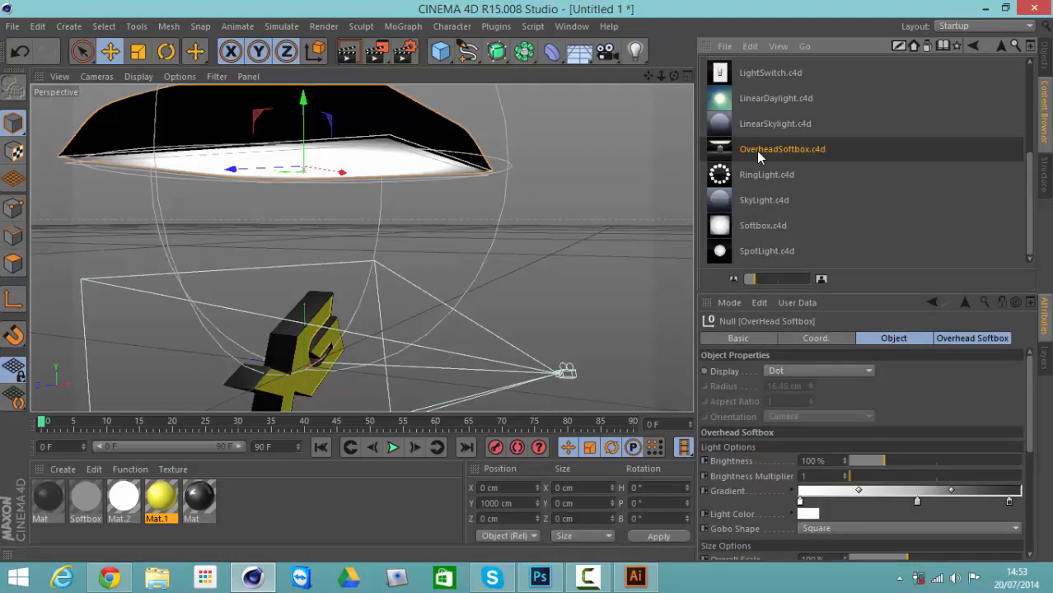
Add the Softbox light preset, move it beside the logo and rotate it to about -93.6° and 7.2° to face the logo
double_click(761, 226)
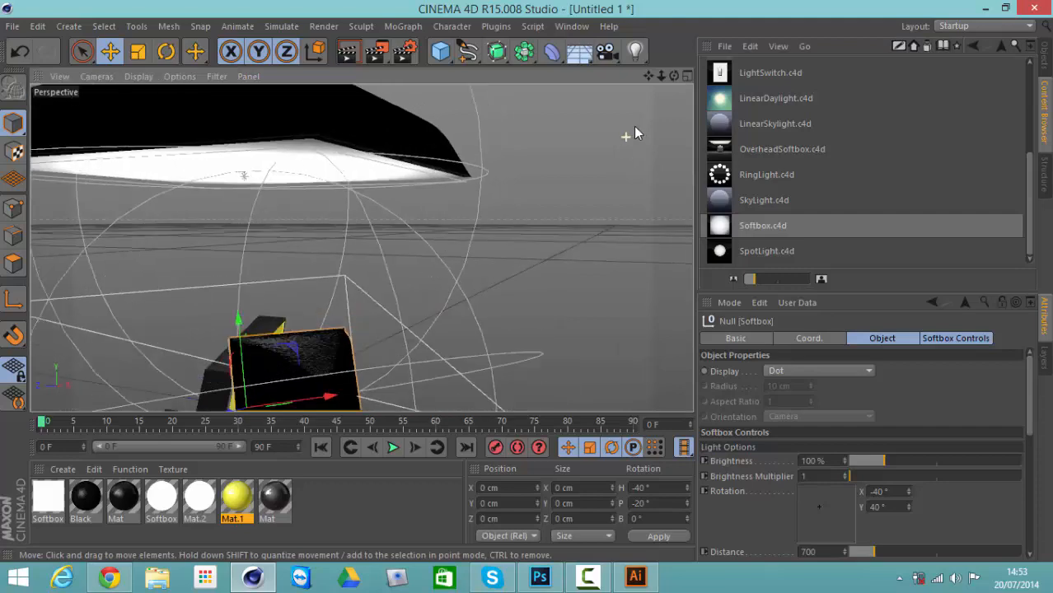
left_click_drag(673, 75, 470, 340)
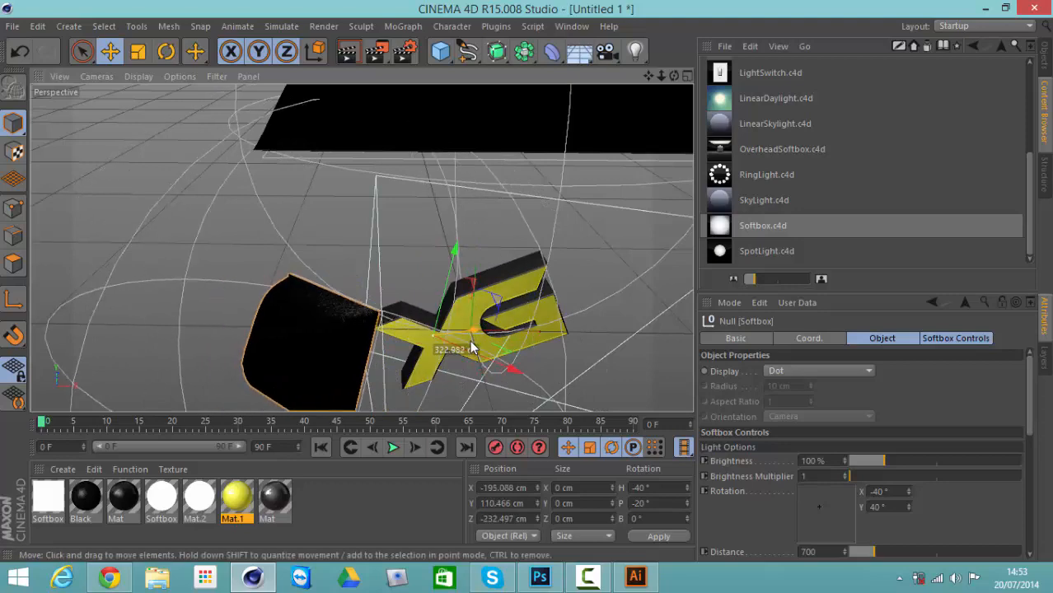
left_click_drag(810, 507, 804, 510)
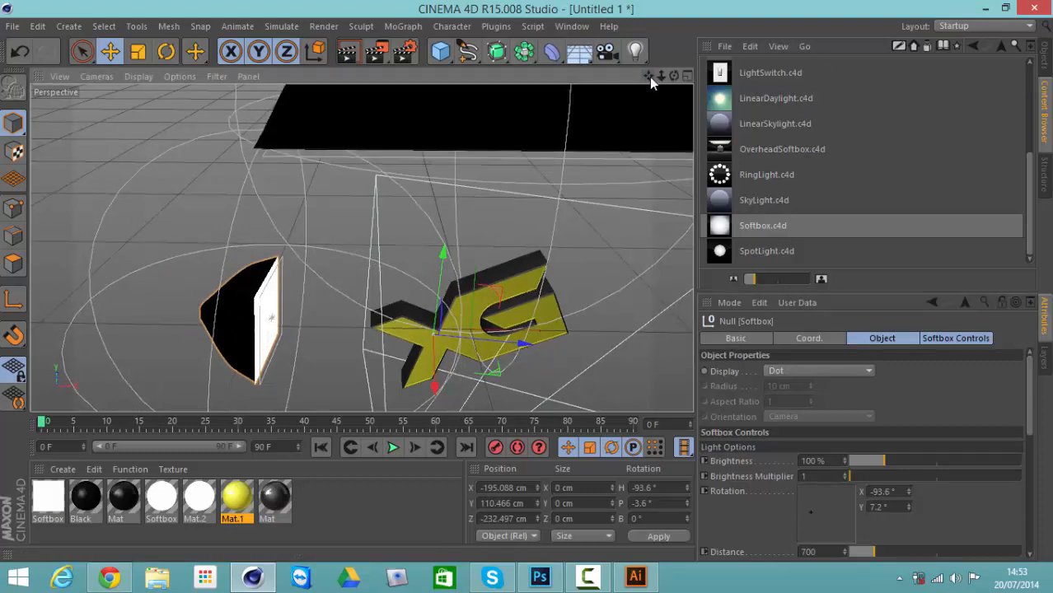
Move the OverHead Softbox to about X -214.7, Y 669, Z -280.9 cm and tilt it to about H 1.5°, P 6.4°, B -13.6°
left_click(1042, 56)
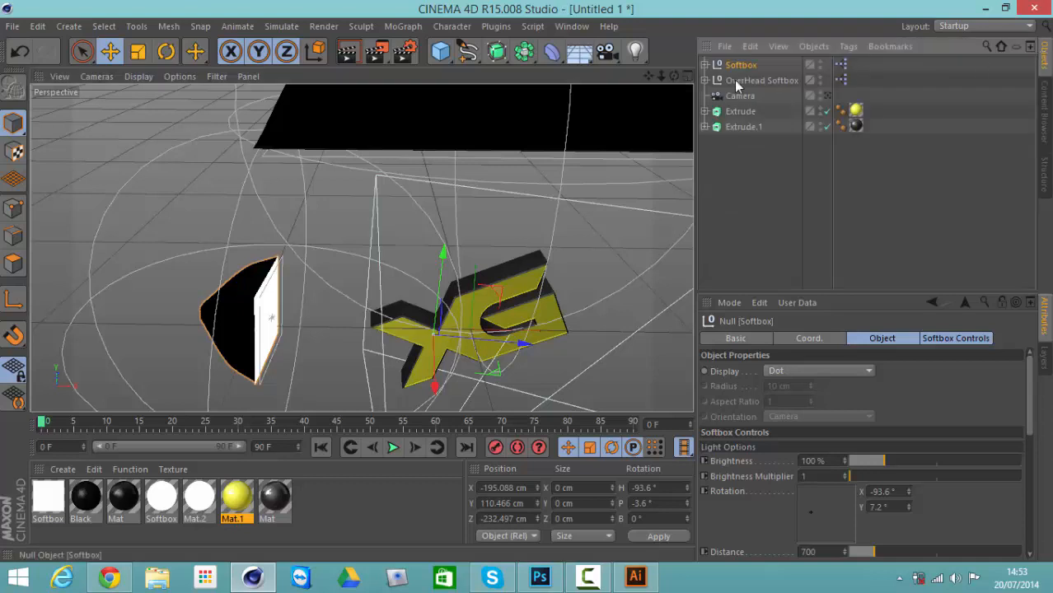
left_click(742, 80)
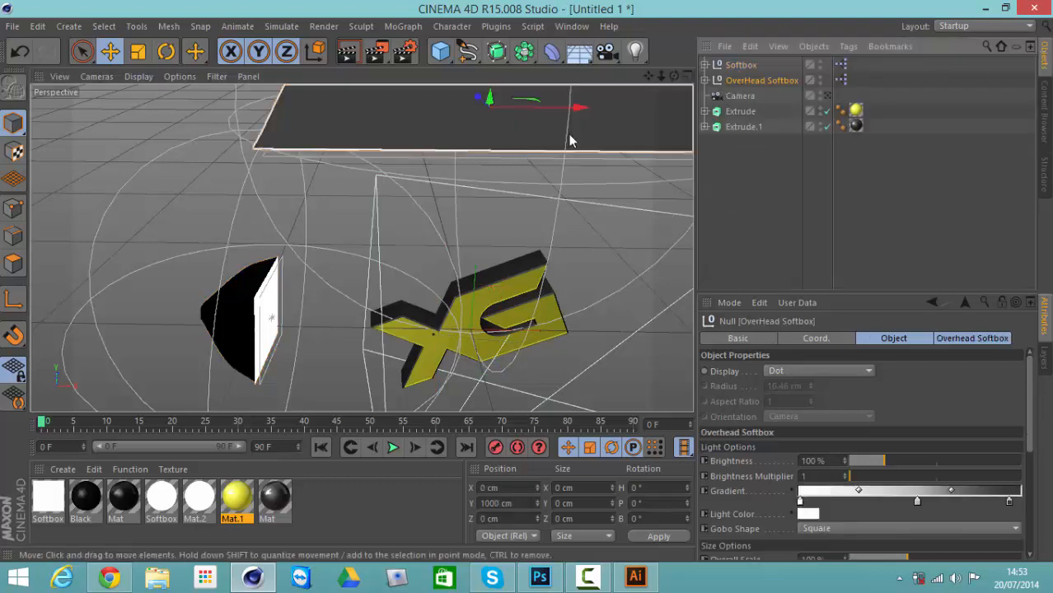
left_click_drag(489, 99, 480, 161)
key("r")
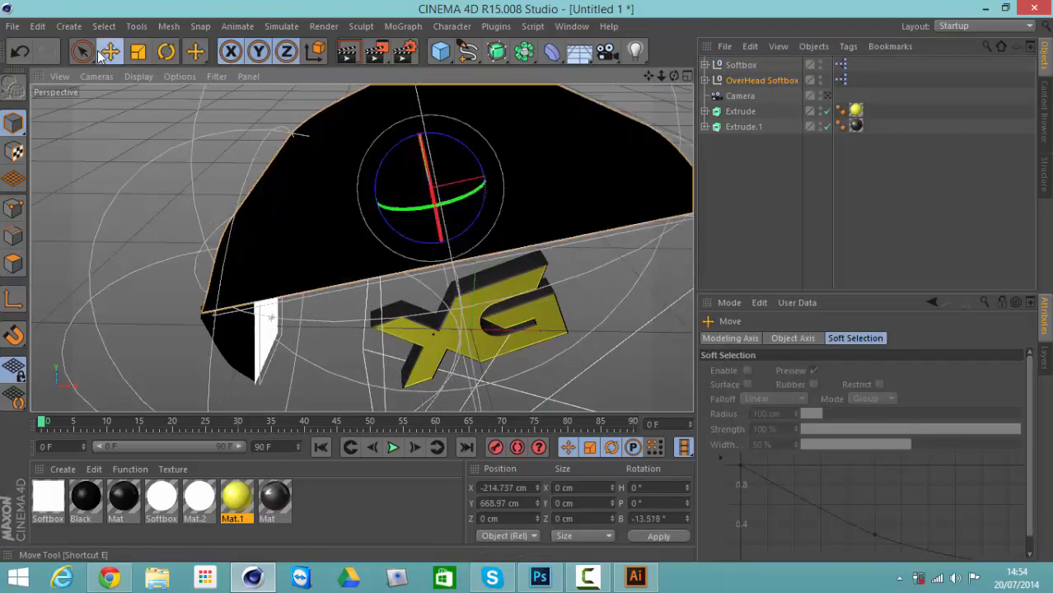
left_click(110, 52)
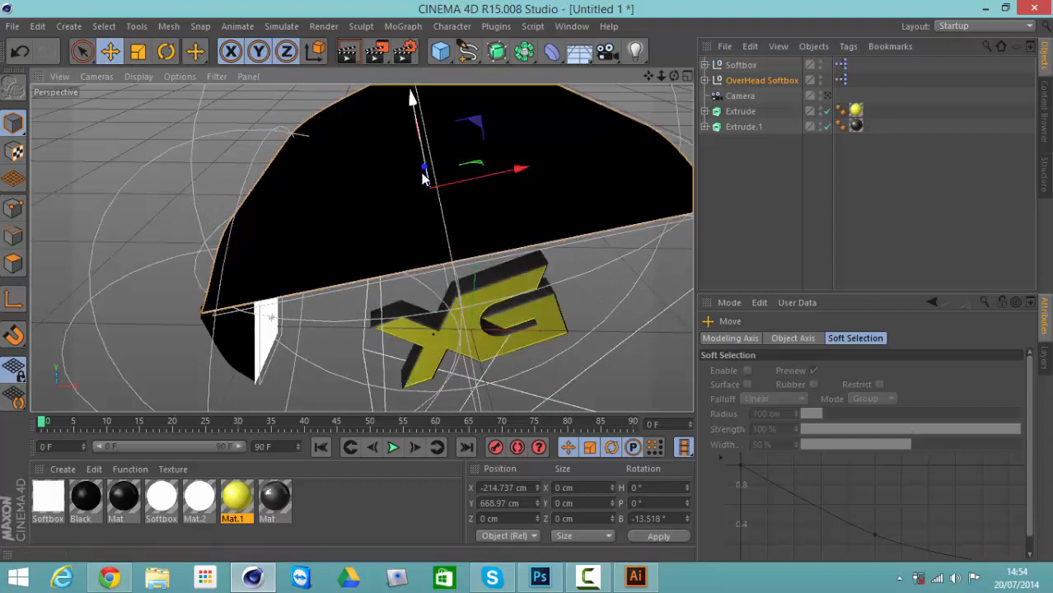
left_click_drag(422, 170, 430, 208)
left_click(166, 53)
Look through the scene camera and render a preview of the lit logo in the viewport
left_click(828, 96)
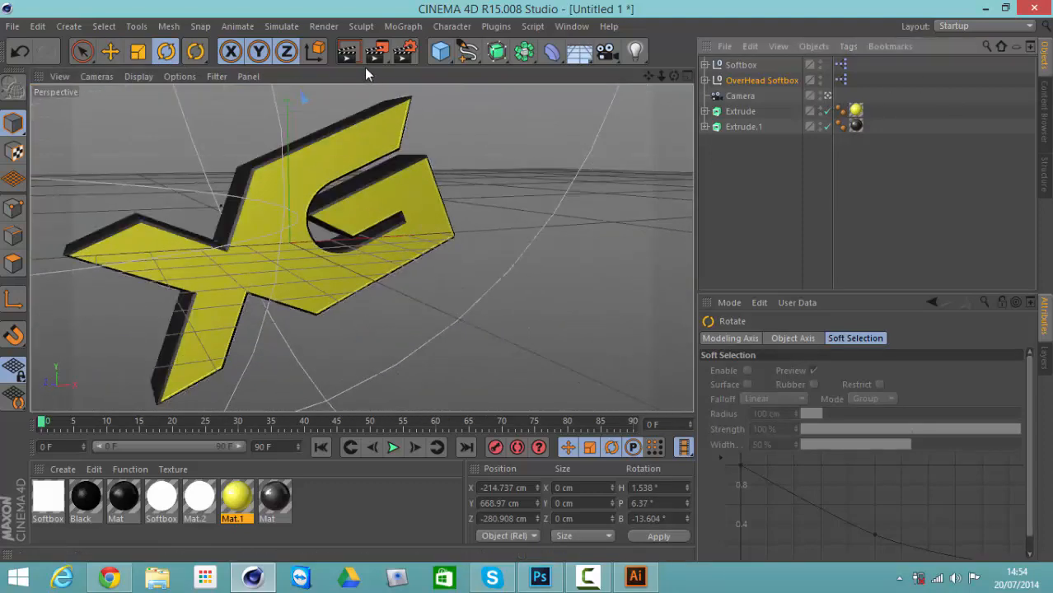
left_click(349, 51)
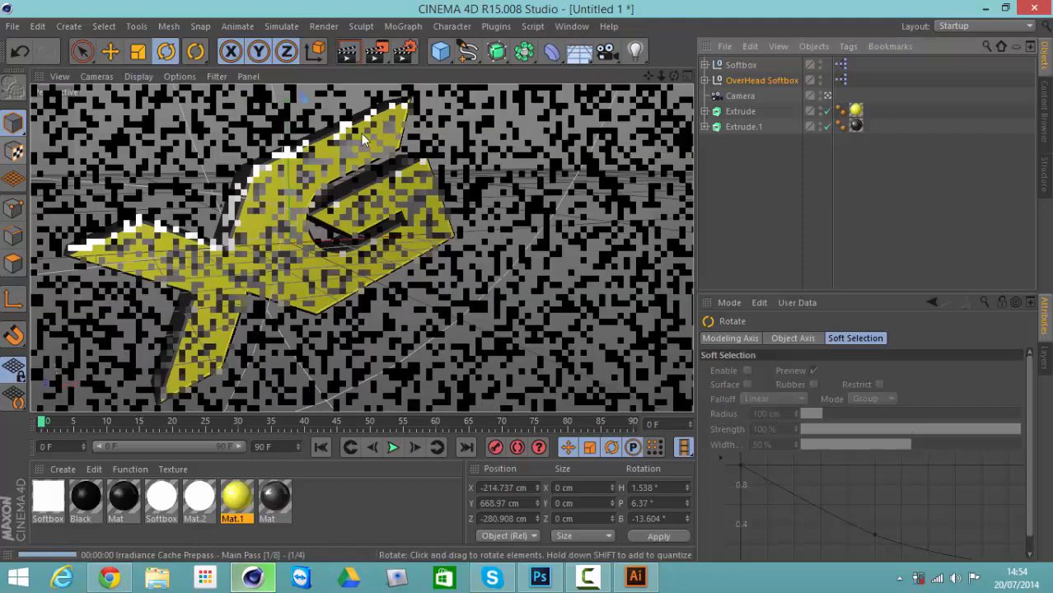
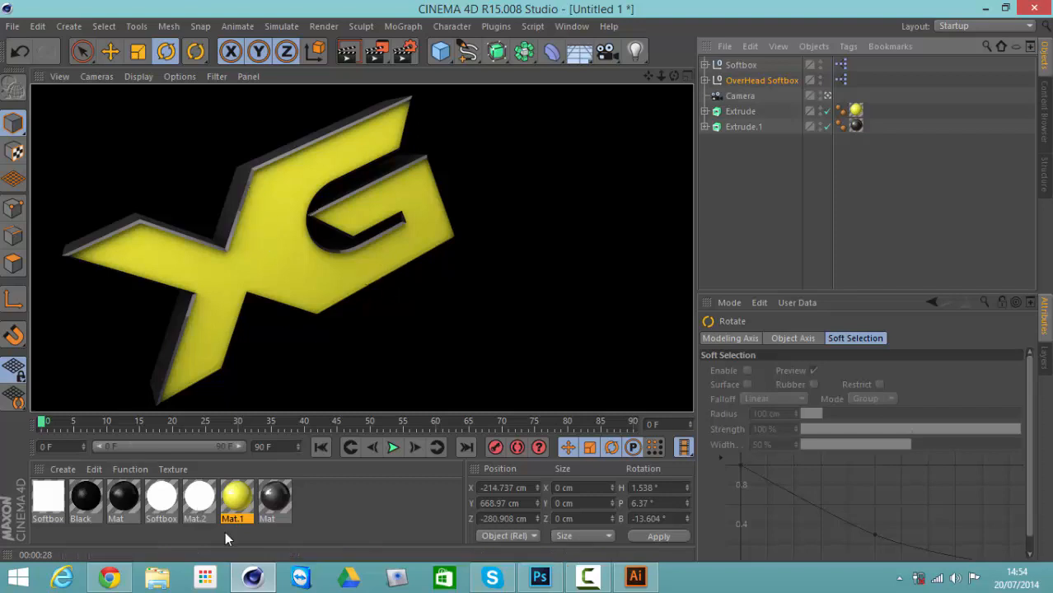
Darken the glossy black Mat material used on the logo's outline by setting its color to RGB 20, 20, 20
double_click(274, 511)
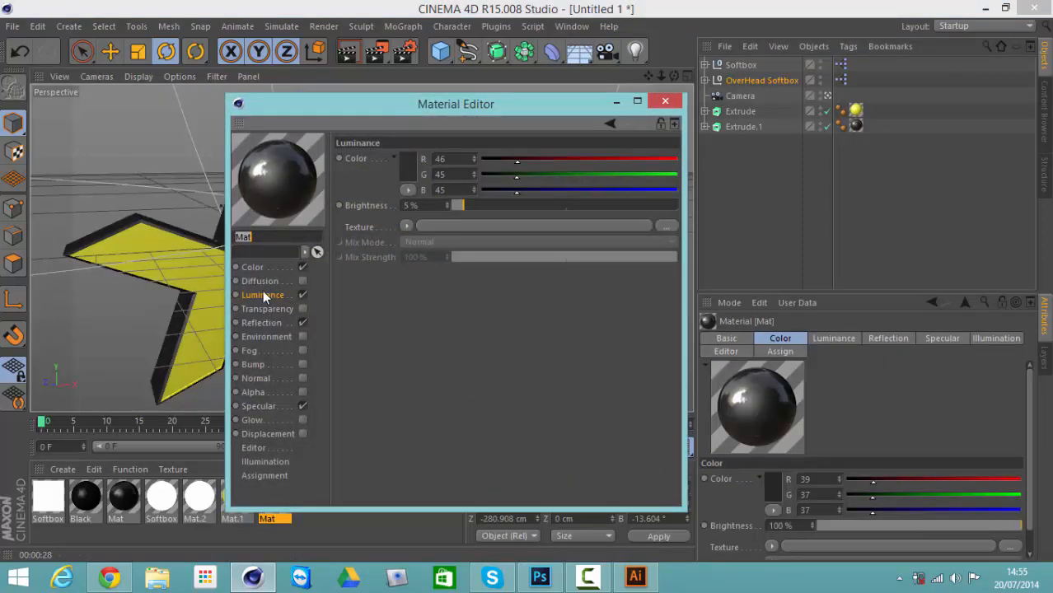
left_click(252, 266)
left_click(406, 176)
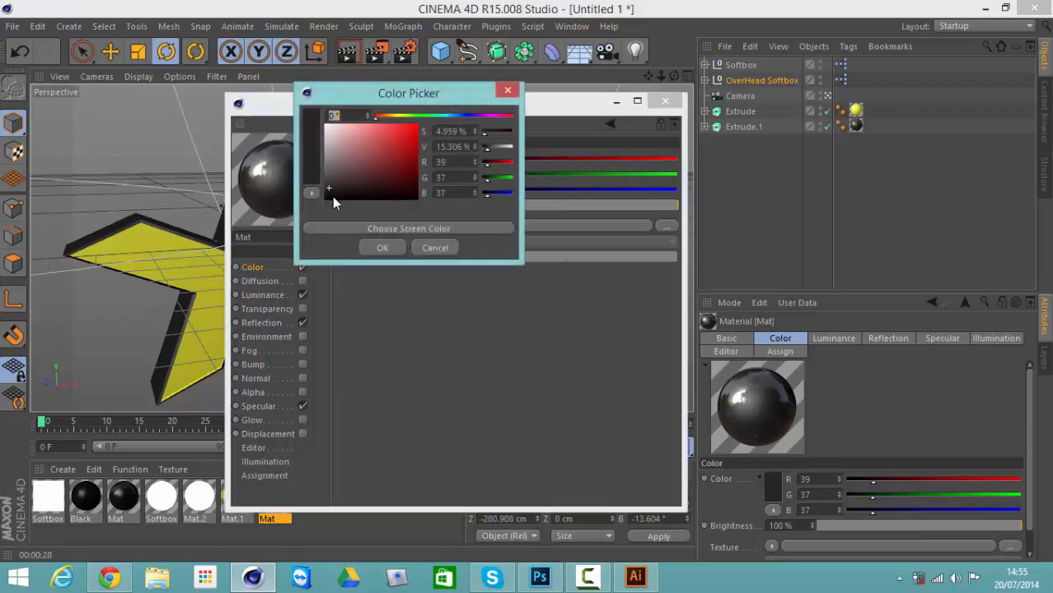
left_click_drag(332, 196, 331, 201)
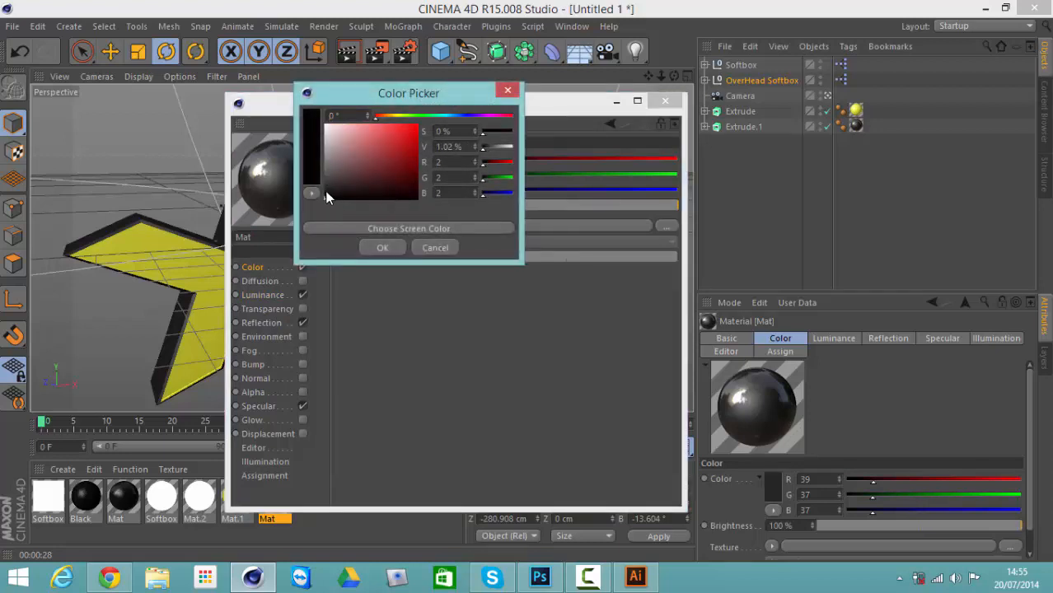
left_click(325, 193)
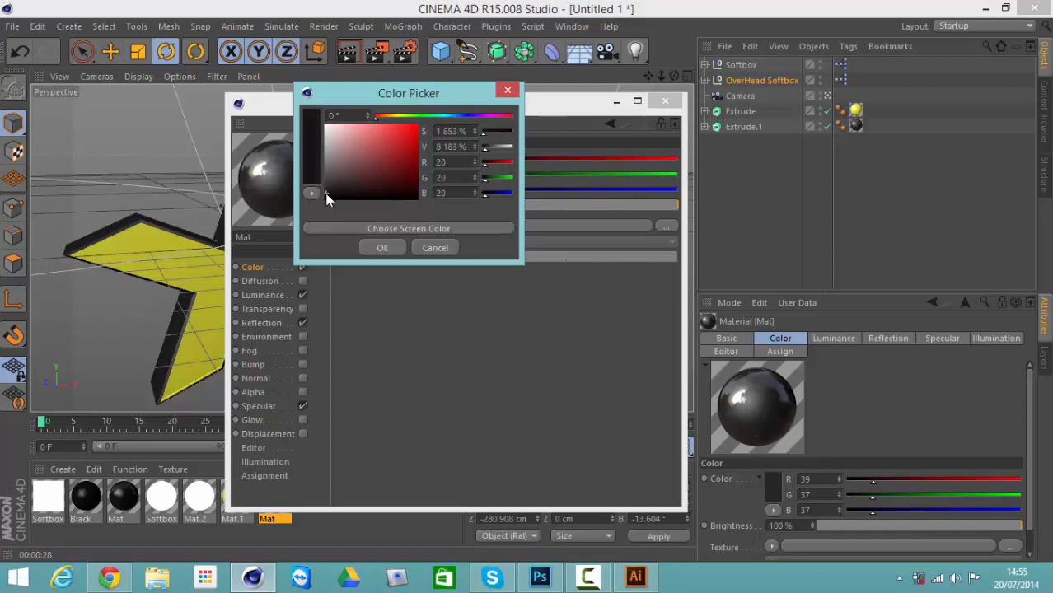
left_click(371, 245)
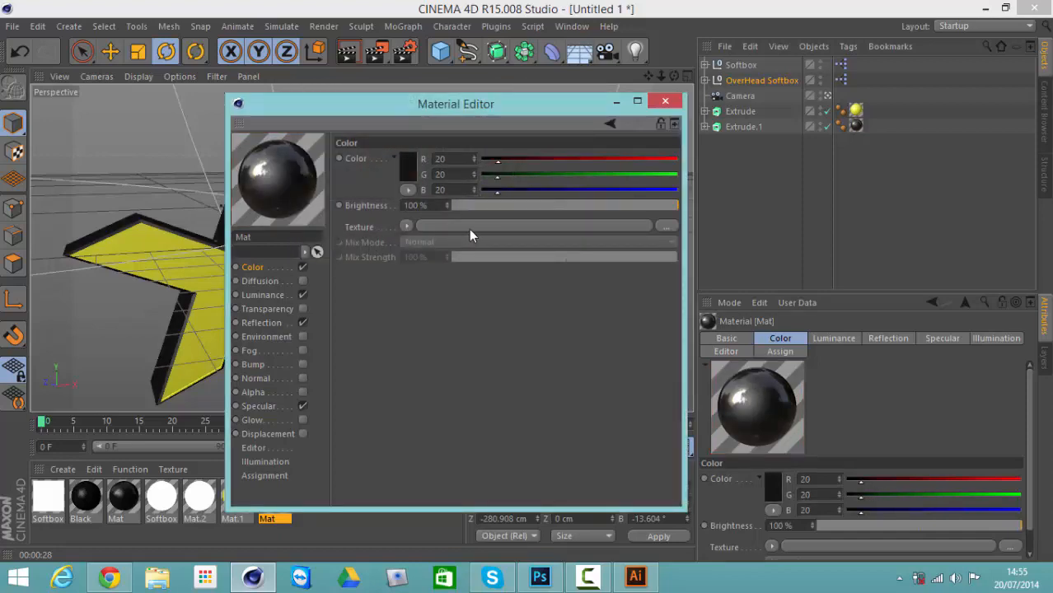
left_click(664, 101)
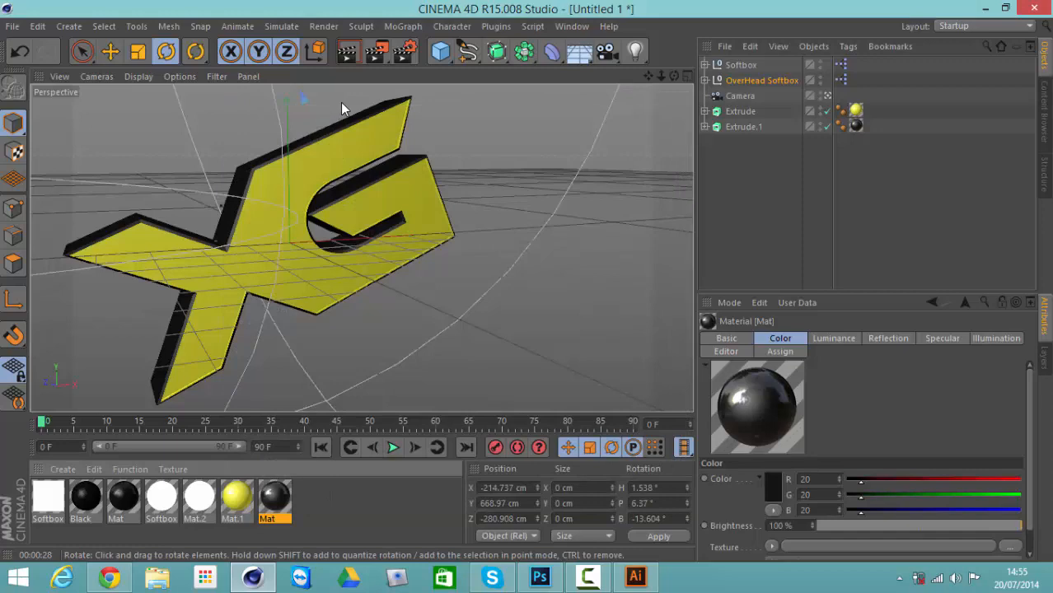
left_click(375, 51)
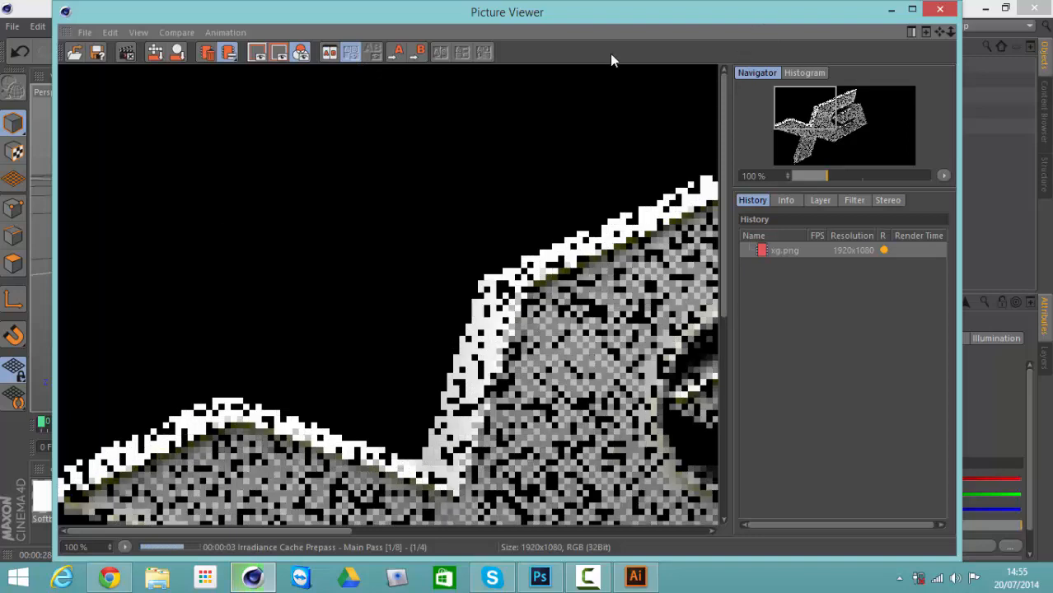
scroll(552, 169, "down", 3)
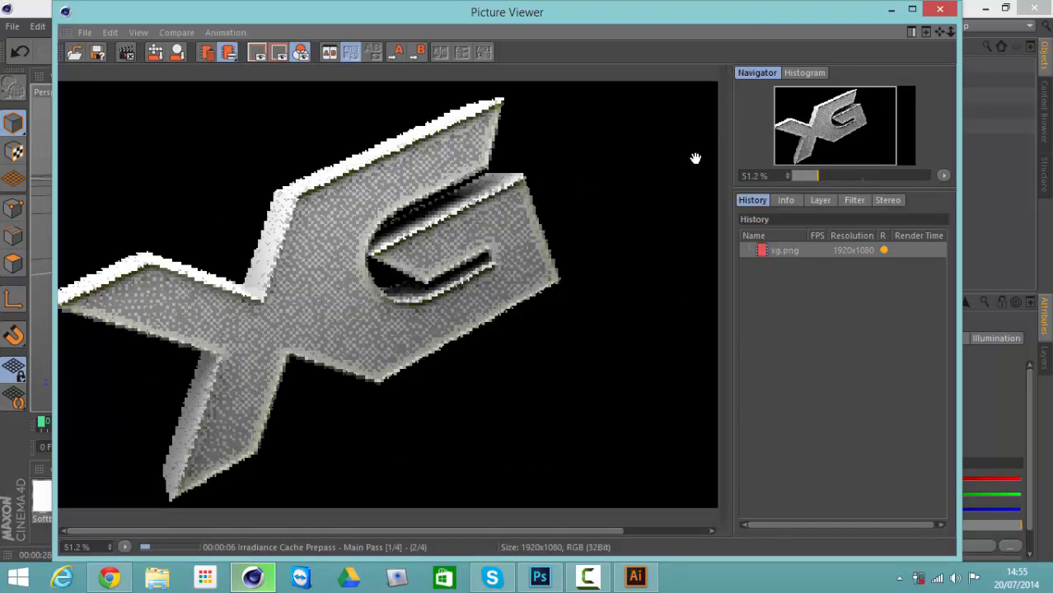
scroll(310, 305, "down", 2)
scroll(310, 305, "up", 1)
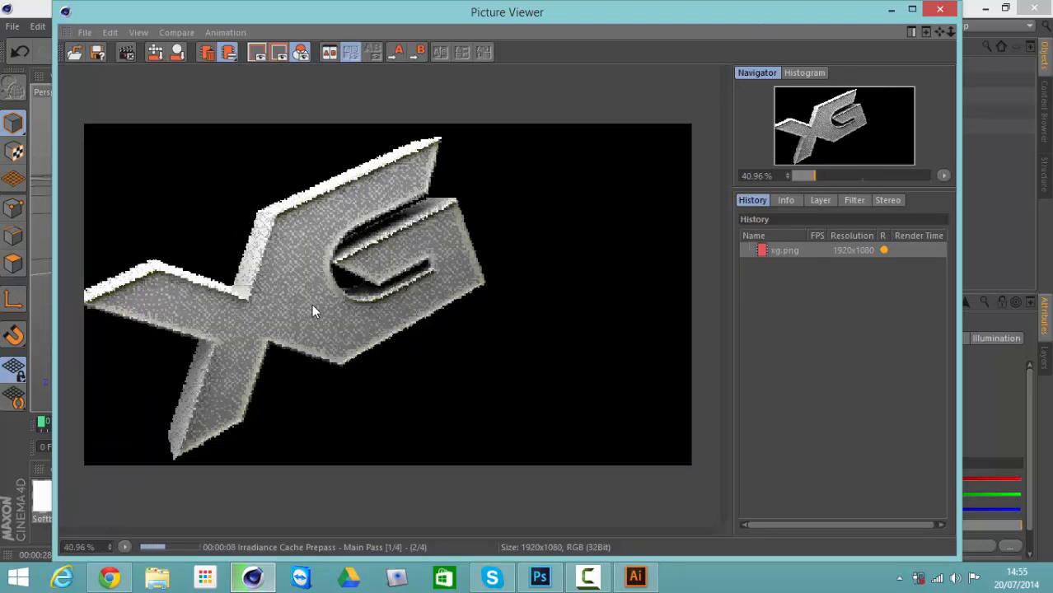
mouse_move(357, 20)
left_mouse_down()
mouse_move(613, 4)
mouse_move(370, 36)
left_mouse_up()
left_click(952, 29)
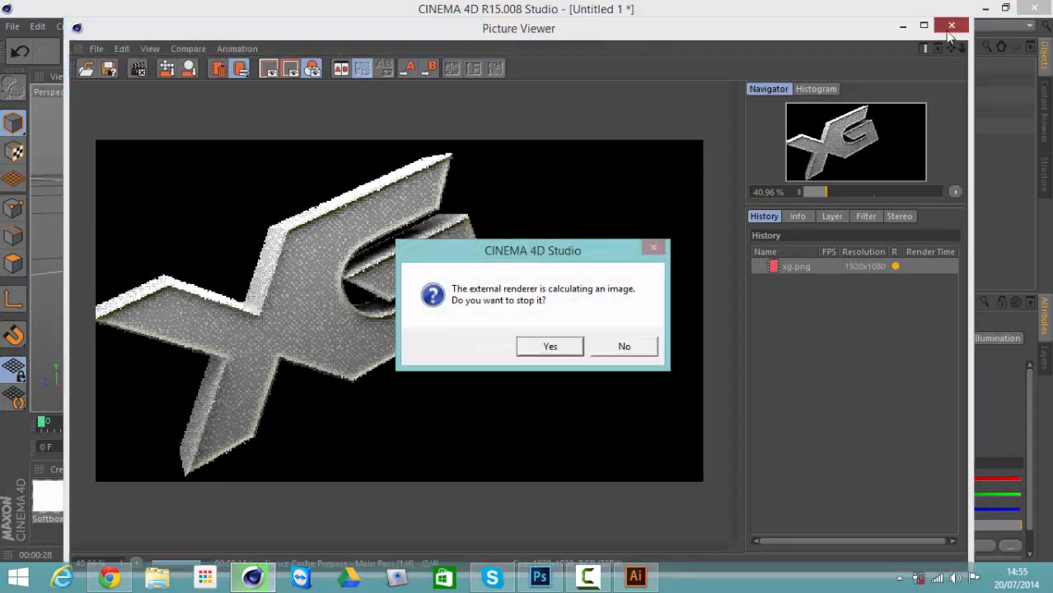
left_click(560, 349)
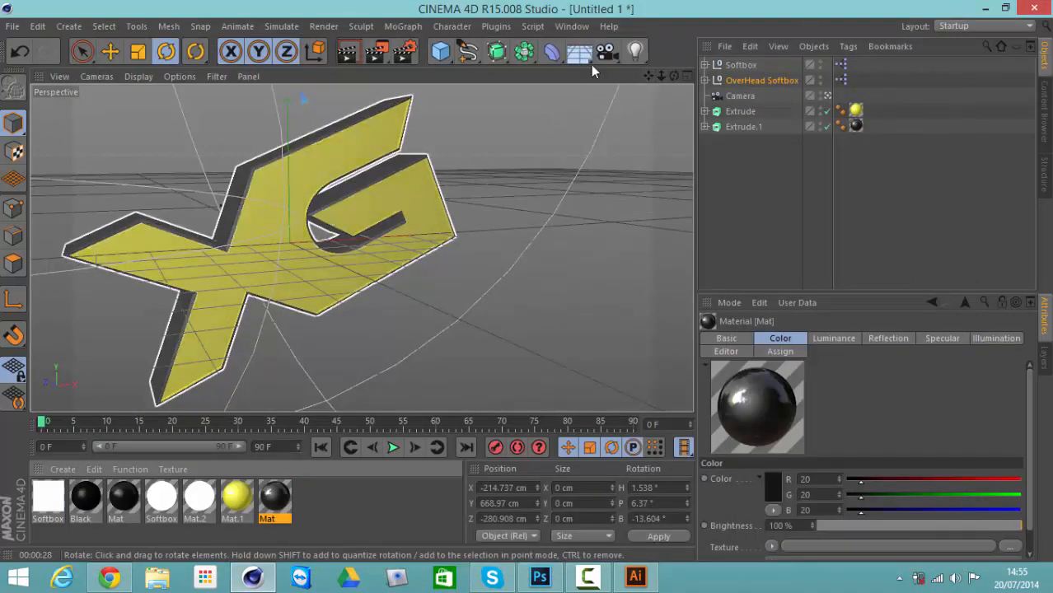
Reframe the camera so the whole logo sits inside the image and render it to the Picture Viewer
left_click_drag(650, 76, 528, 282)
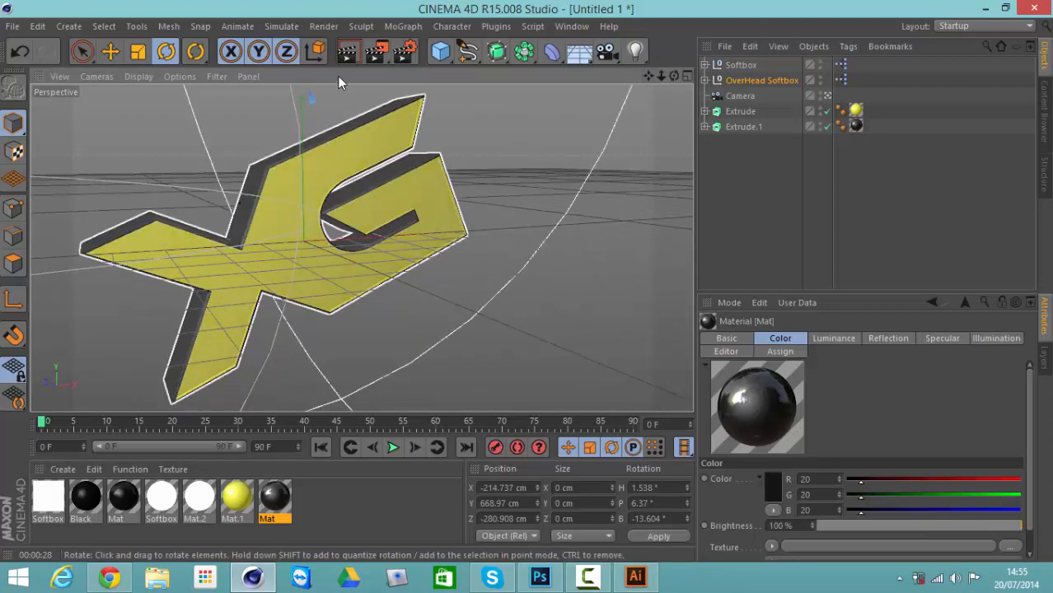
left_click(380, 54)
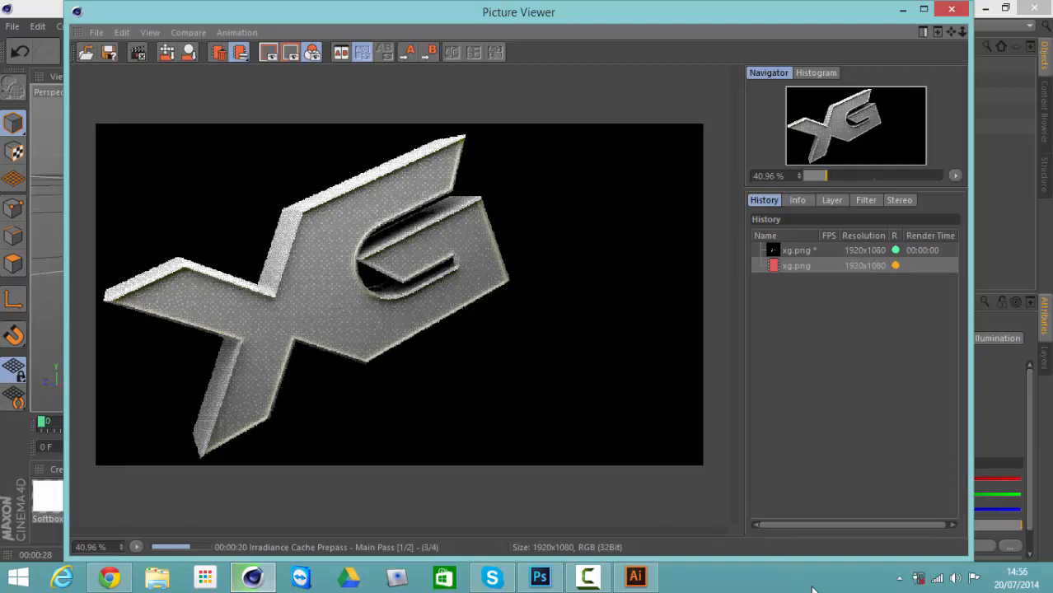
left_click(595, 580)
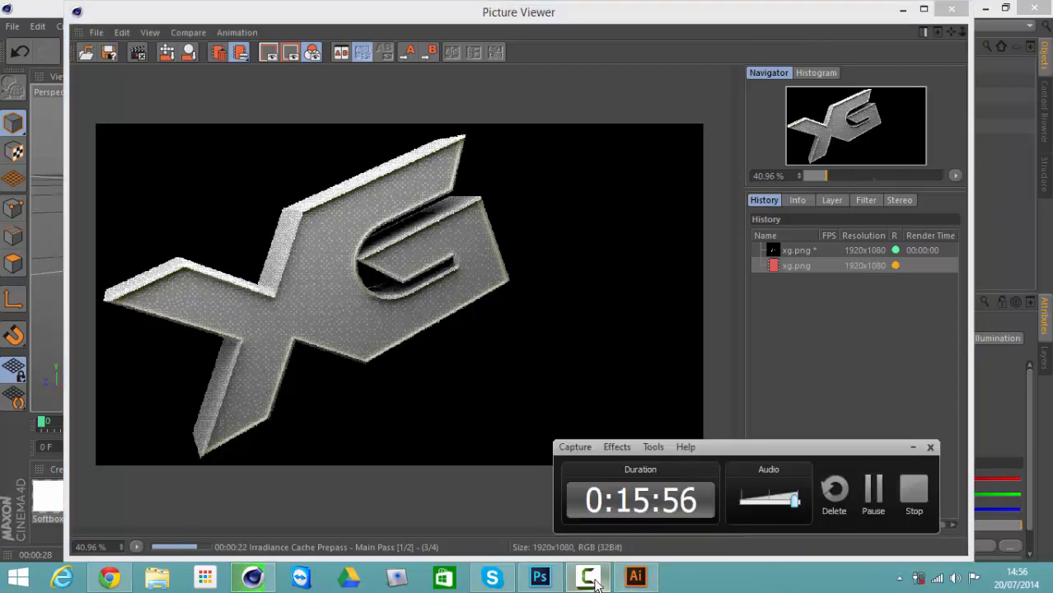
left_click(594, 580)
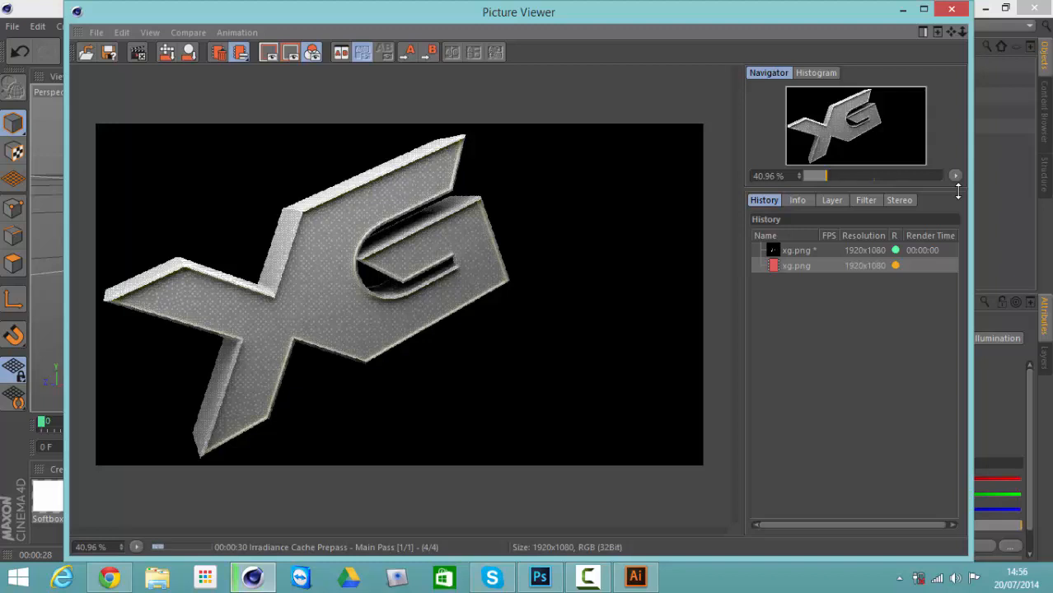
left_click(587, 577)
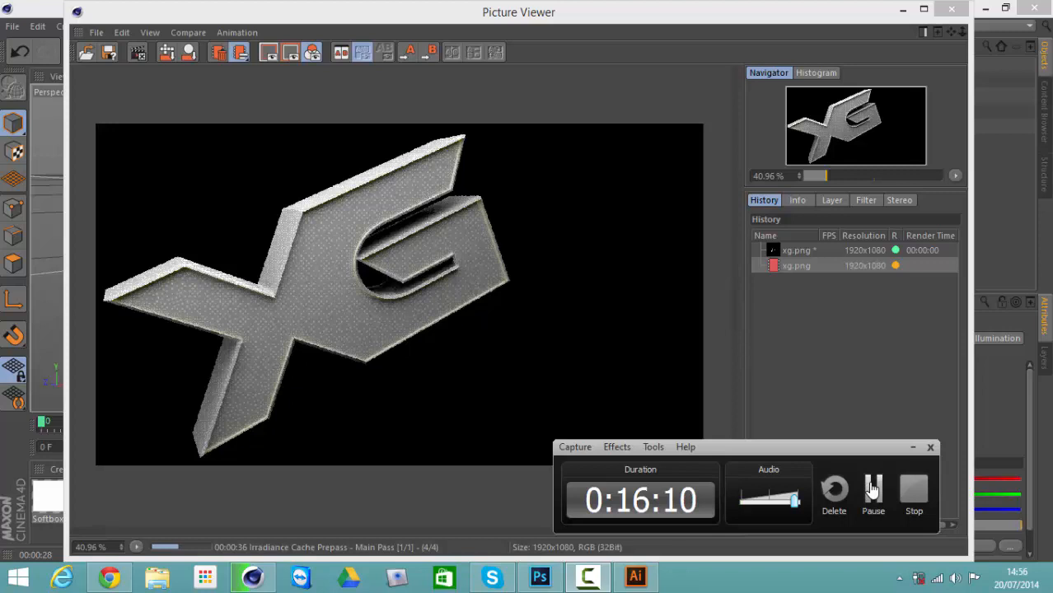
left_click(872, 489)
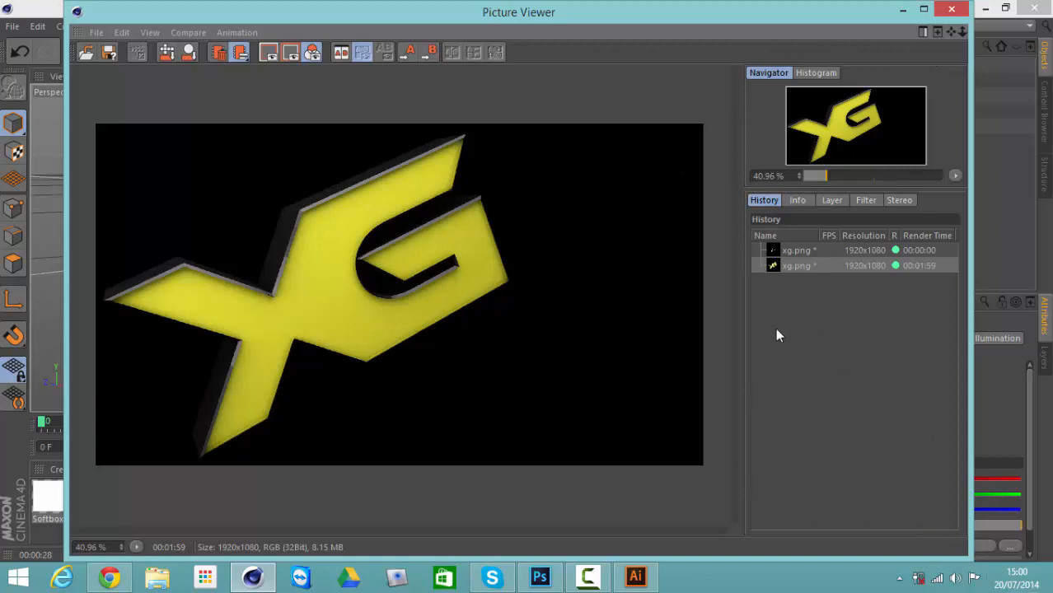
Close the finished render, open the saved xg image from the desktop and examine its edges and transparent background up close
left_click(948, 11)
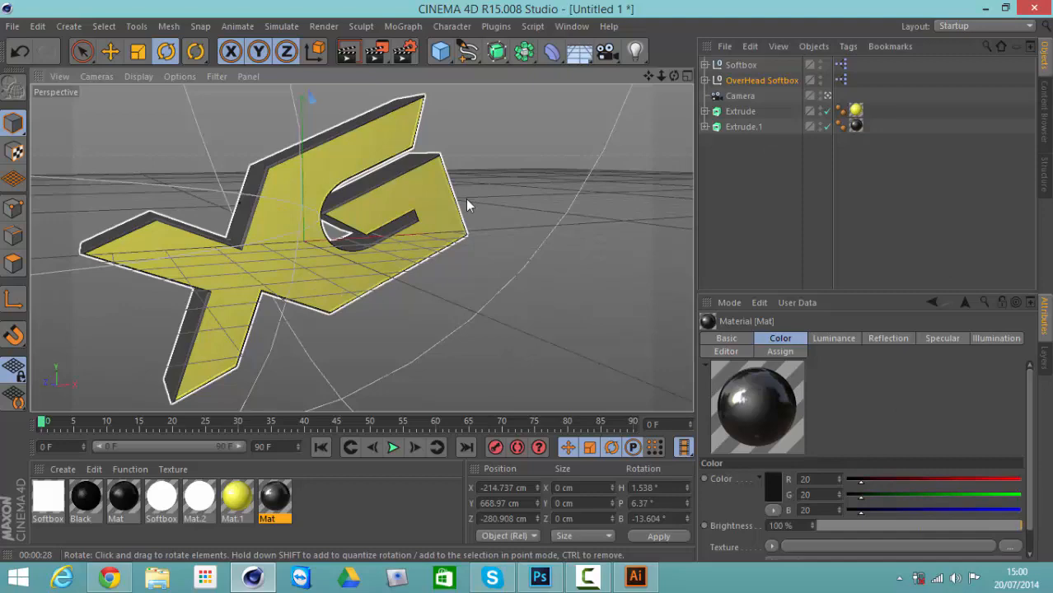
mouse_move(993, 587)
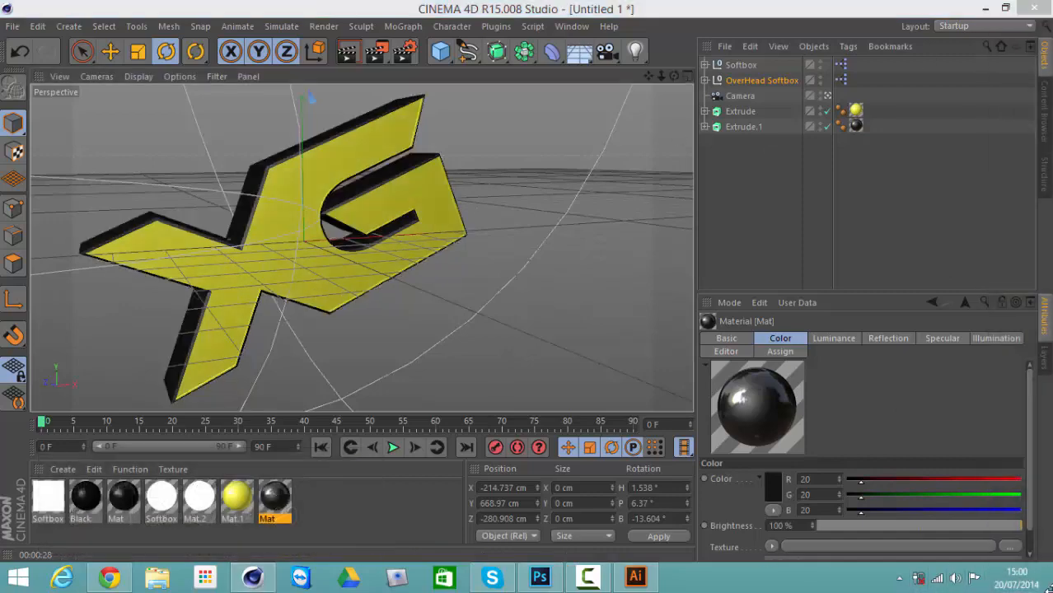
left_click(1044, 585)
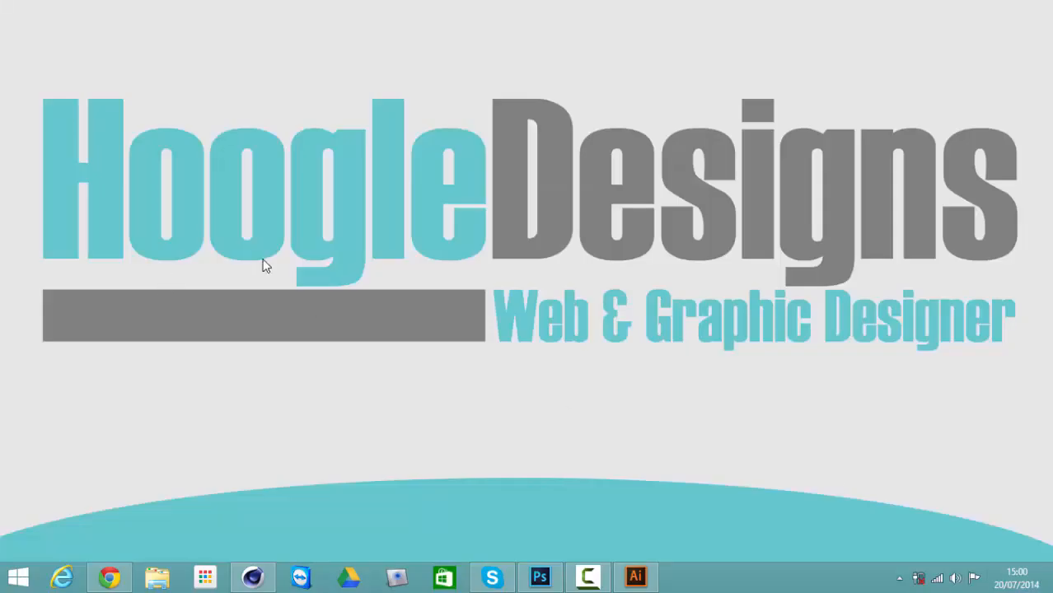
double_click(23, 274)
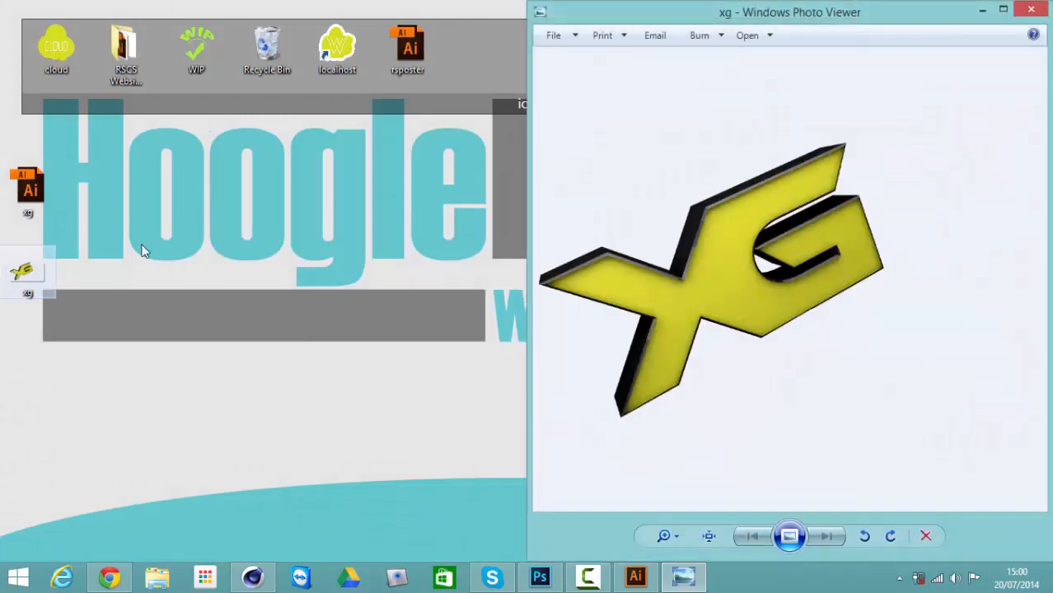
scroll(694, 239, "up", 4)
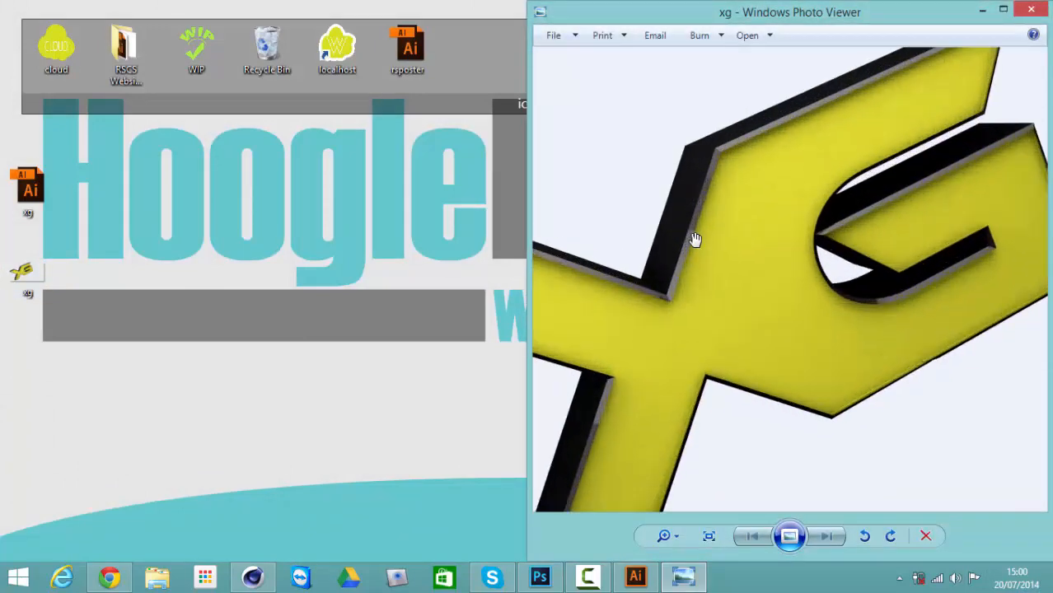
scroll(694, 239, "down", 3)
left_click(1031, 9)
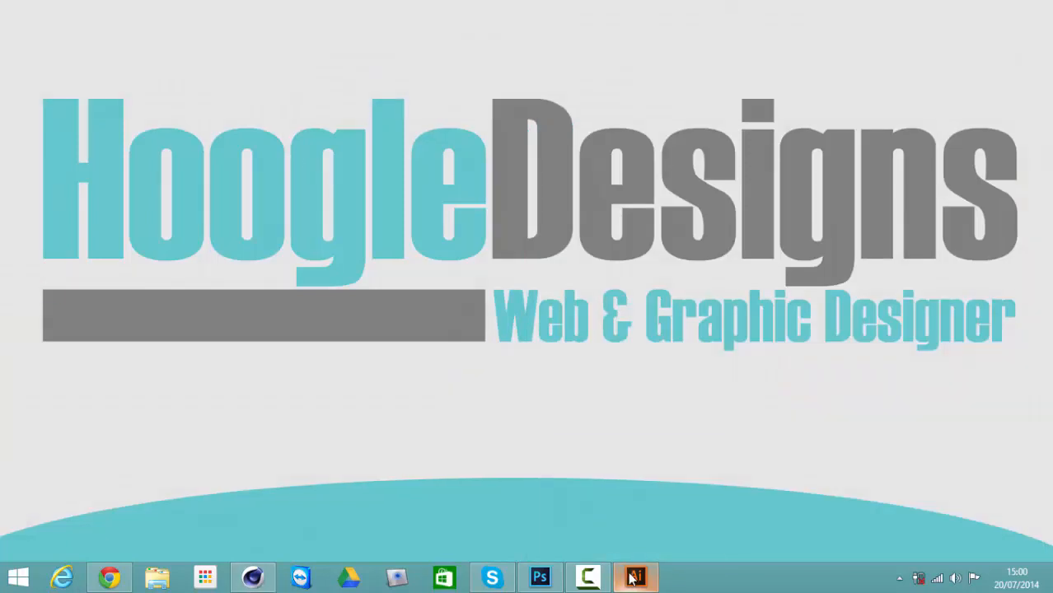
Switch to Cinema 4D and delete both extruded logo objects, keeping the softboxes and the camera
left_click(251, 579)
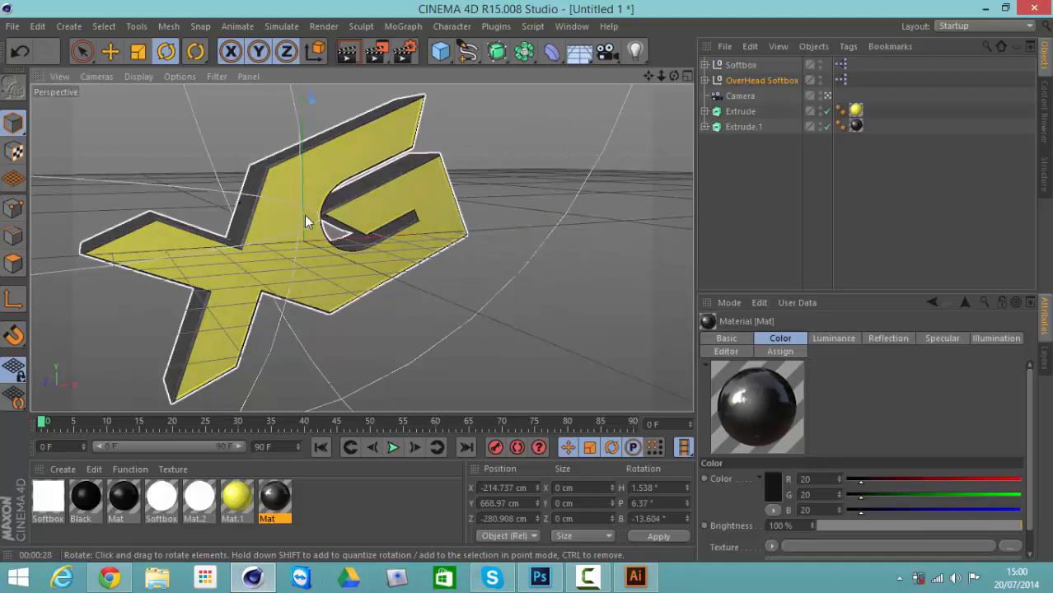
left_click(305, 215)
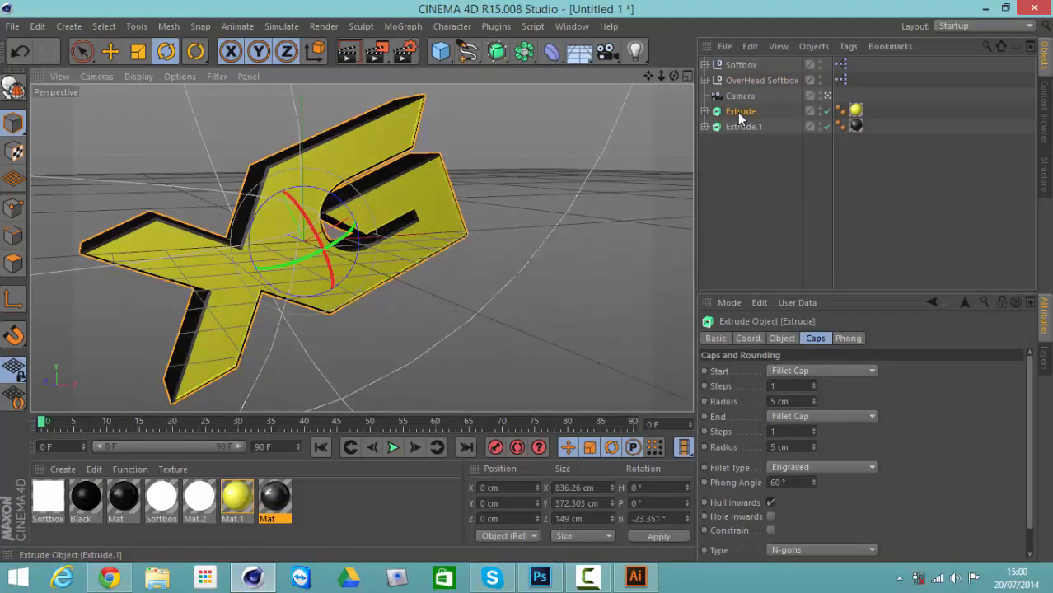
left_click(755, 158)
left_click_drag(758, 157, 722, 102)
key("Delete")
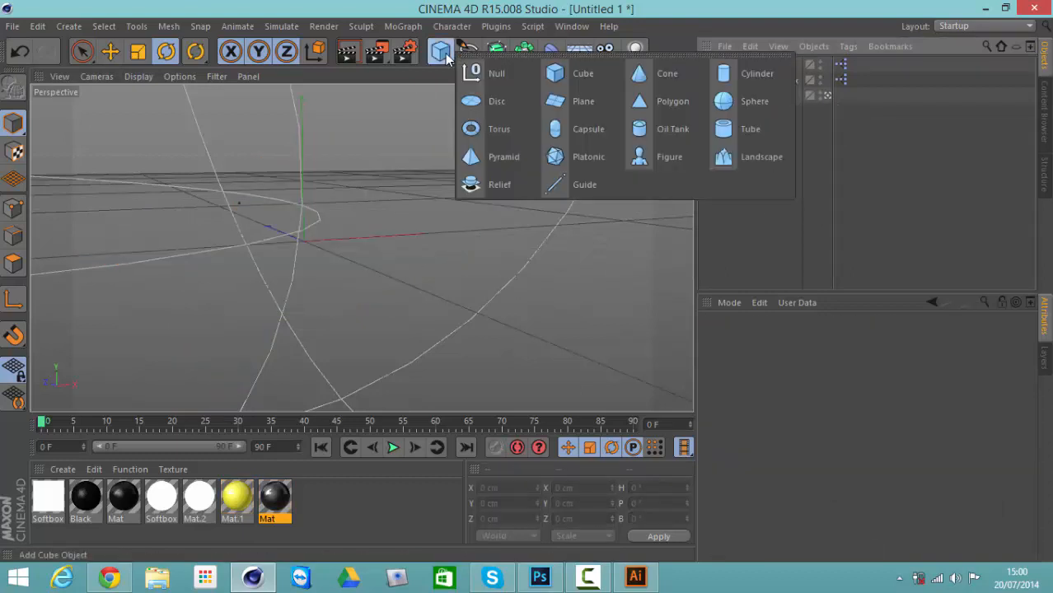
Add a cube and break it into 25 random pieces with the Thrausi plugin, then minimize the plugin window
left_click(580, 73)
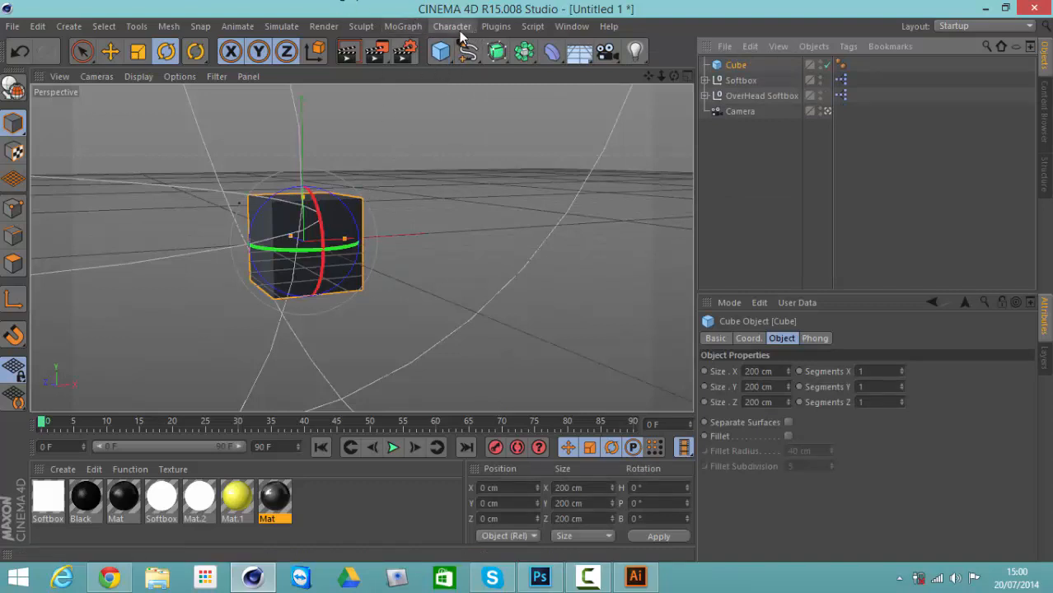
left_click(496, 28)
mouse_move(510, 82)
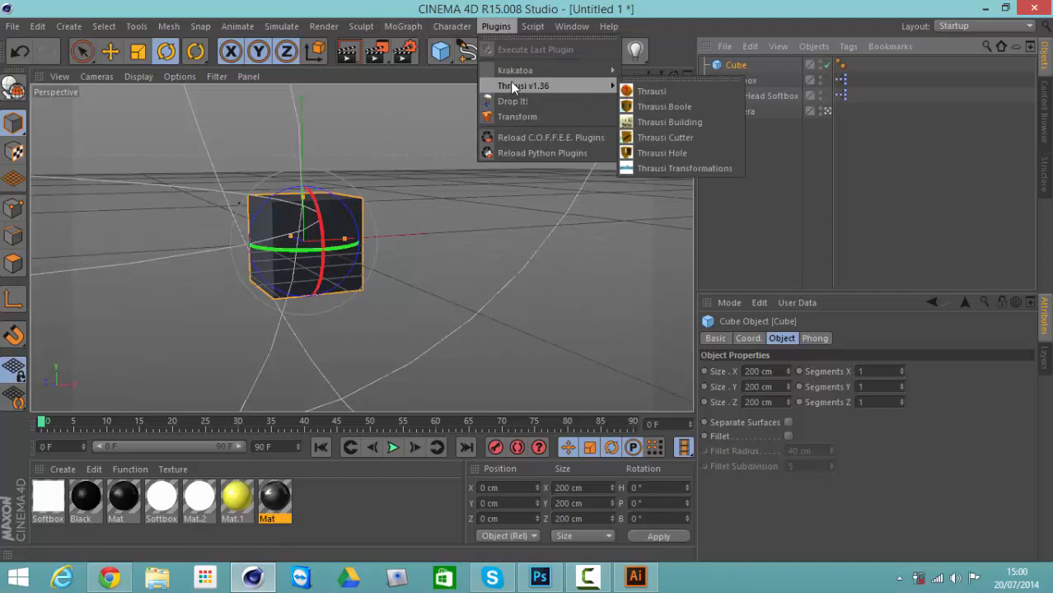
left_click(651, 90)
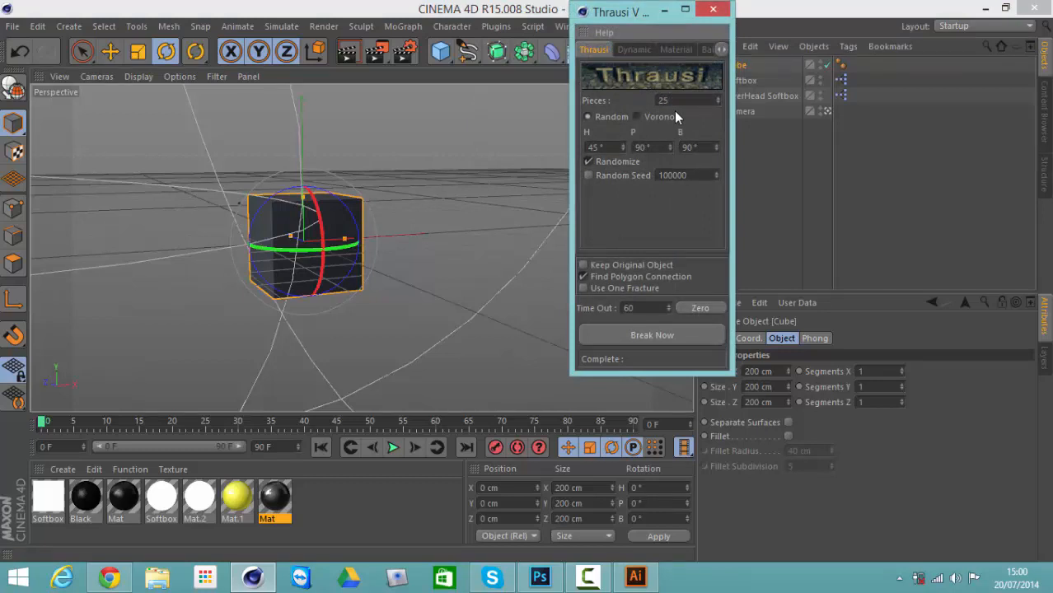
left_click(662, 336)
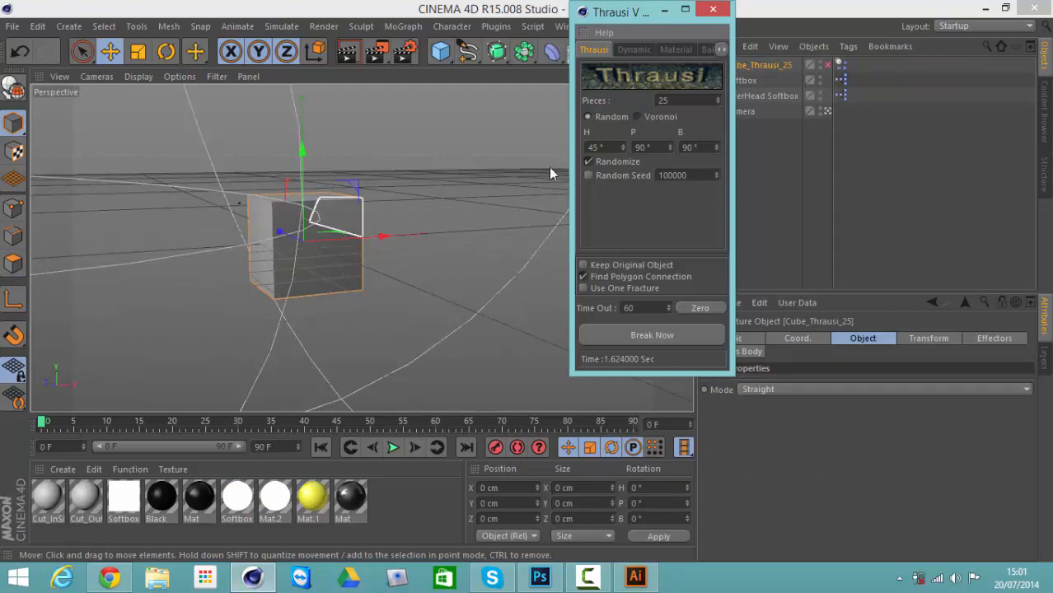
left_click(671, 9)
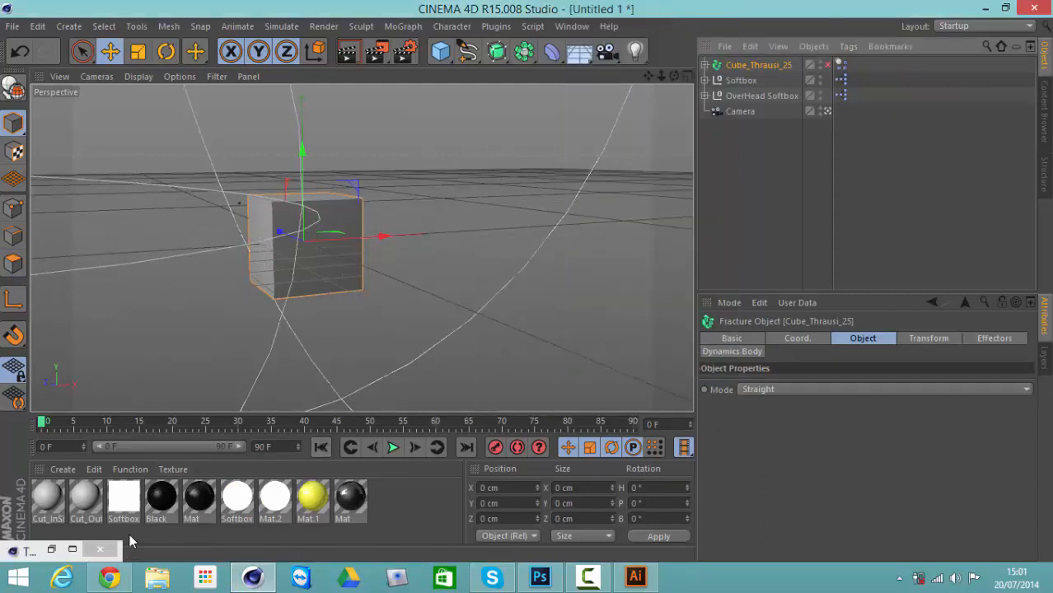
Set the color of the Cut_InSide material to bright yellow, RGB 255, 238, 0
left_click(47, 497)
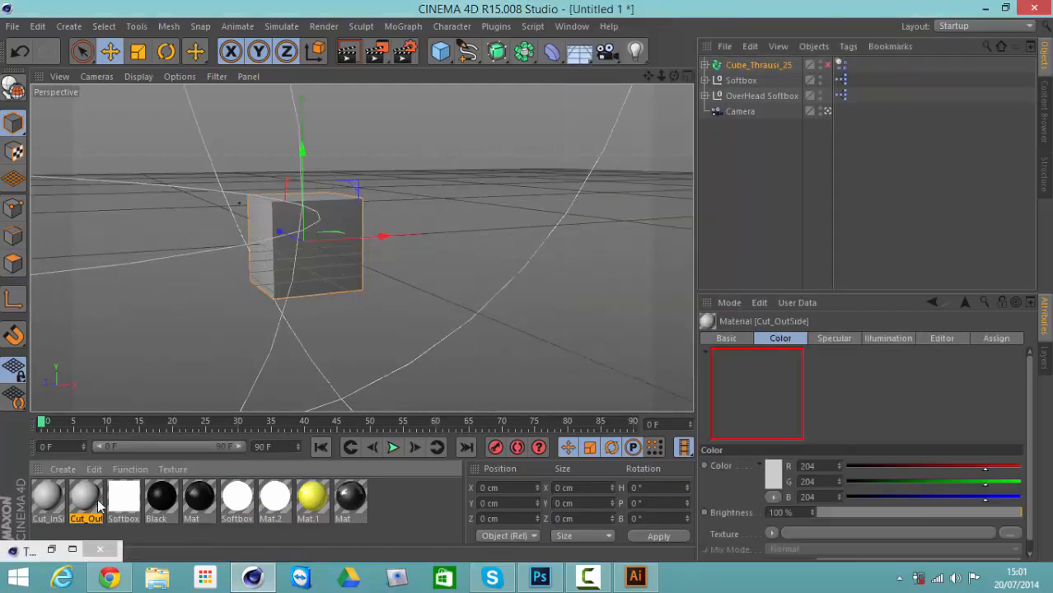
double_click(39, 502)
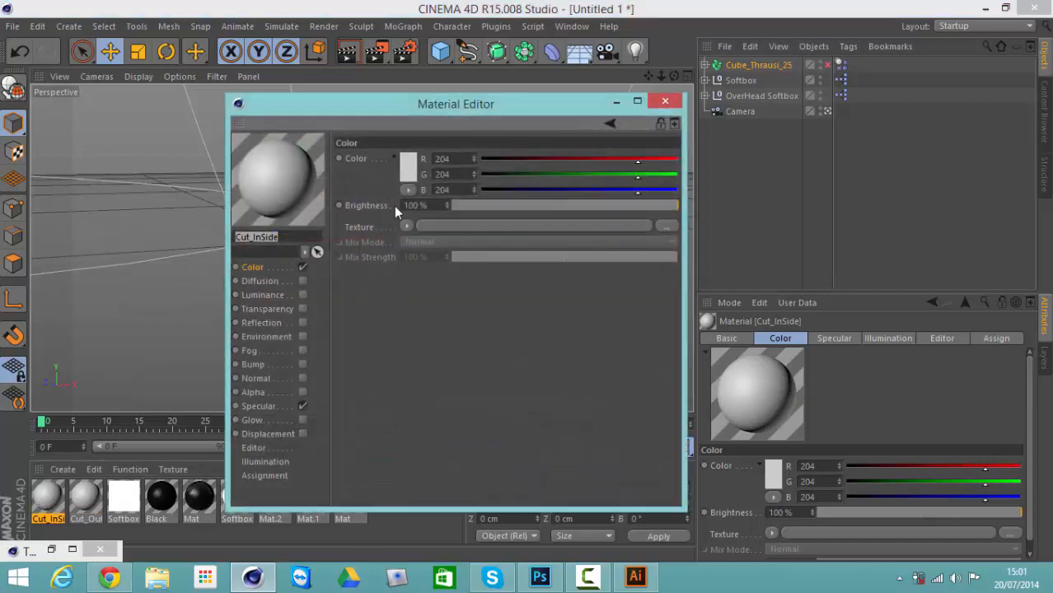
left_click(407, 168)
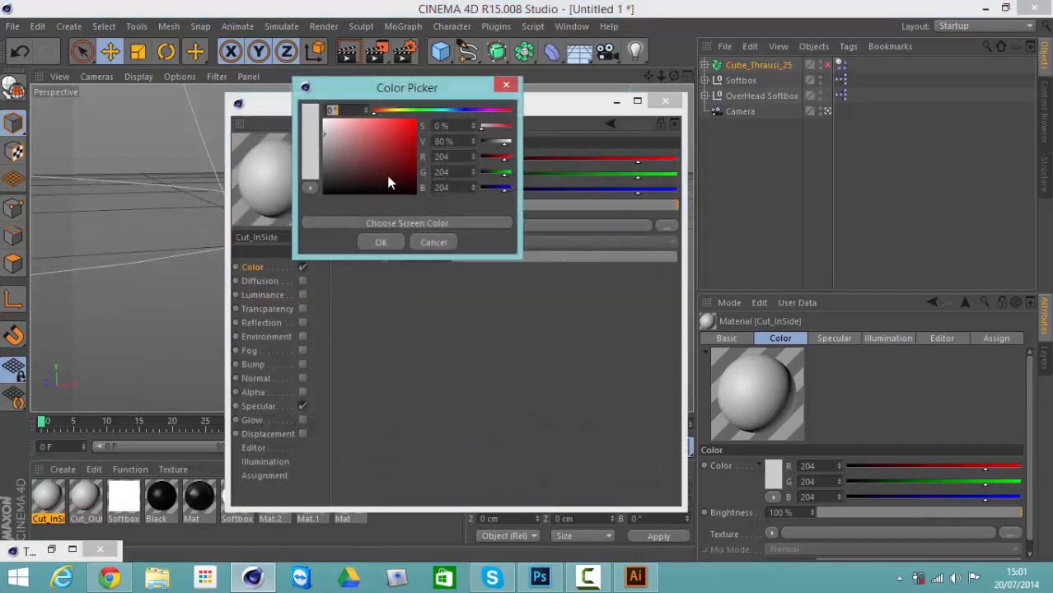
left_click(395, 112)
left_click_drag(402, 120, 416, 123)
left_click(380, 242)
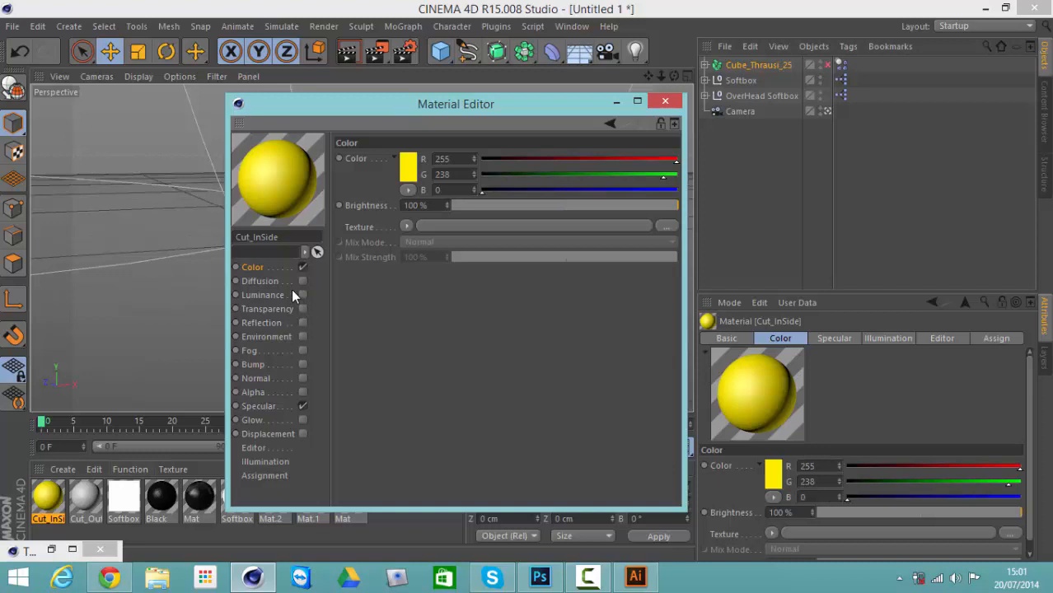
Enable transparency on the Cut_InSide material with 72% brightness and a refraction of 1.1
left_click(278, 308)
left_click(302, 308)
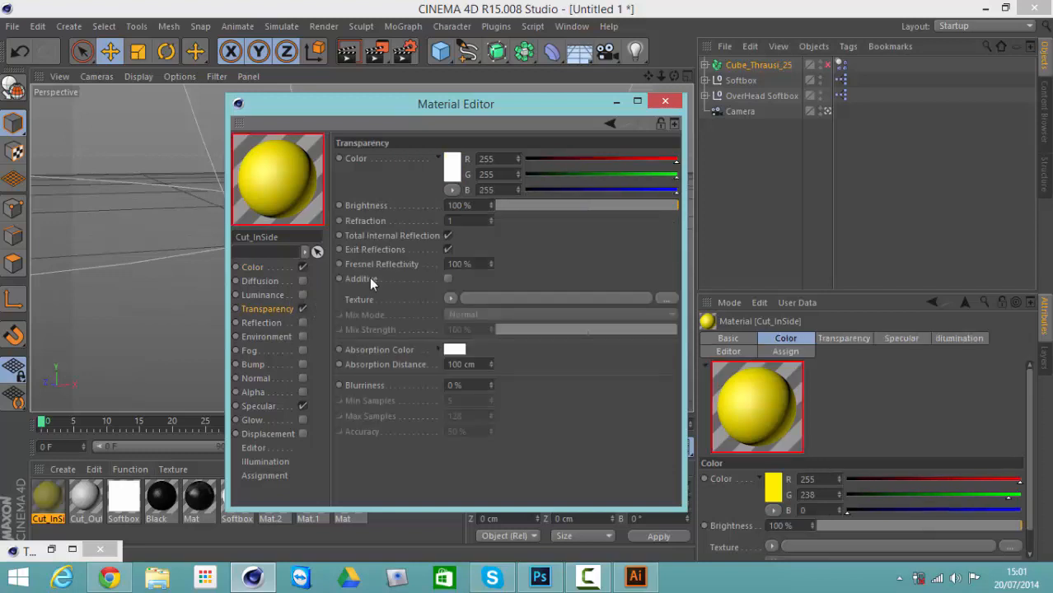
left_click(635, 205)
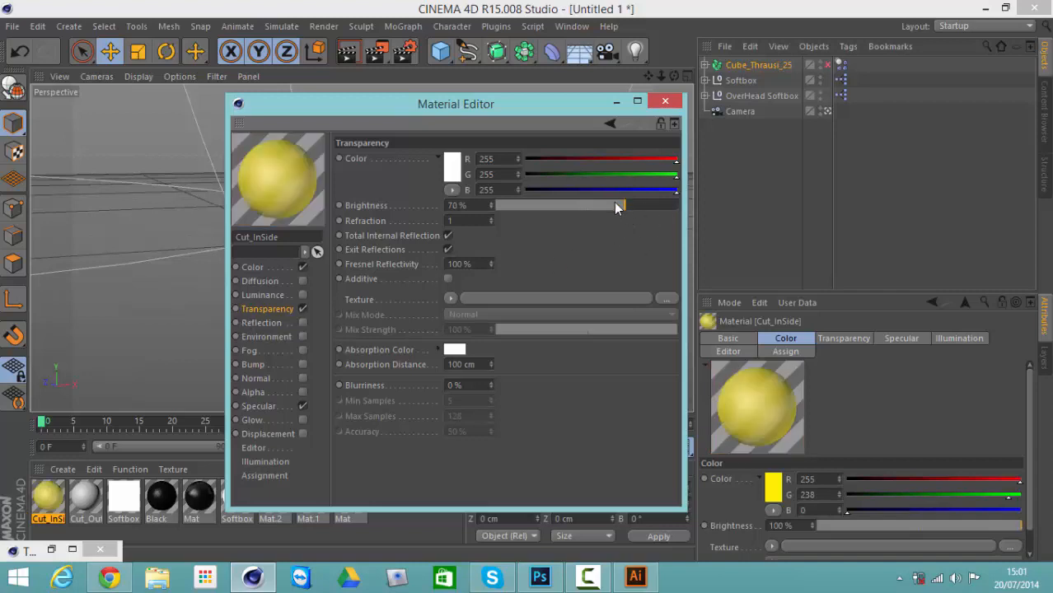
left_click(490, 219)
left_click(491, 219)
left_click(491, 220)
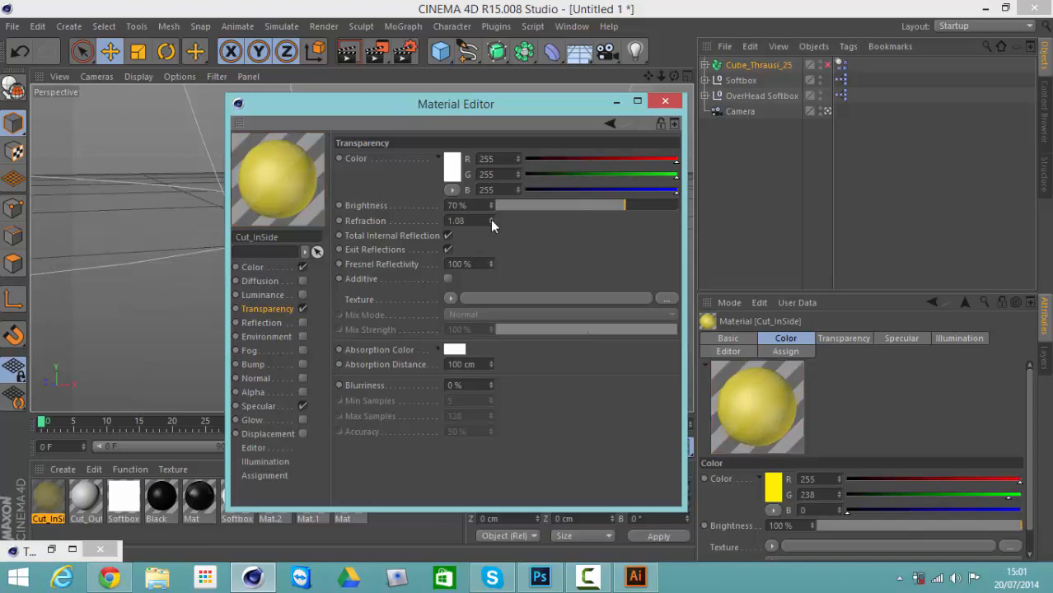
left_click(491, 219)
left_click(491, 219)
left_click(491, 219)
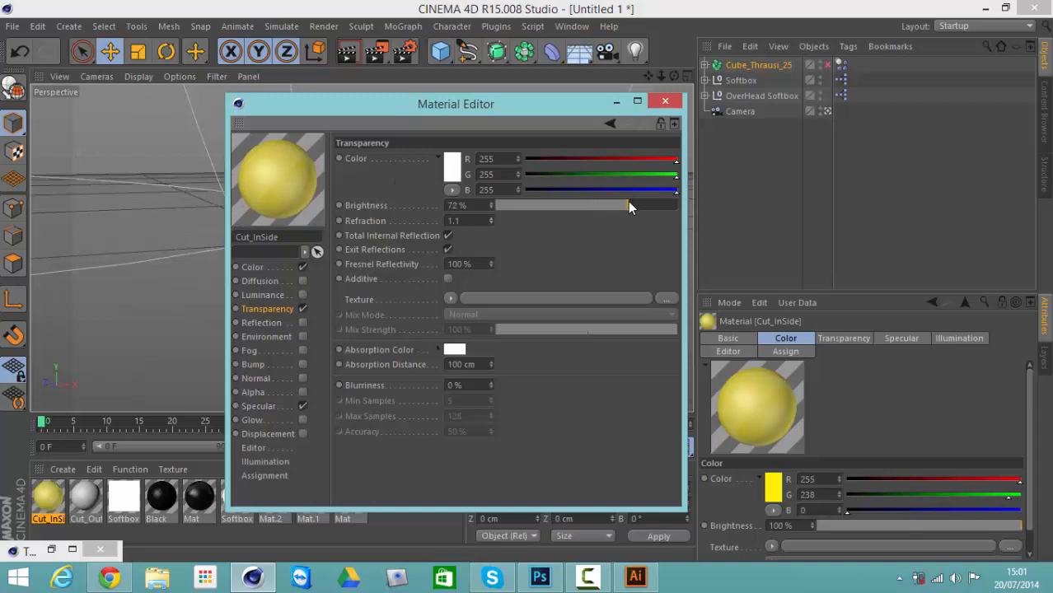
Enable reflection on the Cut_InSide material with a Fresnel texture and close its editor
left_click(303, 322)
left_click(407, 255)
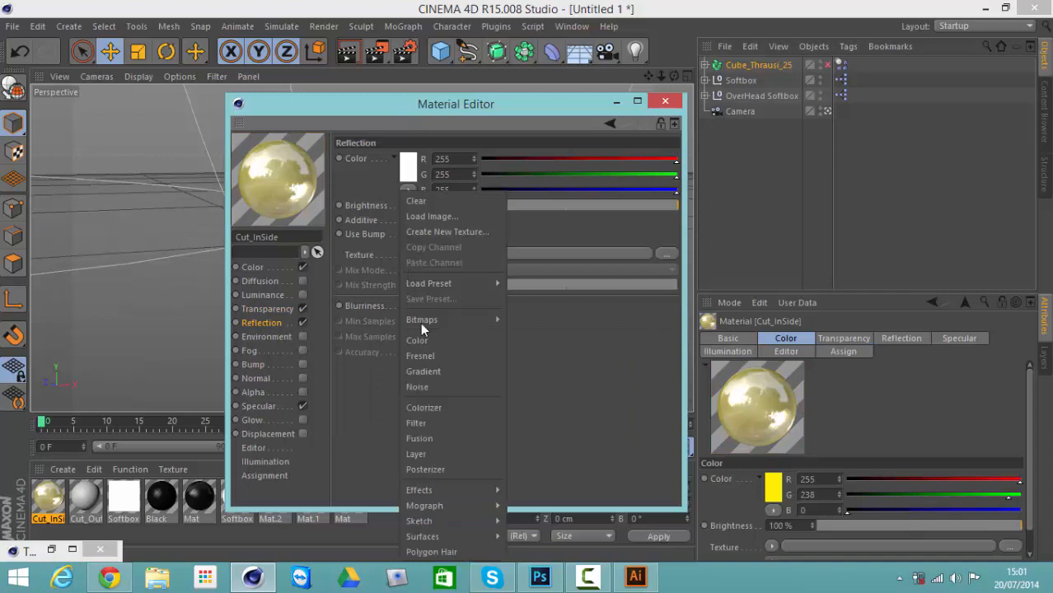
left_click(447, 357)
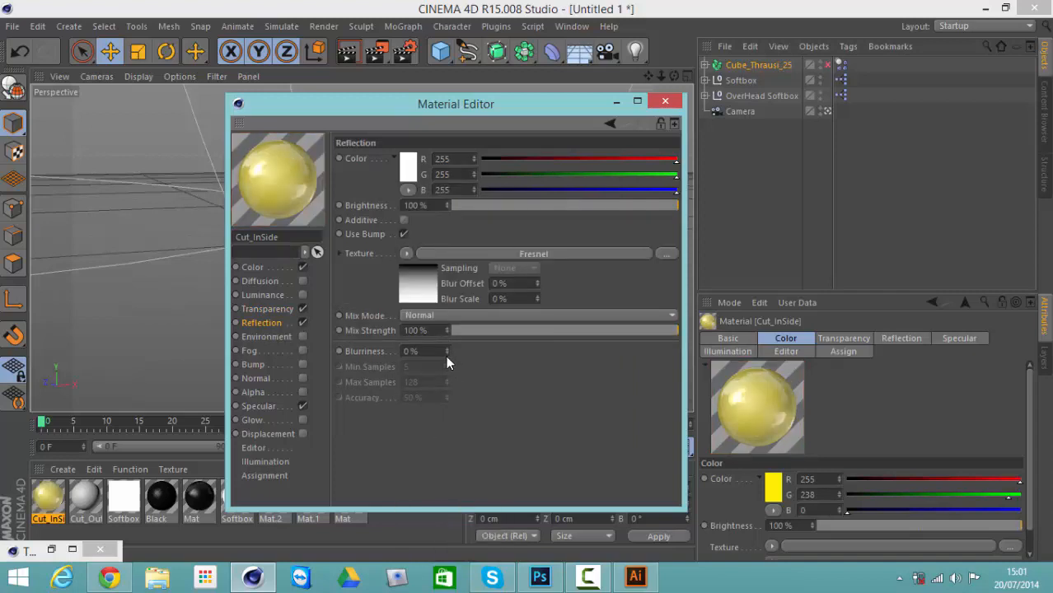
left_click(666, 103)
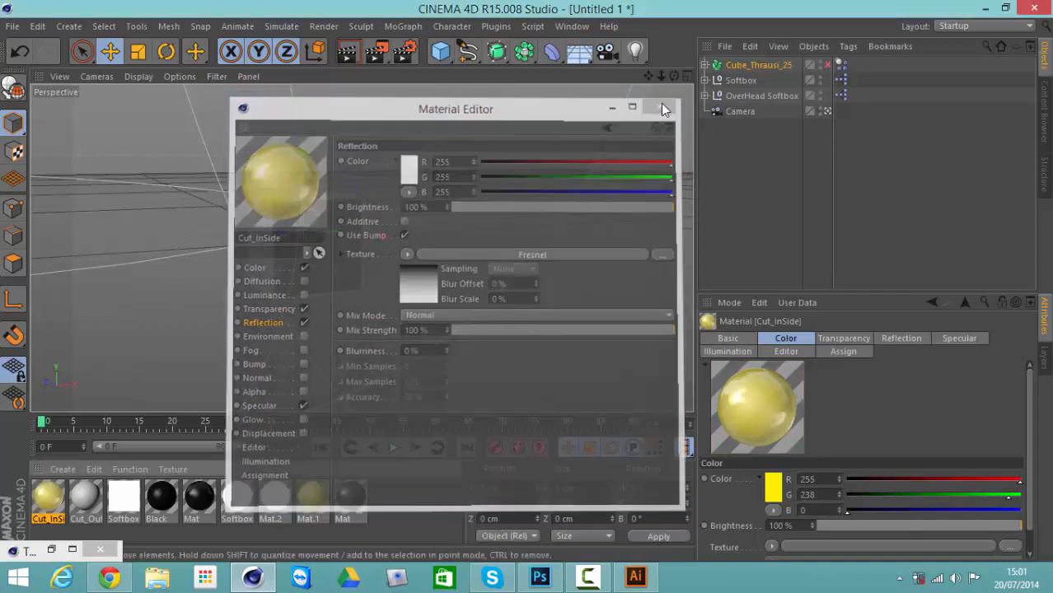
Set the color of the Cut_OutSide material to dark golden yellow, RGB 205, 167, 15
double_click(86, 496)
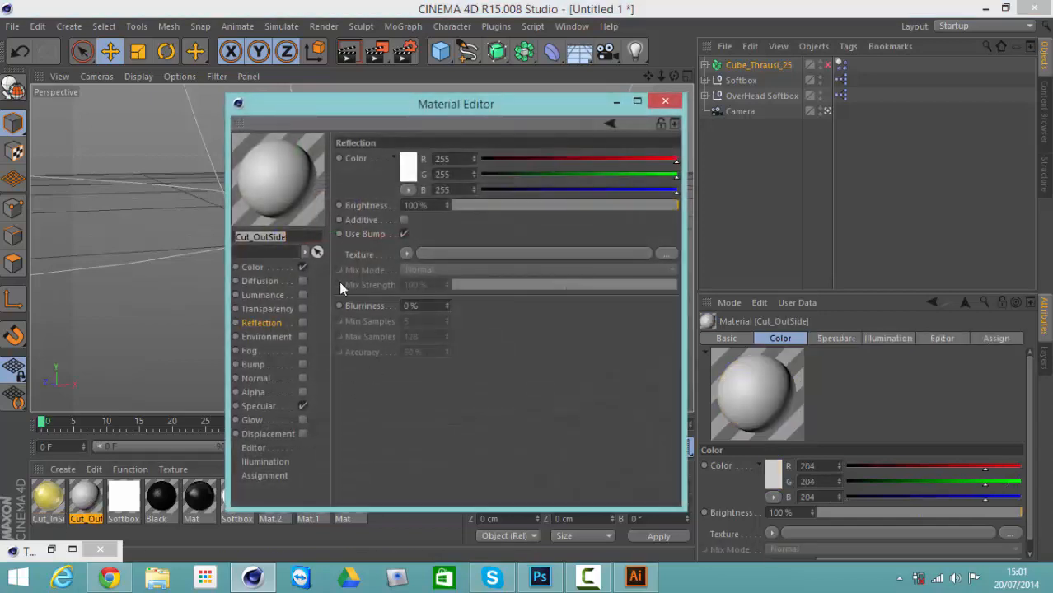
left_click(263, 265)
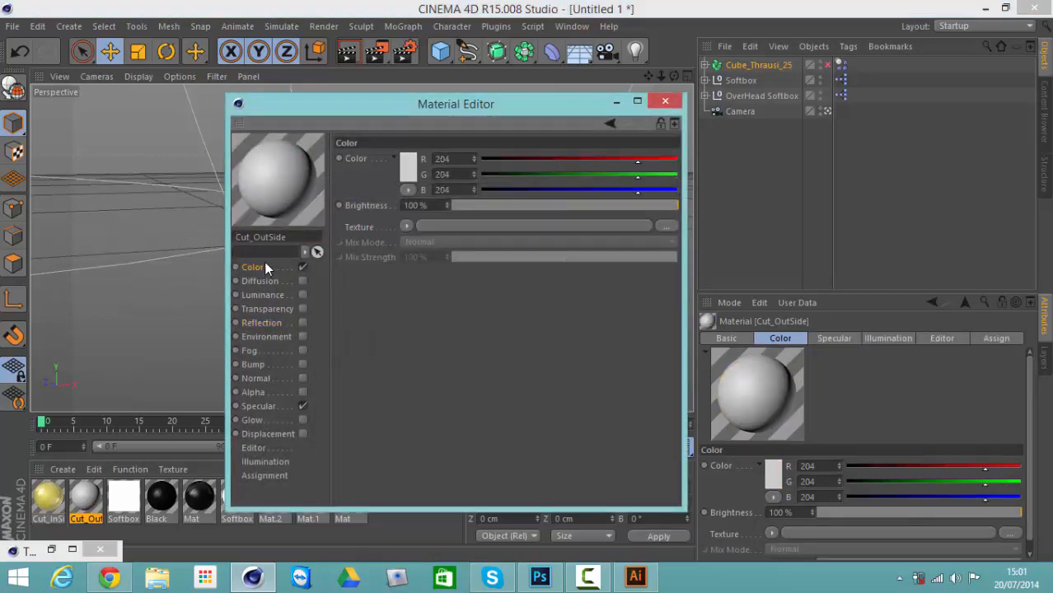
left_click(409, 167)
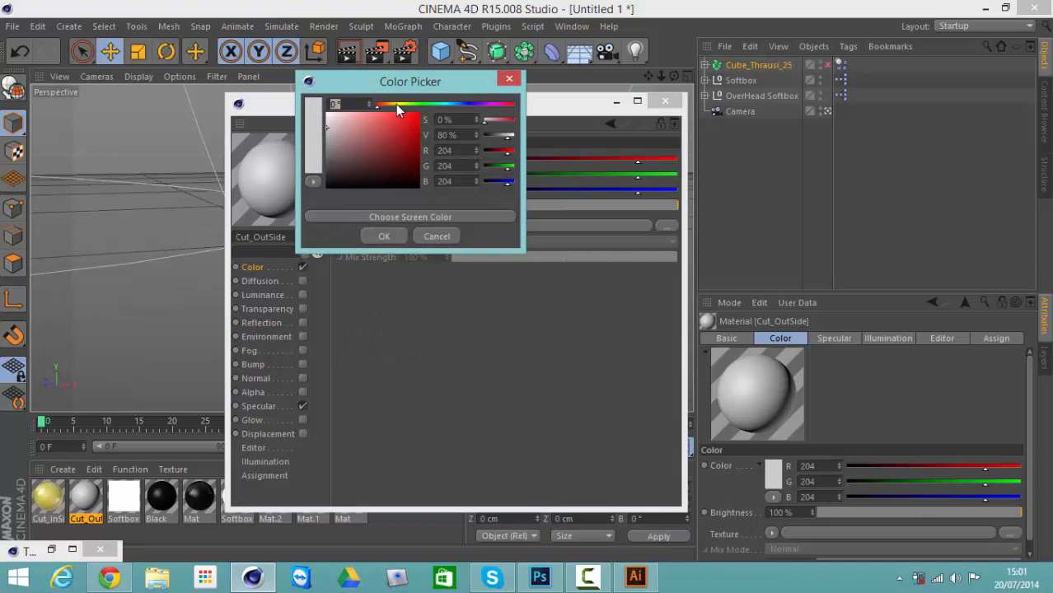
left_click(395, 104)
left_click(413, 132)
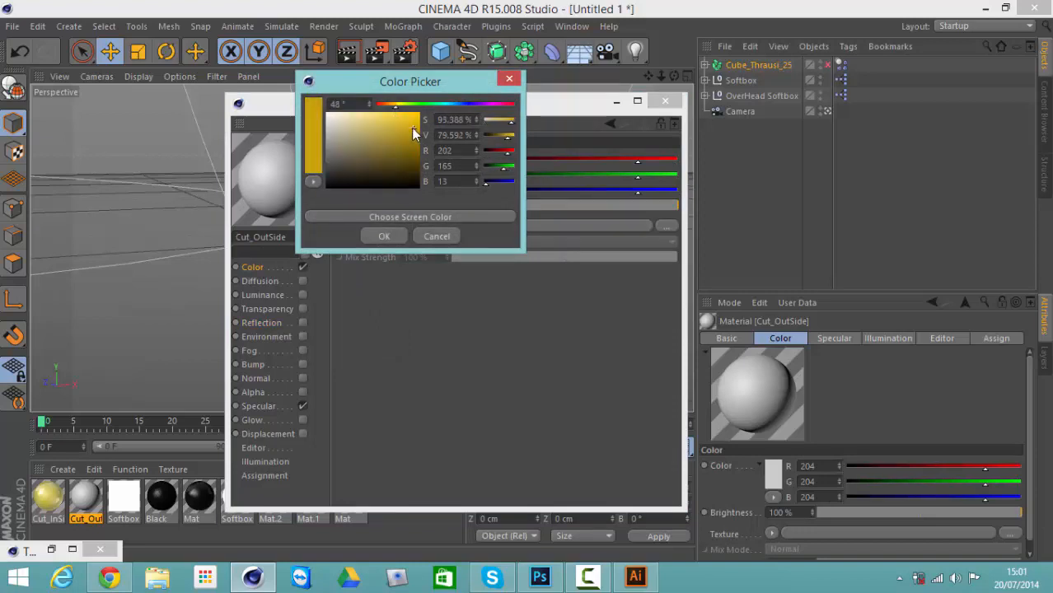
left_click(384, 235)
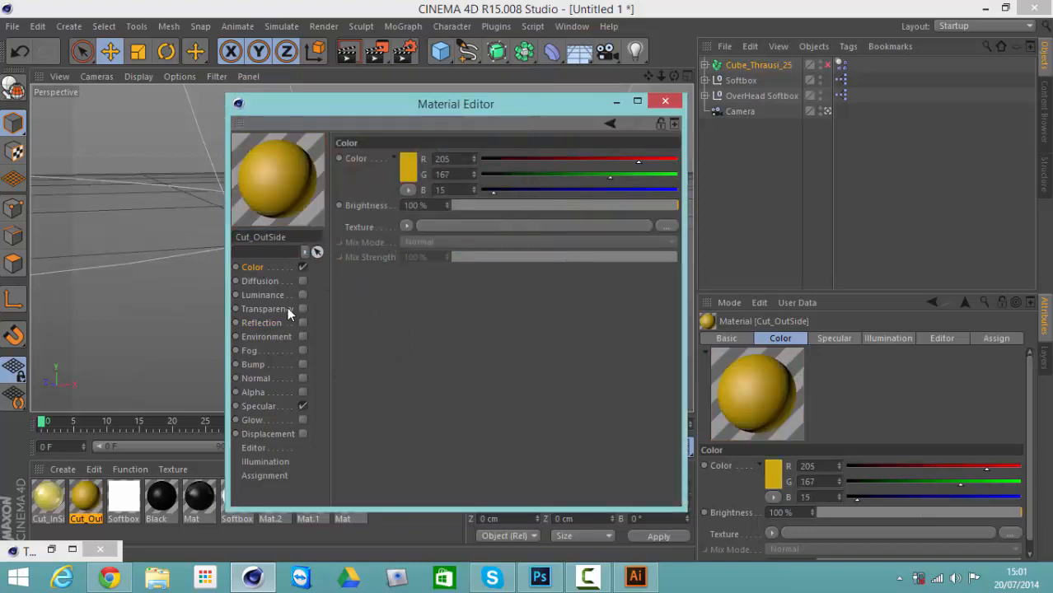
Enable transparency on the Cut_OutSide material with 56% brightness and raise its refraction slightly
left_click(302, 309)
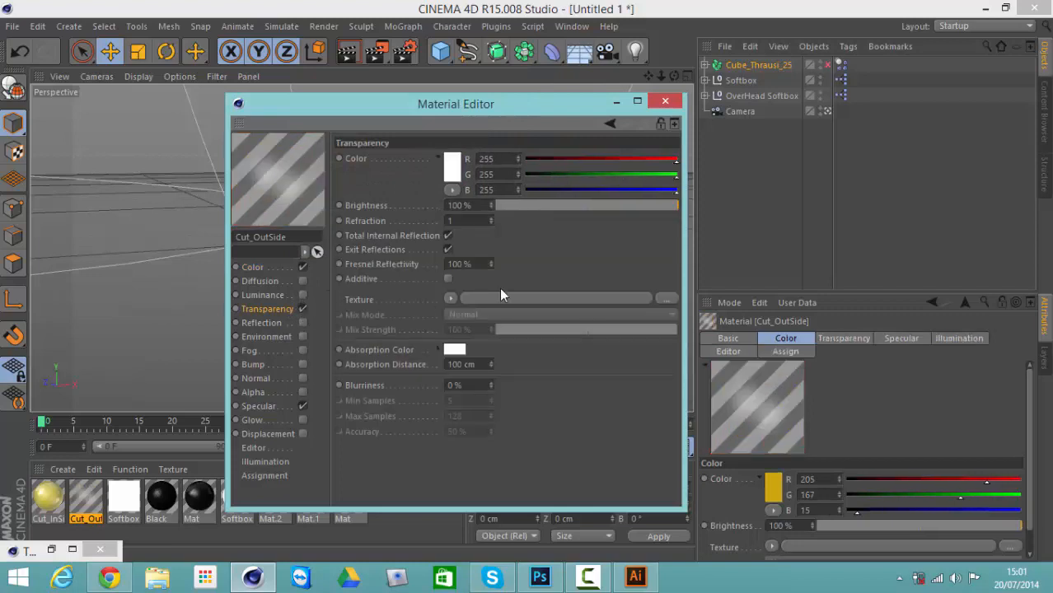
left_click(639, 206)
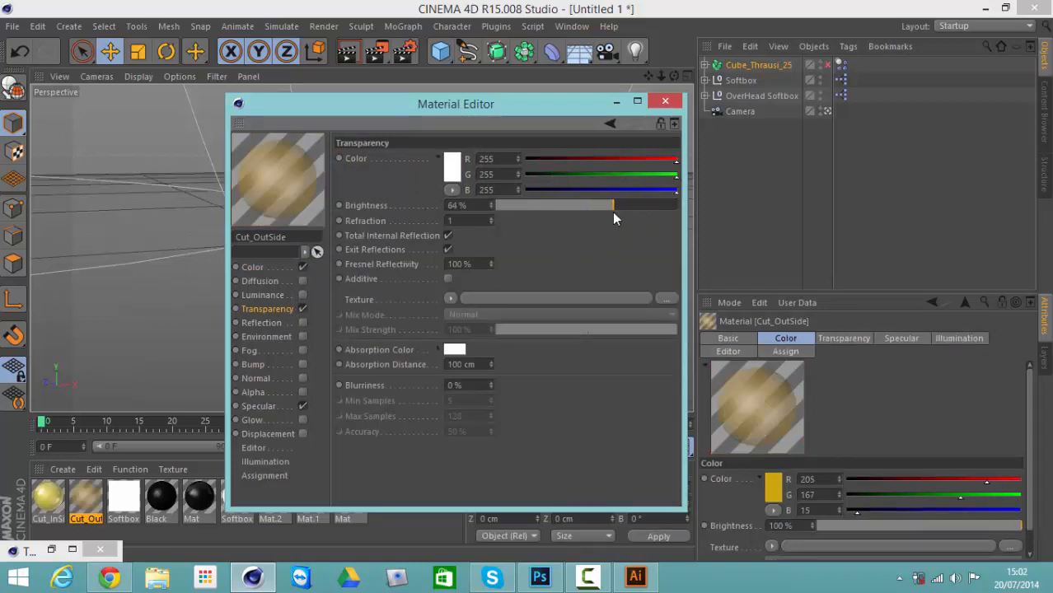
left_click_drag(594, 207, 598, 207)
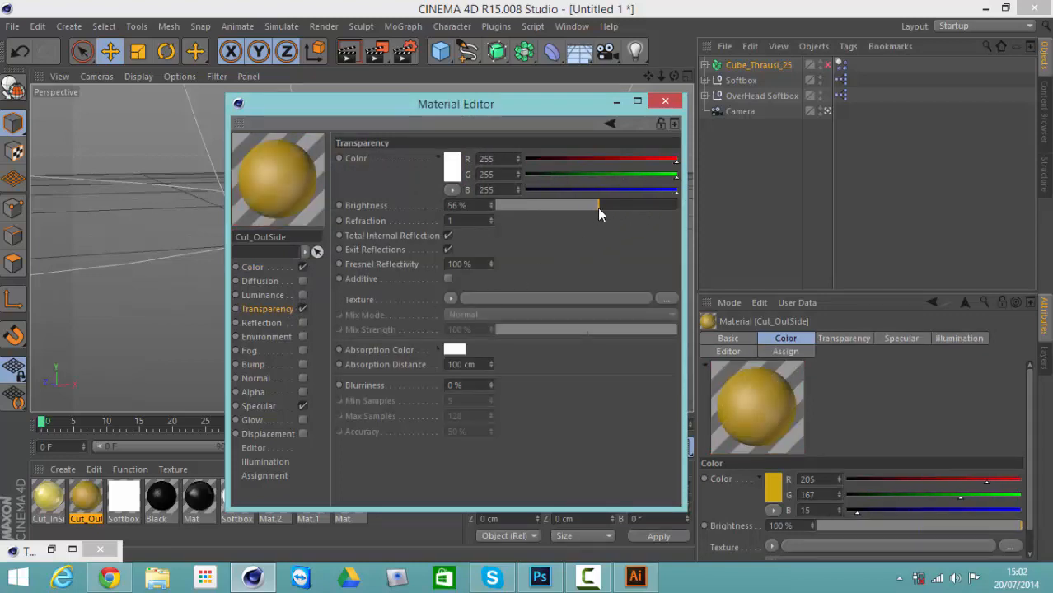
left_click(491, 219)
left_click(491, 218)
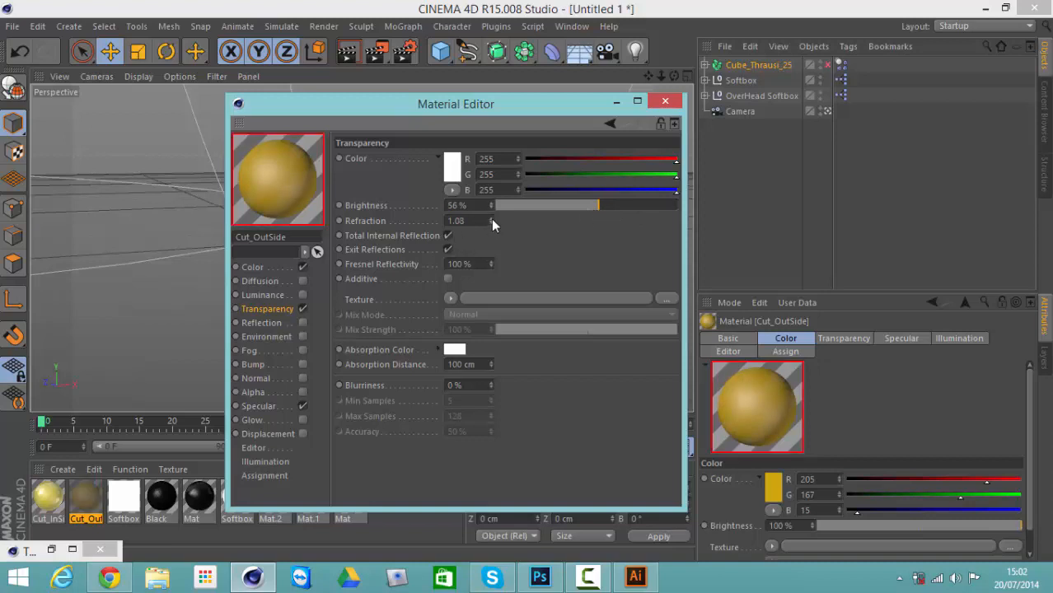
left_click(491, 219)
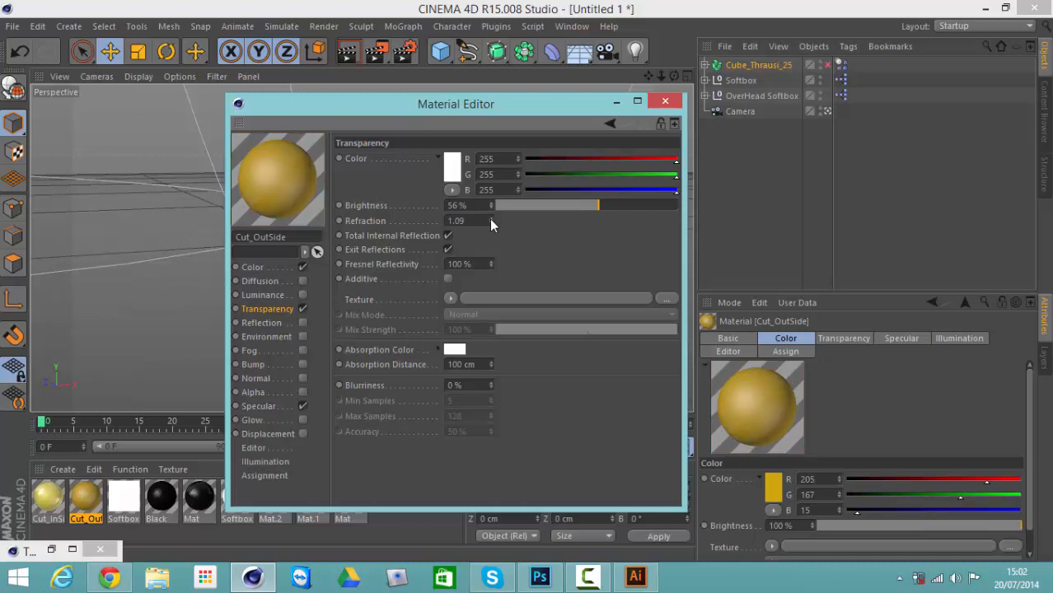
left_click(490, 218)
left_click(490, 218)
left_click(491, 218)
Enable reflection on the Cut_OutSide material with a Fresnel texture and the reflection color RGB 228, 218, 64
left_click(302, 322)
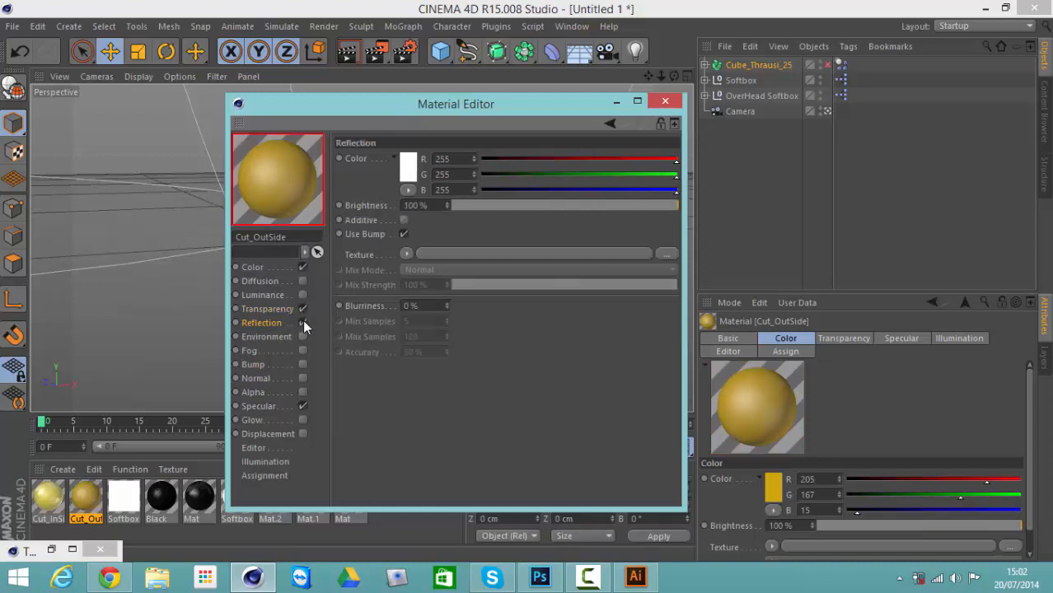
left_click(404, 253)
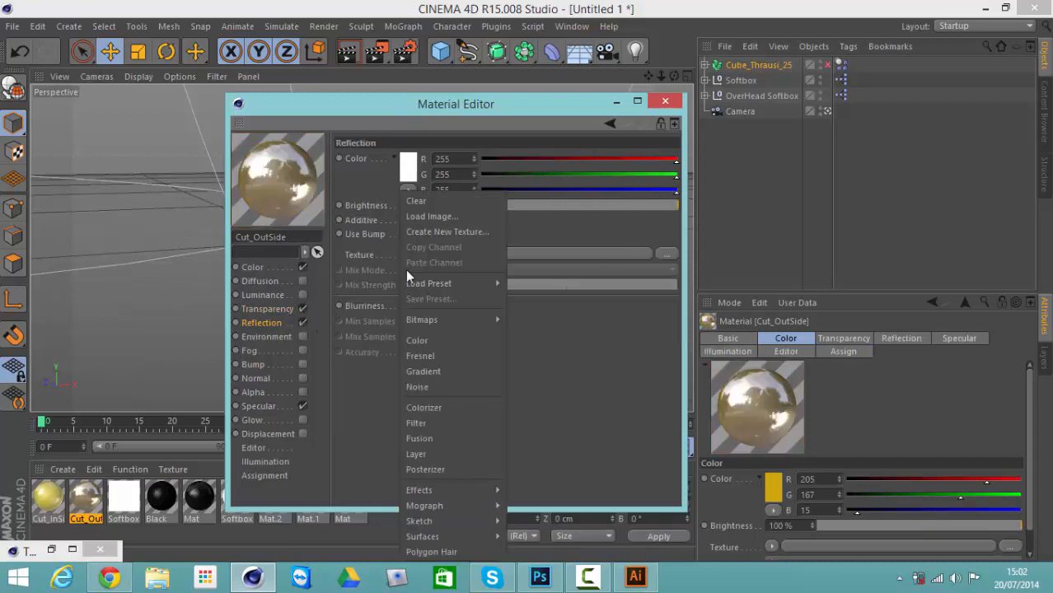
left_click(433, 356)
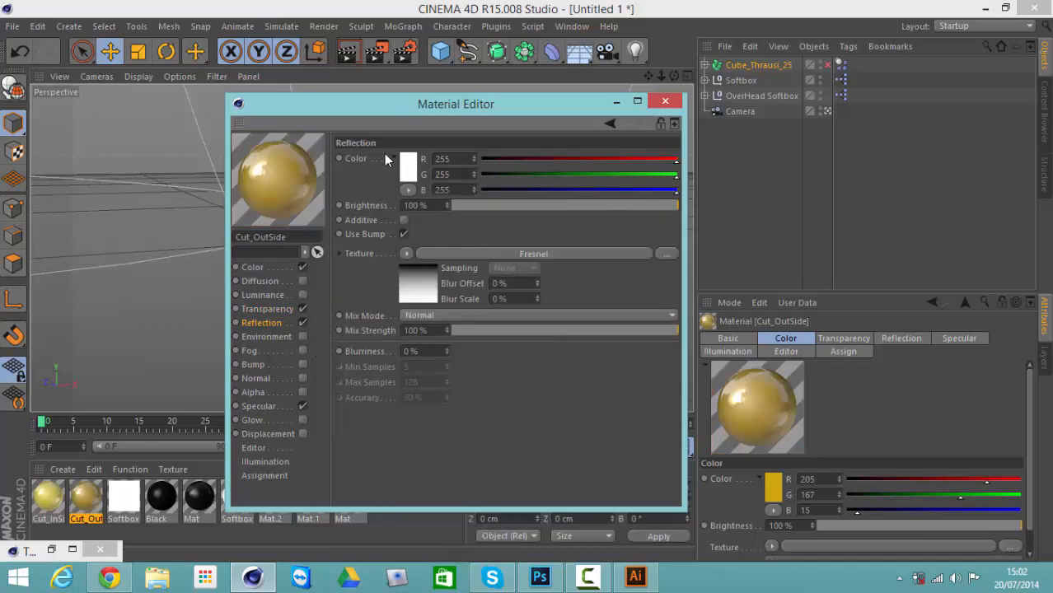
left_click(408, 167)
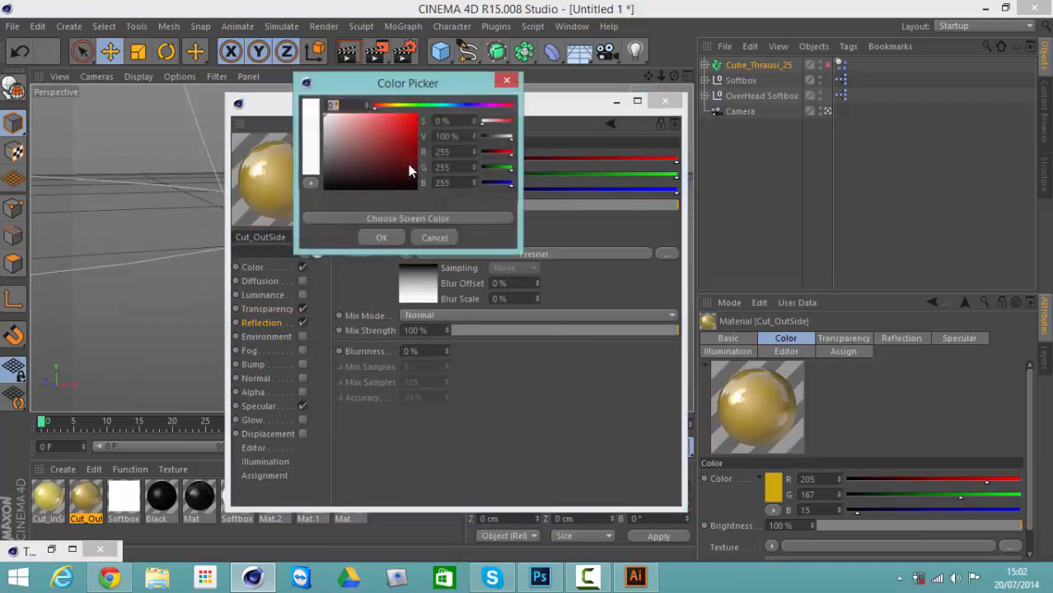
left_click(397, 107)
left_click(391, 122)
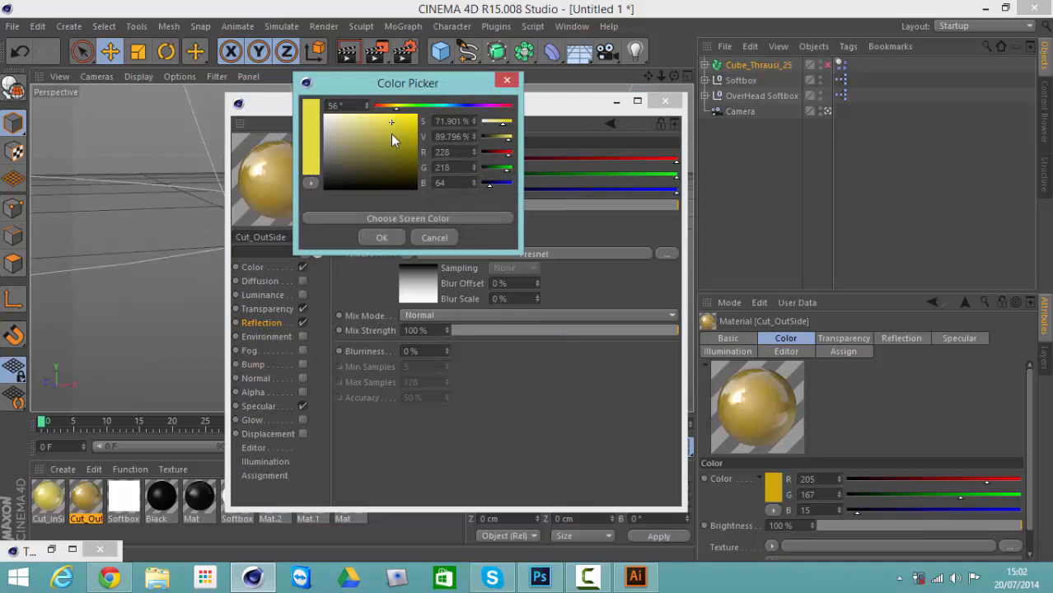
left_click(392, 237)
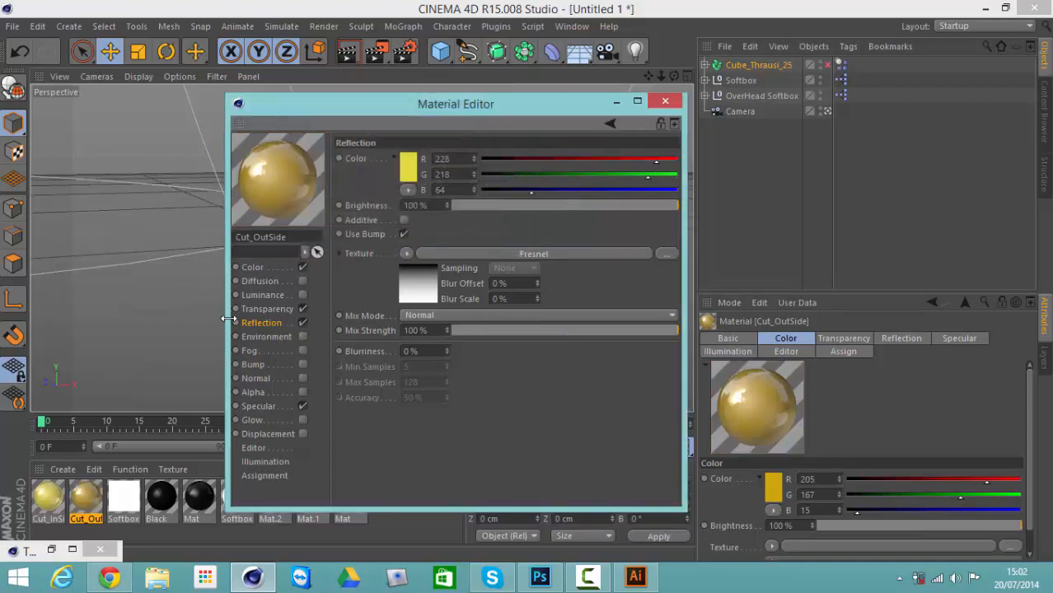
Close the Cut_OutSide material editor and add an Explosion deformer as a child of the Cube_Thrausi_25 object
left_click(252, 272)
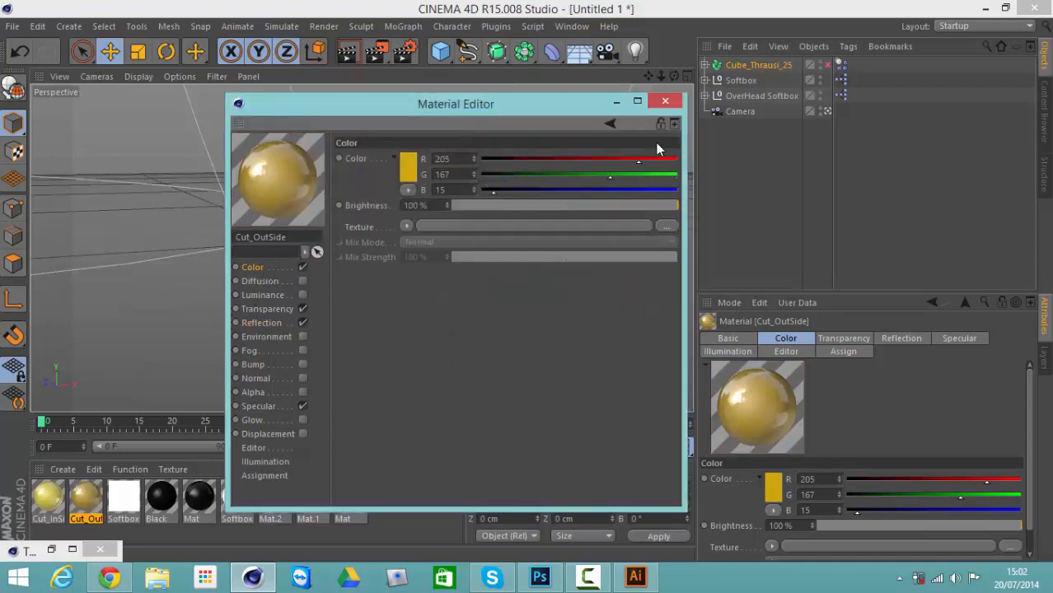
left_click(665, 102)
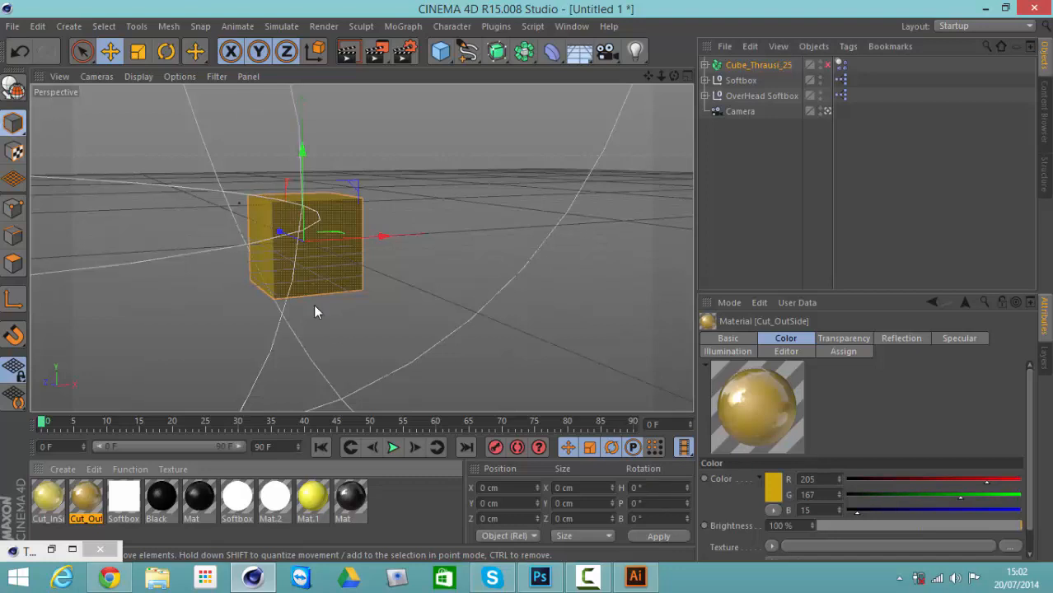
left_click(550, 52)
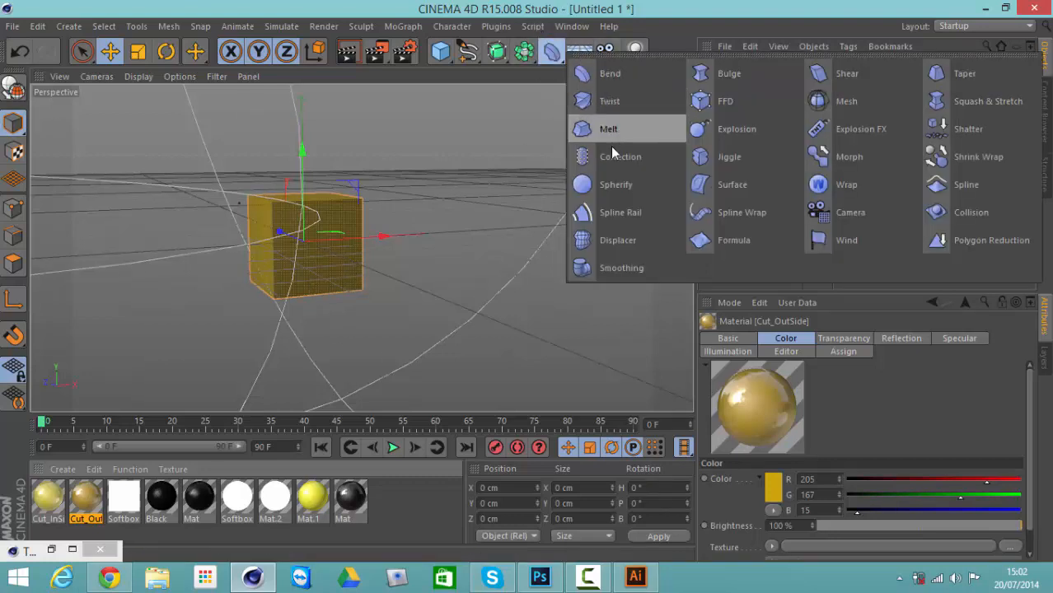
left_click(711, 132)
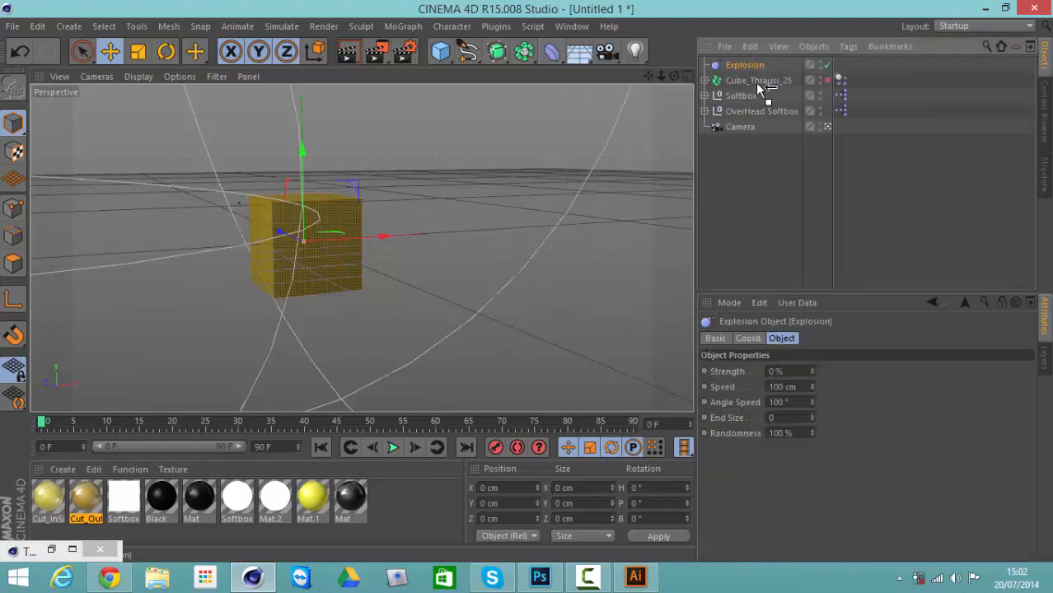
mouse_move(757, 83)
left_mouse_down()
mouse_move(739, 74)
mouse_move(746, 64)
mouse_move(746, 73)
left_mouse_up()
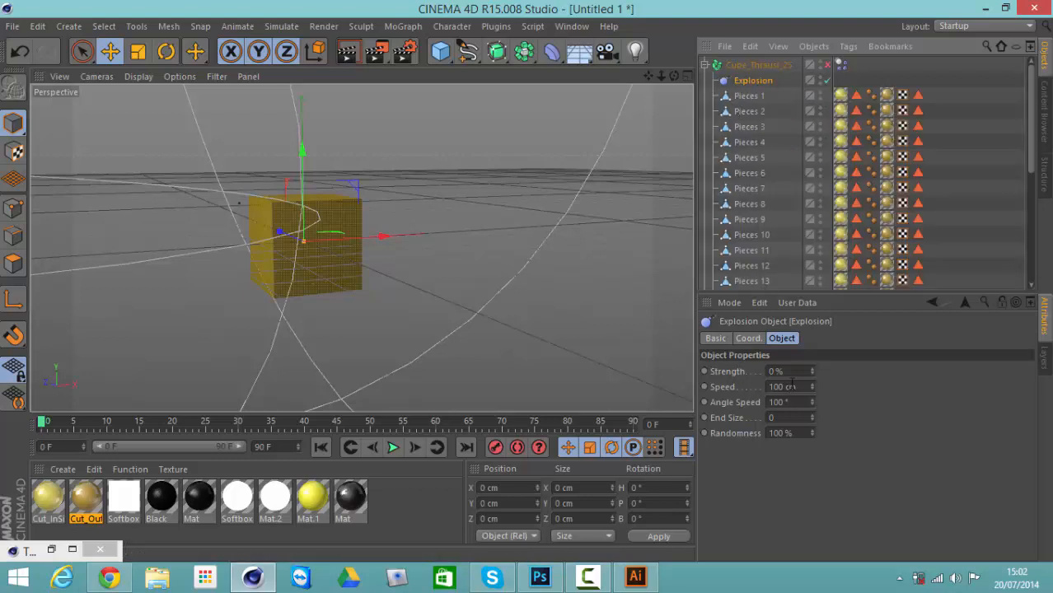
Set the Explosion deformer to 29% strength, 115 cm speed, 113° angle speed, 0.14 end size and 67% randomness
mouse_move(812, 366)
left_mouse_down()
mouse_move(810, 358)
mouse_move(811, 367)
left_mouse_up()
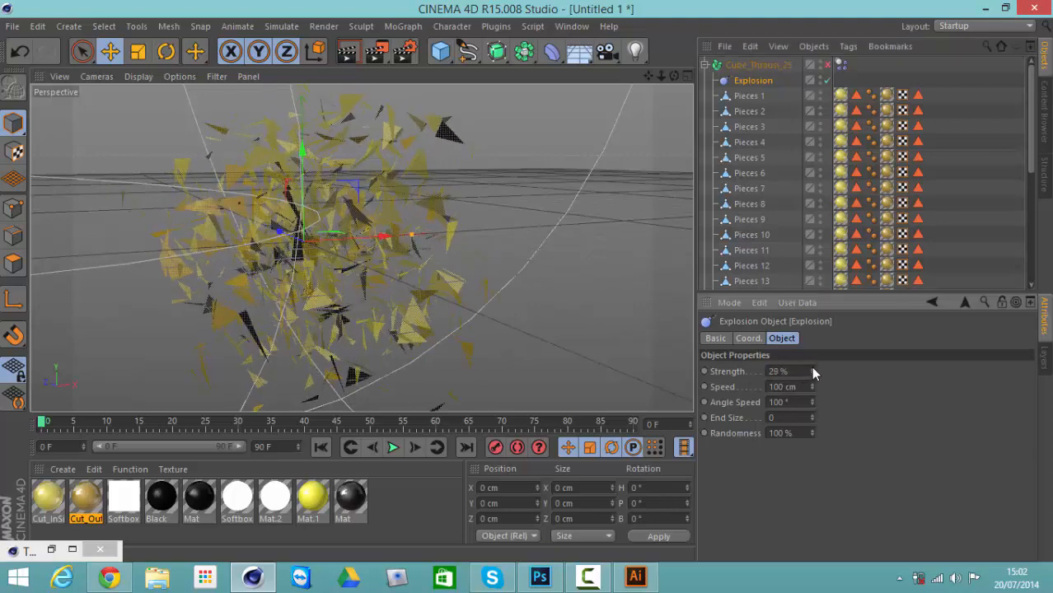
left_click(812, 368)
left_click(812, 368)
left_click_drag(813, 372, 812, 423)
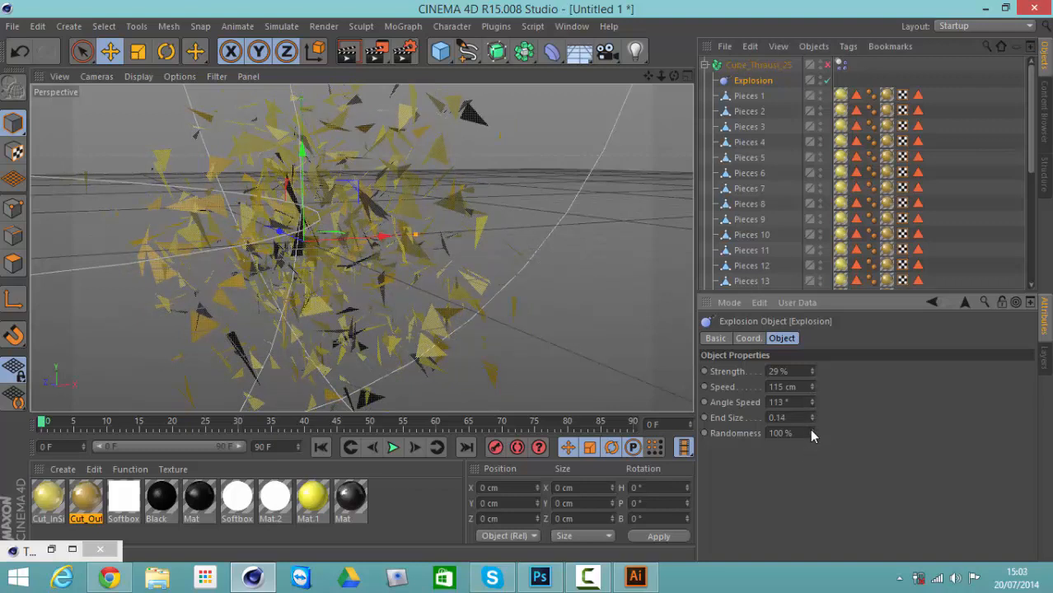
mouse_move(811, 433)
left_mouse_down()
mouse_move(832, 494)
mouse_move(806, 421)
mouse_move(809, 430)
left_mouse_up()
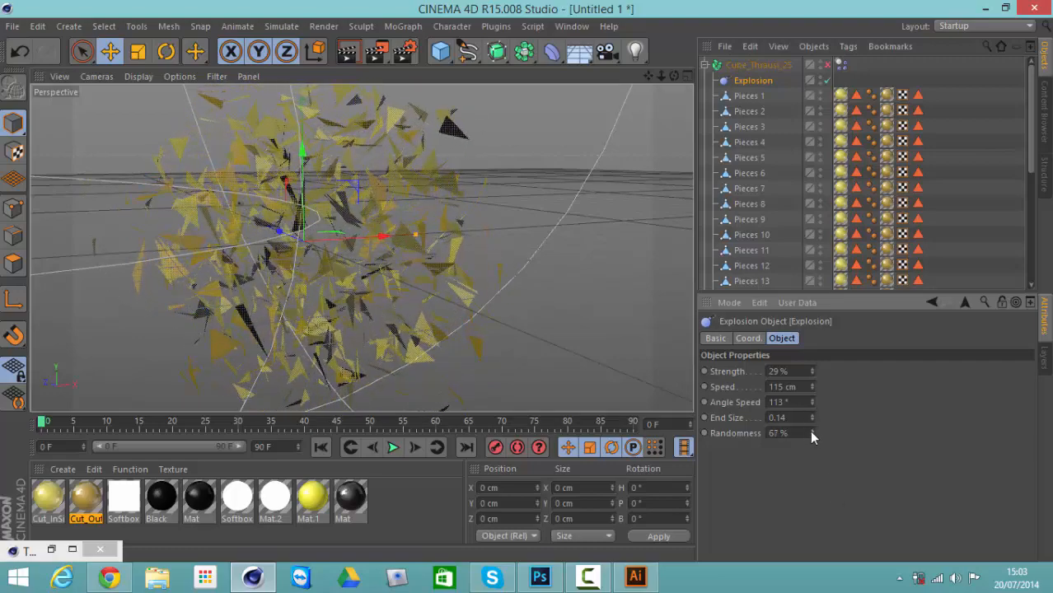
Set the regular image save file in the render settings to "glass" on the Desktop
left_click(412, 53)
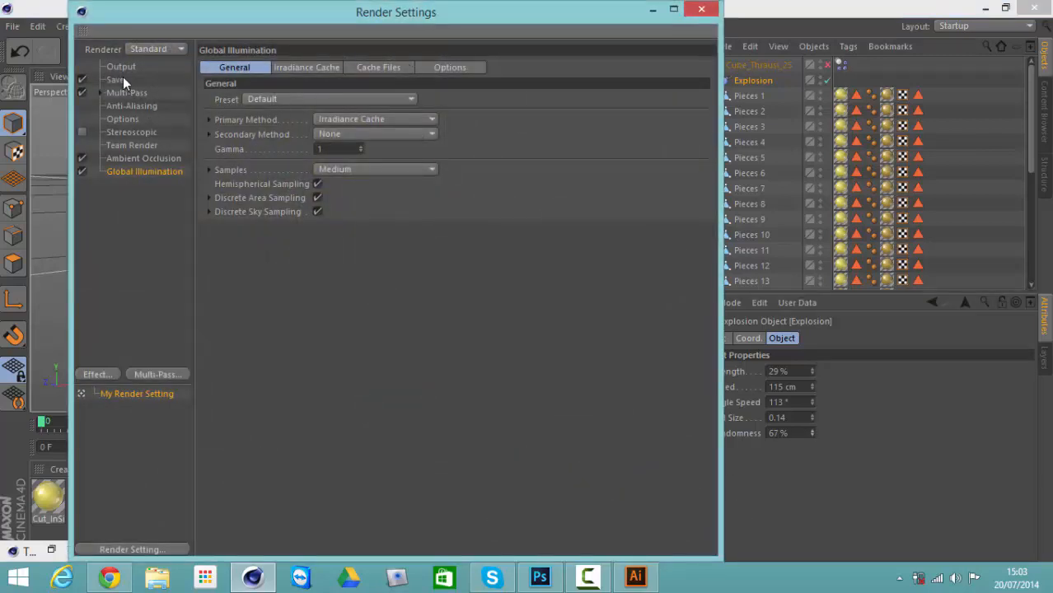
left_click(118, 79)
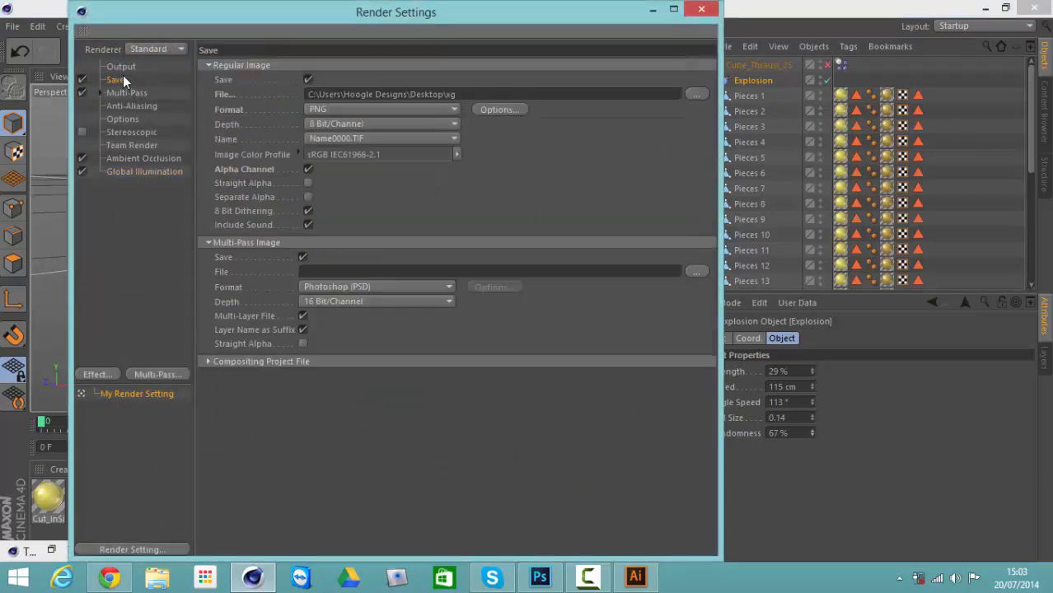
left_click(696, 95)
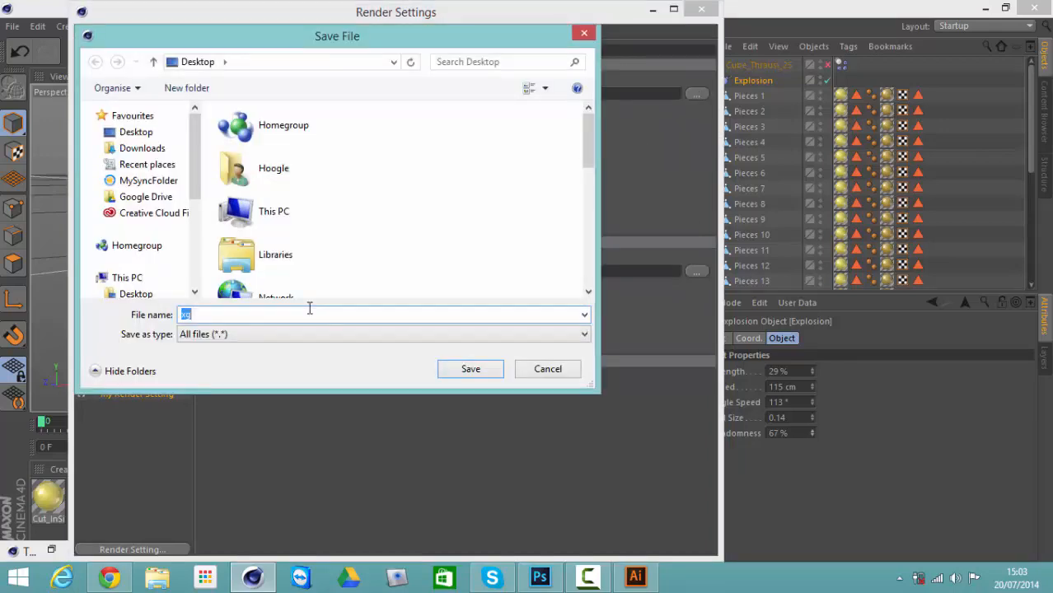
type("glass")
left_click(471, 370)
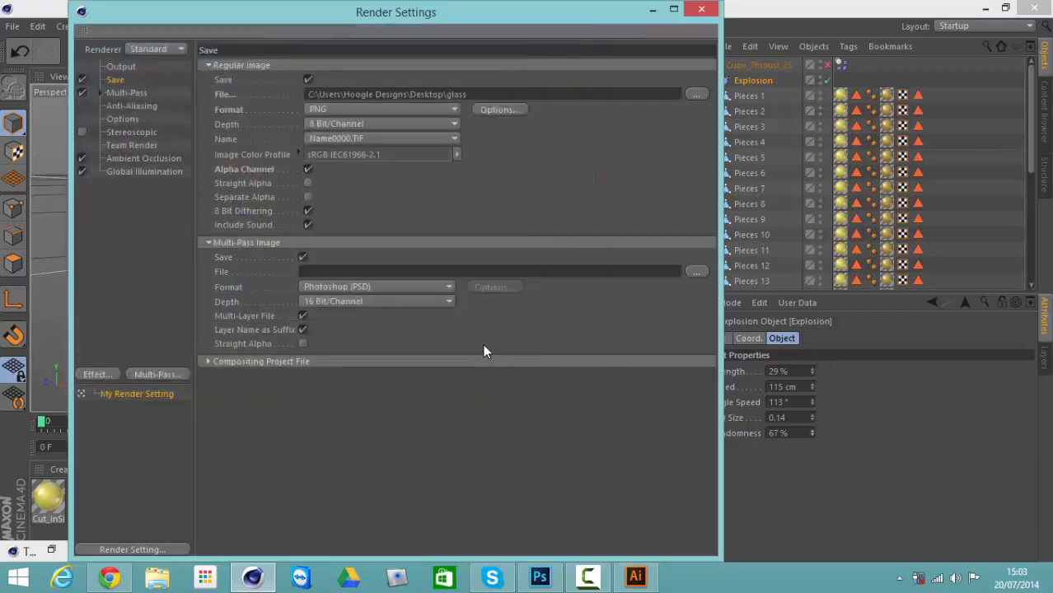
left_click(701, 9)
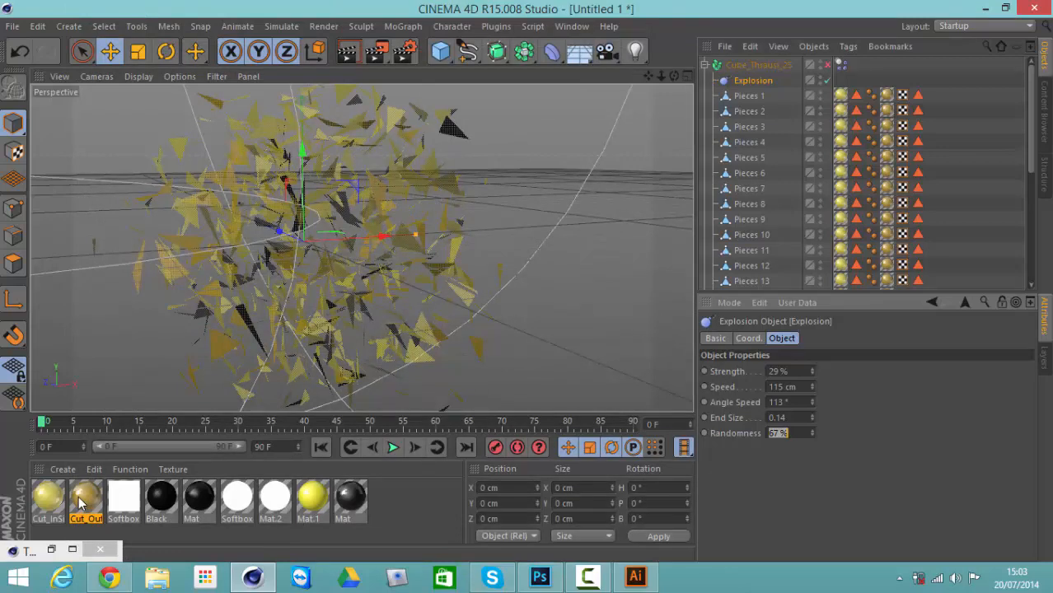
Disable Global Illumination in the render settings and render the exploded cube to the Picture Viewer
left_click(405, 51)
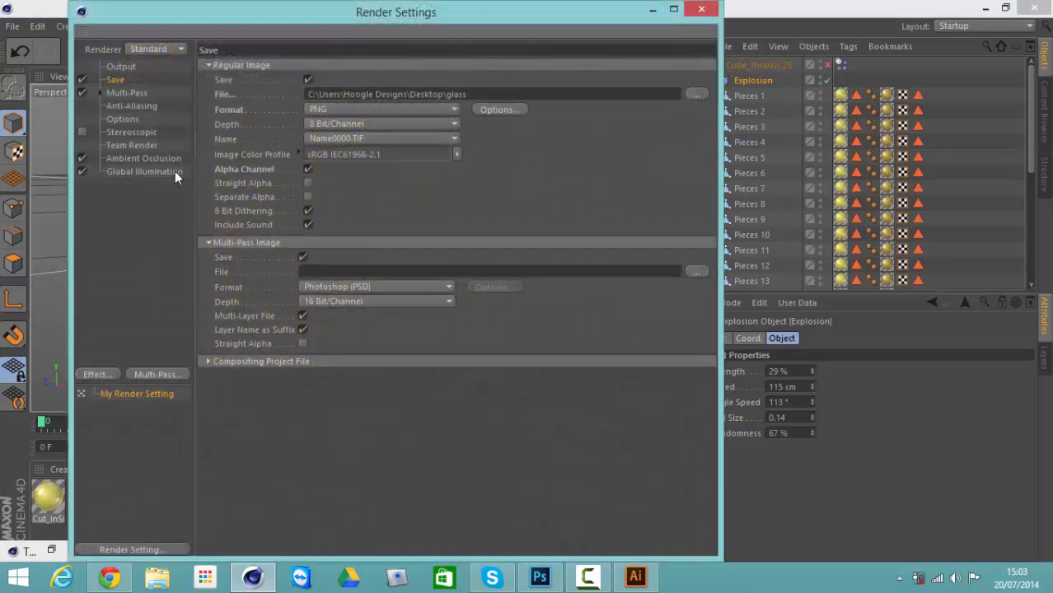
left_click(82, 171)
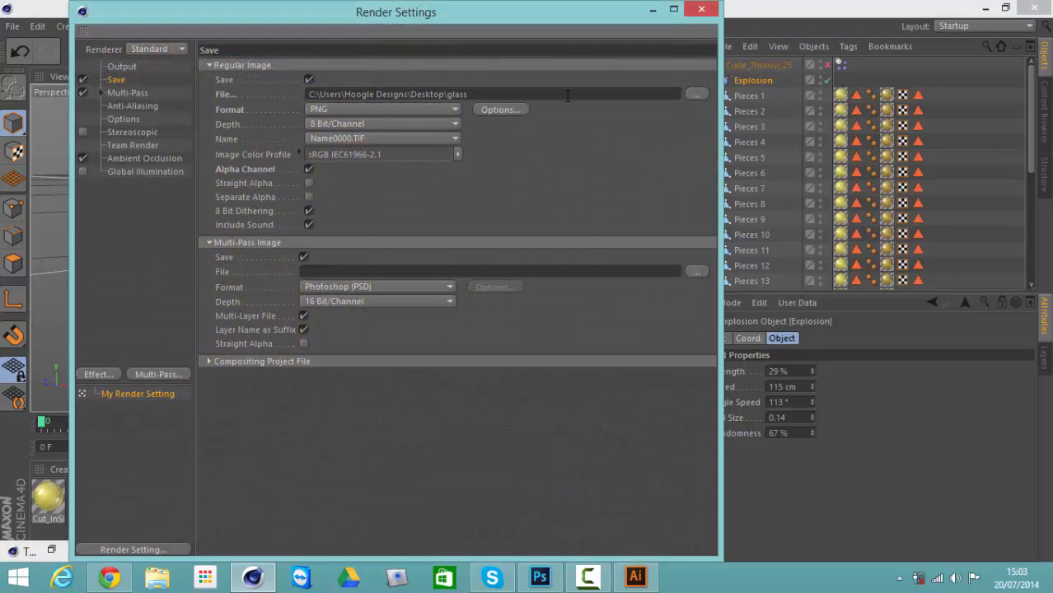
left_click(701, 9)
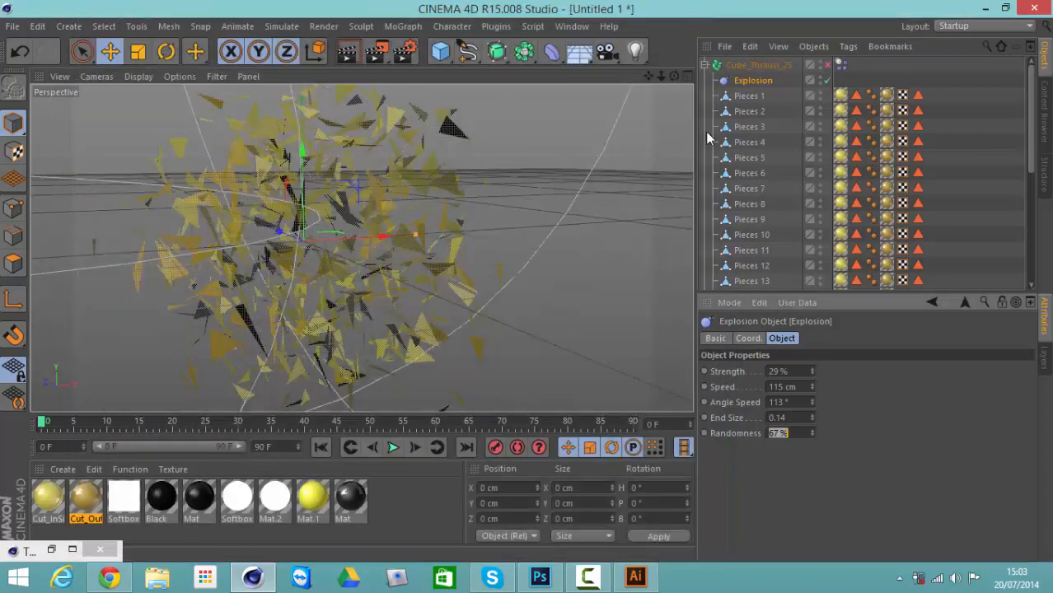
left_click(377, 53)
left_click(379, 60)
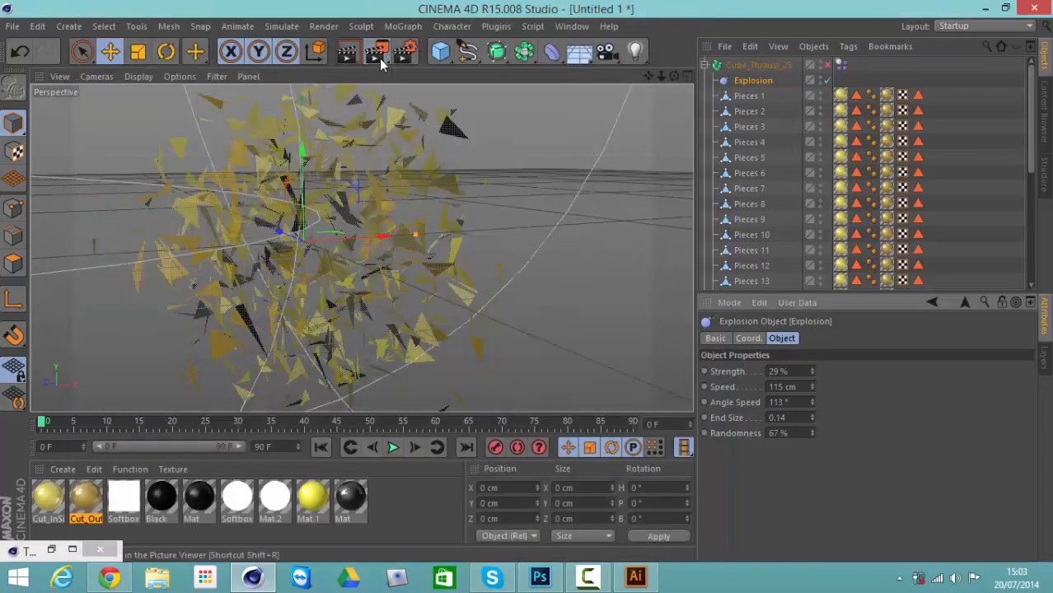
left_click(379, 58)
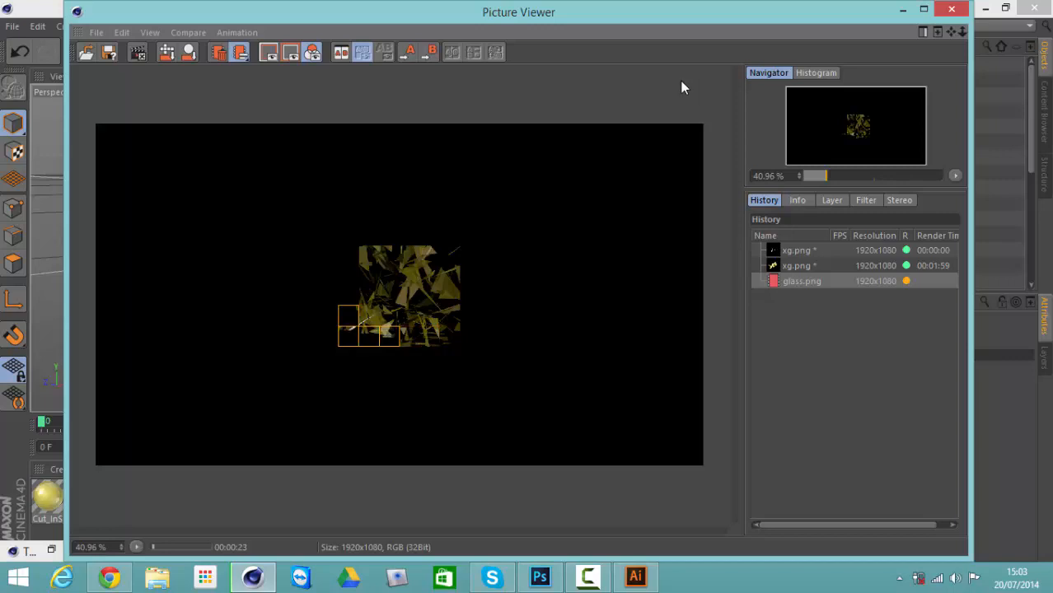
left_click(588, 576)
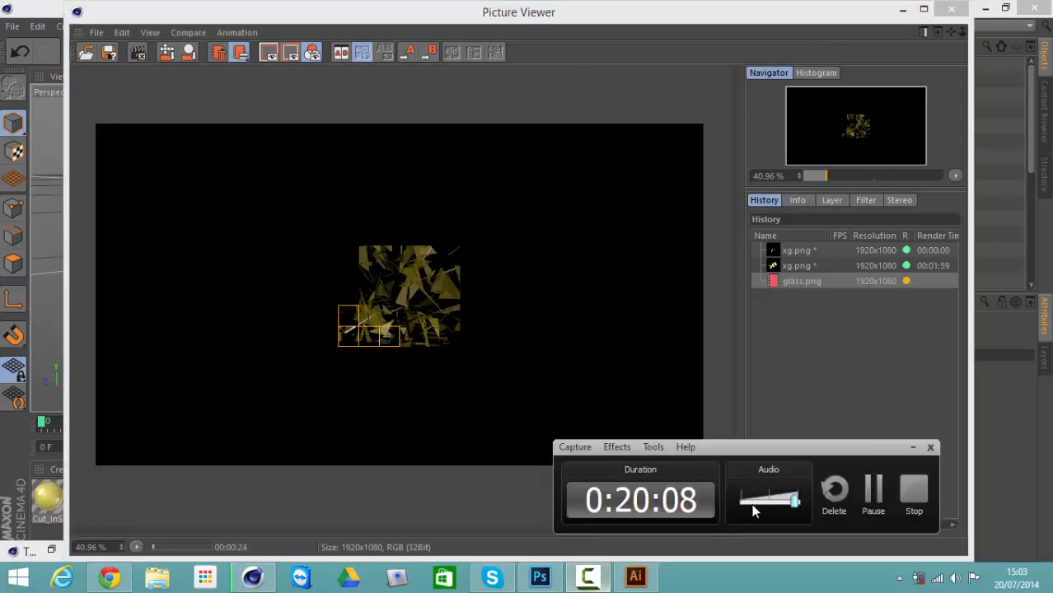
left_click(873, 490)
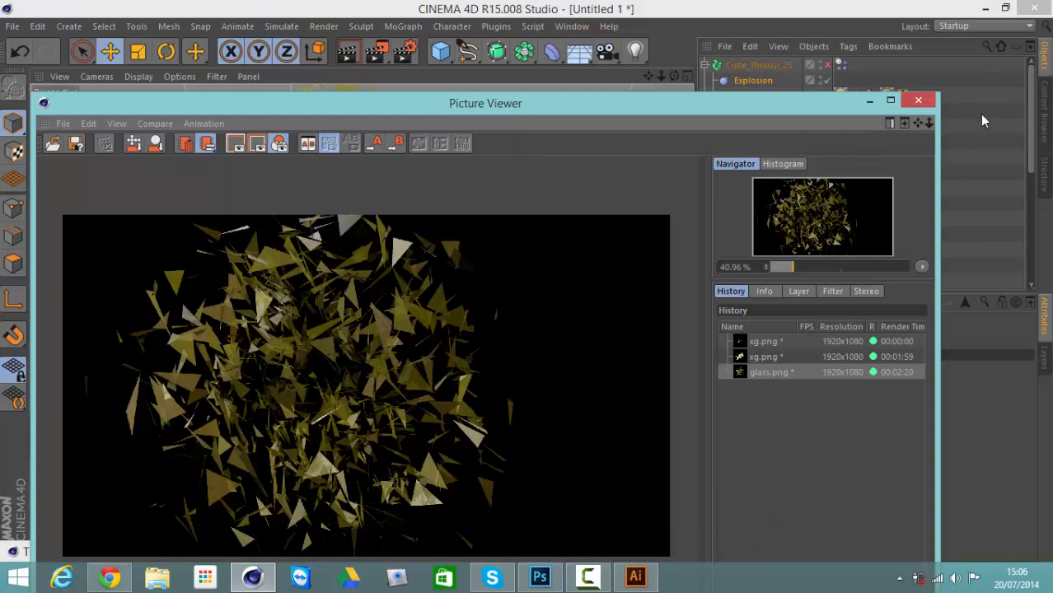
Close the Picture Viewer, switch to Photoshop and open the xg PNG render from the desktop
left_click(909, 107)
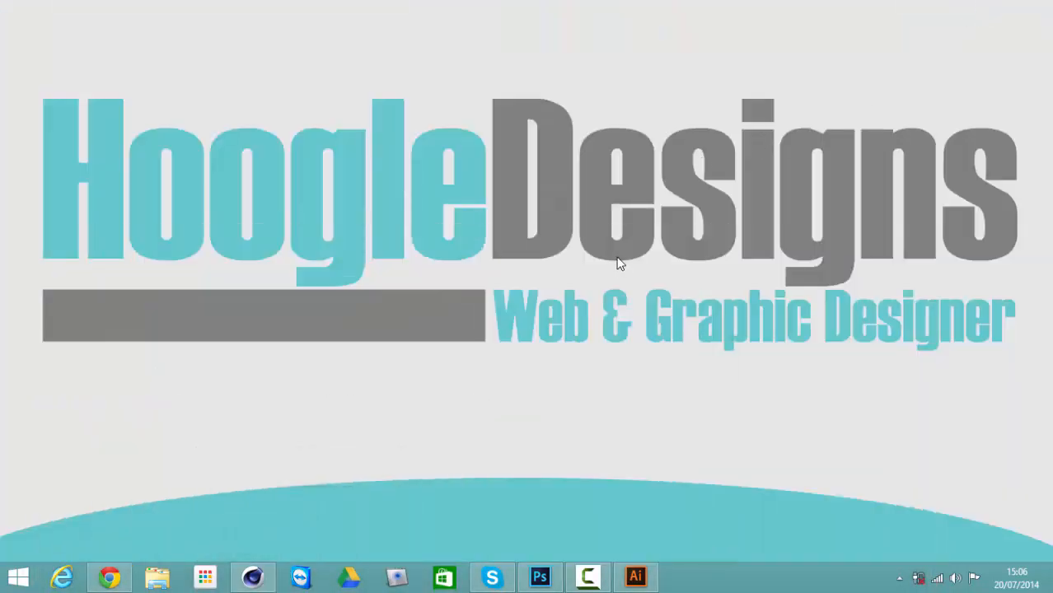
left_click(540, 577)
left_click(1006, 8)
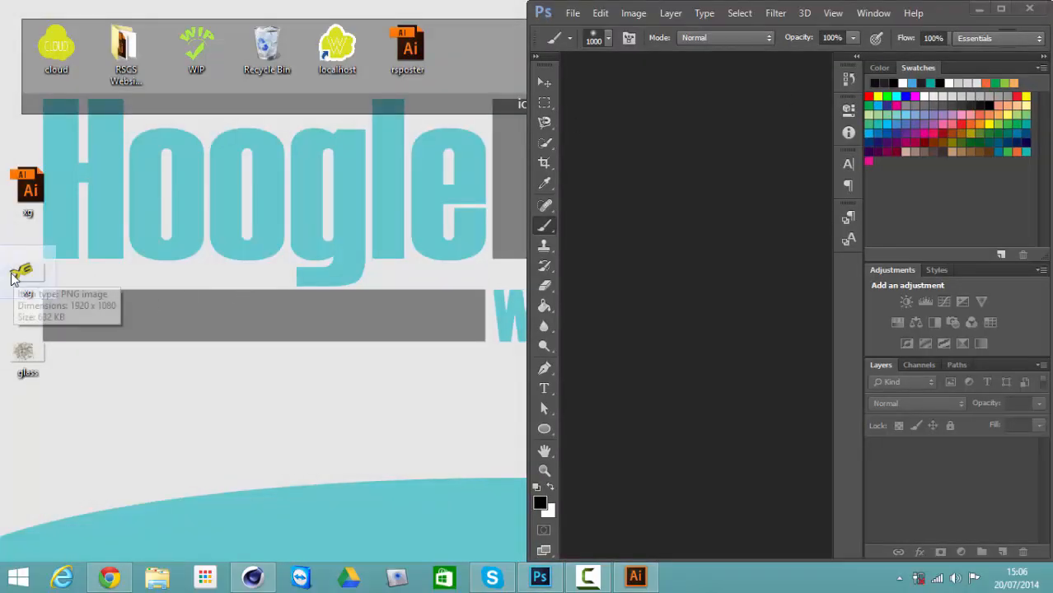
left_click_drag(22, 272, 725, 247)
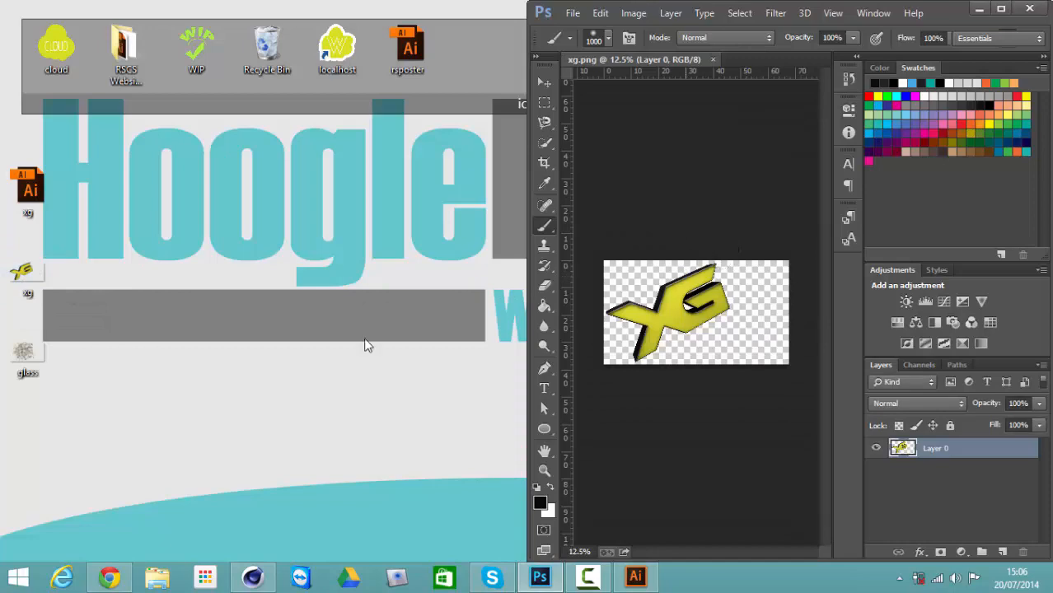
Place the glass render from the desktop into xg.png at 100% scale and move its layer below Layer 0
left_click_drag(33, 364, 669, 330)
left_click(1002, 11)
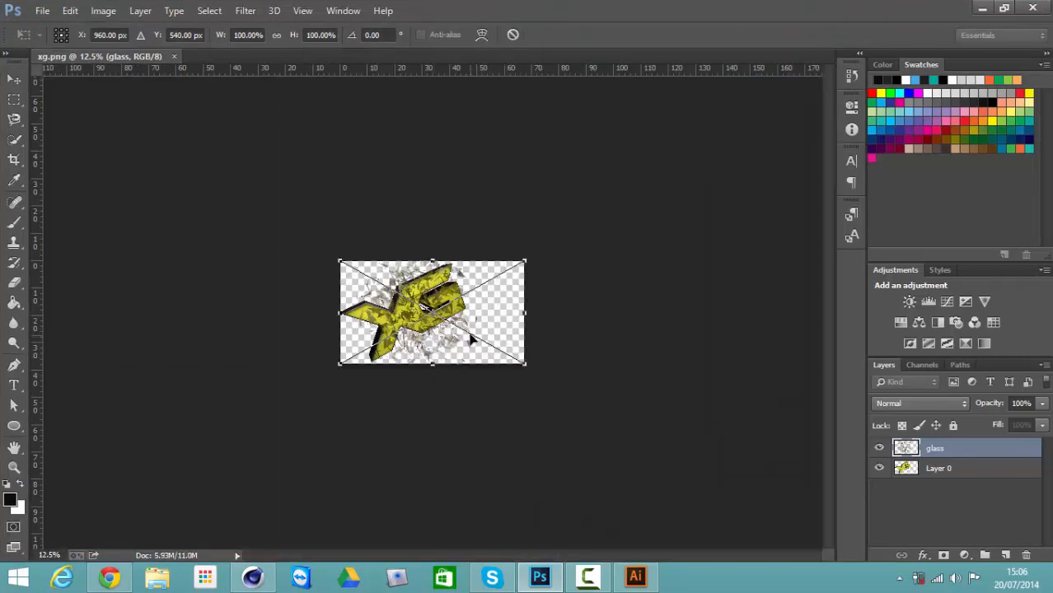
scroll(471, 338, "up", 2, "alt")
scroll(471, 338, "up", 2, "alt")
key("Return")
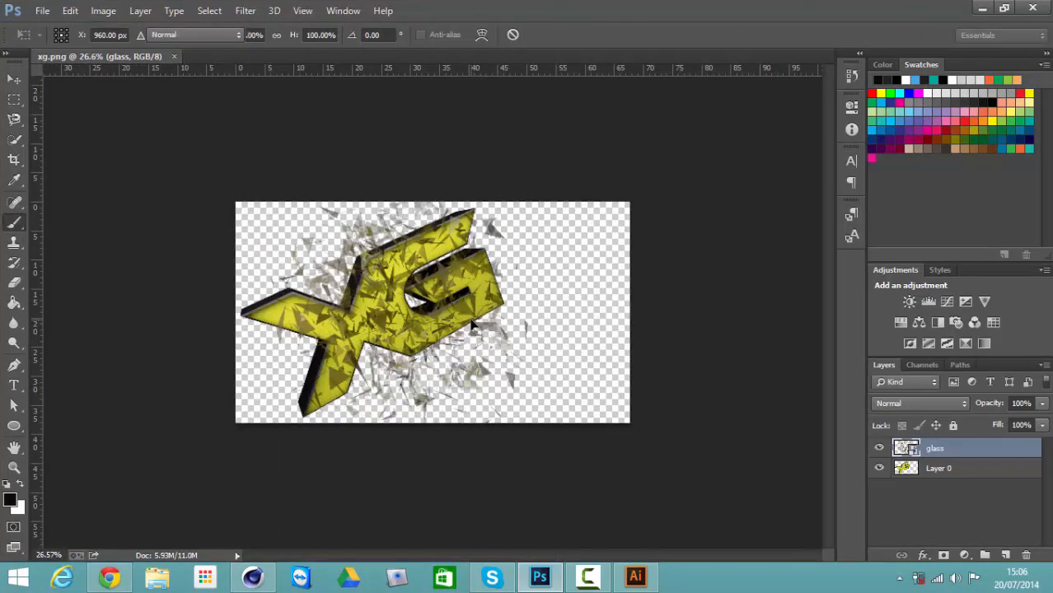
key("b")
left_click_drag(972, 460, 967, 495)
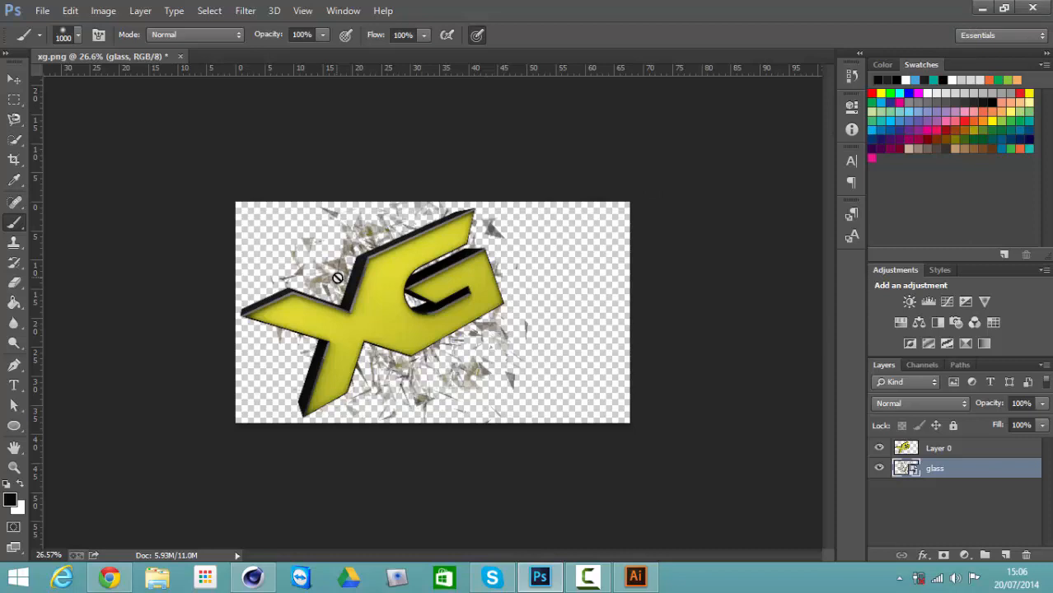
Add a new layer beneath the glass layer and fill it with the near-black foreground color
left_click(974, 451)
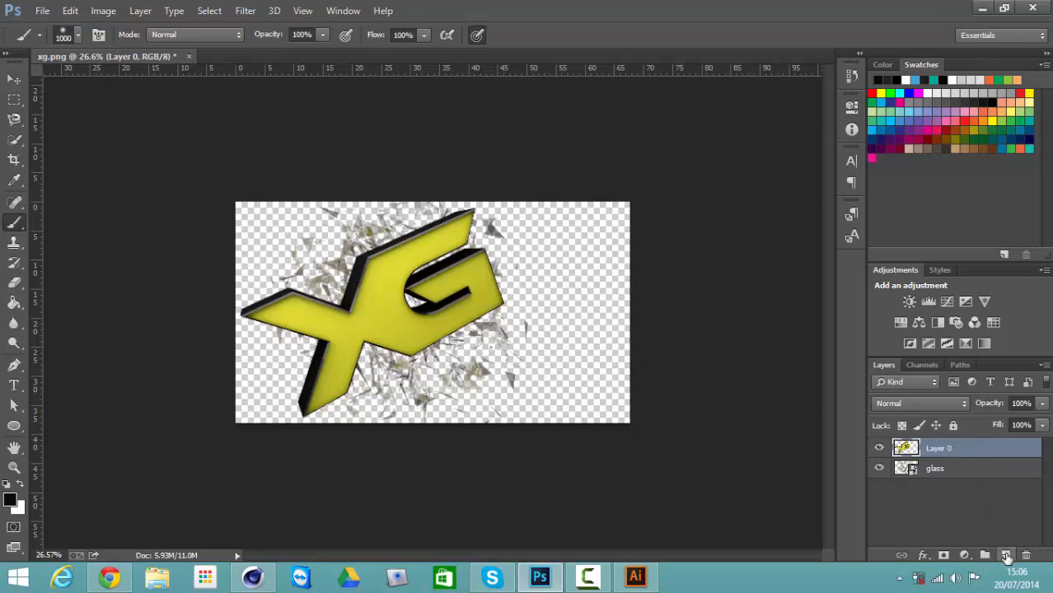
left_click(971, 477)
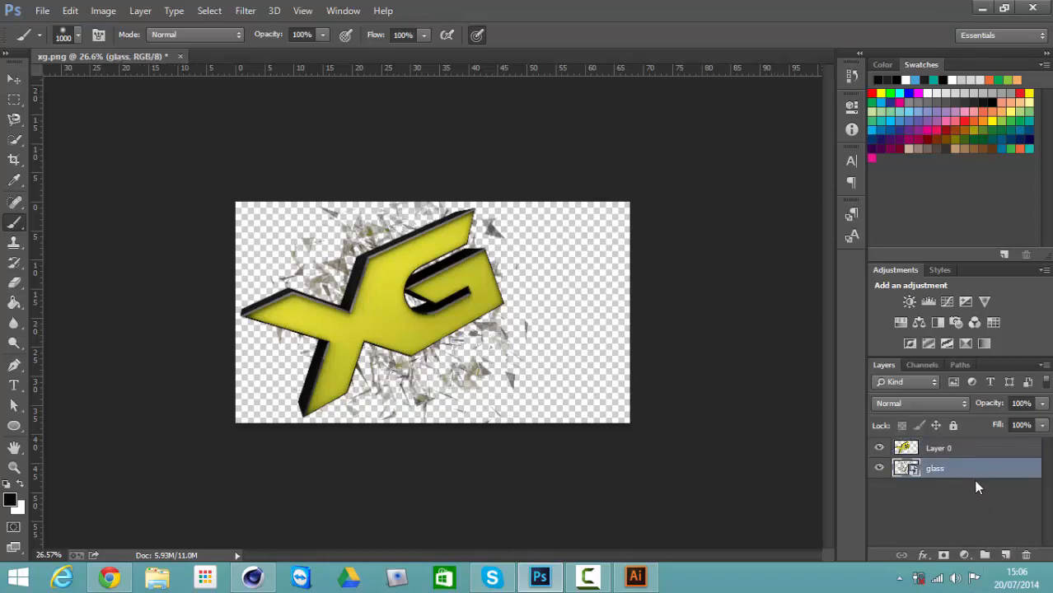
left_click(1006, 556, "ctrl")
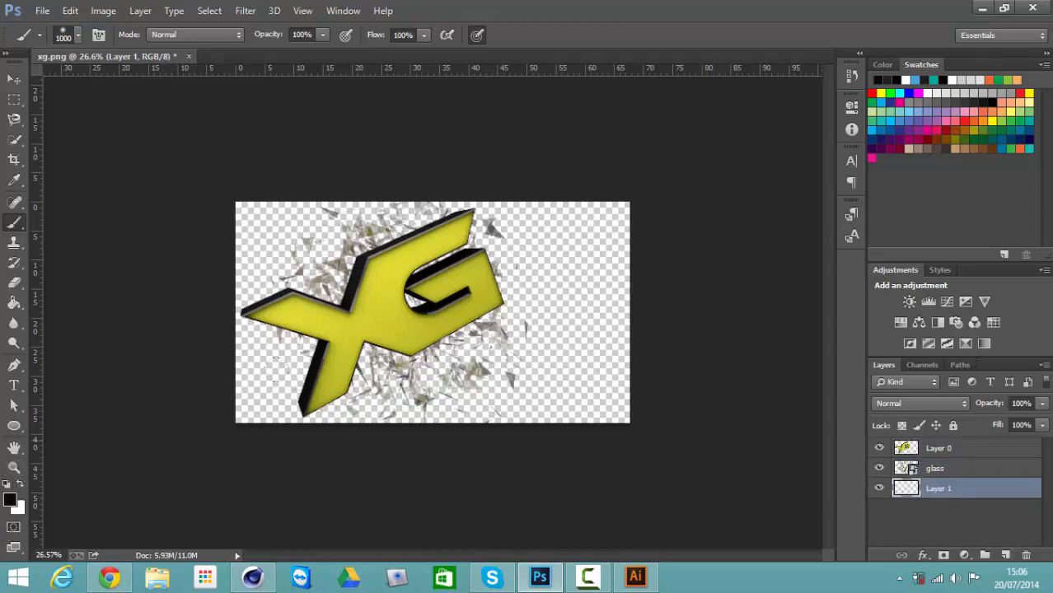
left_click(14, 303)
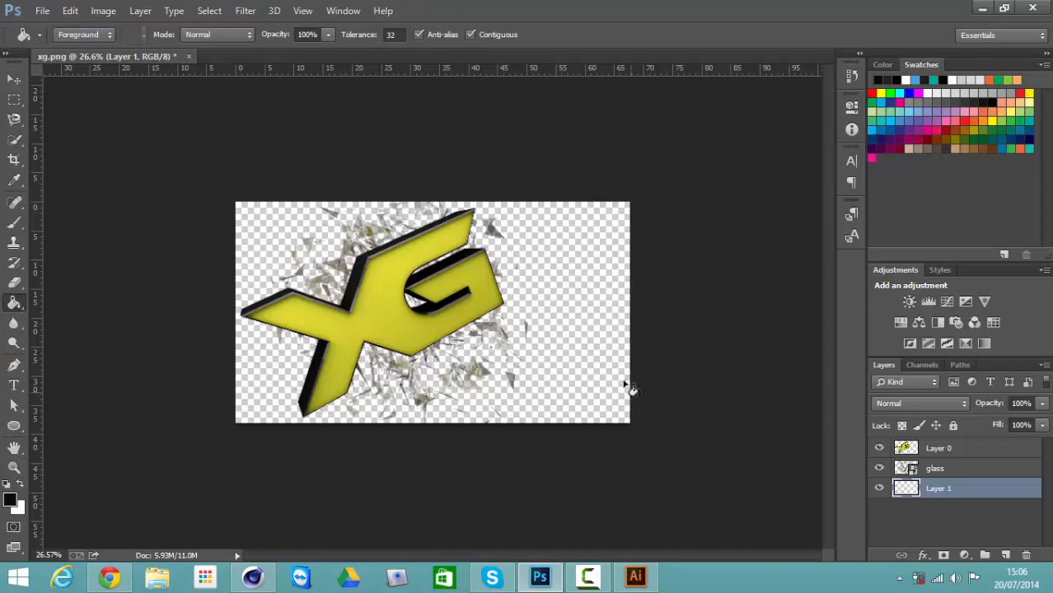
left_click(613, 381)
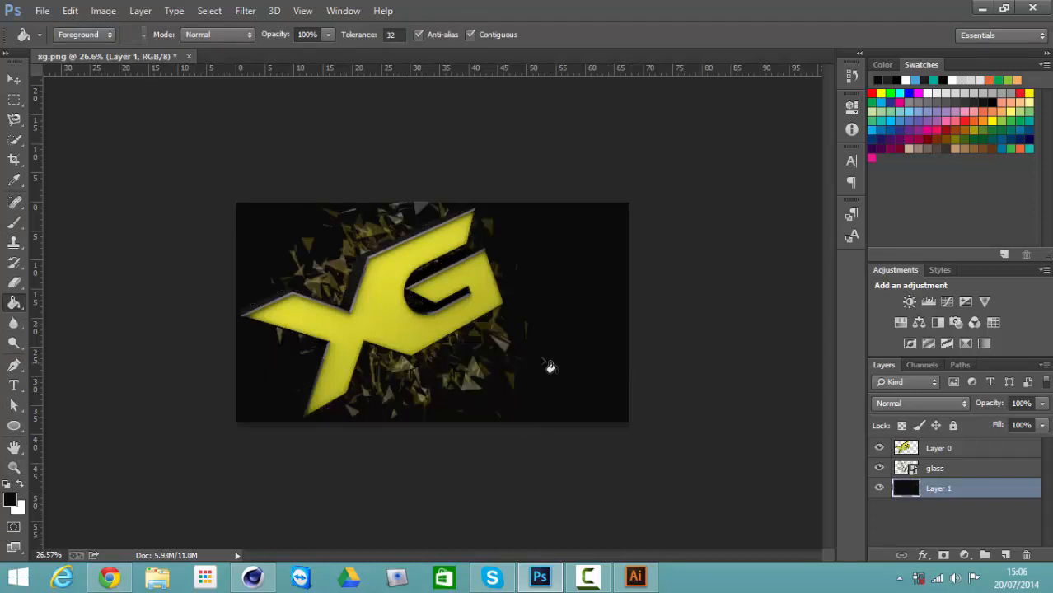
Duplicate the near-black Layer 1 directly above itself
scroll(557, 347, "up", 1, "alt")
scroll(557, 347, "up", 3, "alt")
scroll(557, 347, "down", 2, "alt")
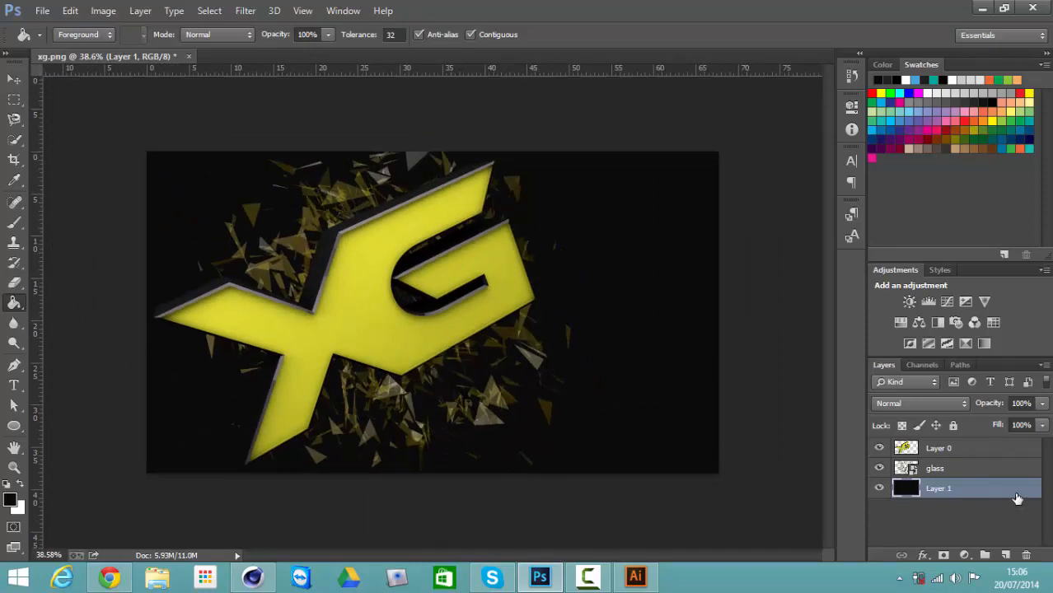
key("ctrl+j")
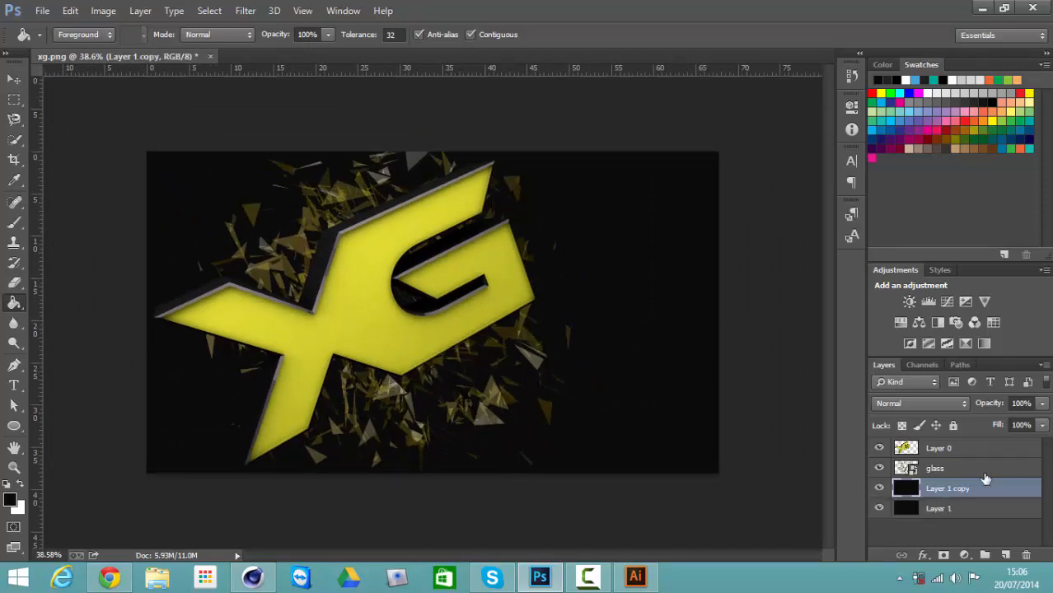
Choose a lighter neutral dark gray as the foreground color and fill Layer 1 copy with it
left_click(11, 502)
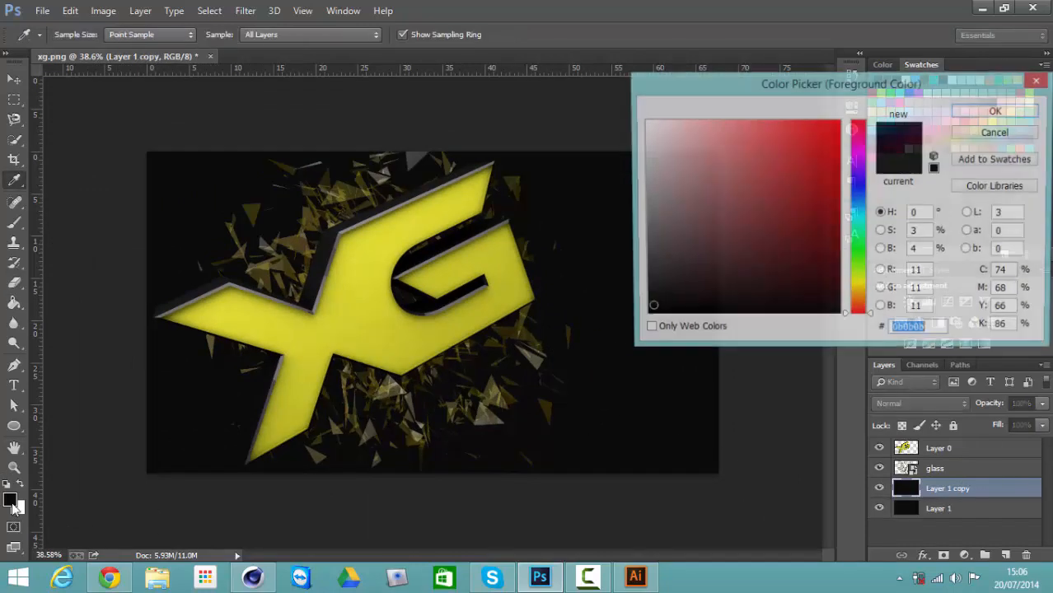
left_click(644, 294)
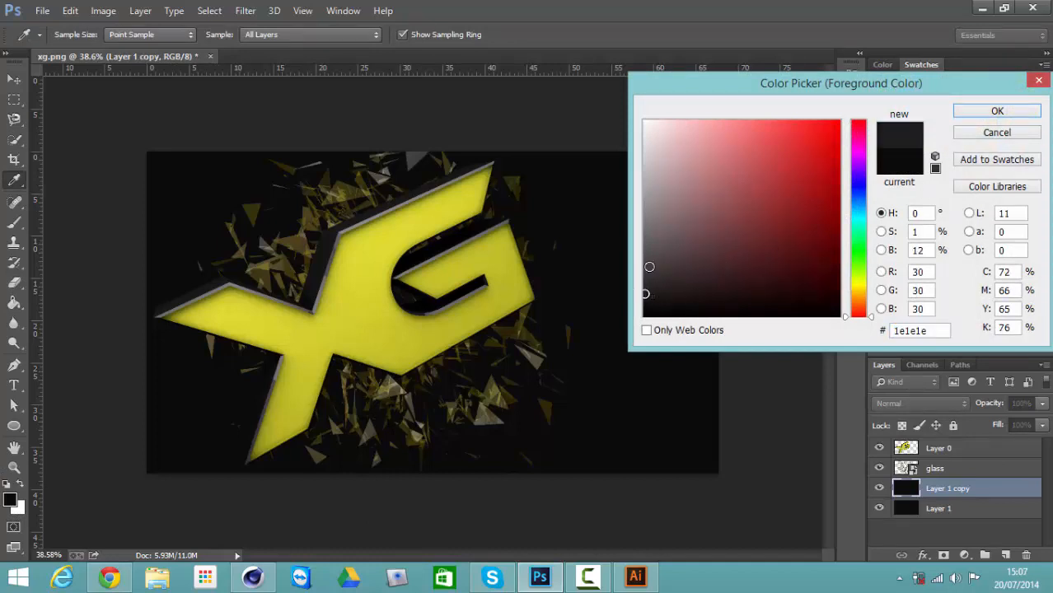
left_click(646, 285)
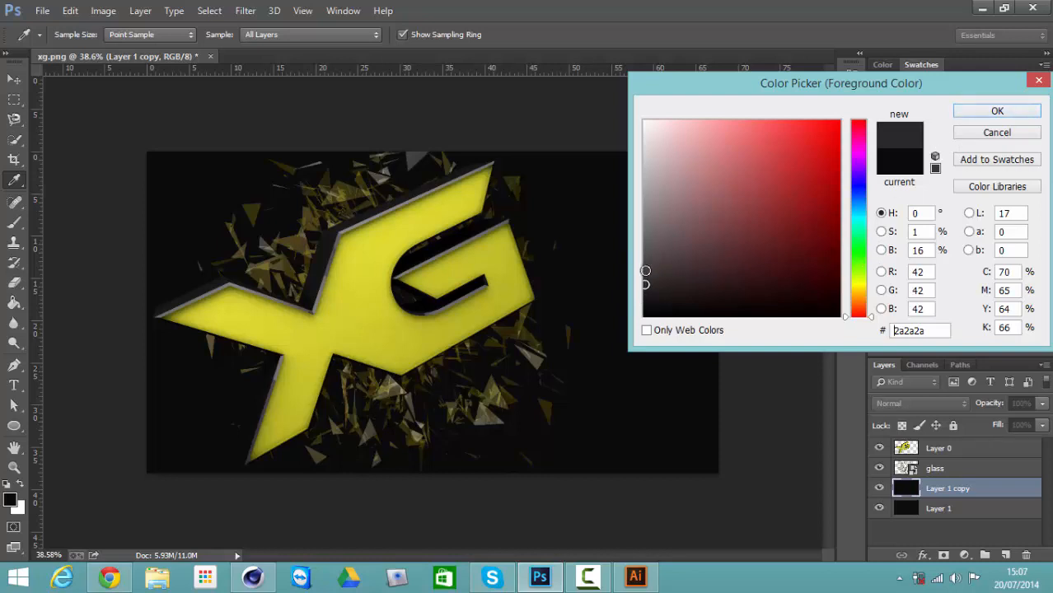
left_click(645, 271)
left_click(996, 110)
key("g")
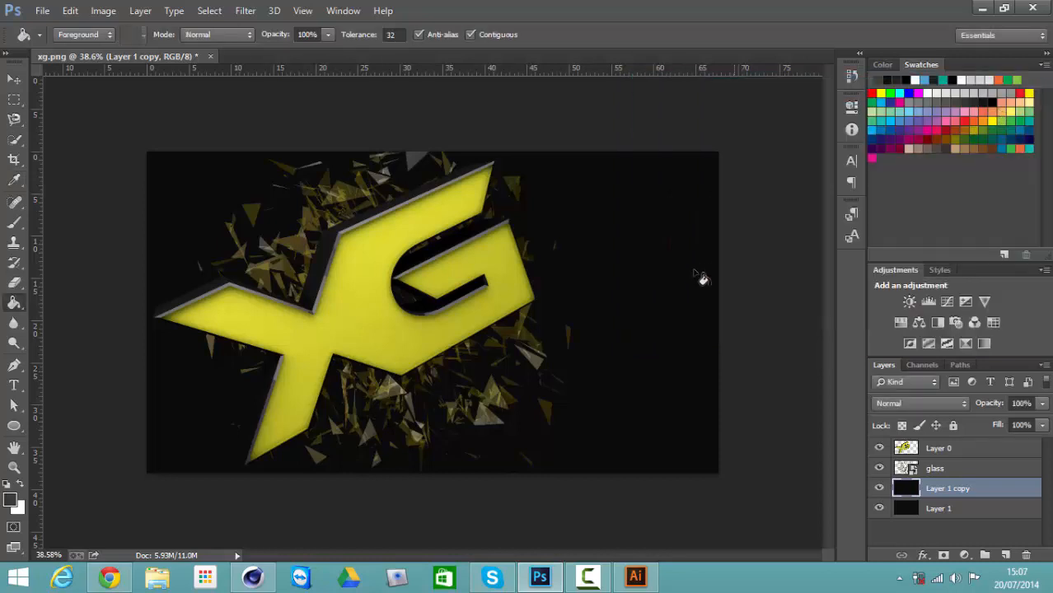
left_click(613, 389)
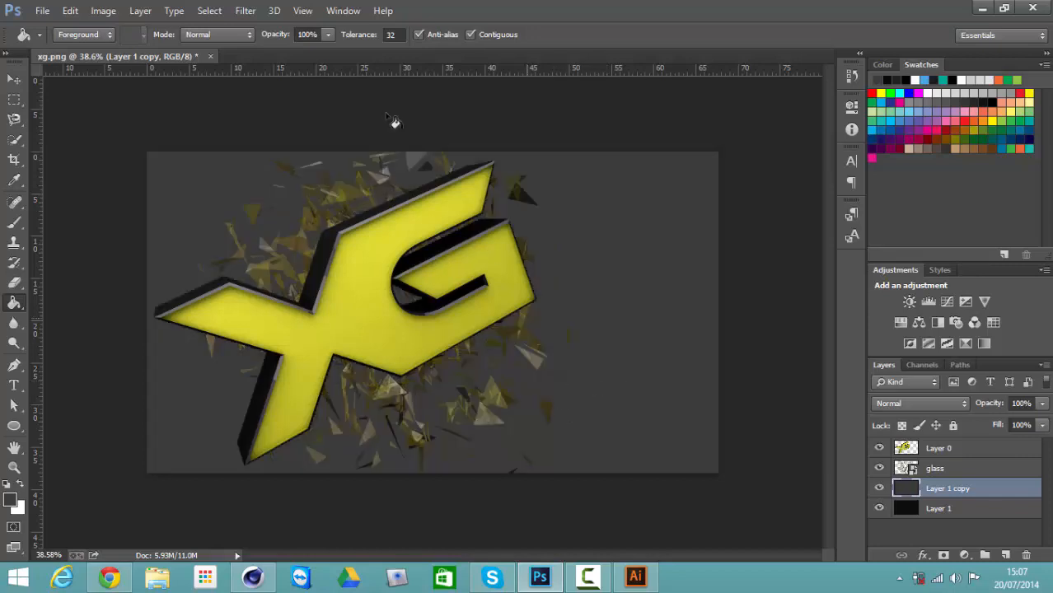
Apply the Add Noise filter to Layer 1 copy at 30.68% with Uniform distribution and Monochromatic on
left_click(247, 11)
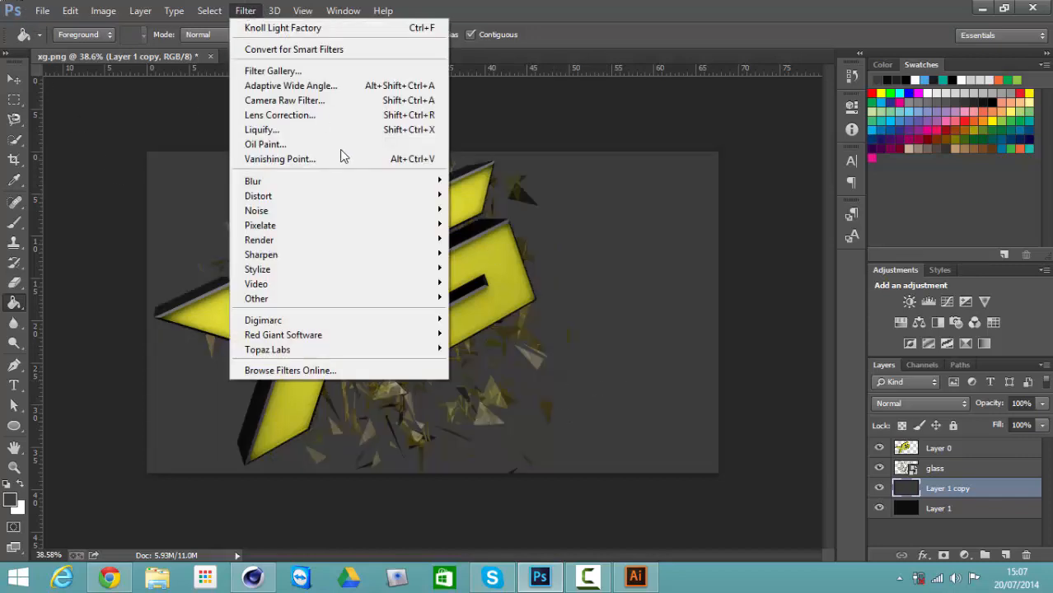
mouse_move(235, 216)
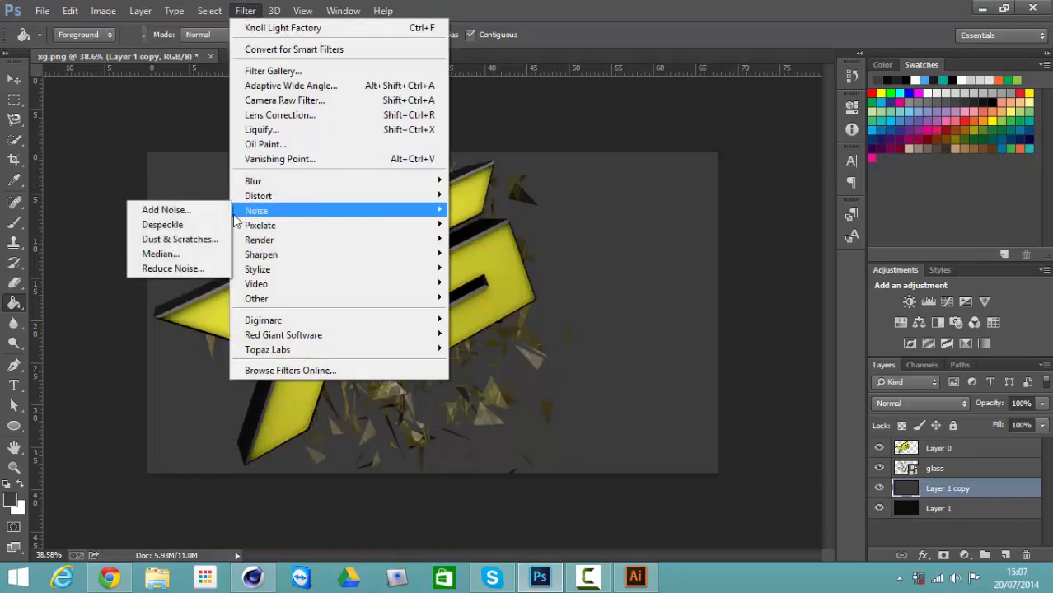
left_click(165, 211)
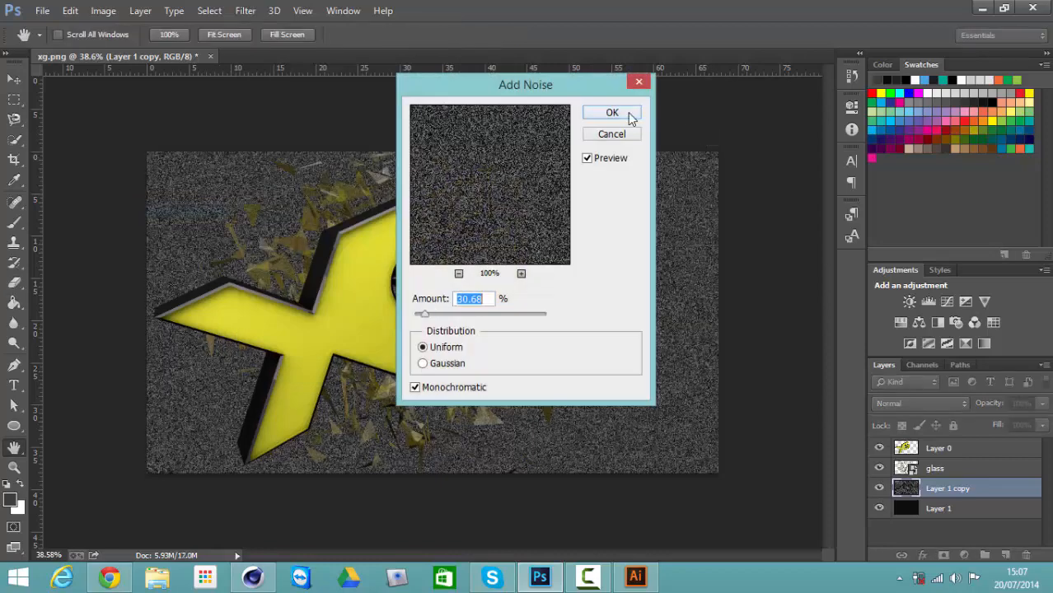
left_click(630, 118)
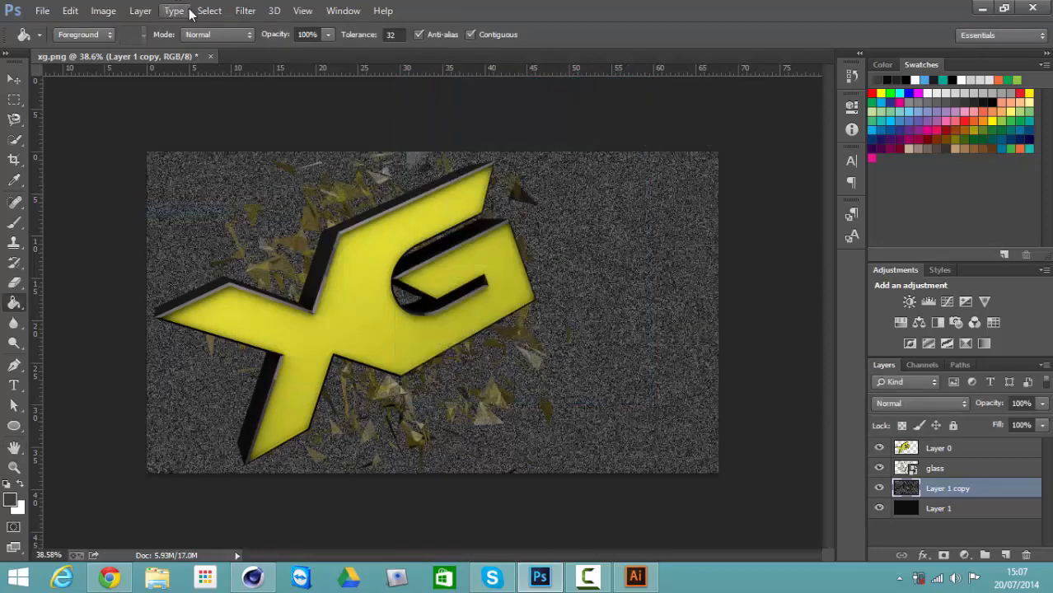
Apply a Motion Blur to the noisy Layer 1 copy with a 45° angle and 2000 pixels distance
left_click(245, 10)
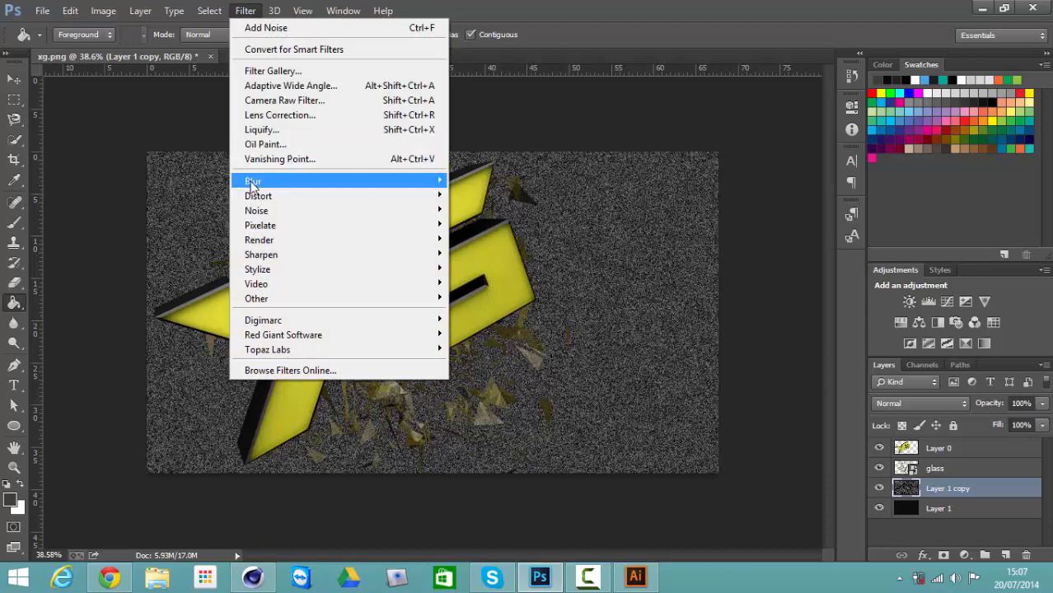
mouse_move(252, 186)
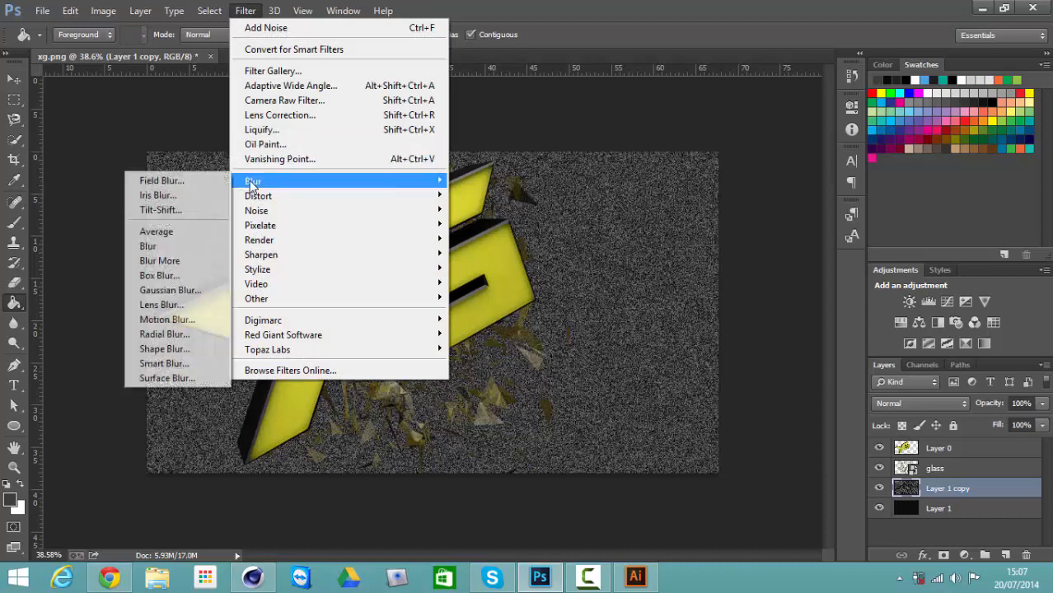
left_click(192, 321)
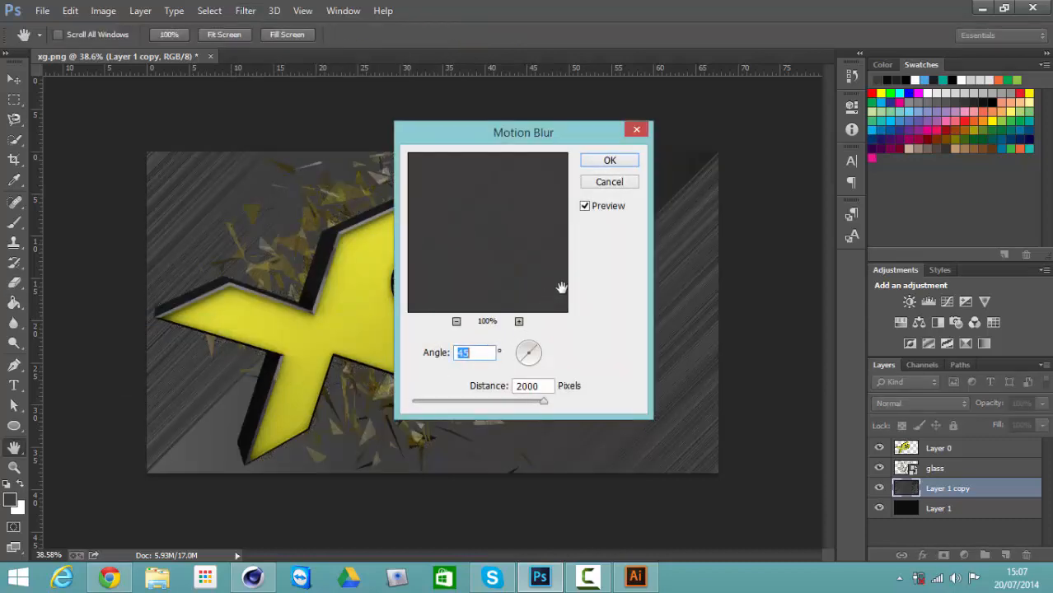
left_click(629, 160)
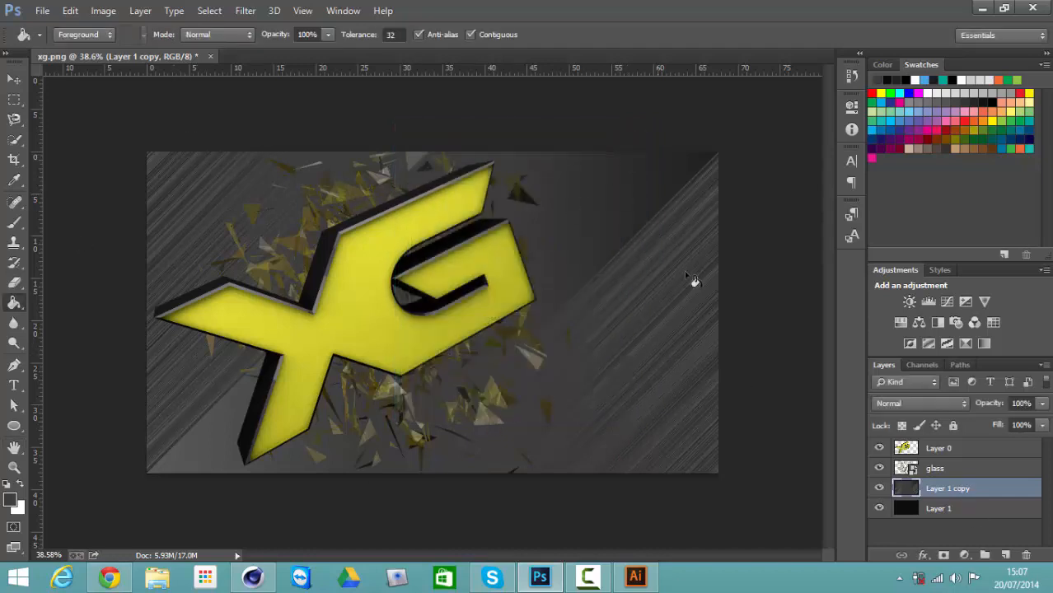
Try Darken, Overlay and other blend modes on Layer 1 copy and set it to Difference
left_click(926, 403)
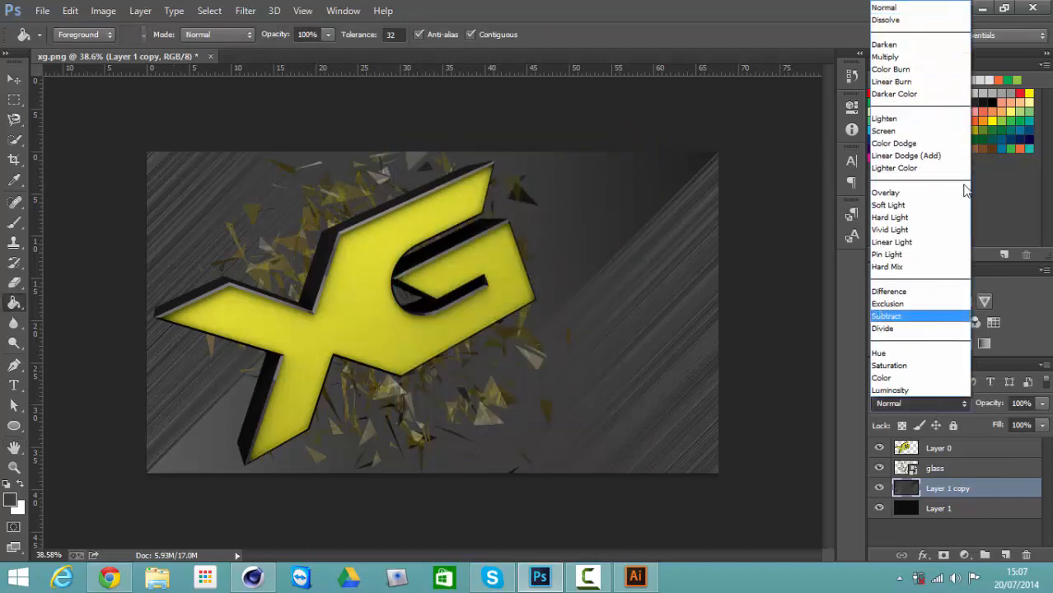
left_click(936, 44)
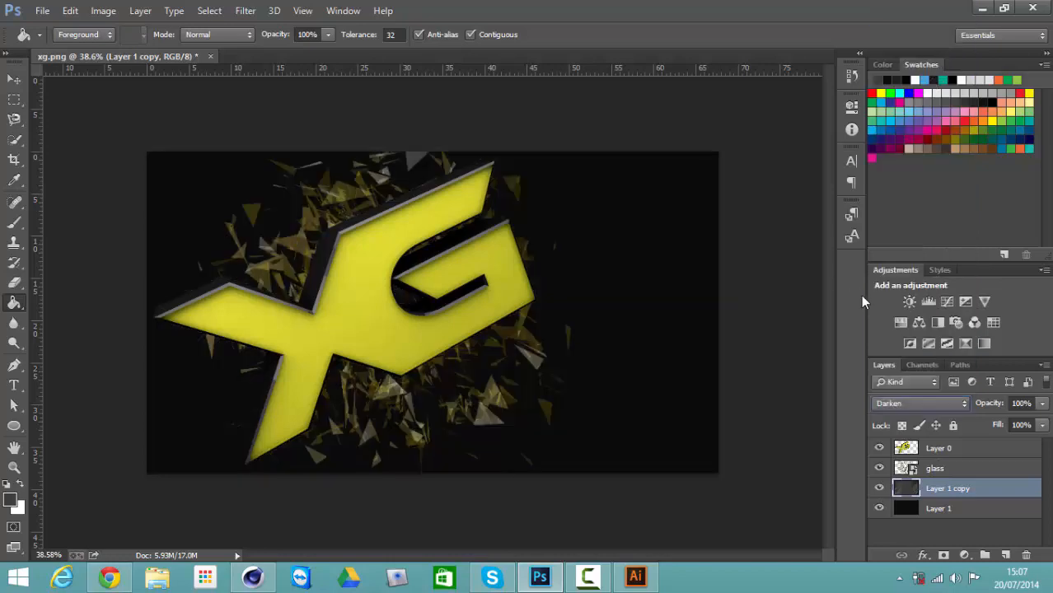
scroll(927, 398, "down", 5)
scroll(924, 403, "down", 1)
scroll(924, 403, "down", 2)
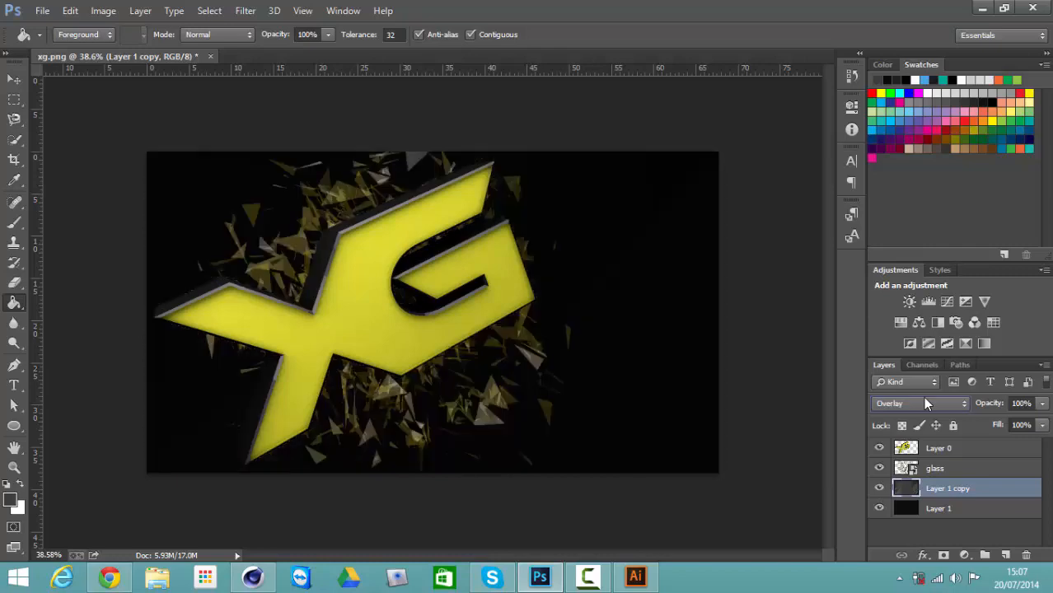
scroll(925, 403, "up", 1)
scroll(924, 402, "down", 1)
scroll(922, 397, "down", 7)
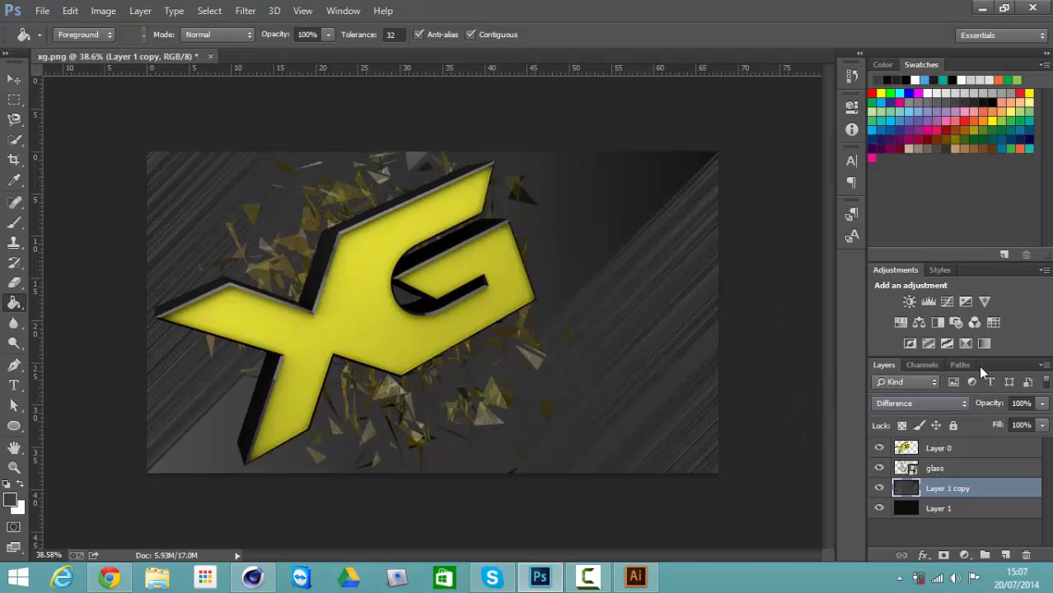
Scale the streaked Layer 1 copy from its center to about 157% and shift it left to about X 783.5 px
key("ctrl+t")
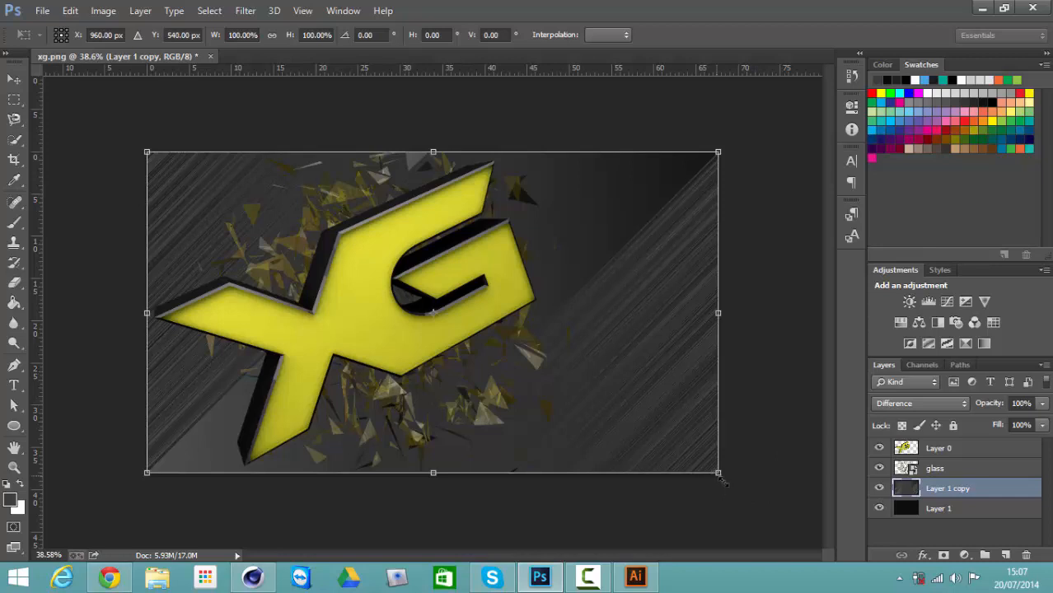
left_click_drag(720, 476, 866, 586, "alt+shift")
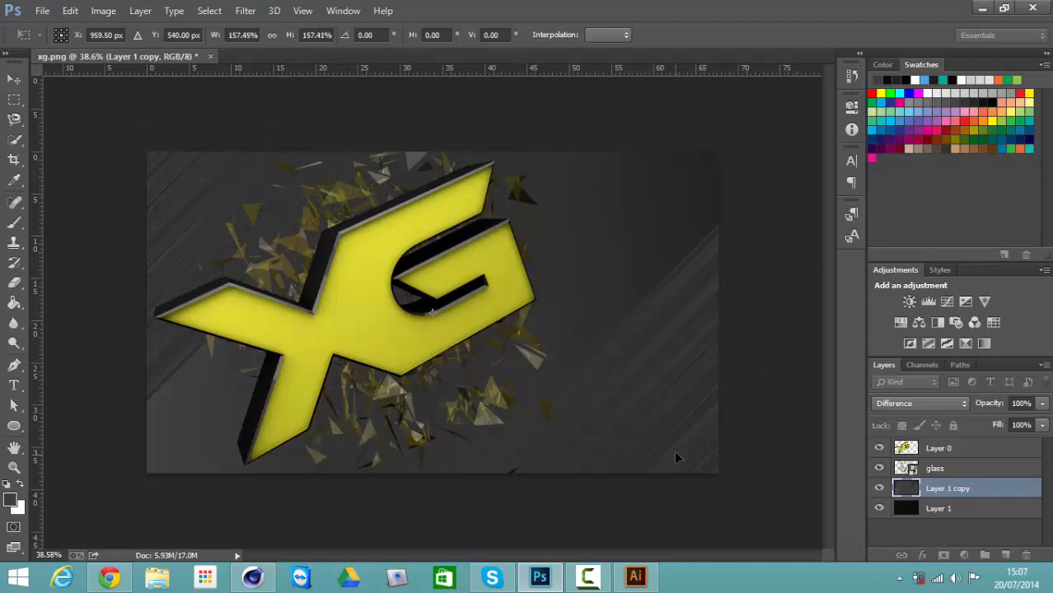
left_click_drag(671, 450, 620, 446)
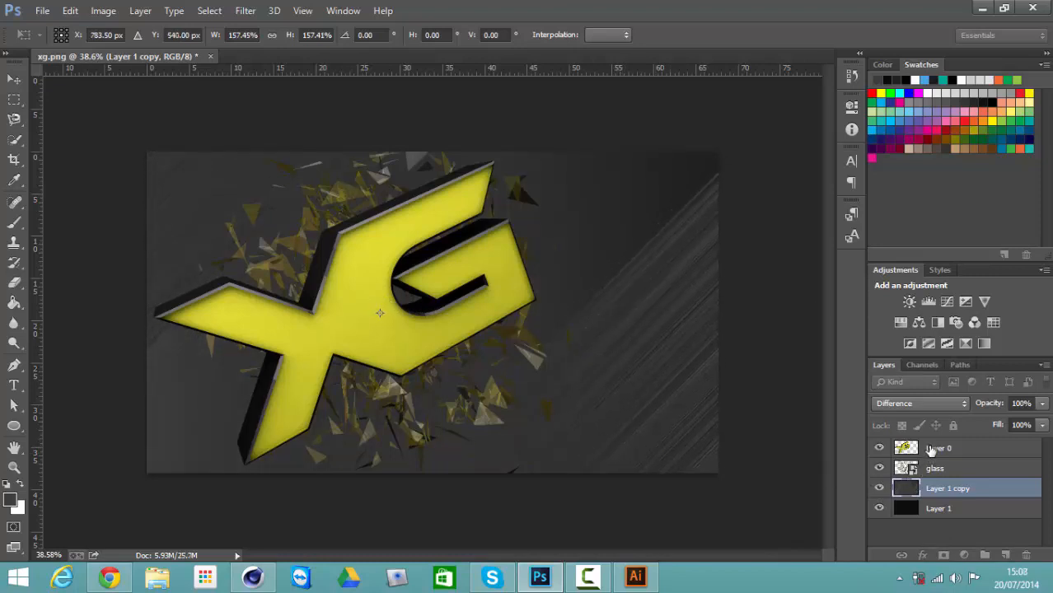
key("Return")
key("g")
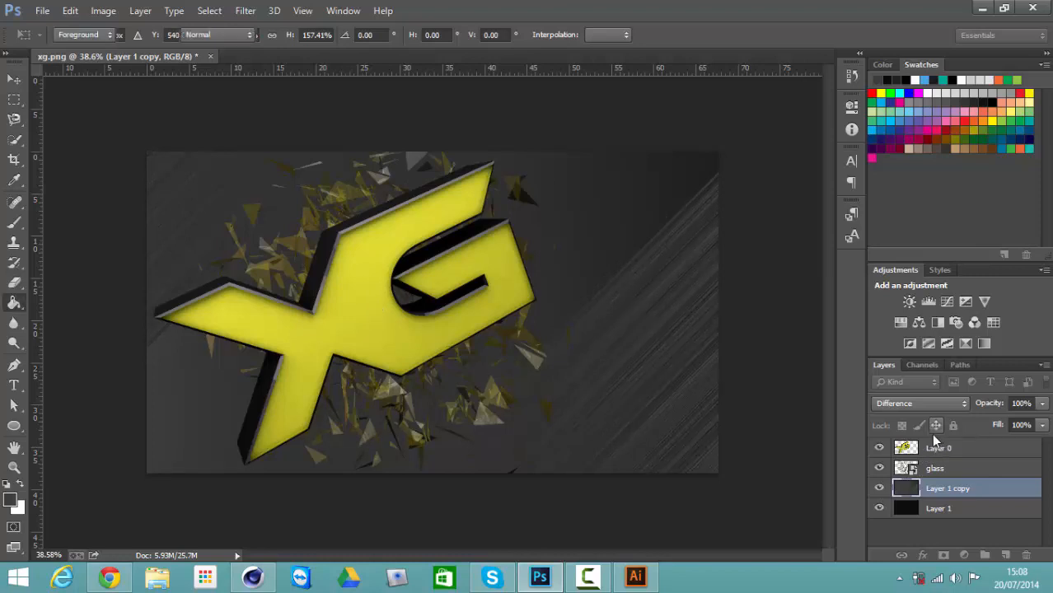
Scale the XG logo on Layer 0 to about 79%, rotate it about -9.5° and move it to about X 602, Y 540 px
left_click(936, 449)
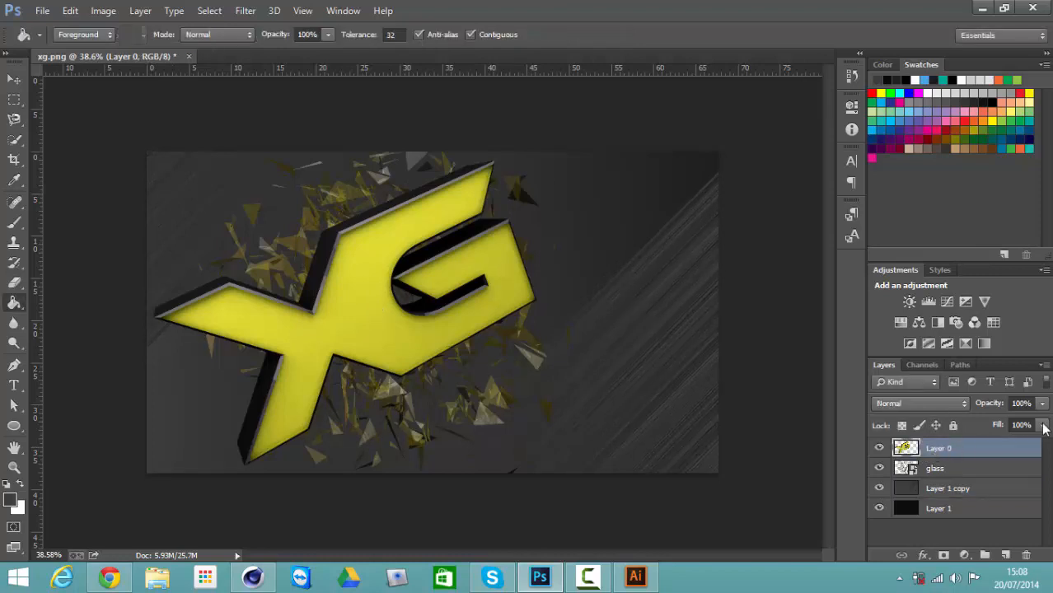
key("ctrl+t")
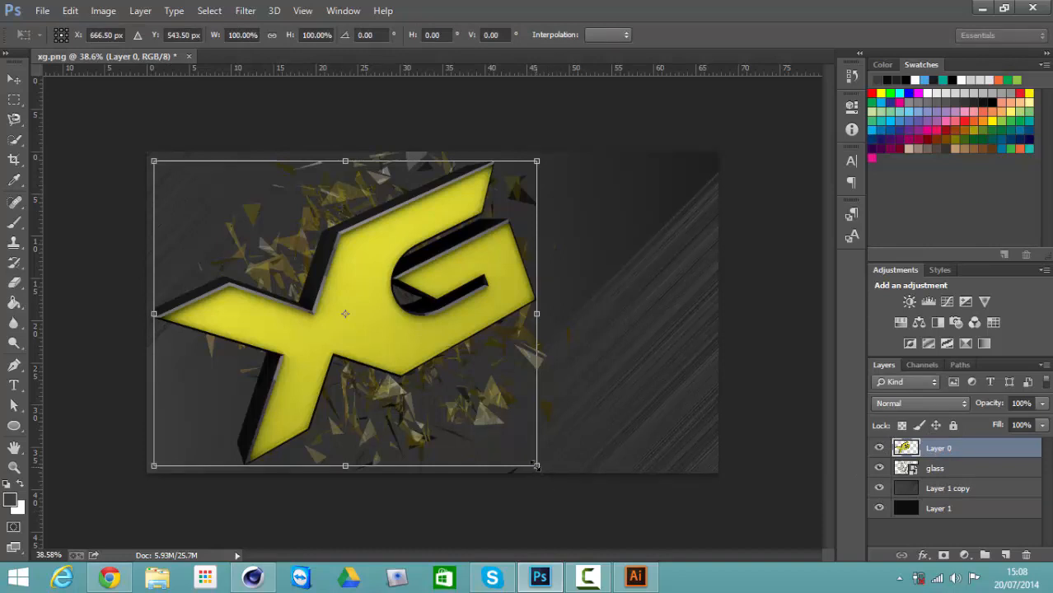
left_click_drag(536, 466, 496, 434, "alt+shift")
left_click_drag(512, 190, 474, 185)
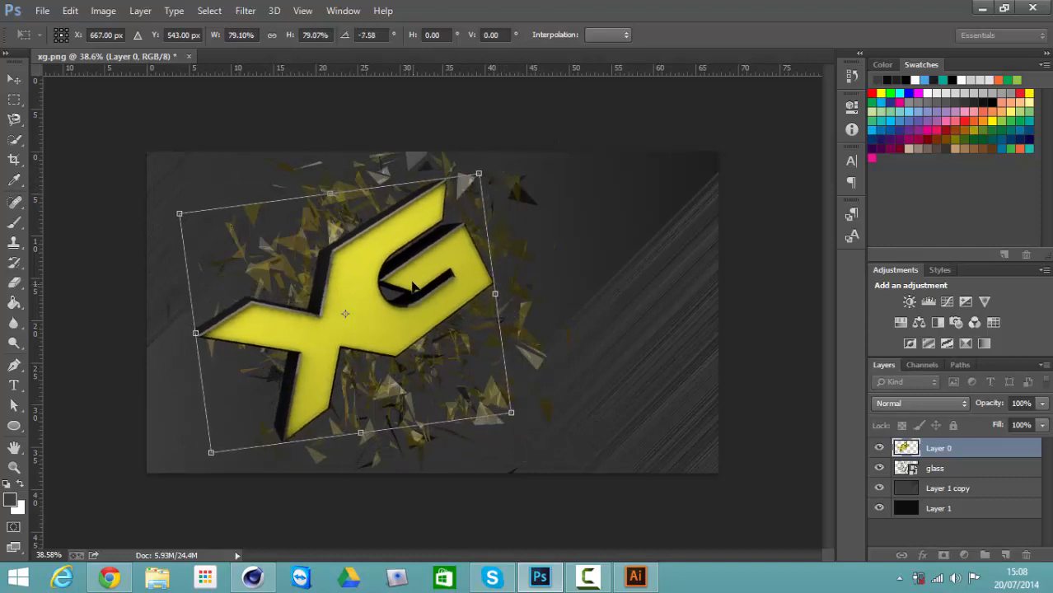
left_click_drag(416, 286, 395, 286)
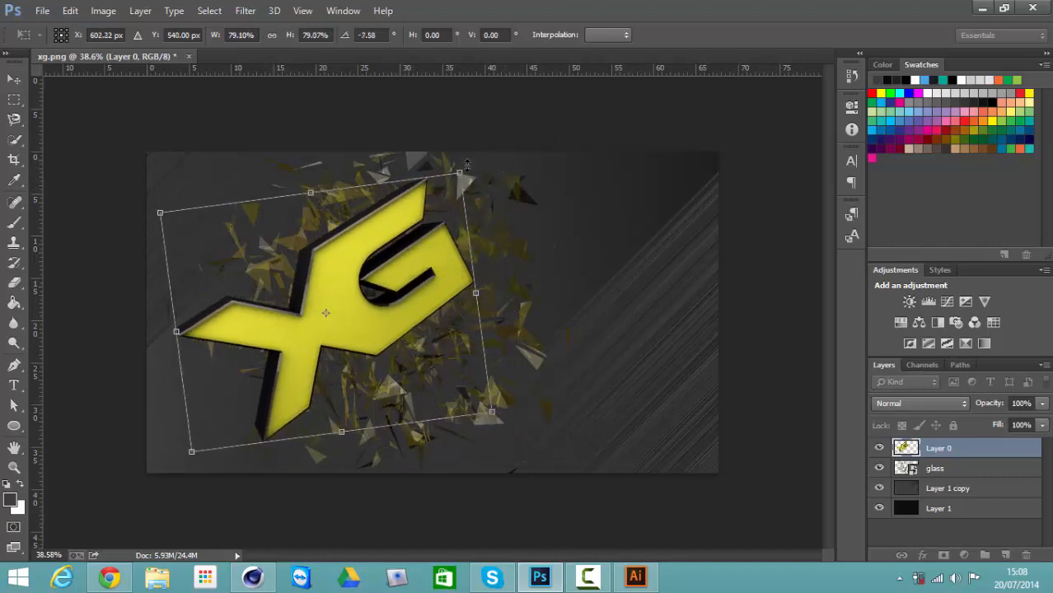
left_click_drag(470, 164, 465, 163)
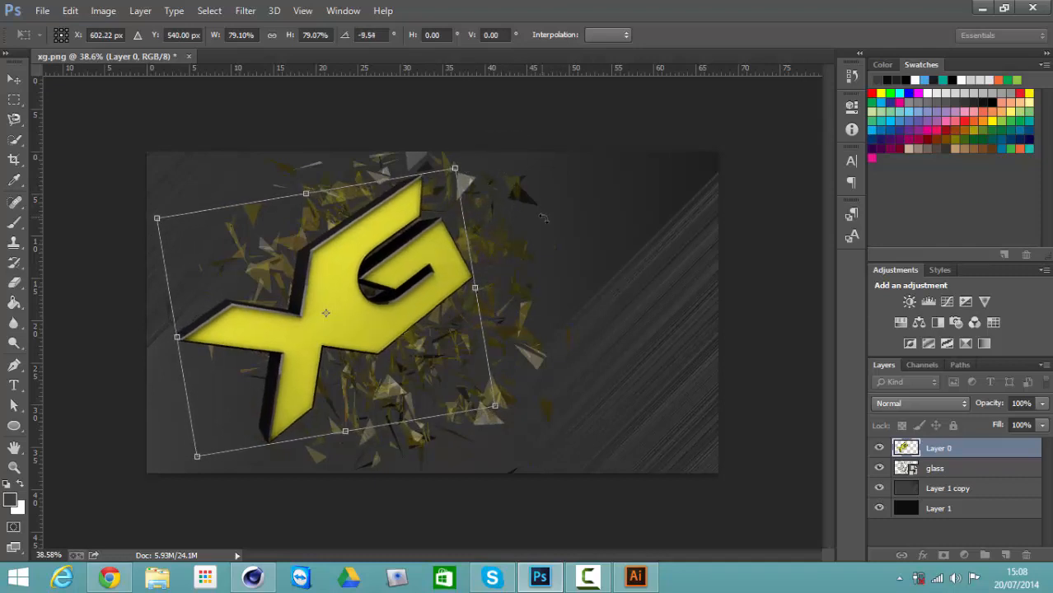
key("Return")
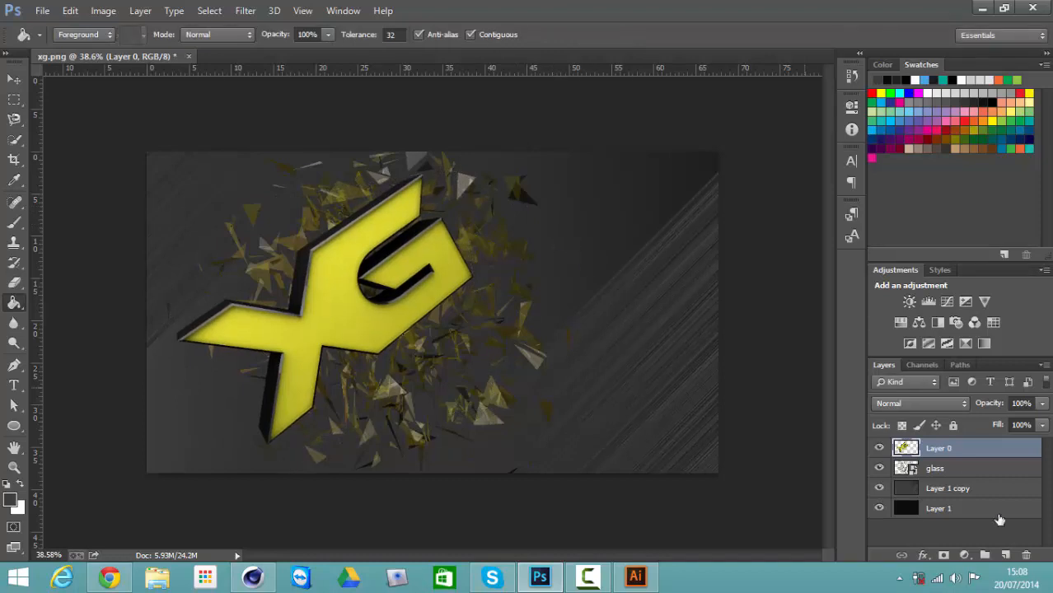
Add a Hue/Saturation adjustment above the glass layer and clip it to that layer only
left_click(935, 469)
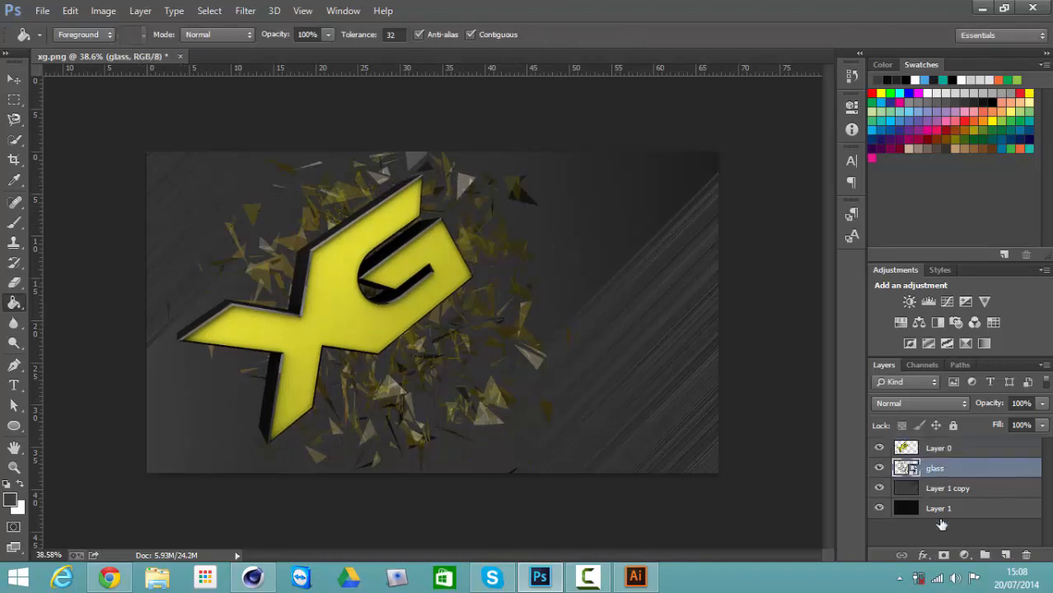
left_click(964, 555)
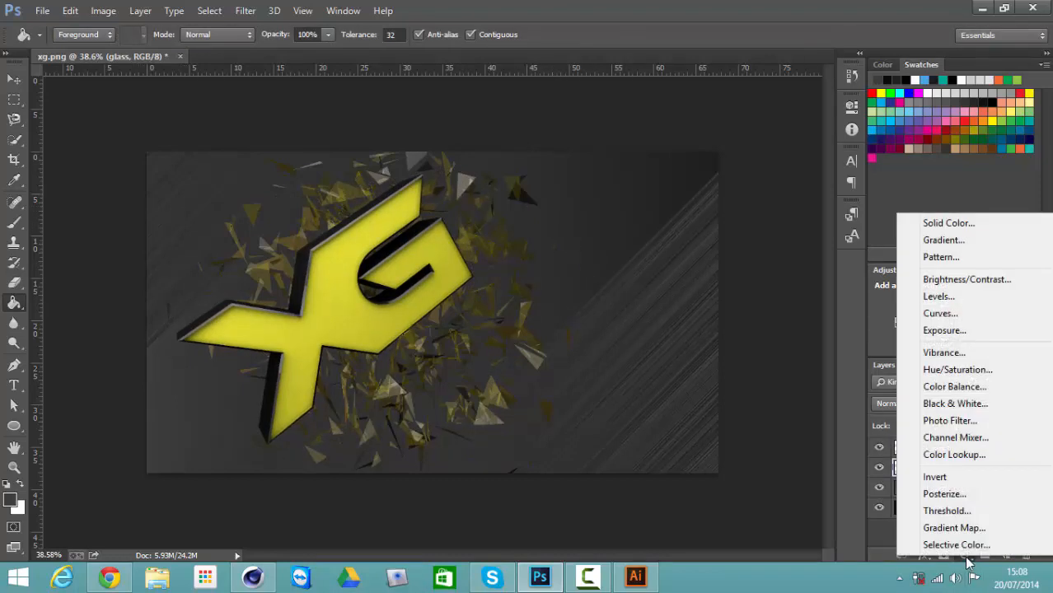
left_click(972, 371)
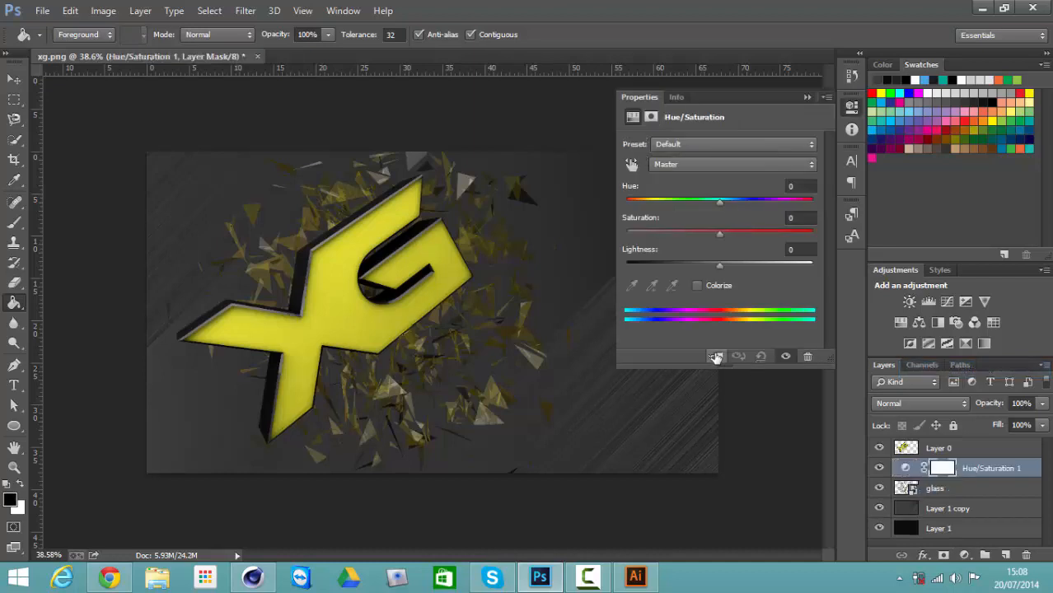
left_click(715, 357)
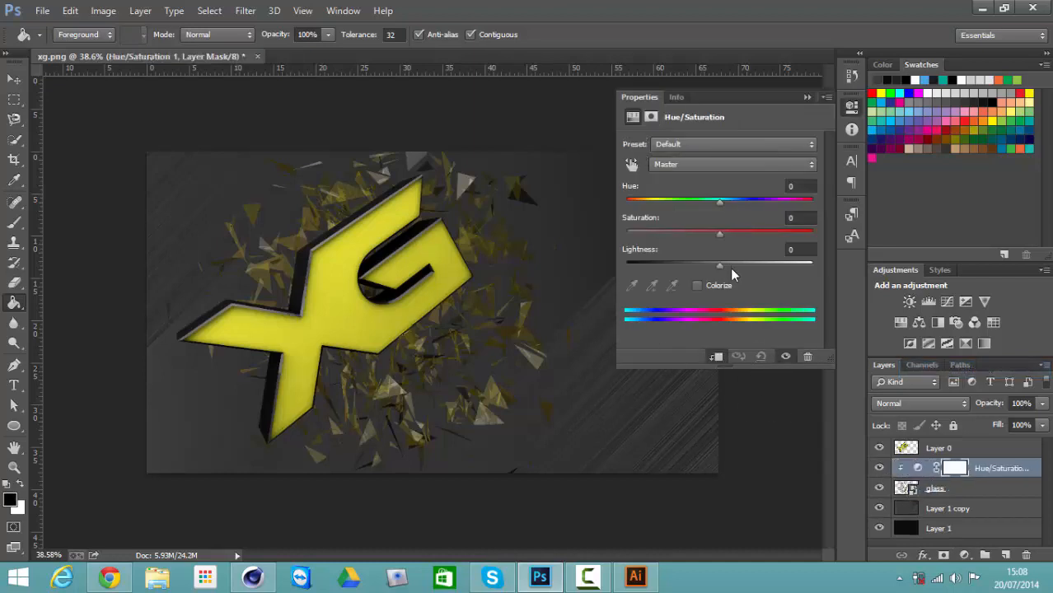
Colorize the glass shards yellow in the Hue/Saturation adjustment with hue 57, saturation 87 and lightness +20
left_click_drag(718, 270, 748, 263)
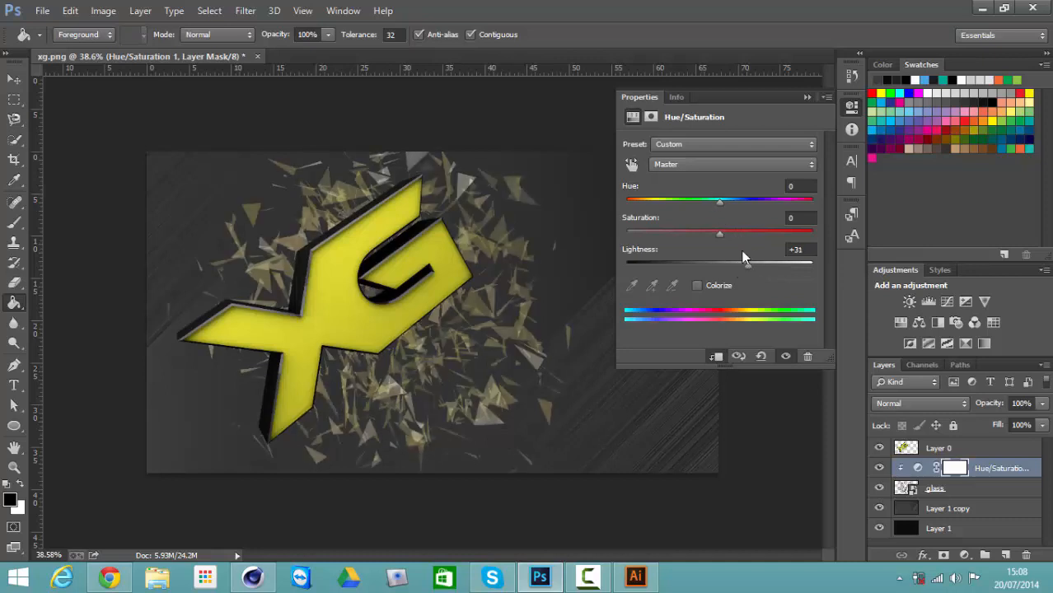
left_click(701, 284)
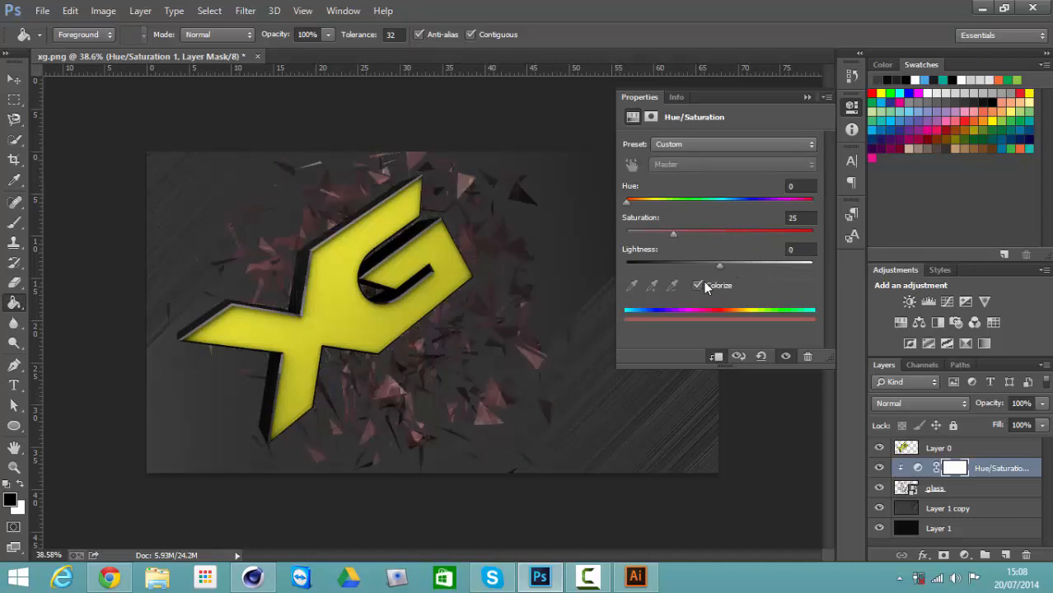
left_click_drag(627, 201, 652, 193)
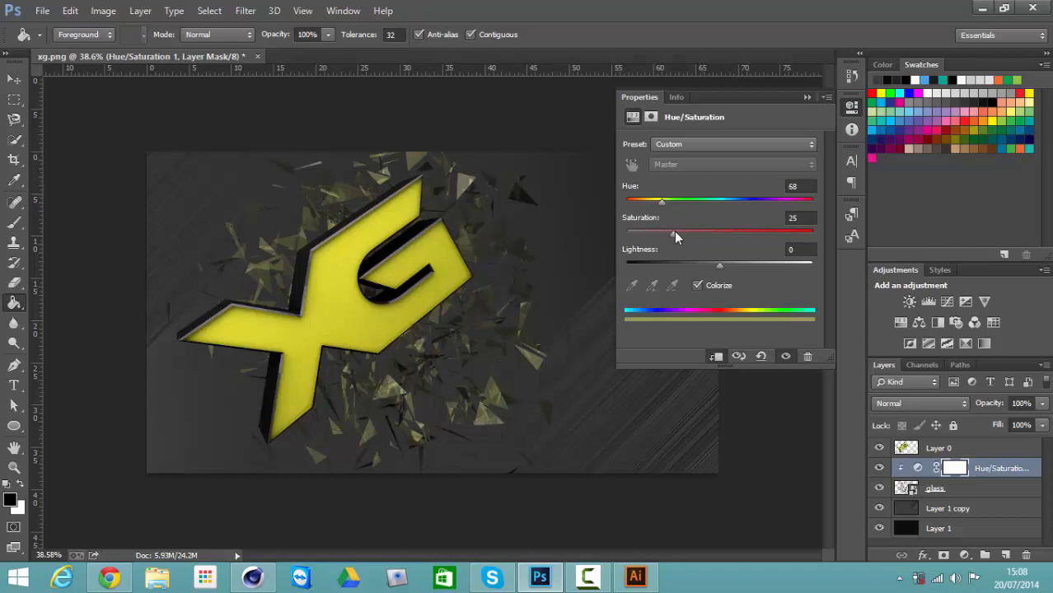
left_click_drag(674, 233, 788, 215)
left_click_drag(661, 208, 655, 213)
left_click_drag(719, 262, 738, 262)
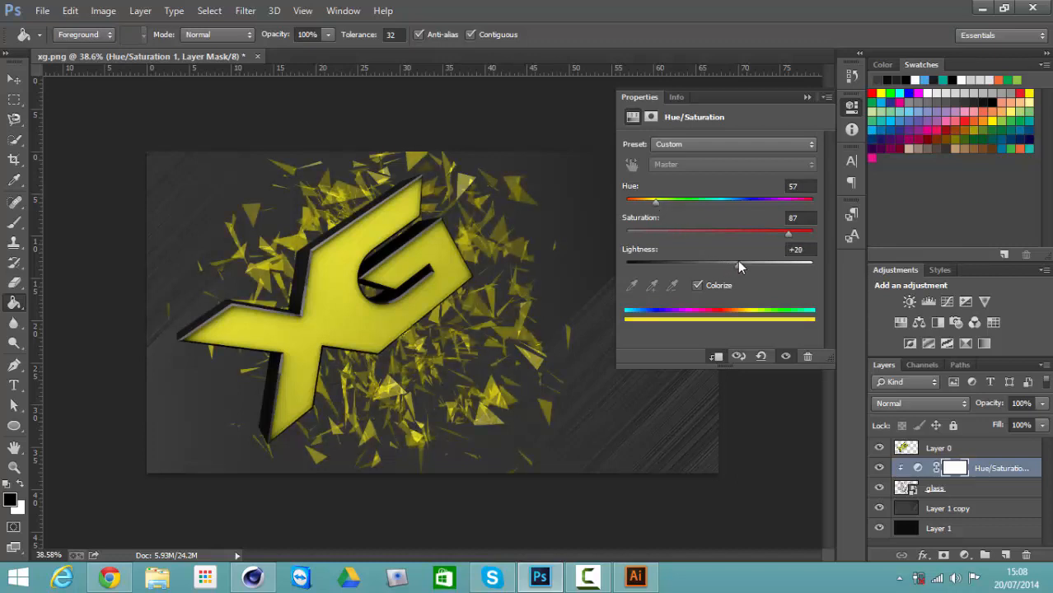
left_click(805, 95)
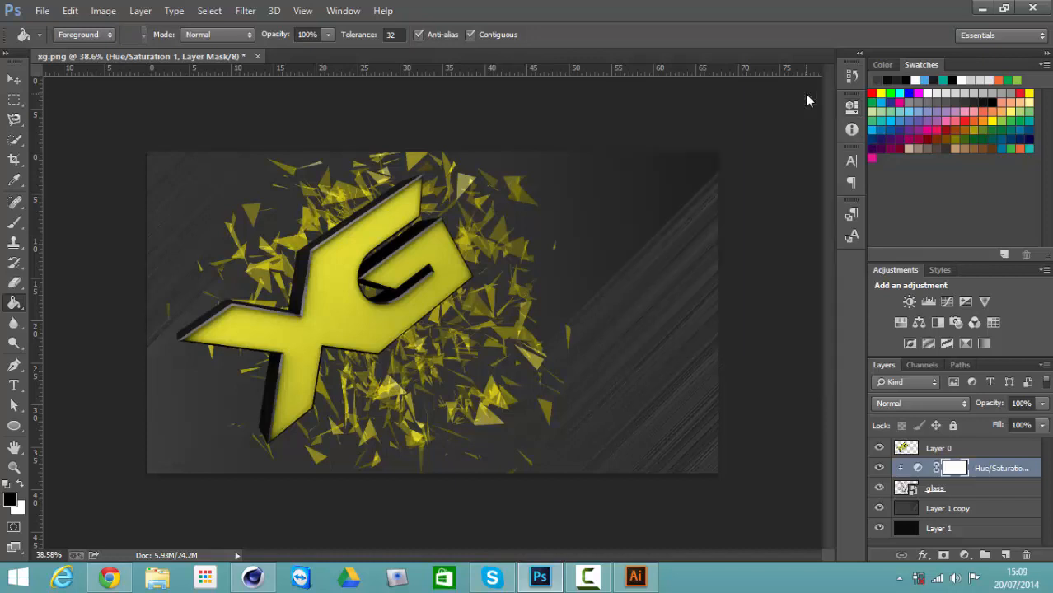
Stretch the glass layer to about 132.7% width and 119.9% height, rotate it -14.15° and center it at about X 926, Y 483 px
left_click(935, 492)
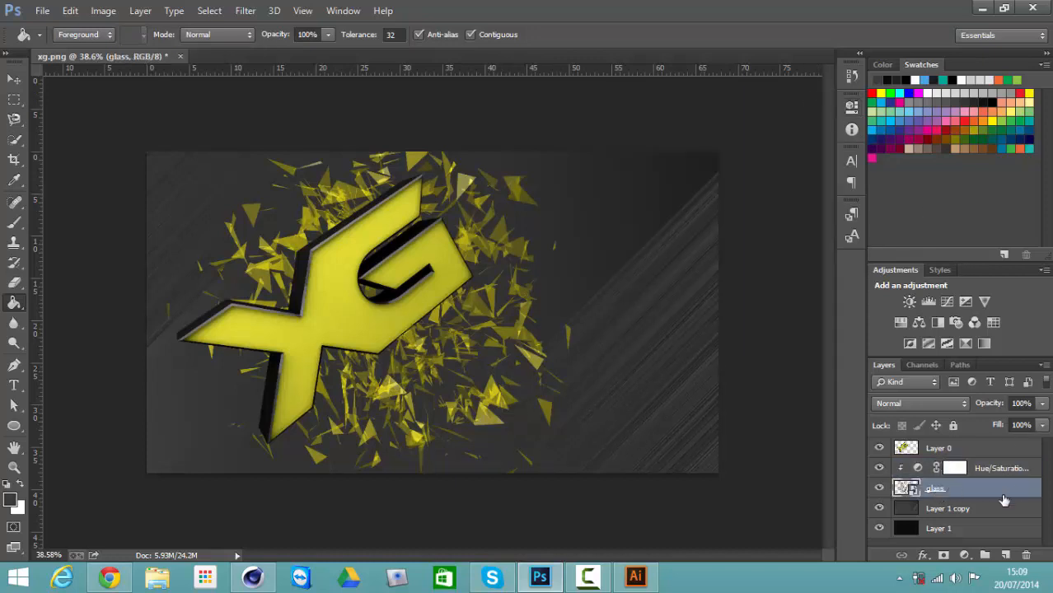
key("ctrl+t")
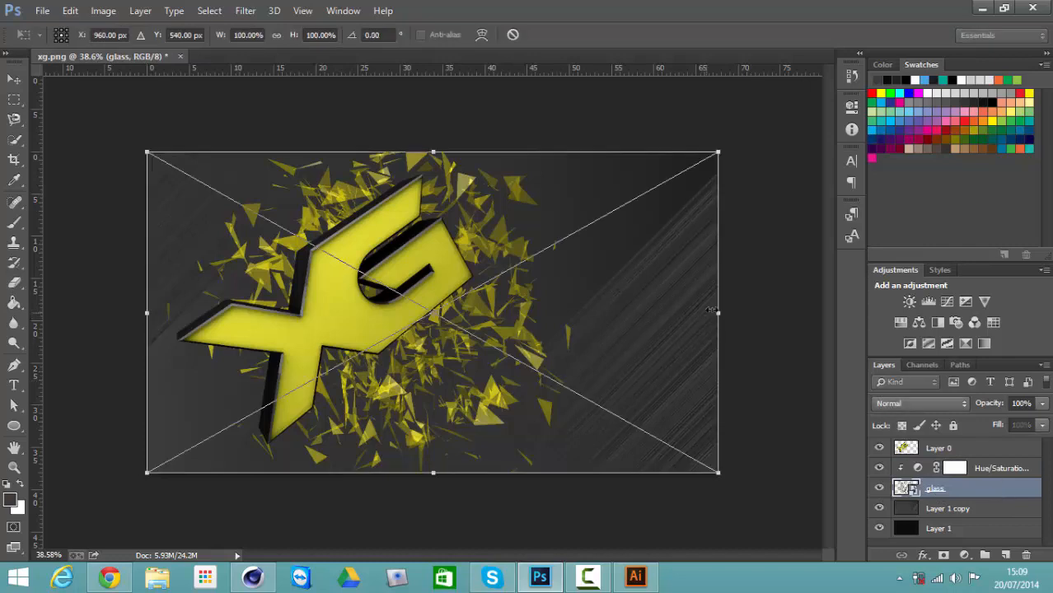
left_click_drag(719, 313, 906, 313)
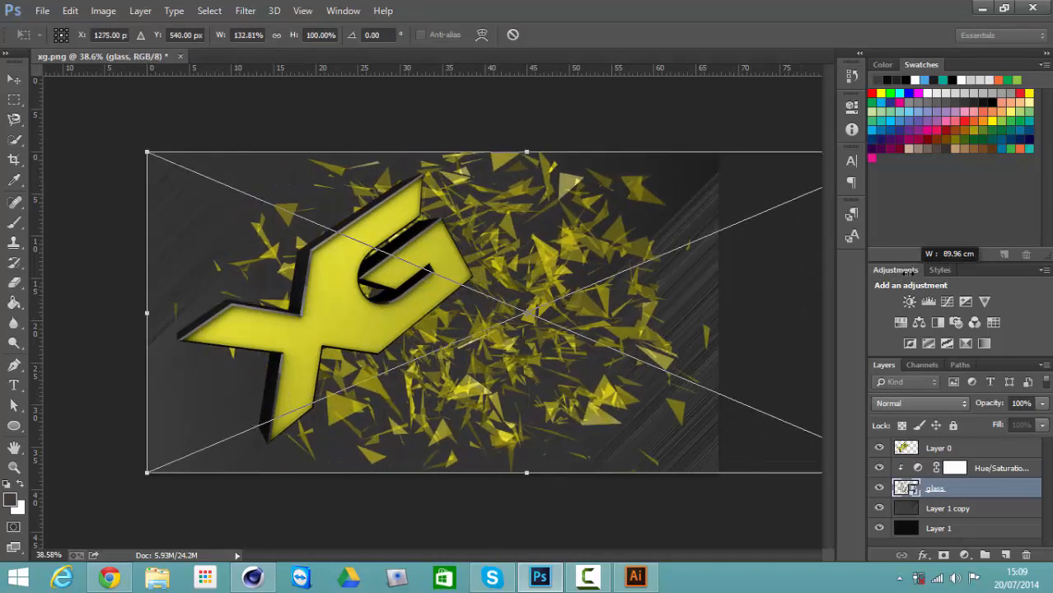
left_click_drag(536, 340, 441, 355)
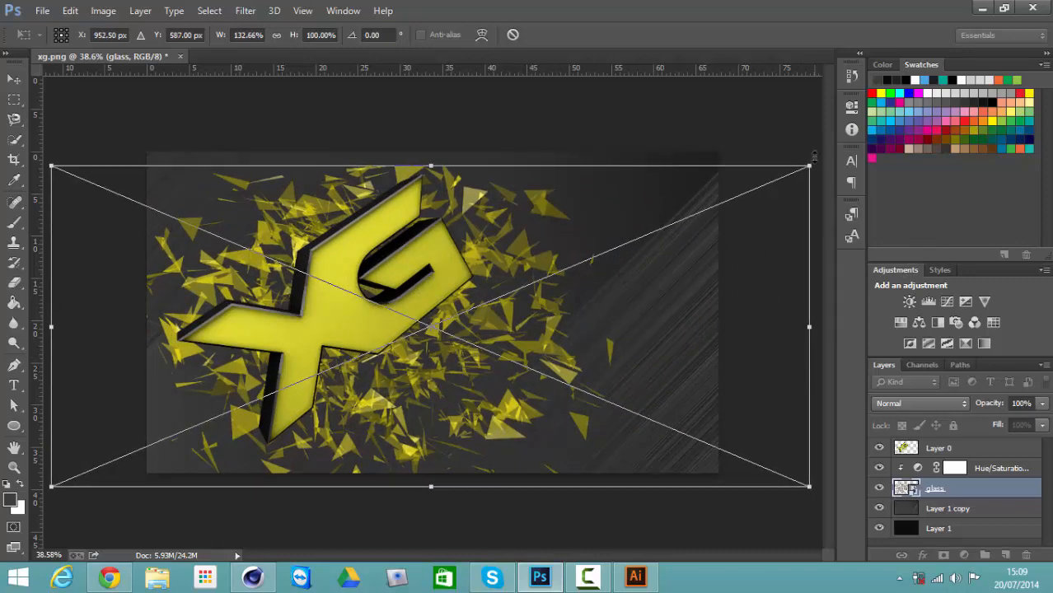
left_click_drag(818, 156, 753, 78)
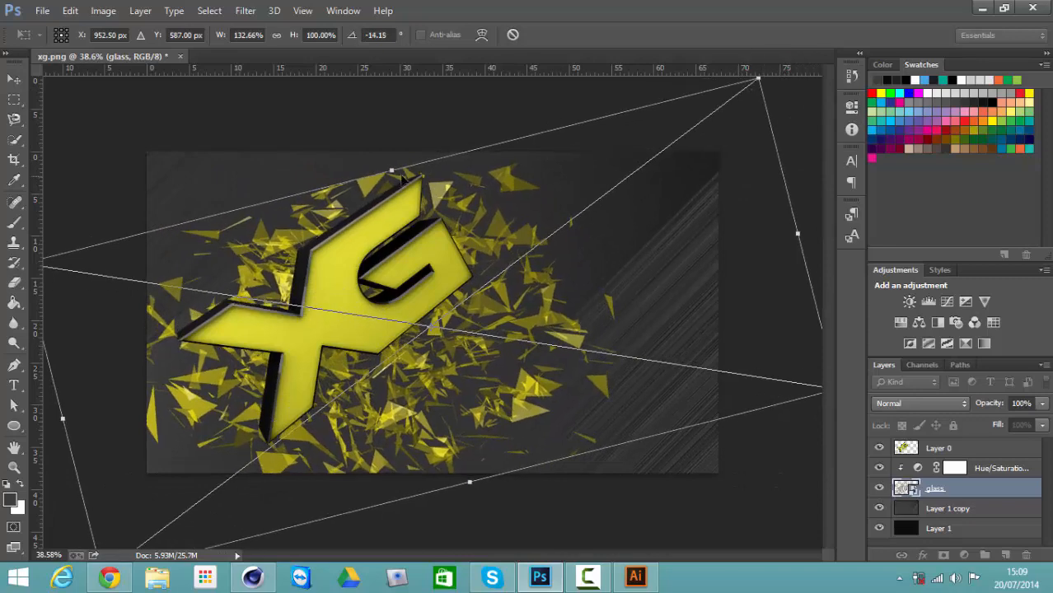
left_click_drag(391, 168, 375, 133)
left_click_drag(353, 111, 353, 112)
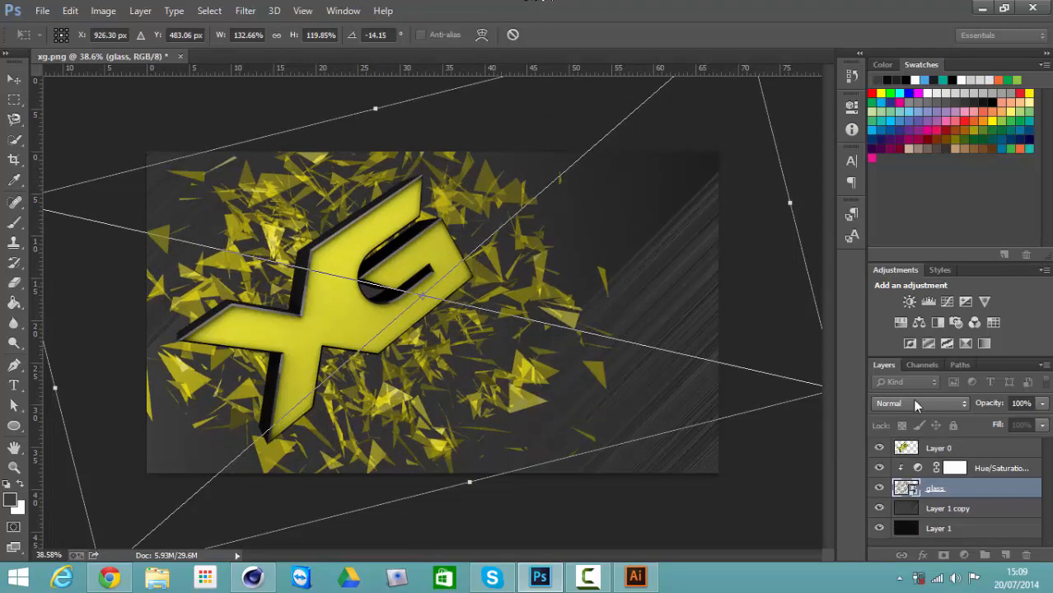
key("Return")
key("g")
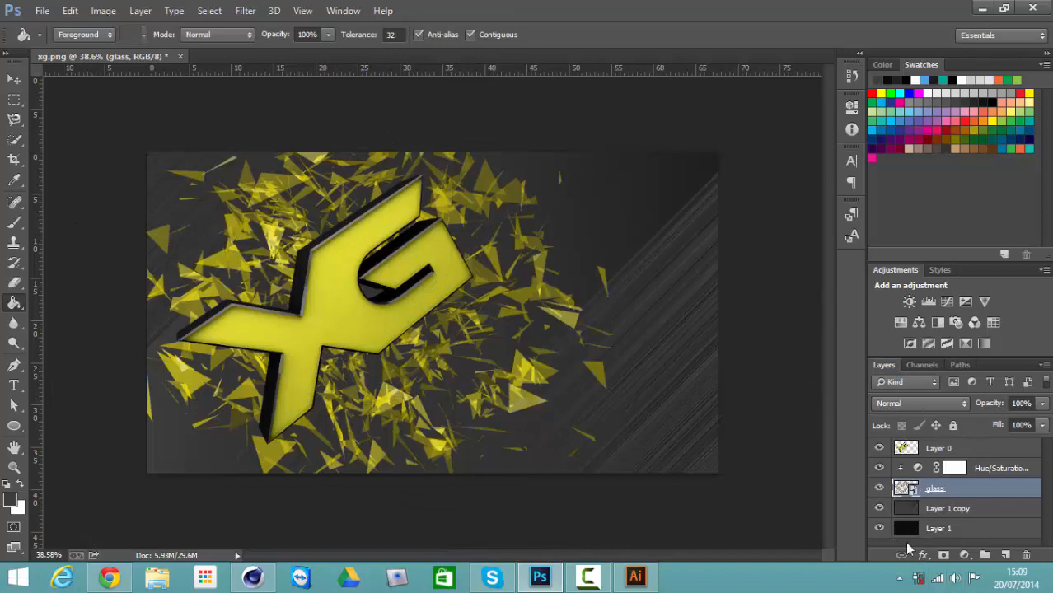
Add a layer mask to the glass layer and fade the outer shards around the logo with a 1000 px soft black brush
left_click(944, 555)
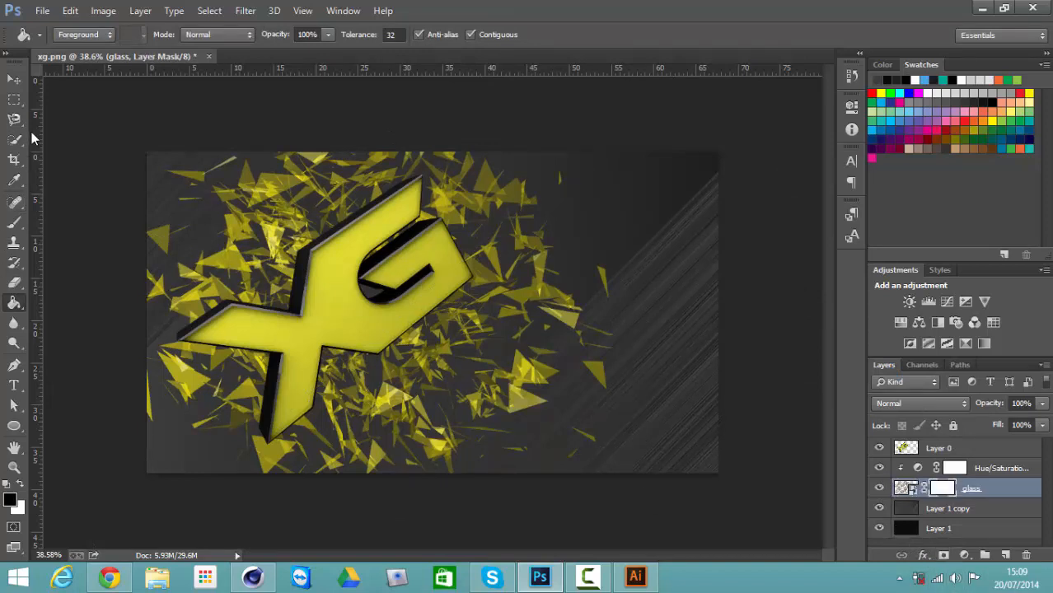
left_click(14, 224)
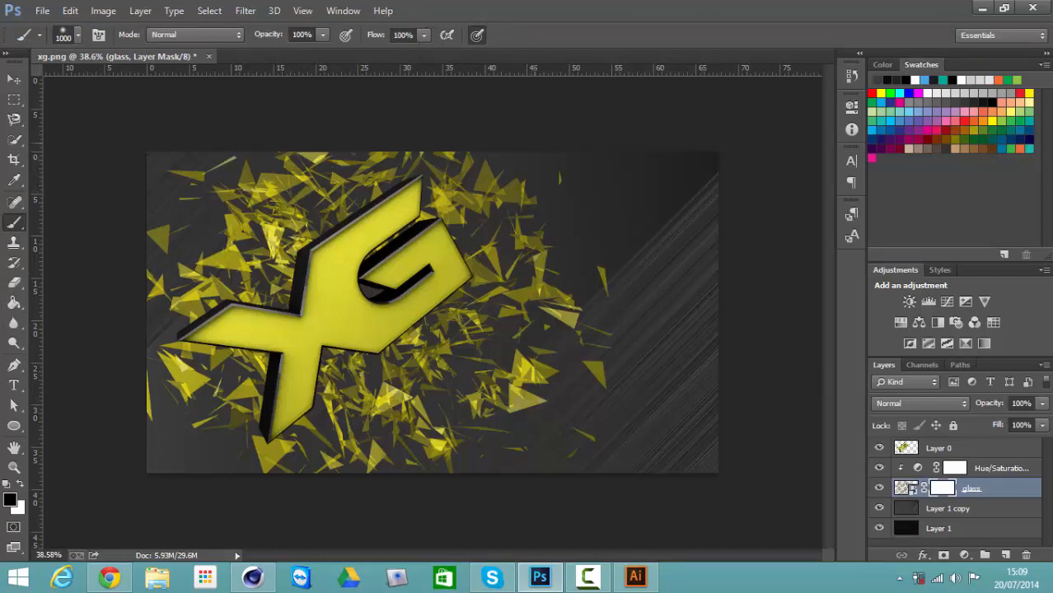
left_click(517, 143)
left_click(517, 143)
left_click(517, 143)
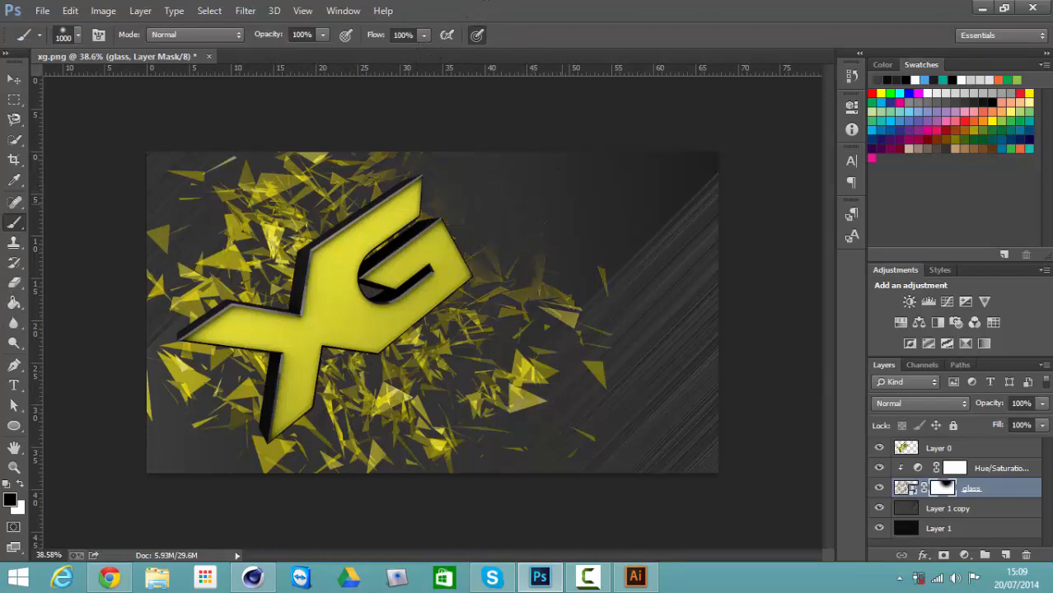
left_click(102, 307)
left_click_drag(103, 350, 122, 174)
left_click_drag(72, 360, 153, 525)
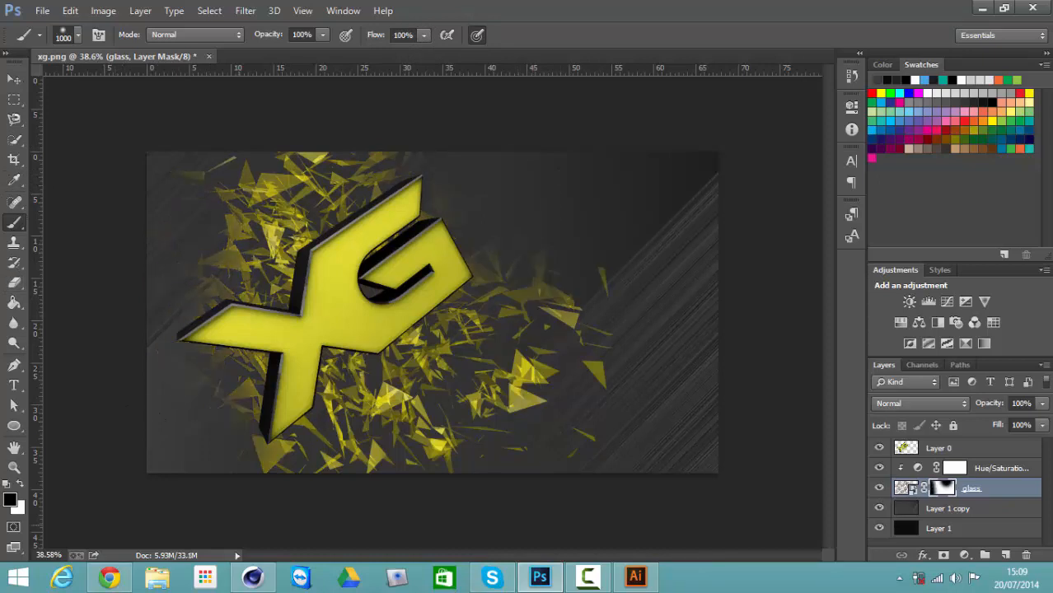
left_click_drag(346, 527, 621, 530)
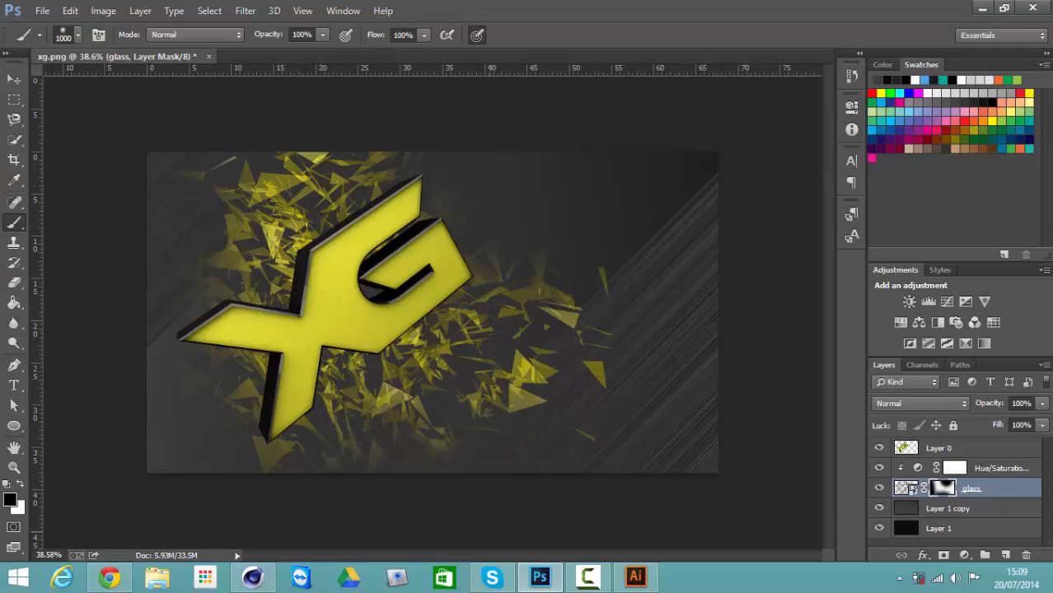
left_click_drag(503, 531, 197, 544)
left_click_drag(432, 147, 488, 178)
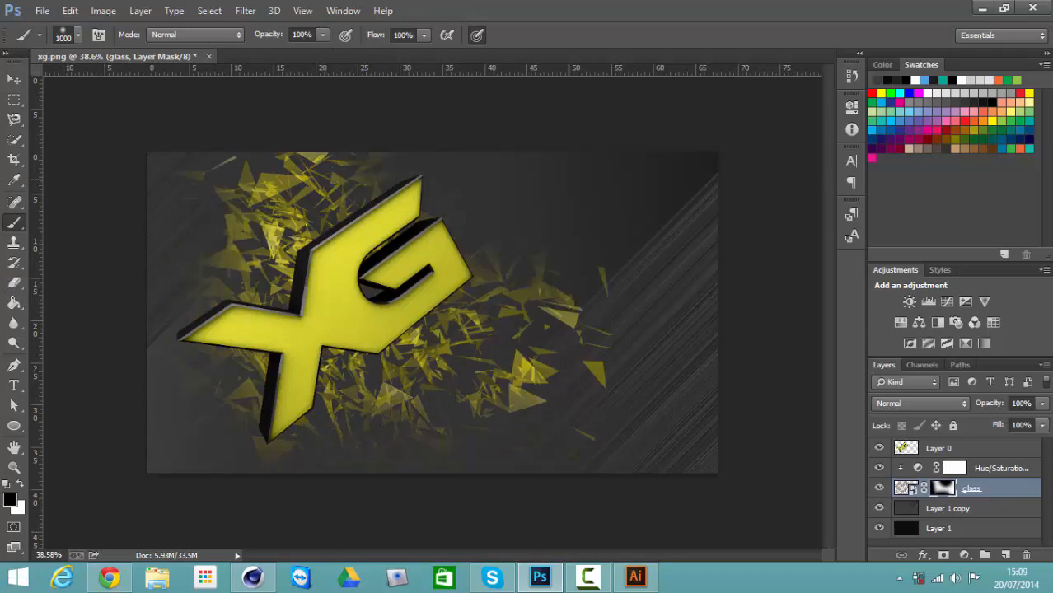
Create a new layer above the Hue/Saturation adjustment and fill it with the dark gray foreground color
left_click(997, 470)
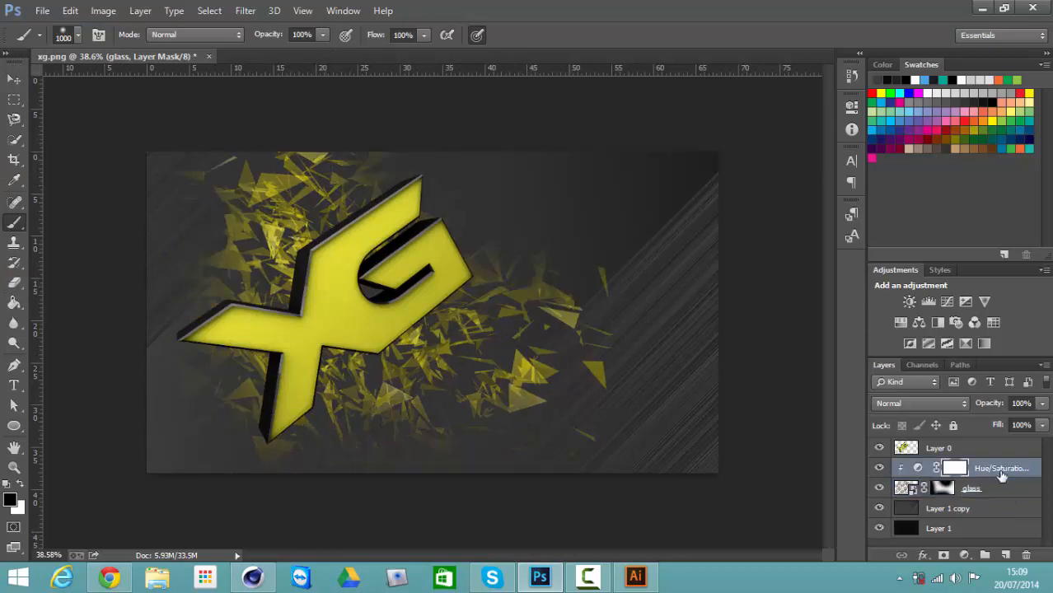
left_click(1006, 556)
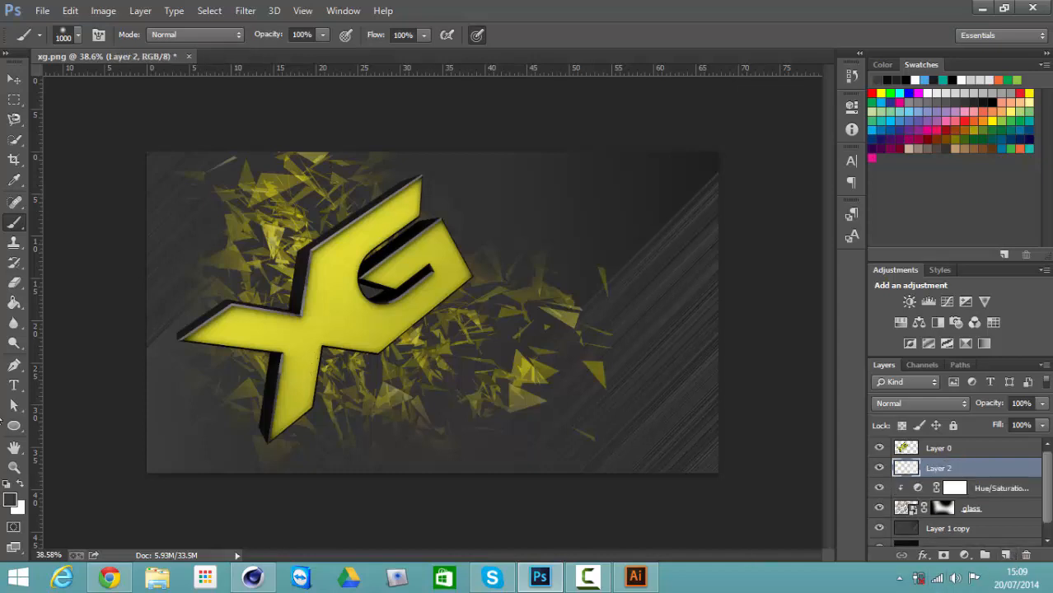
left_click(13, 302)
left_click(495, 354)
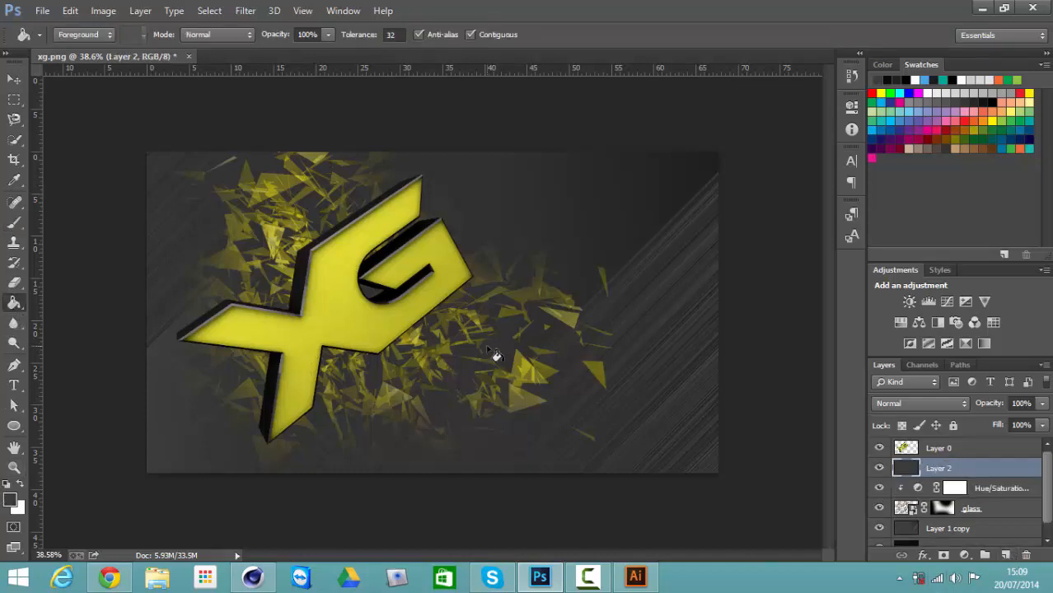
Open the Knoll Light Factory filter on the gray-filled Layer 2 and choose the basic lens preset
left_click(246, 10)
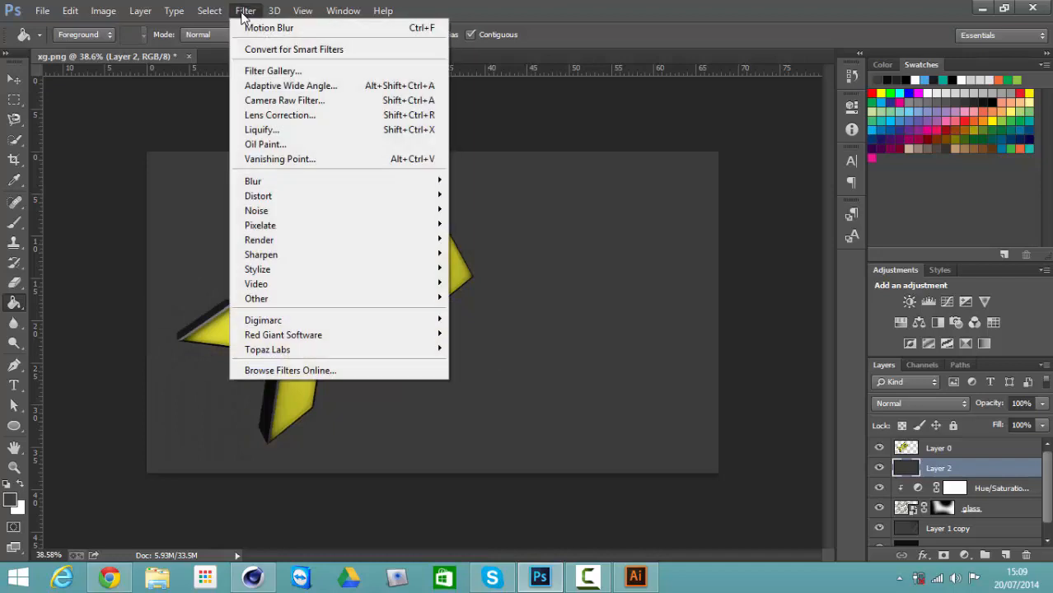
mouse_move(283, 338)
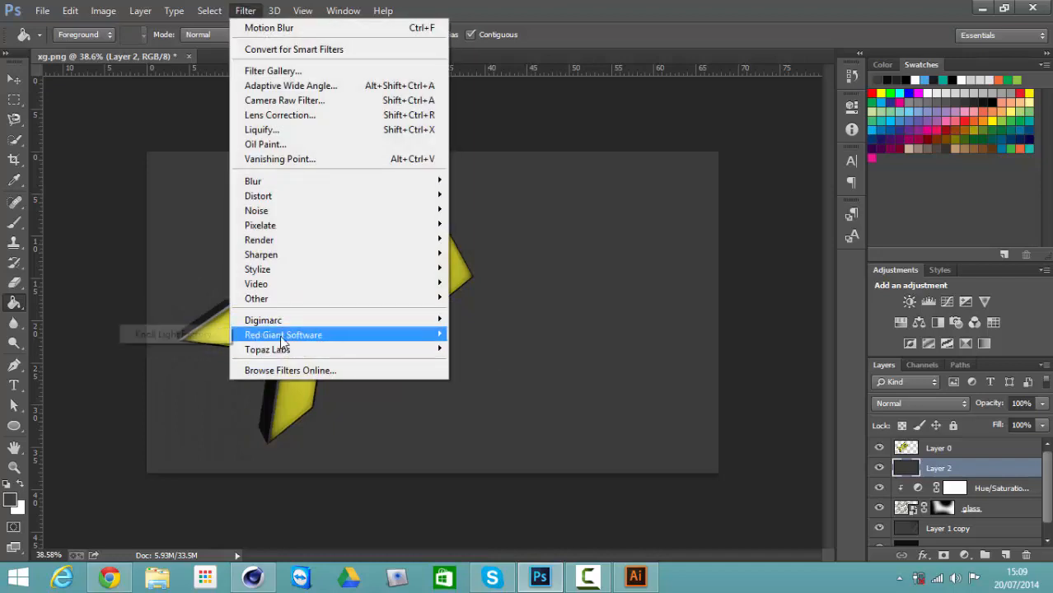
left_click(190, 336)
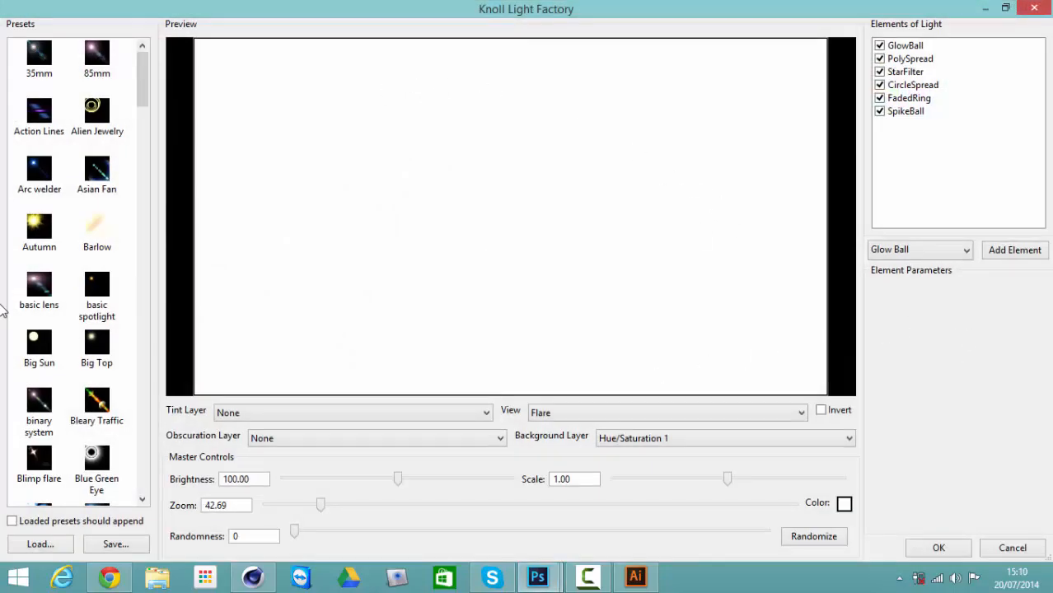
left_click(40, 290)
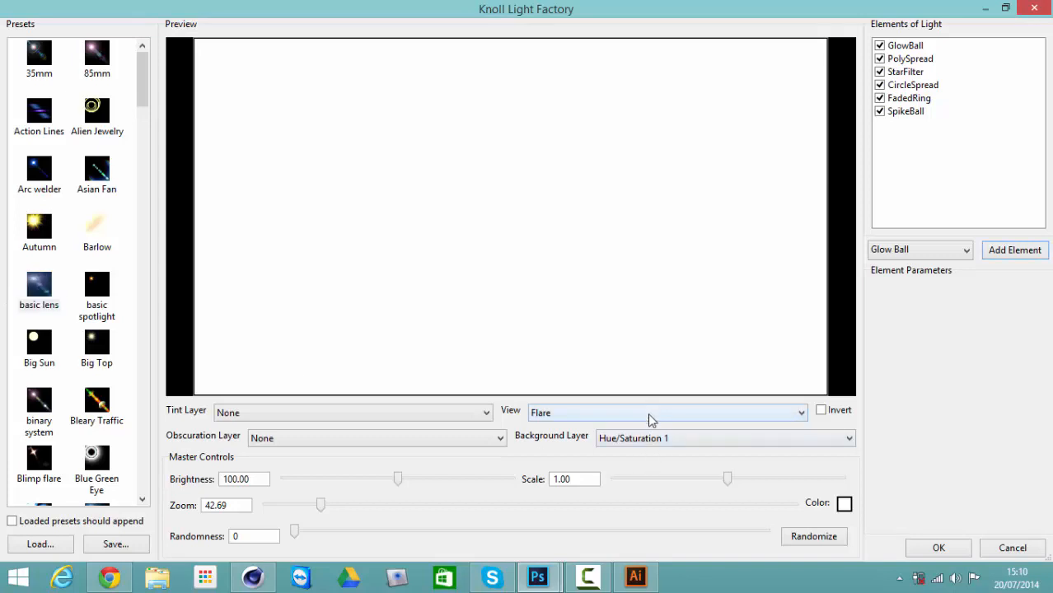
Try Layer 1, None and Layer 2 as the flare preview's background layer and set it to Layer 0
left_click(653, 438)
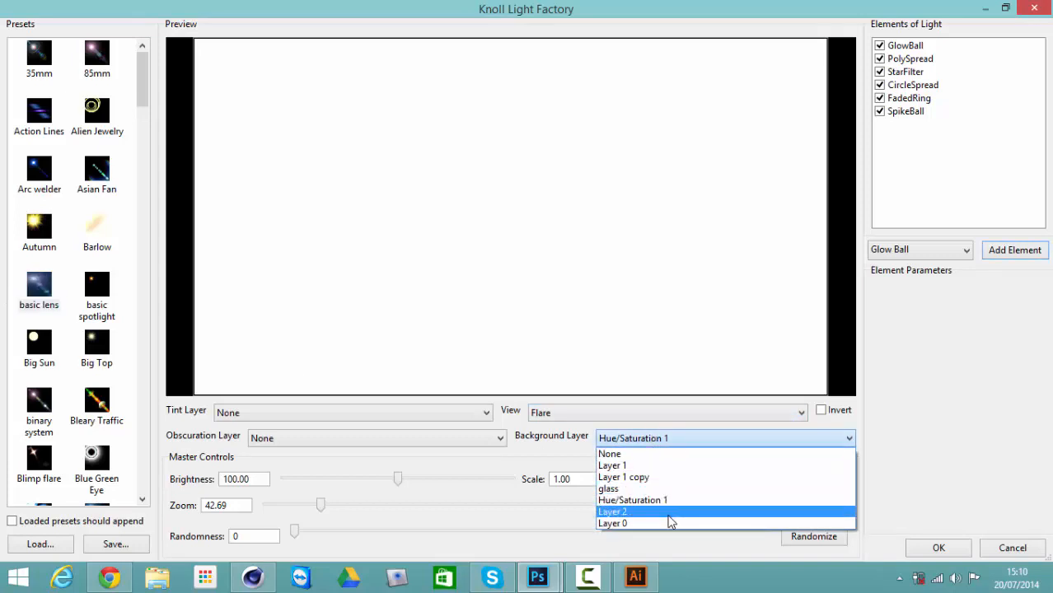
left_click(657, 465)
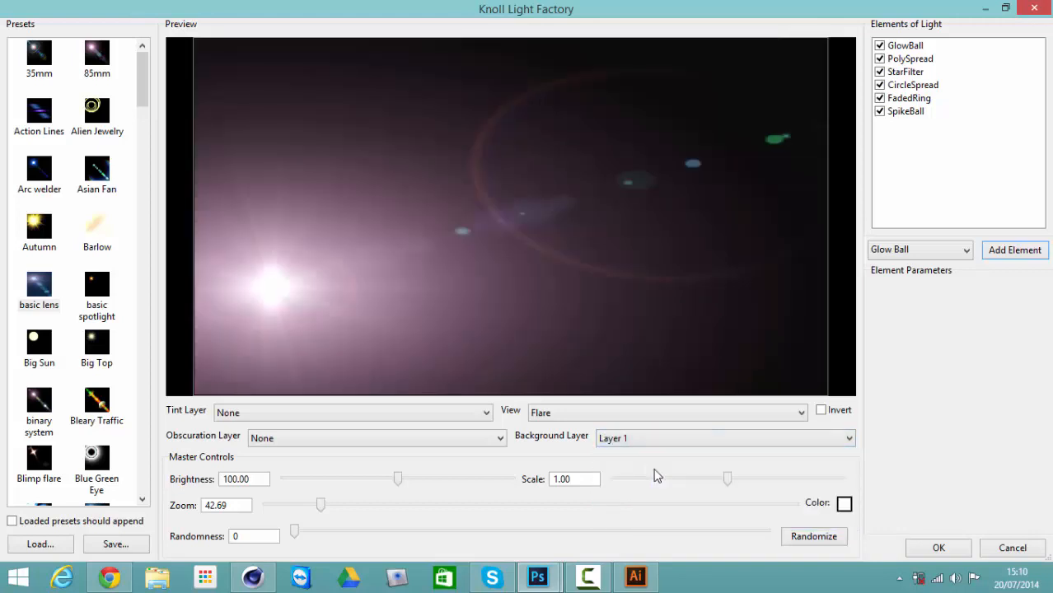
left_click(648, 441)
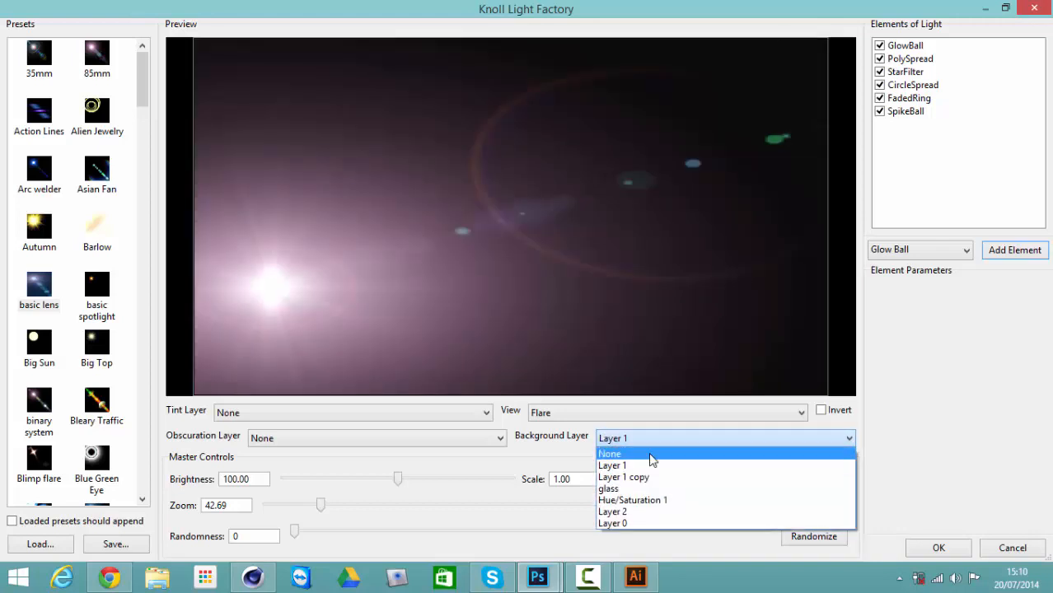
left_click(650, 455)
left_click(648, 439)
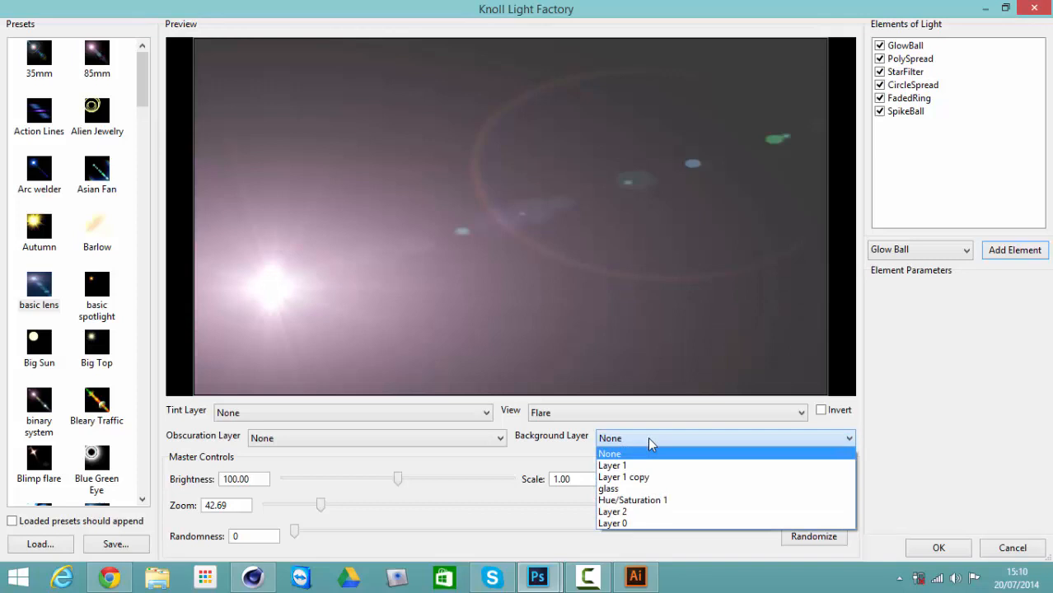
left_click(662, 512)
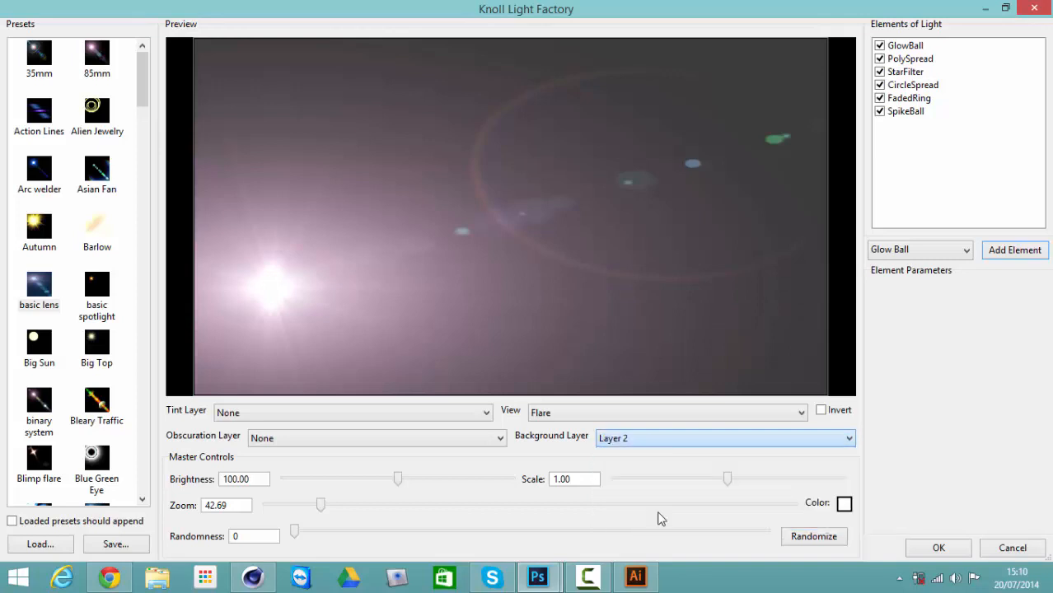
left_click(645, 442)
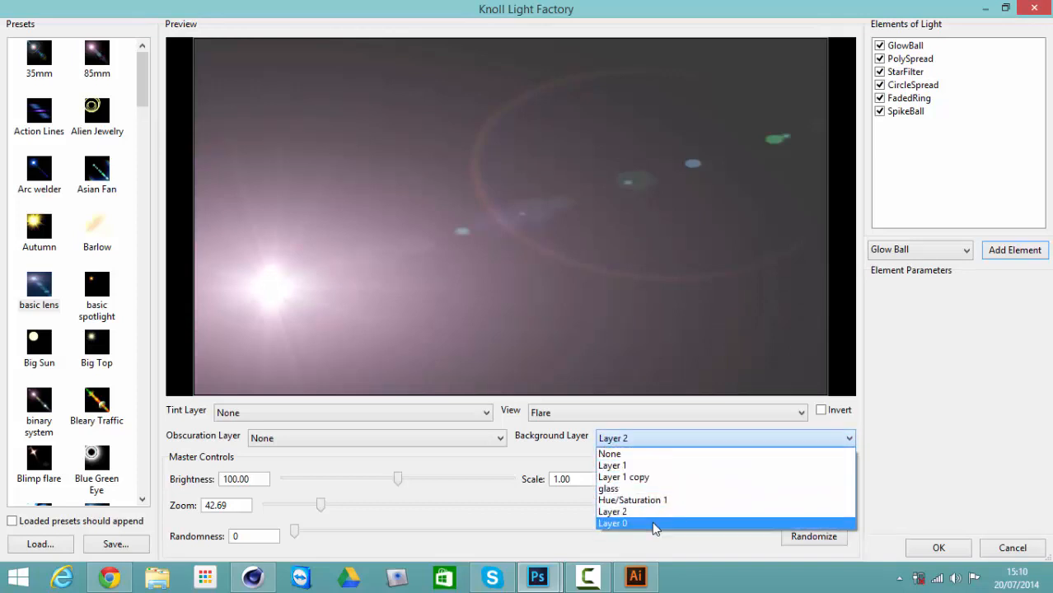
left_click(651, 521)
Apply the lens flare at the left tip of the XG logo and set Layer 2's blend mode to Screen
left_click_drag(308, 249, 237, 231)
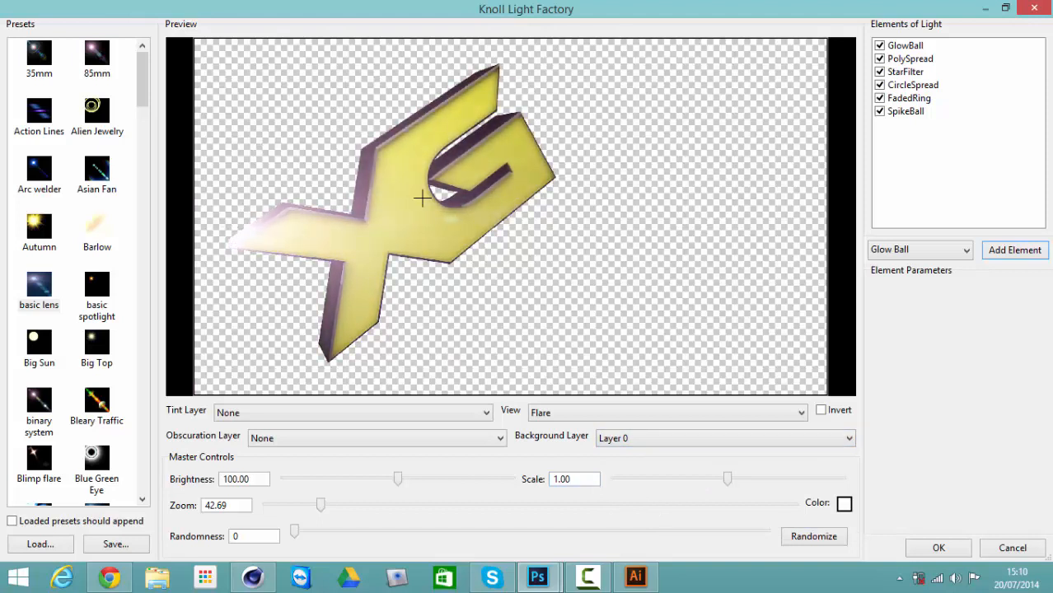
left_click(938, 548)
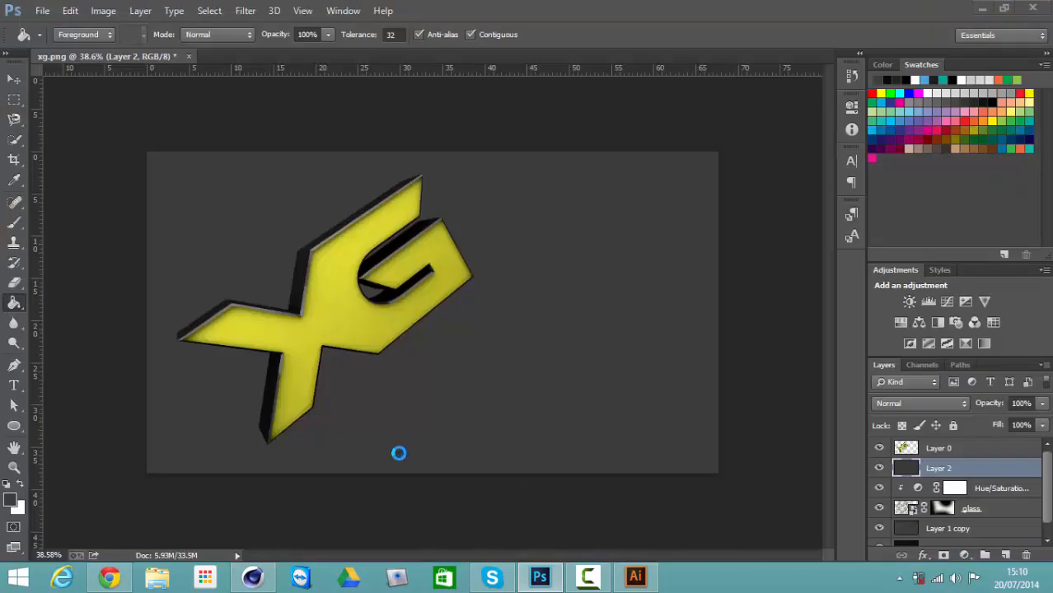
left_click(943, 403)
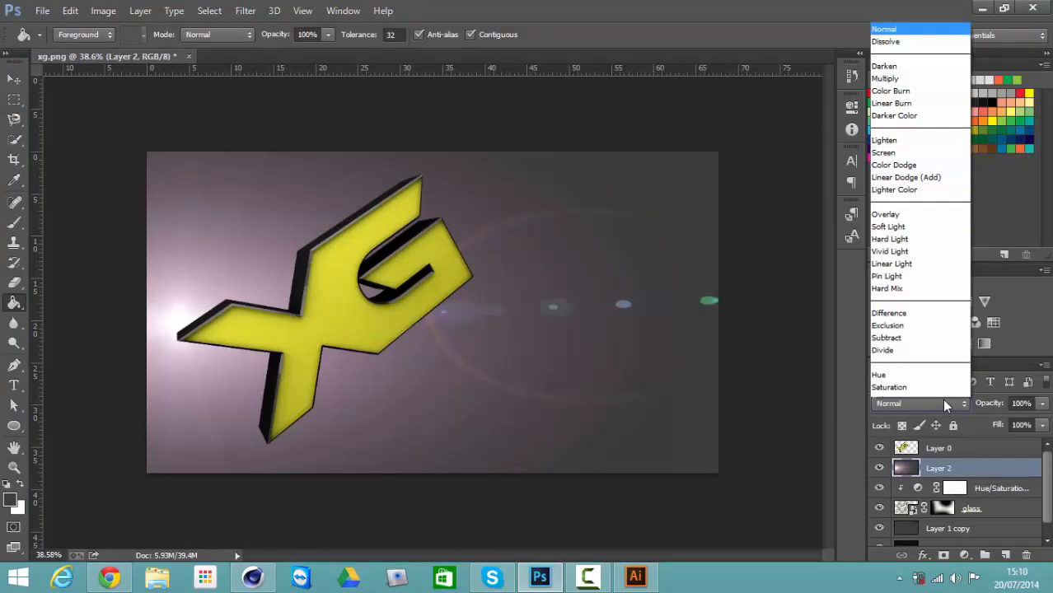
left_click(922, 134)
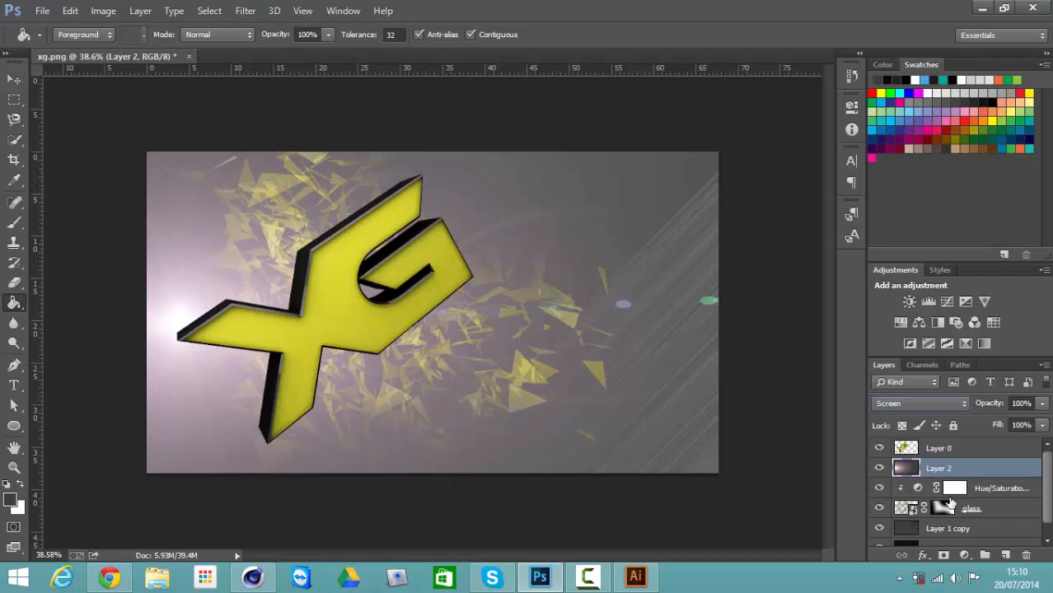
Move the flare's Layer 2 directly beneath the glass layer in the layer stack
left_click(903, 511)
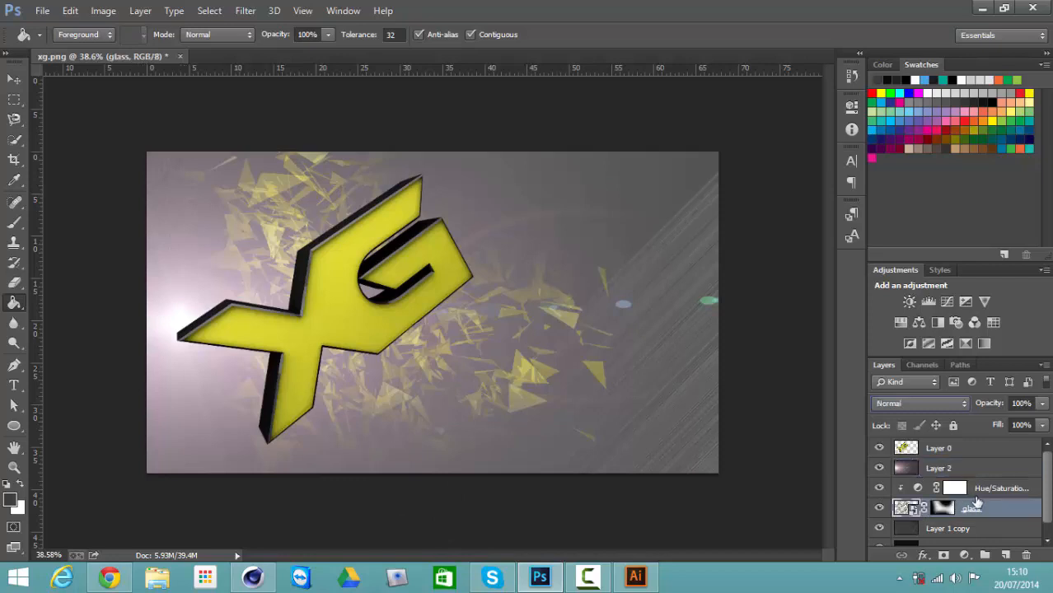
left_click(953, 456)
left_click(953, 468)
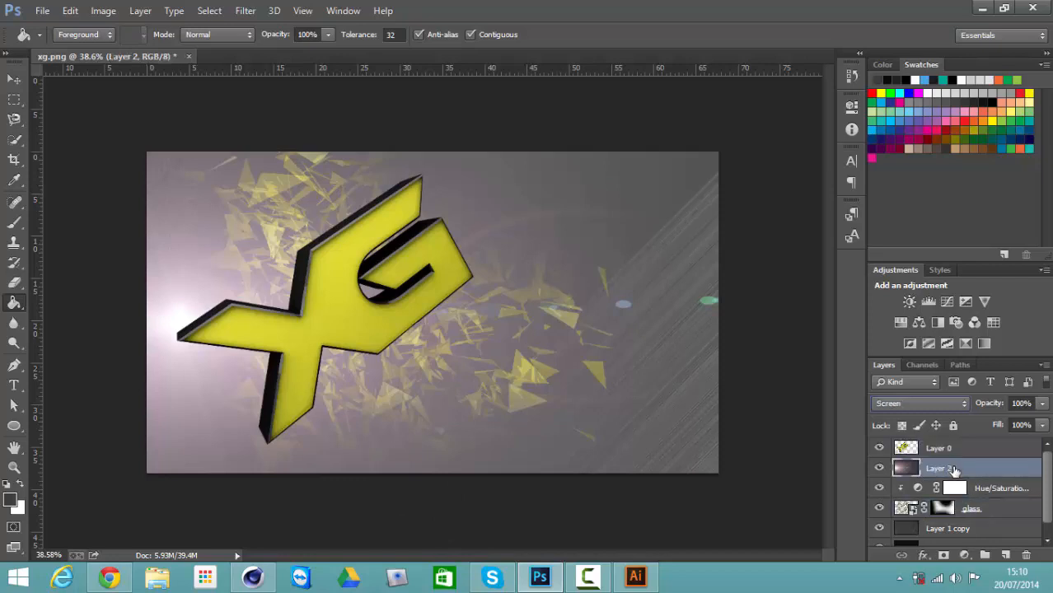
left_click_drag(953, 467, 966, 525)
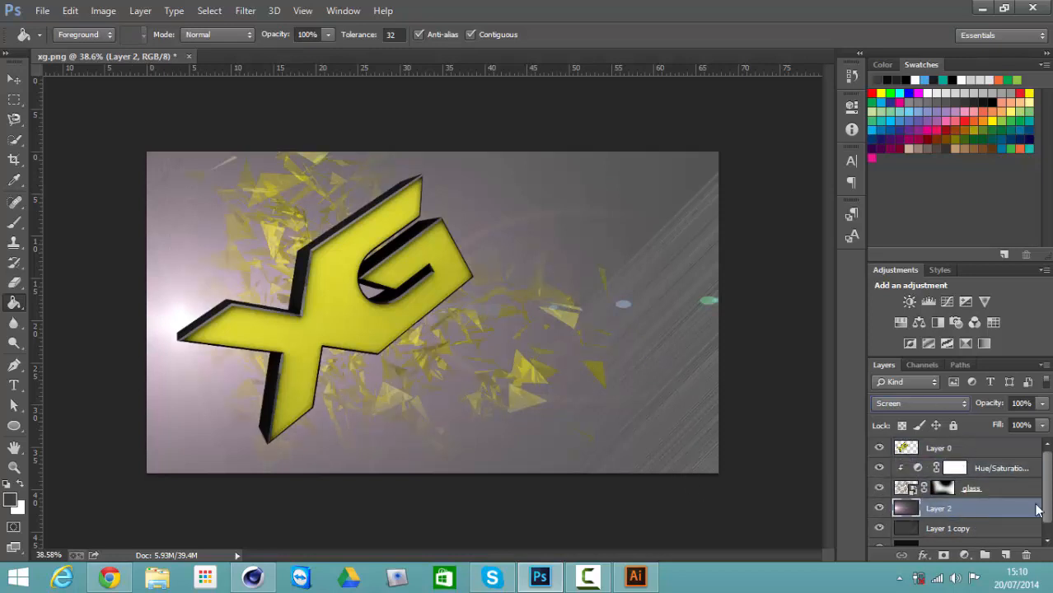
Add the text XILEDGAMING in 60 pt Ethnocentric above Layer 0, beneath the shards beside the logo
left_click(925, 451)
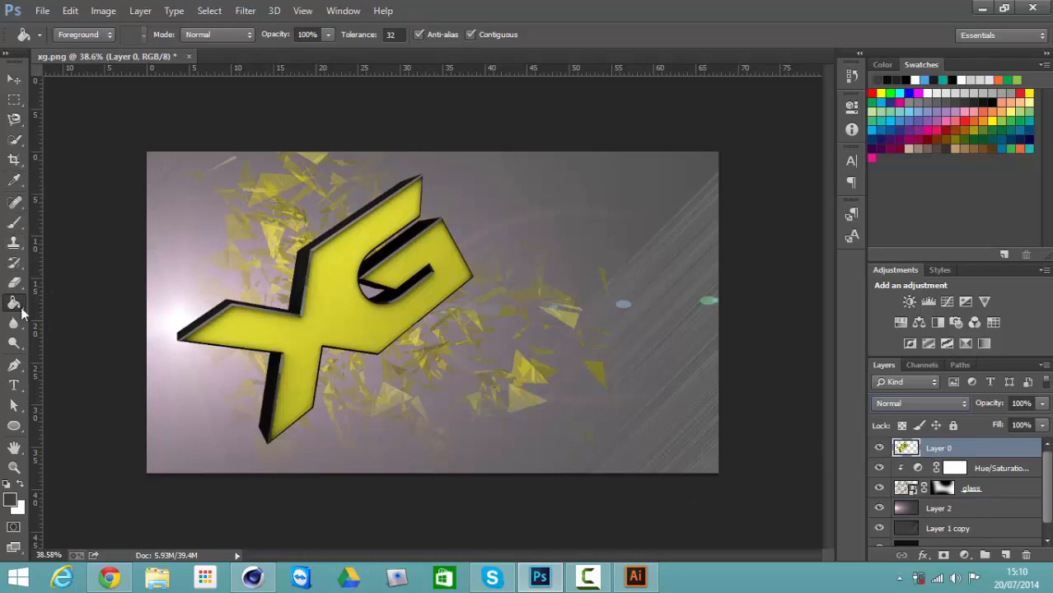
left_click(14, 384)
left_click(518, 412)
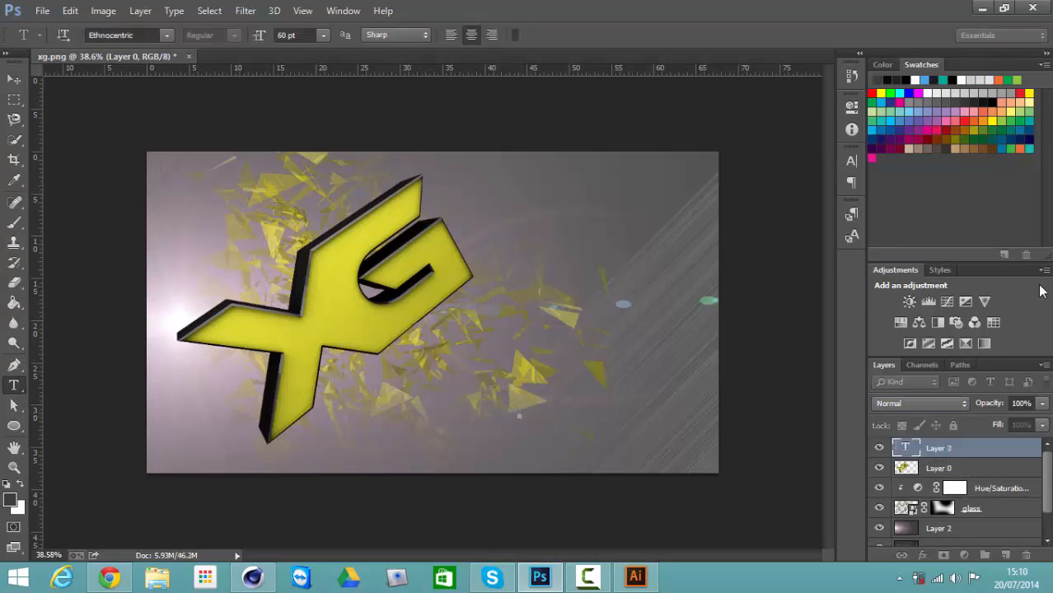
type("XILED")
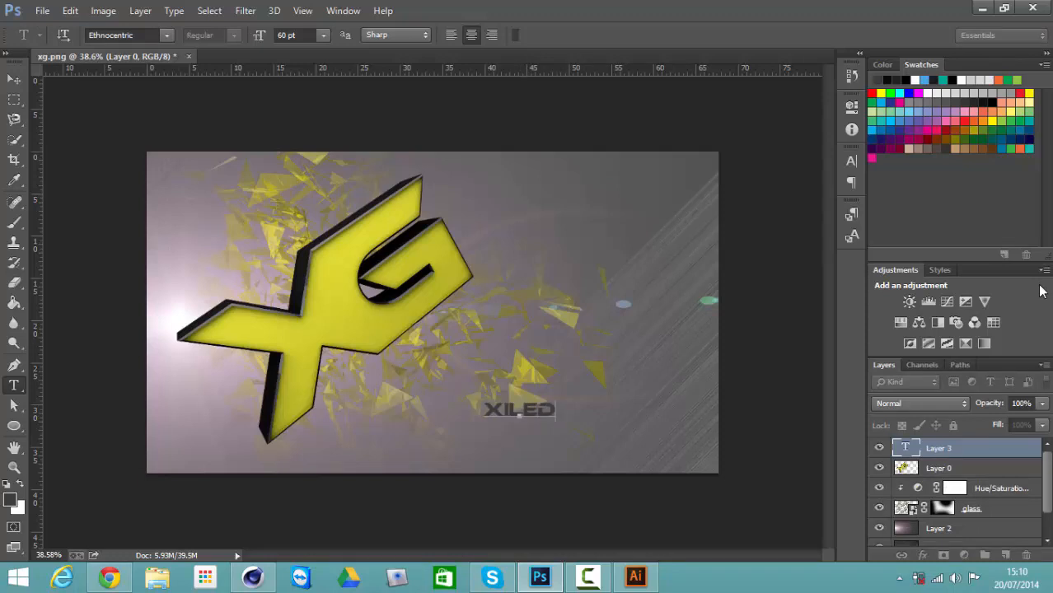
type("GAMING")
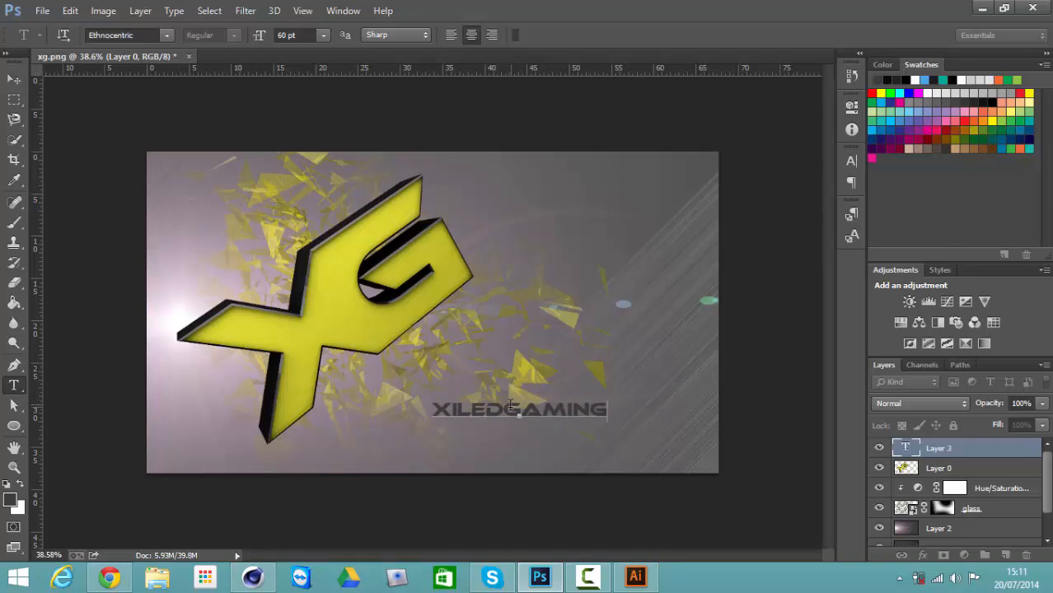
Recolor the word GAMING with the yellow sampled from the XG logo, #ded932
left_click_drag(510, 405, 607, 393)
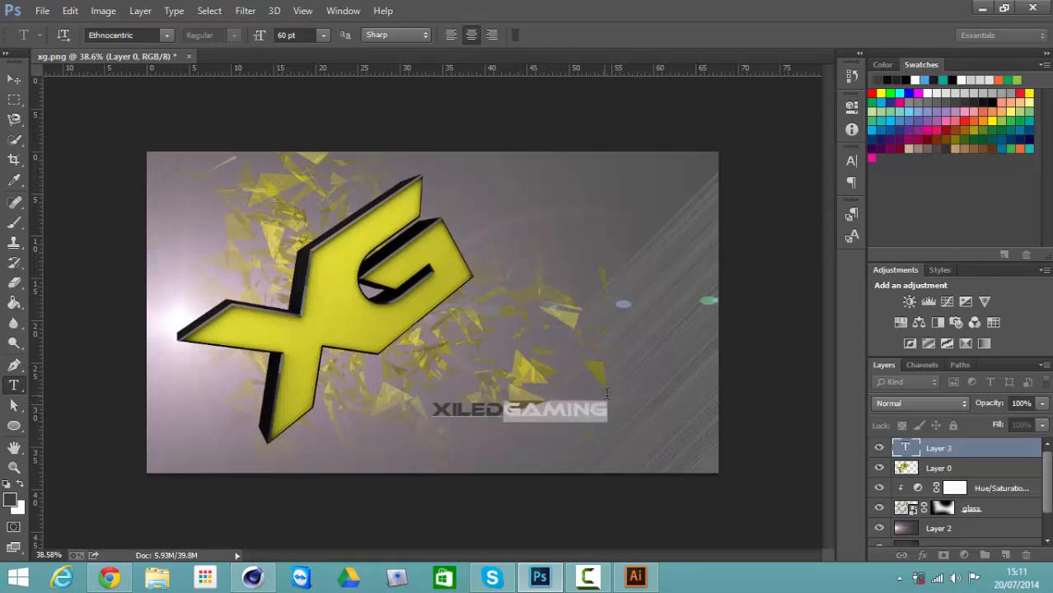
left_click(515, 34)
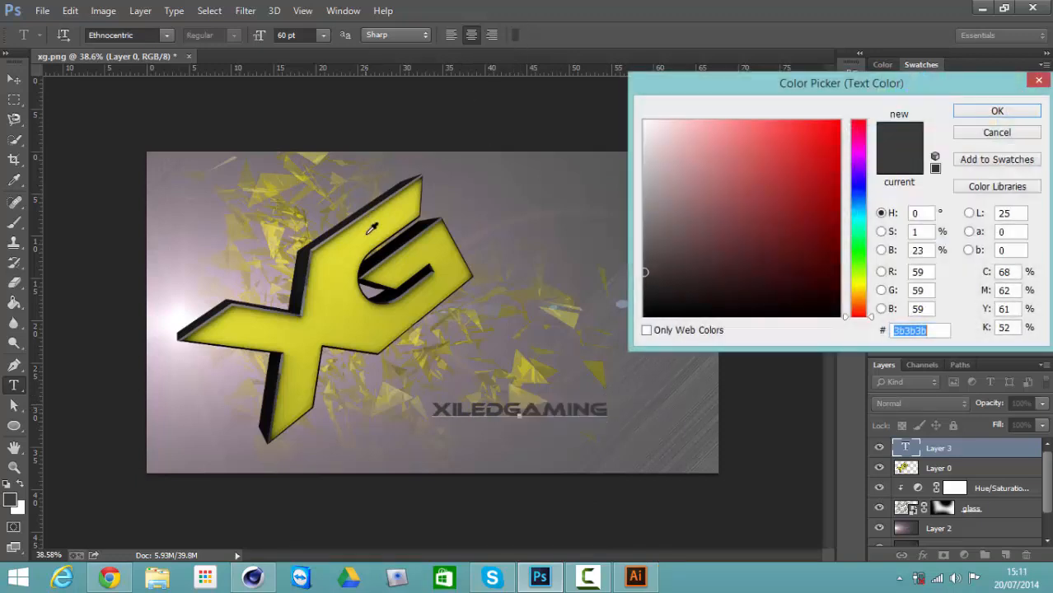
left_click(435, 222)
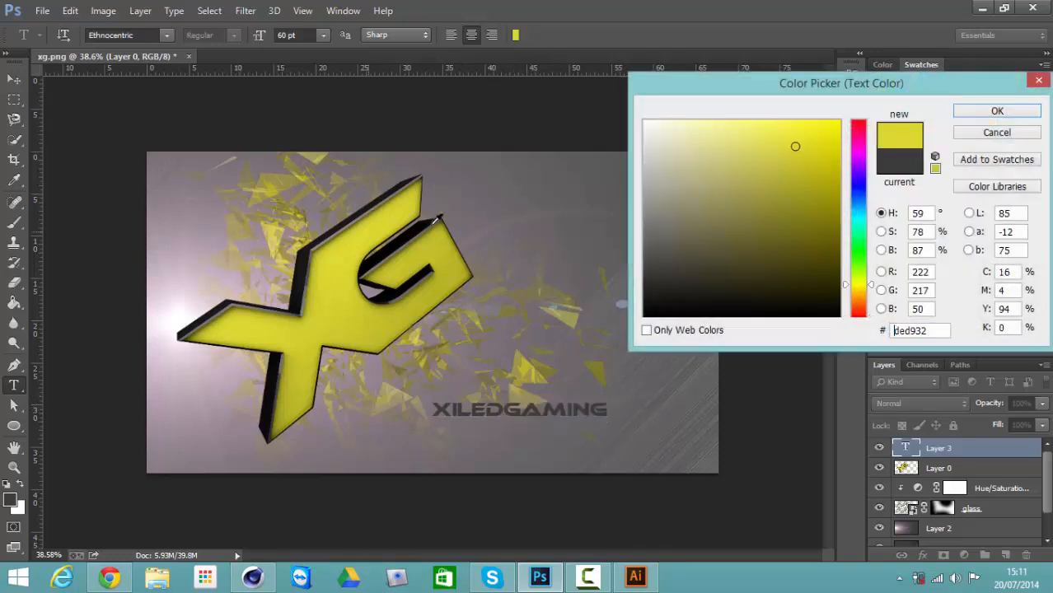
left_click(993, 112)
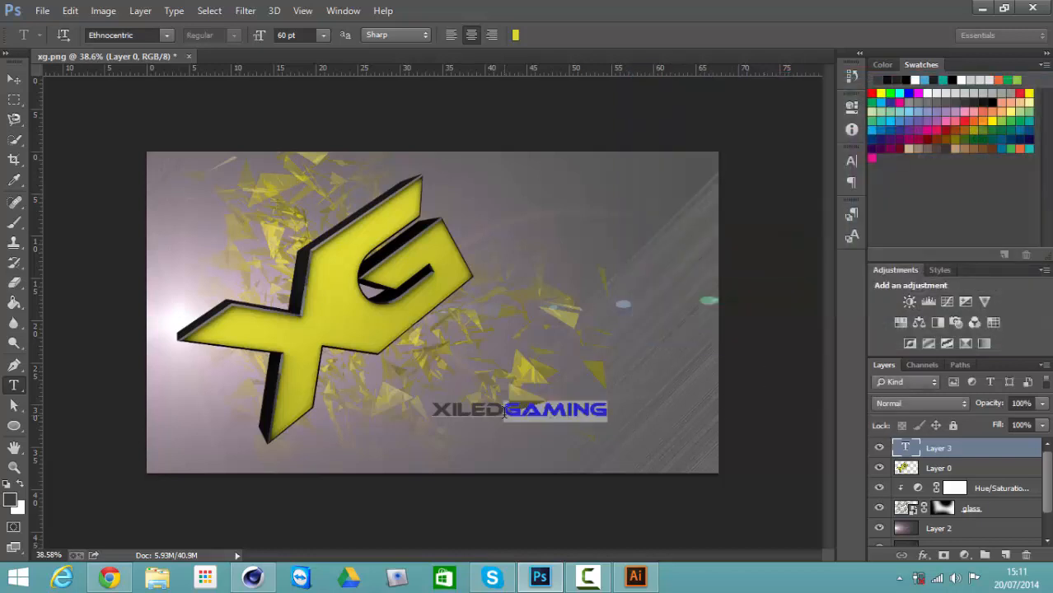
Recolor the word XILED to the near-black #1b1b1b
left_click_drag(504, 410, 432, 409)
left_click(514, 36)
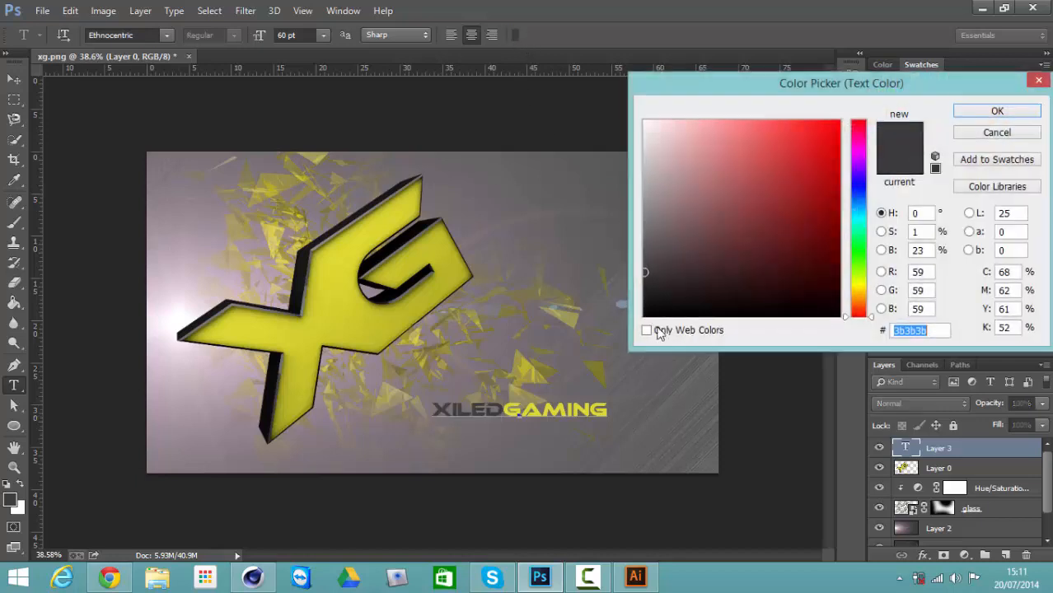
left_click(644, 288)
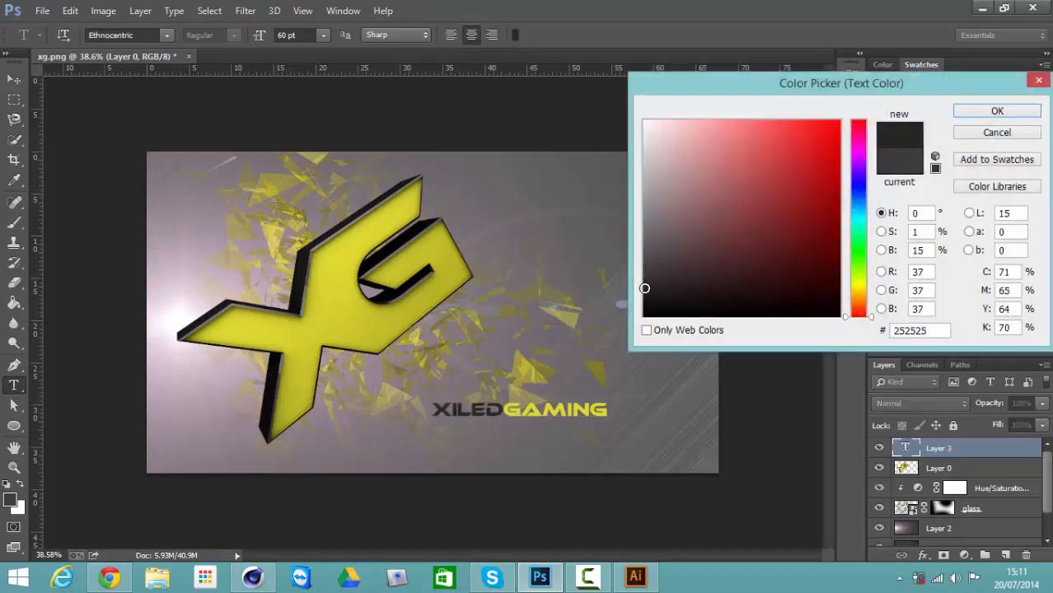
left_click(645, 299)
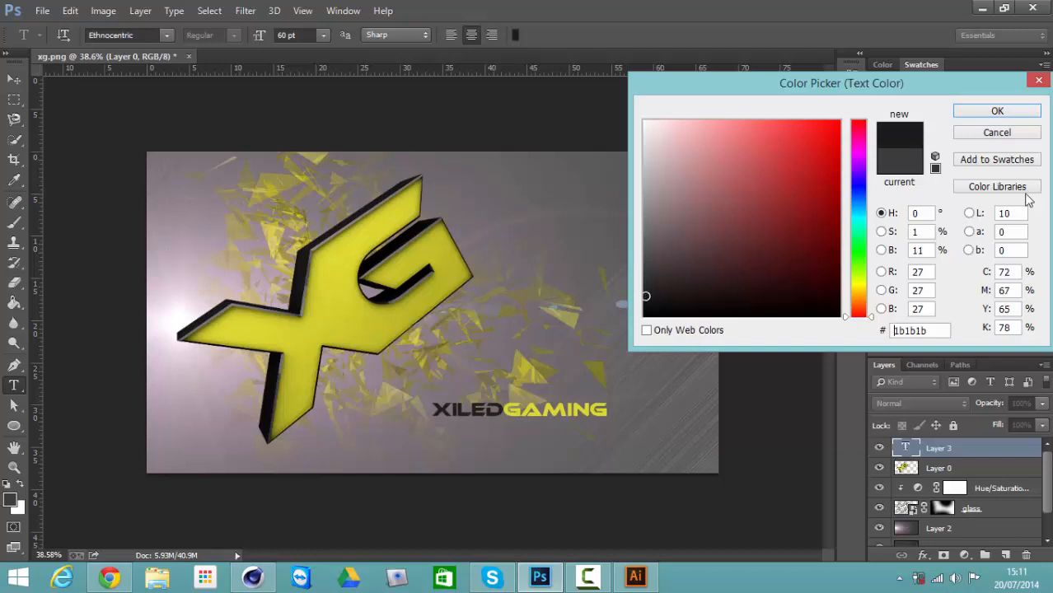
left_click(1007, 111)
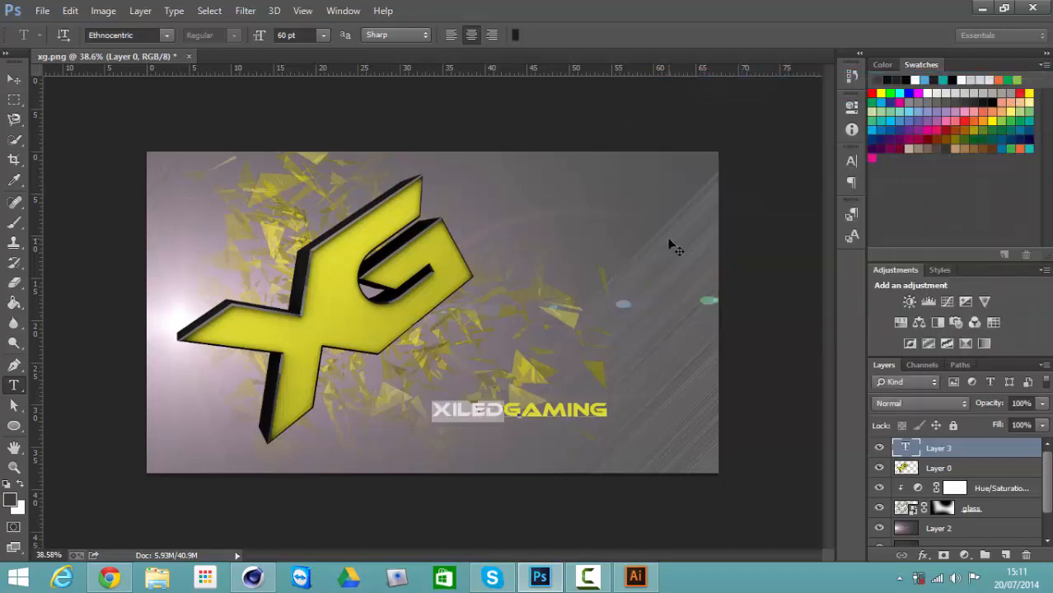
Scale the XILEDGAMING text to about 181%, rotate it about -40°, and place it along the logo's lower-right edge
left_click(14, 79)
key("ctrl+t")
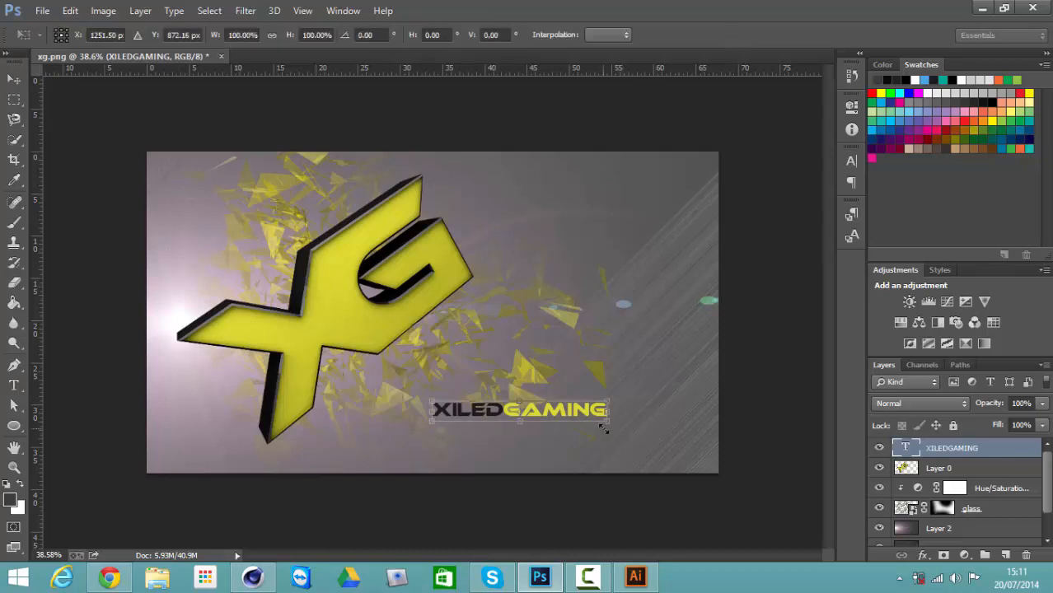
left_click_drag(608, 422, 722, 471, "shift")
left_click_drag(727, 391, 659, 235)
left_click_drag(580, 346, 589, 191)
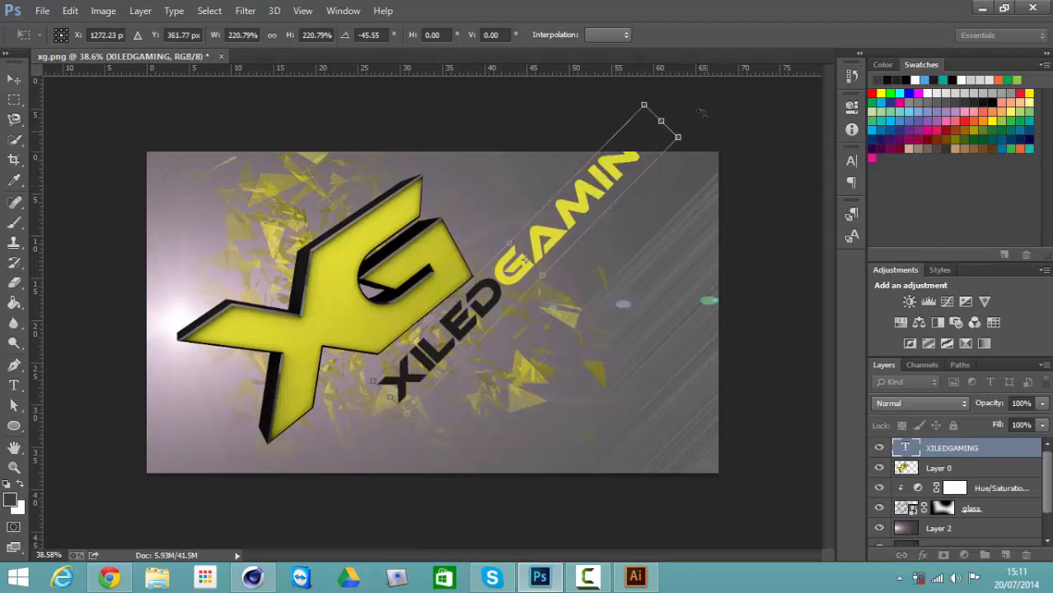
left_click_drag(663, 97, 675, 113)
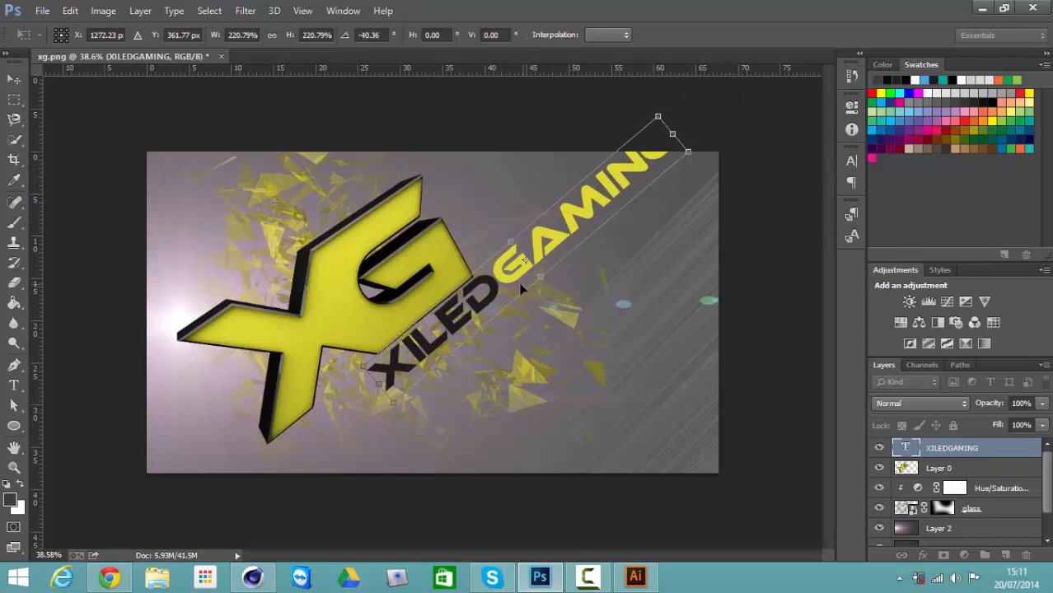
left_click_drag(521, 288, 538, 288)
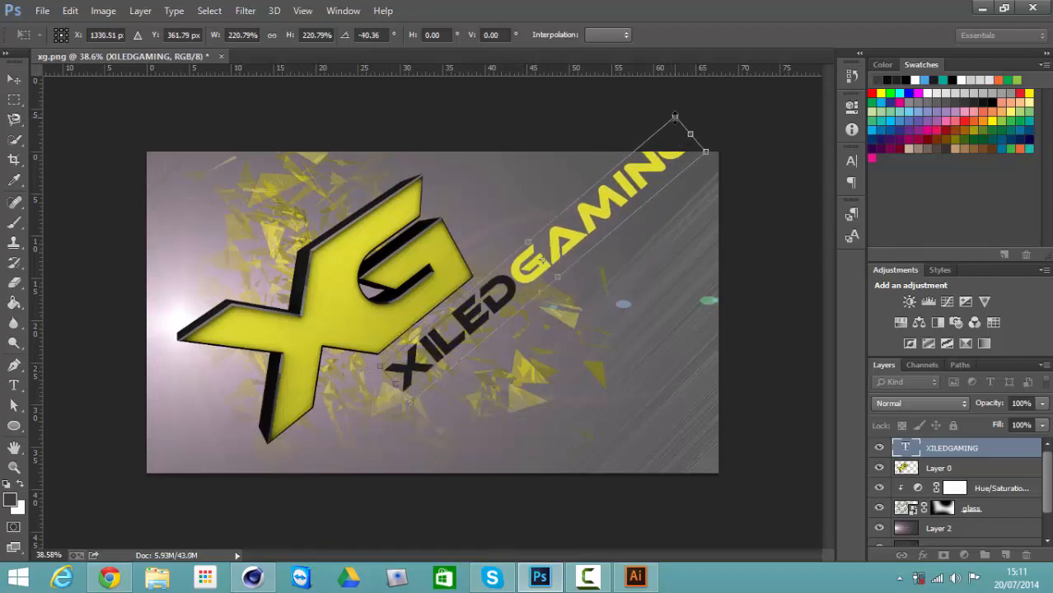
left_click_drag(675, 116, 605, 197, "shift")
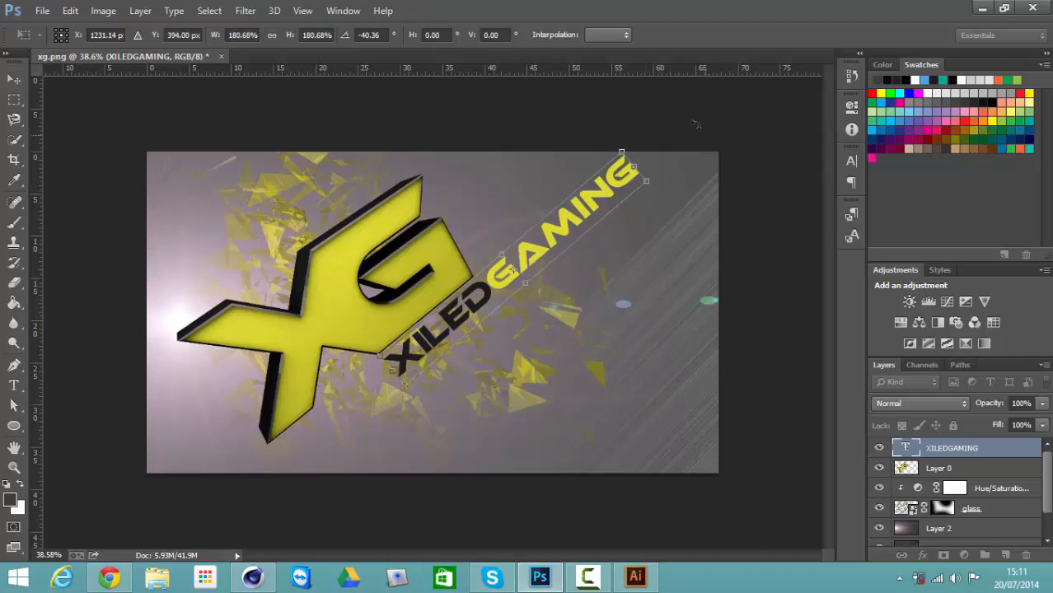
key("Return")
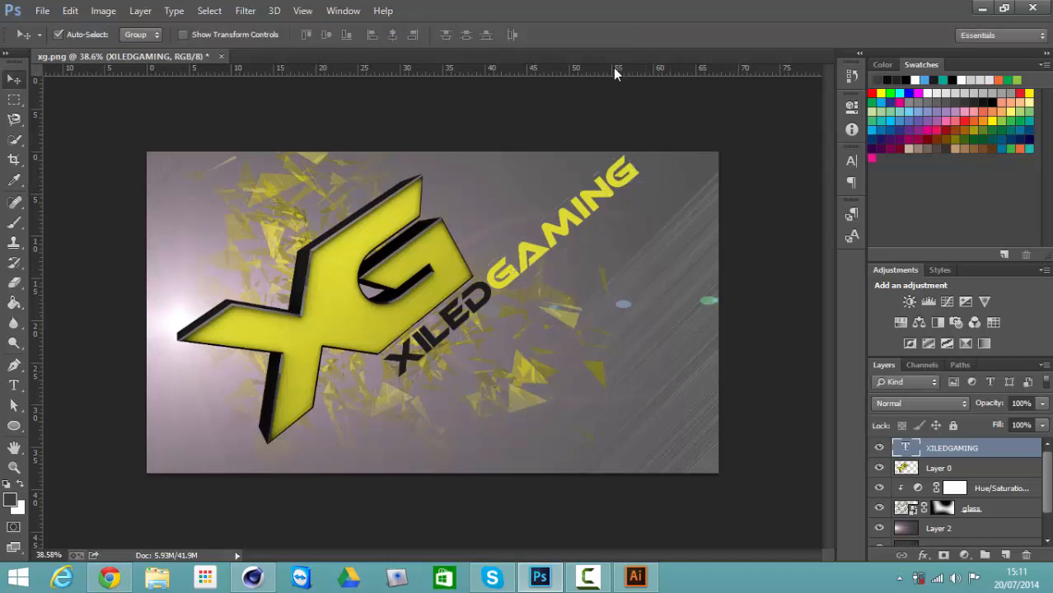
Move the logo and text together slightly down-left, and shift the flare on Layer 2 down while stretching the layer to the canvas's top edge
left_click(950, 469, "shift")
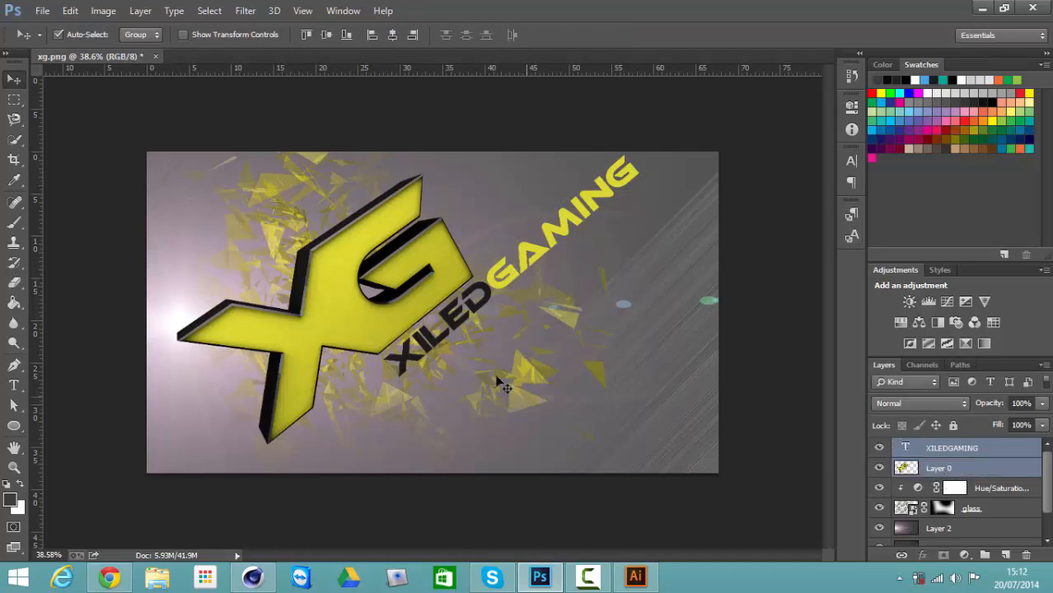
left_click_drag(420, 294, 402, 304)
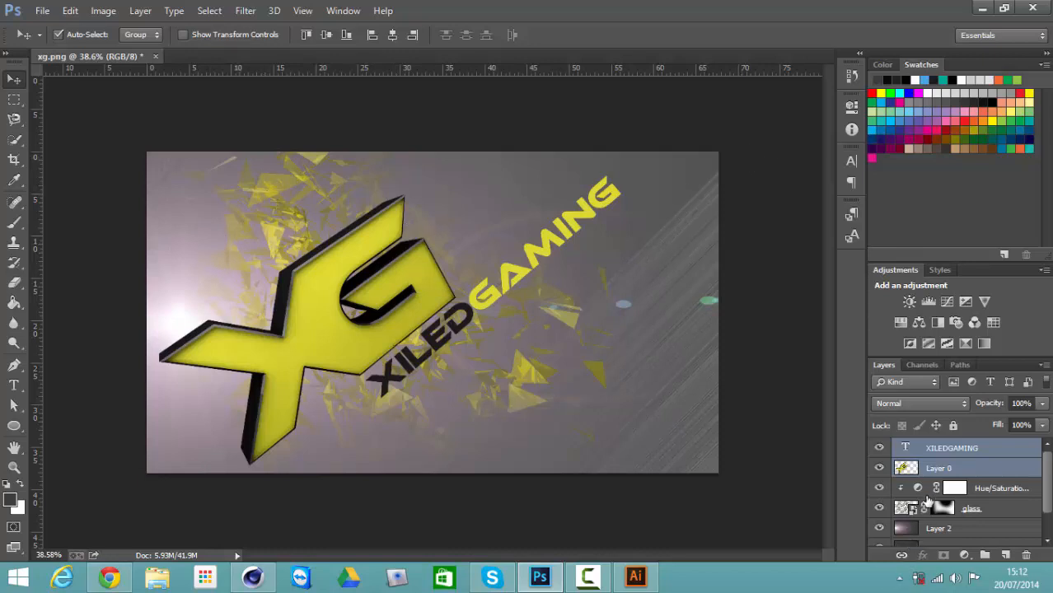
left_click(919, 528)
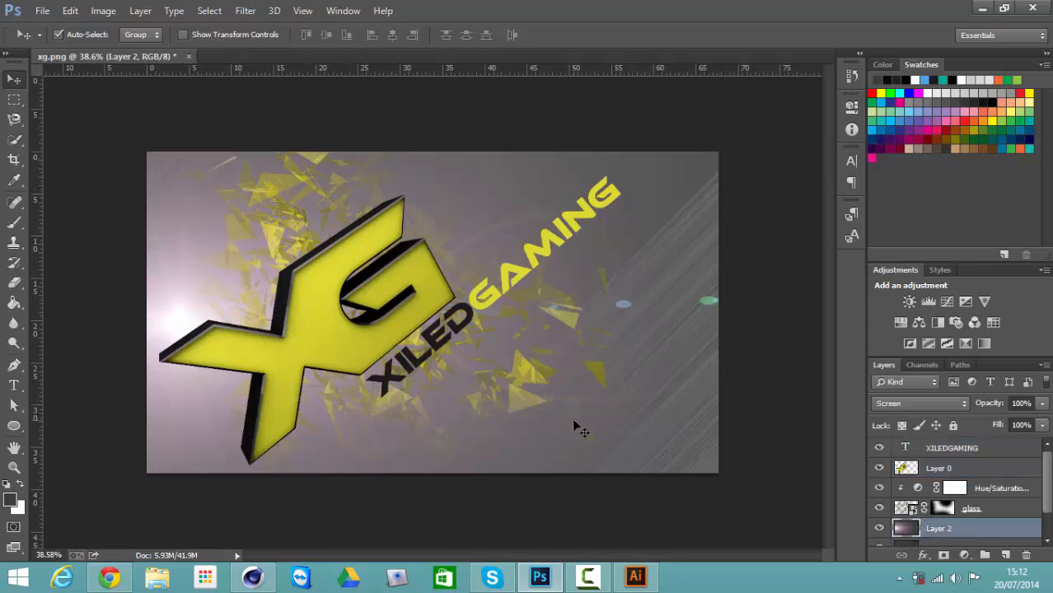
key("ctrl+t")
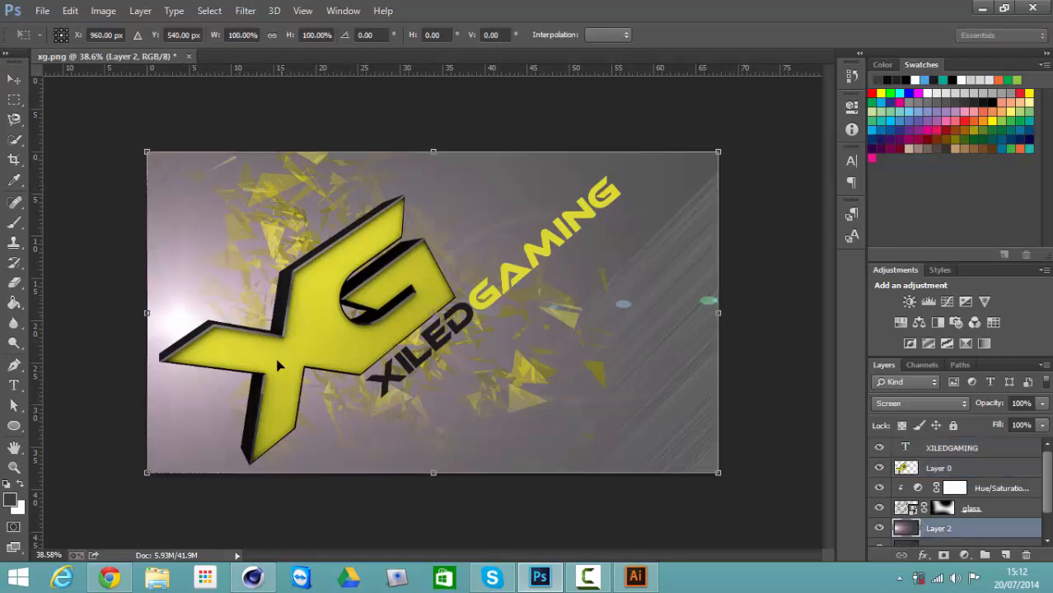
left_click_drag(232, 304, 232, 323)
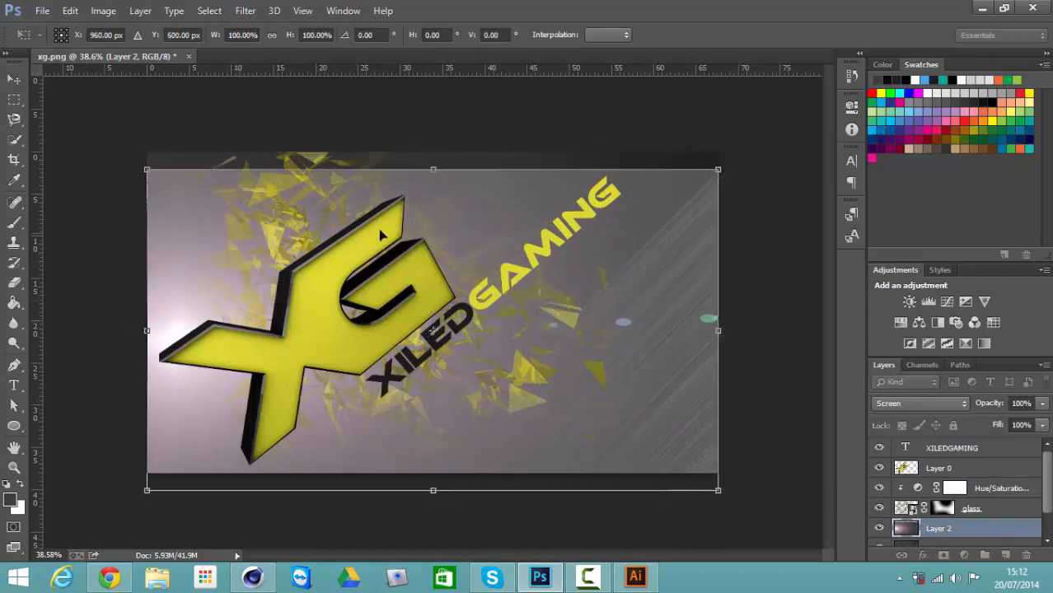
mouse_move(433, 170)
left_mouse_down()
mouse_move(433, 140)
mouse_move(434, 152)
left_mouse_up()
key("Return")
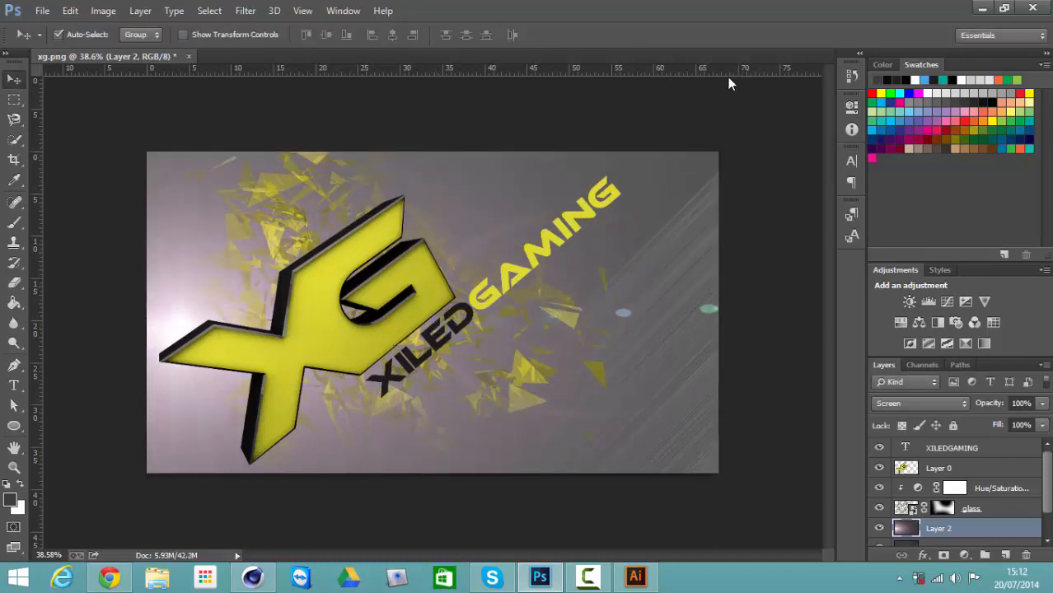
Add a layer mask to the flare's Layer 2
left_click(783, 354)
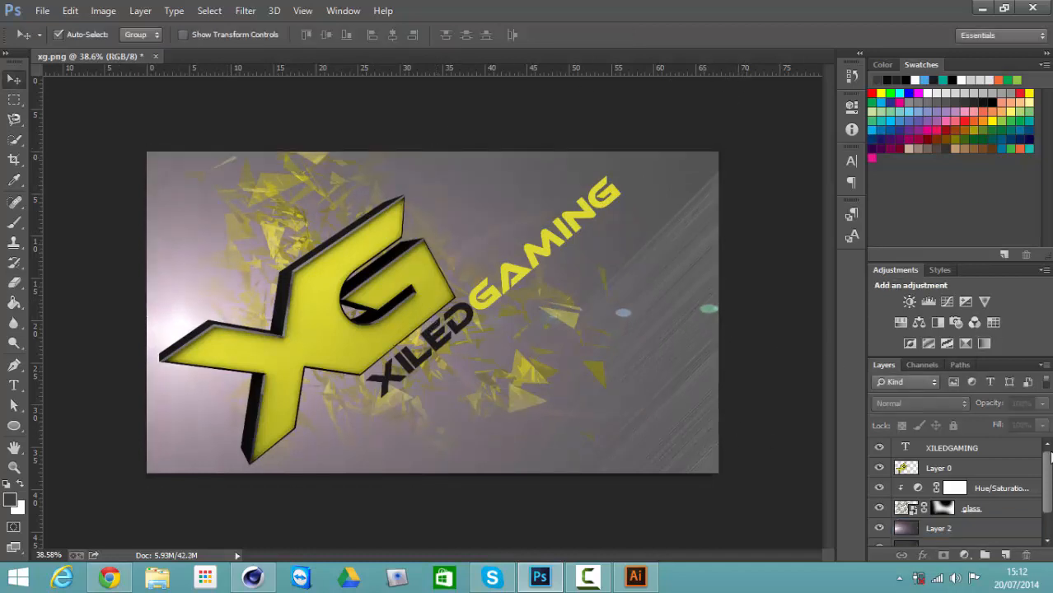
left_click(960, 529)
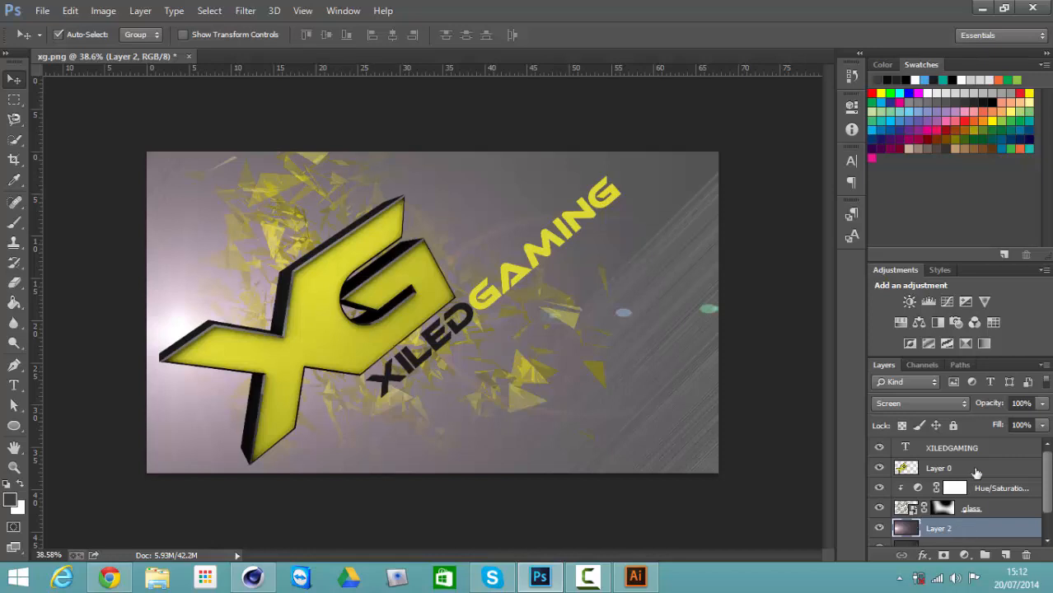
left_click(993, 403)
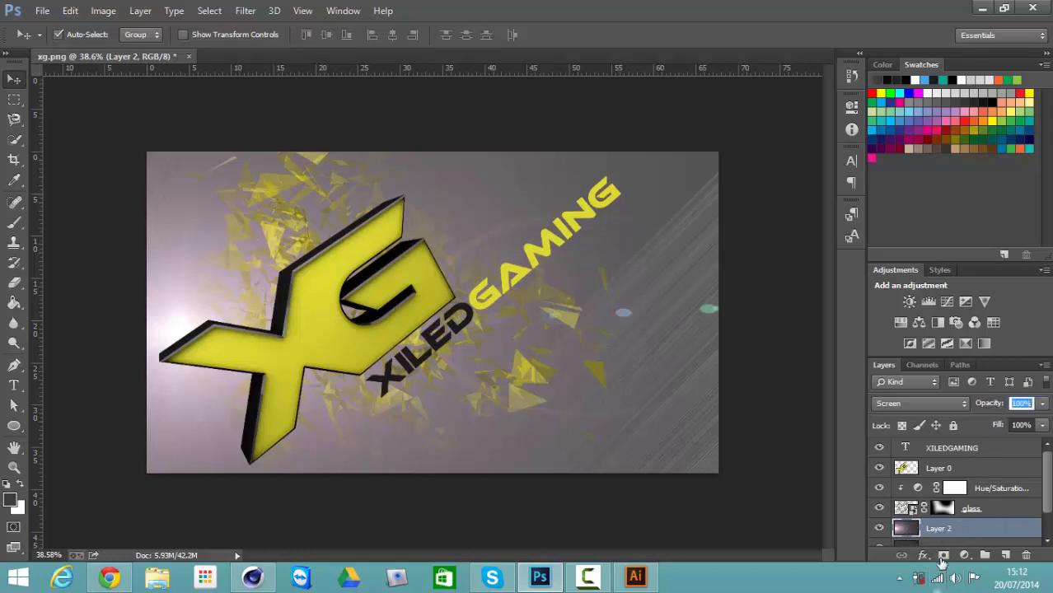
left_click(943, 555)
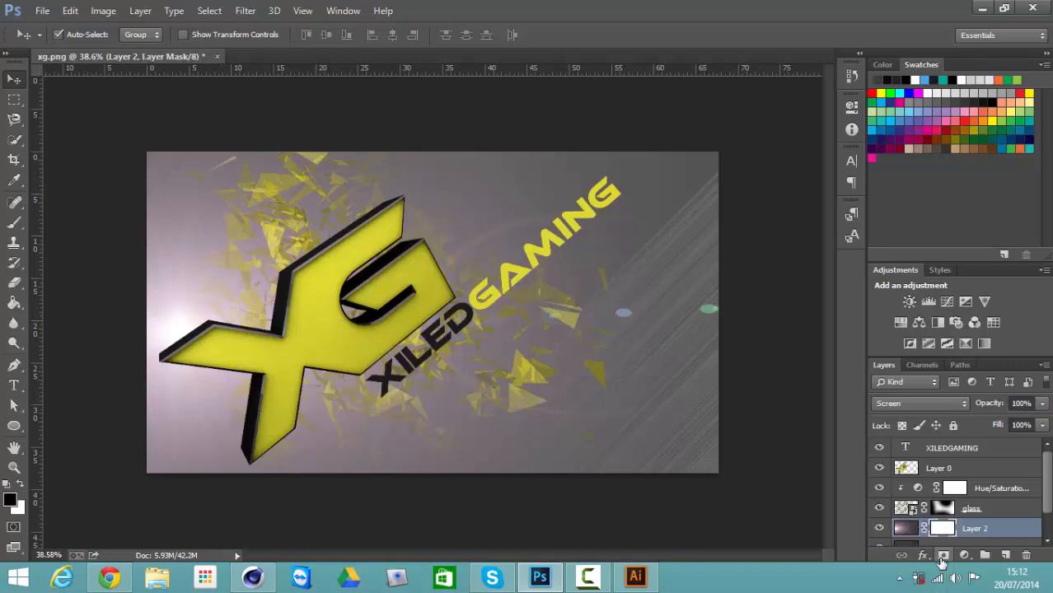
Paint black on Layer 2's mask with a soft 1000 px brush to hide the flare haze across the canvas's top and right side
left_click(14, 222)
mouse_move(197, 214)
left_mouse_down()
mouse_move(338, 165)
mouse_move(643, 140)
left_mouse_up()
mouse_move(676, 98)
left_mouse_down()
mouse_move(796, 161)
mouse_move(778, 276)
mouse_move(679, 457)
mouse_move(504, 529)
mouse_move(429, 527)
mouse_move(412, 503)
mouse_move(610, 466)
mouse_move(659, 429)
left_mouse_up()
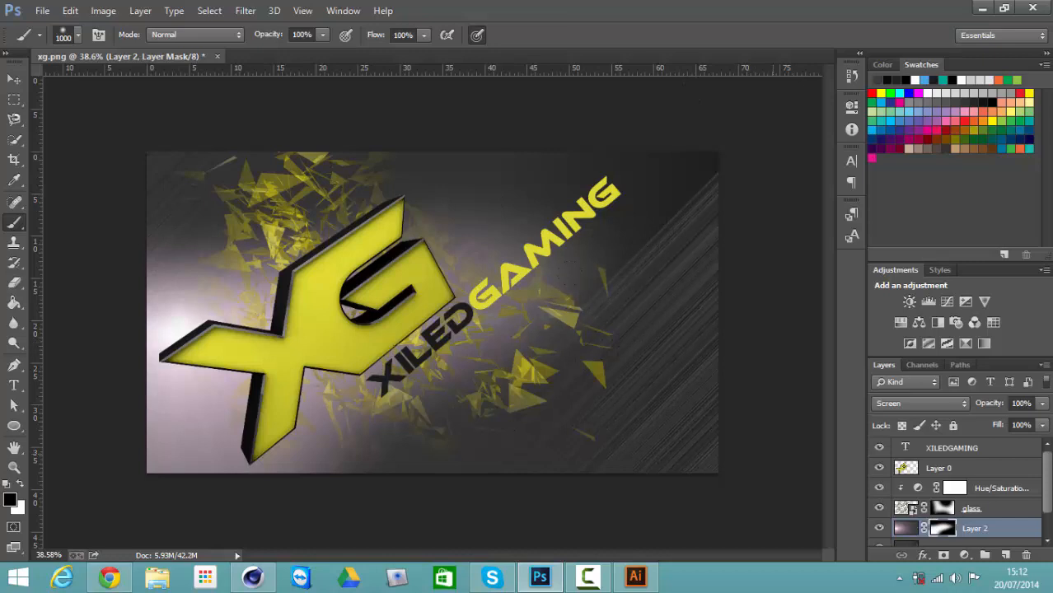
left_click_drag(258, 146, 170, 179)
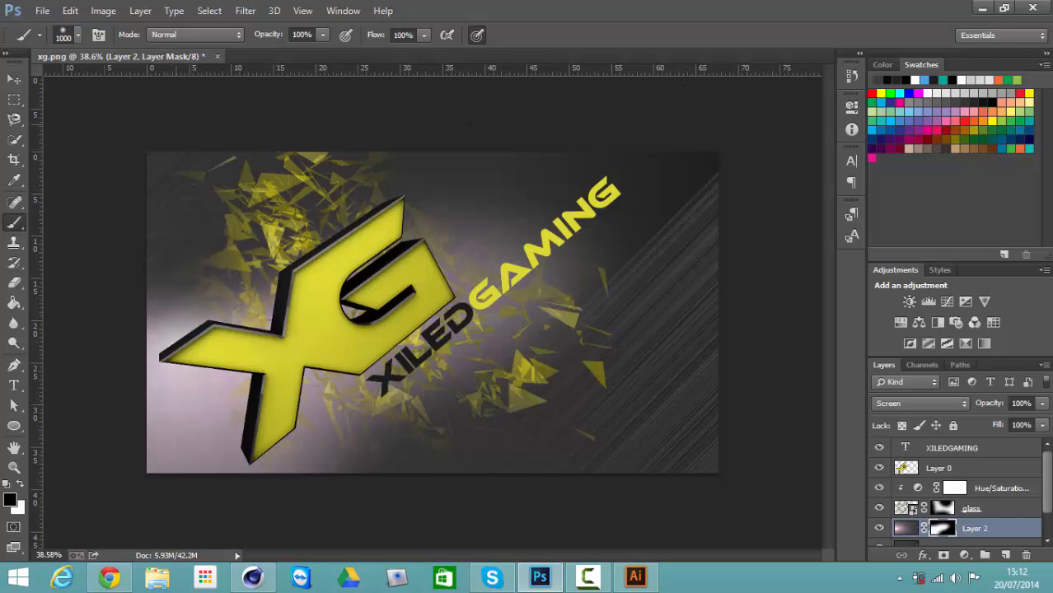
left_click_drag(267, 148, 198, 180)
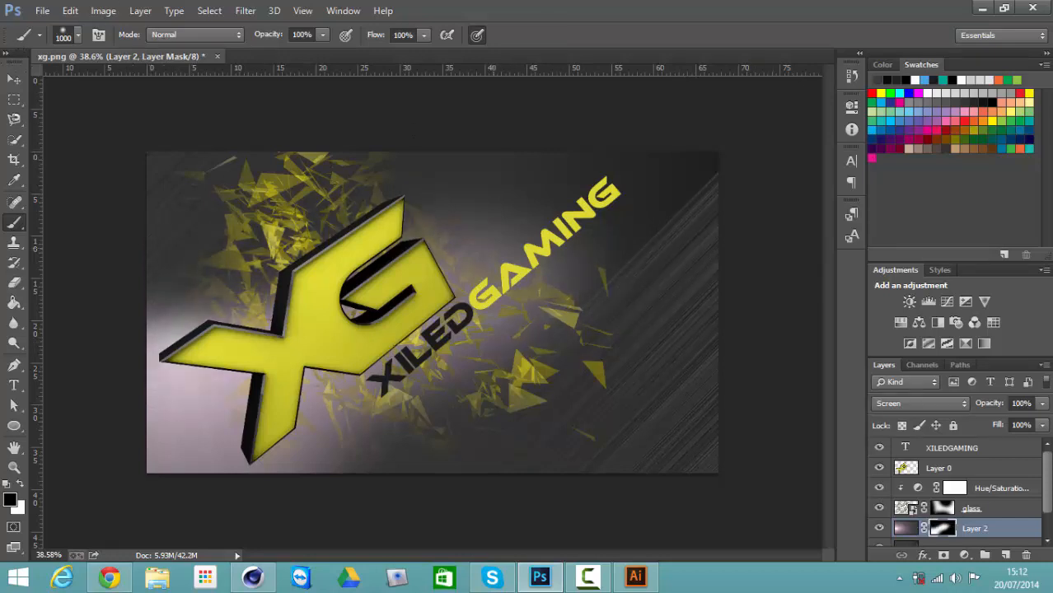
left_click_drag(491, 262, 550, 270)
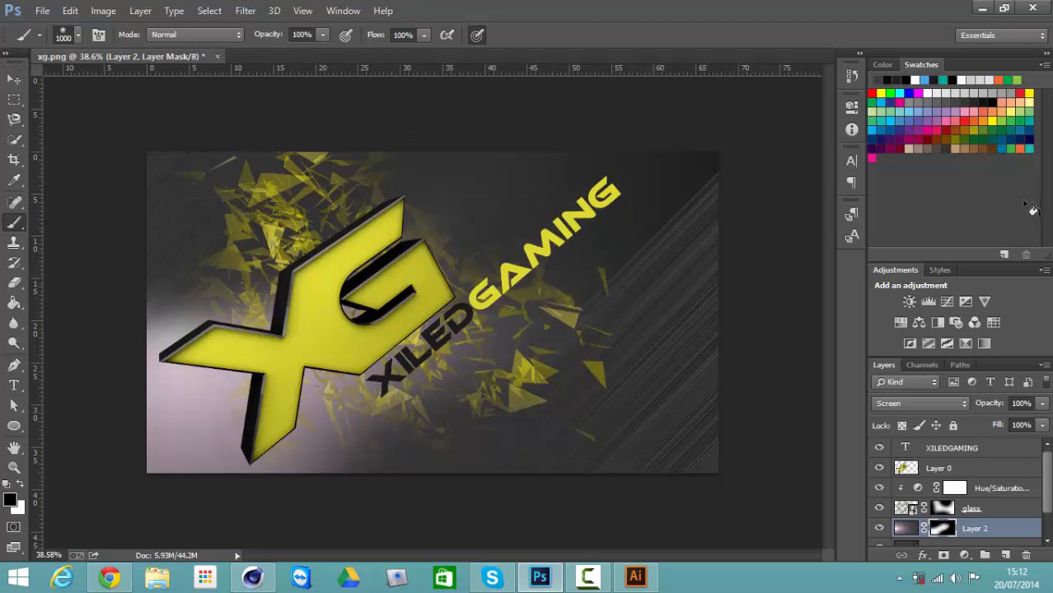
Undo the last brush stroke on Layer 2's mask and repaint black over the flare haze around the GAMING text
key("ctrl+z")
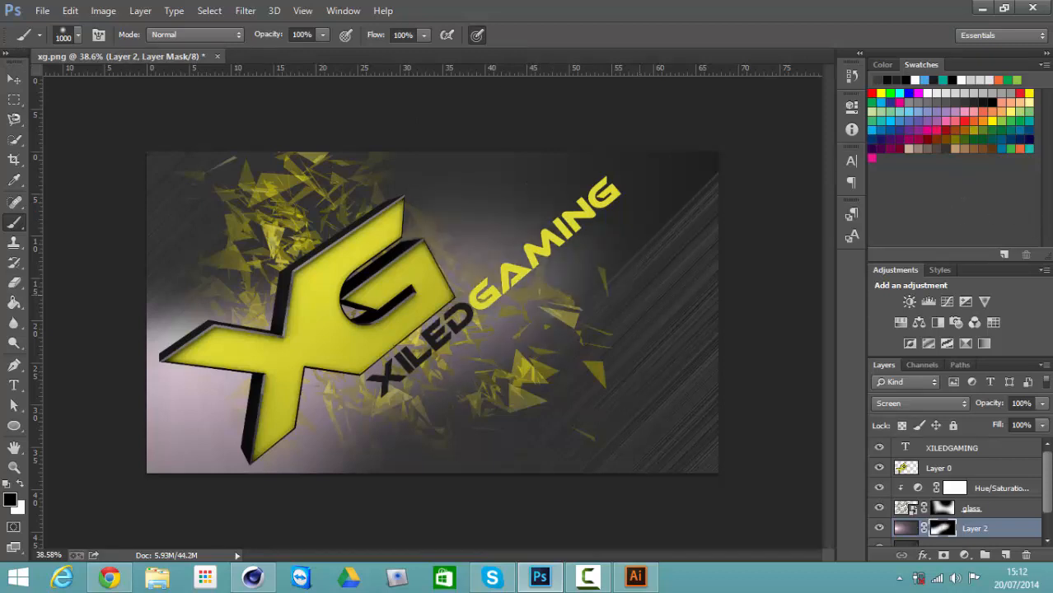
left_click_drag(595, 299, 546, 254)
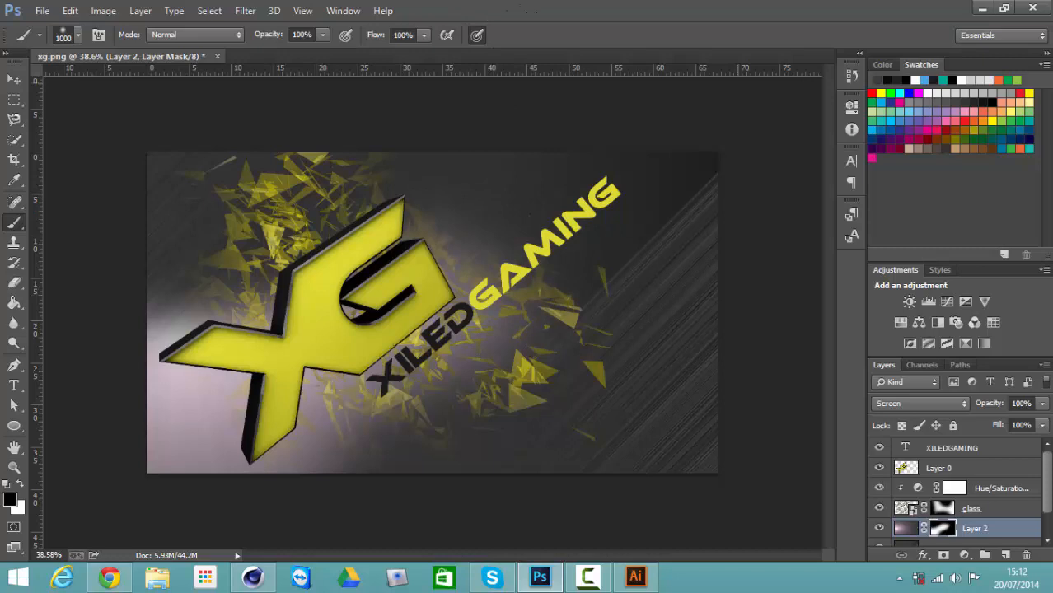
Add a Hue/Saturation adjustment layer above the XILEDGAMING text with saturation about +4, lightness about -8 and a slight hue shift
left_click(1007, 455)
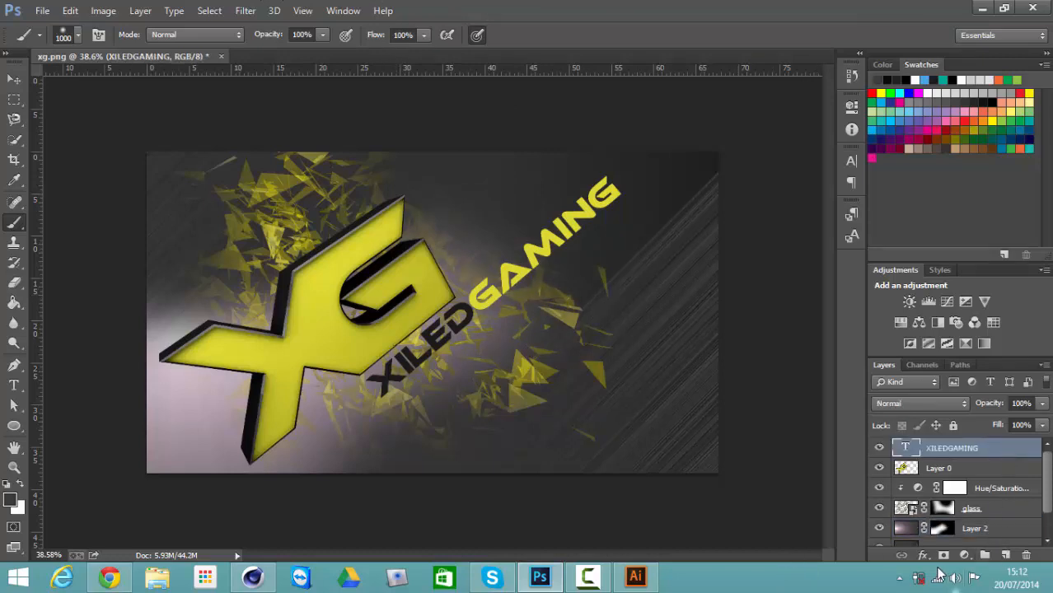
left_click(964, 556)
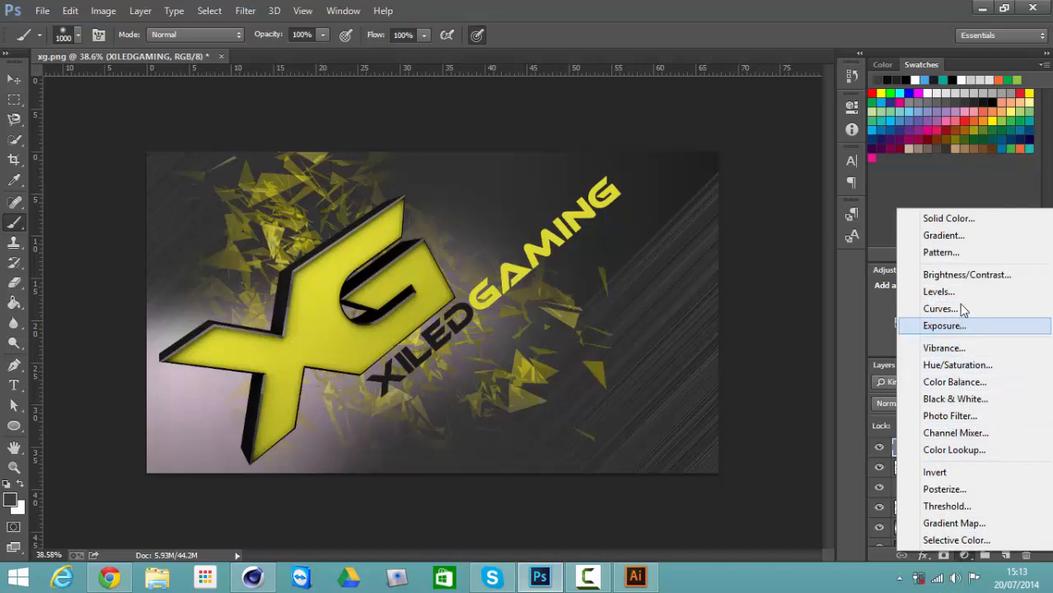
left_click(957, 365)
left_click_drag(724, 233, 713, 273)
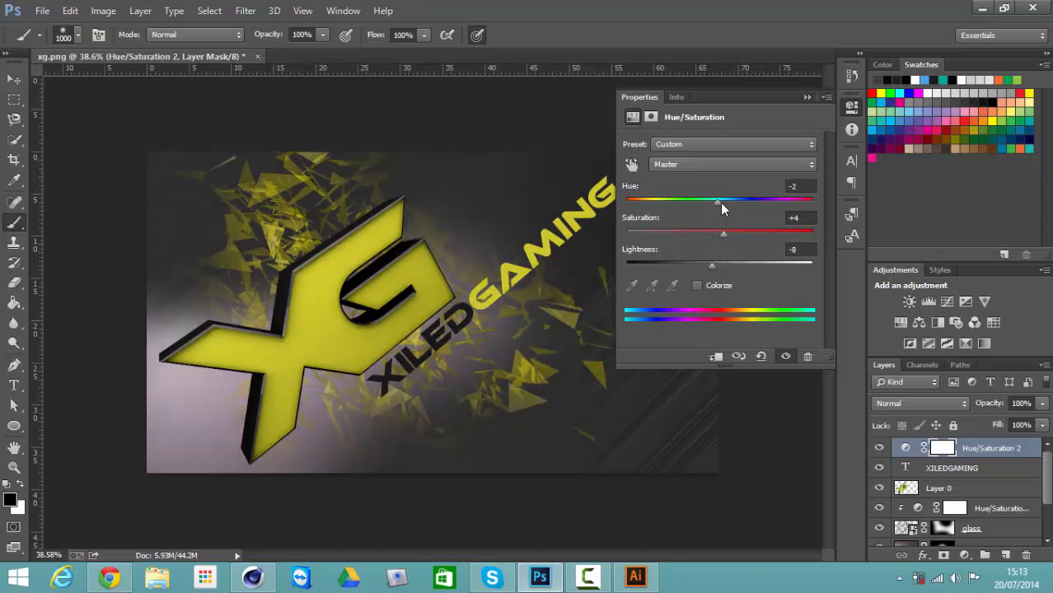
mouse_move(722, 204)
left_mouse_down()
mouse_move(813, 198)
mouse_move(768, 218)
mouse_move(698, 219)
mouse_move(728, 218)
left_mouse_up()
left_click(807, 96)
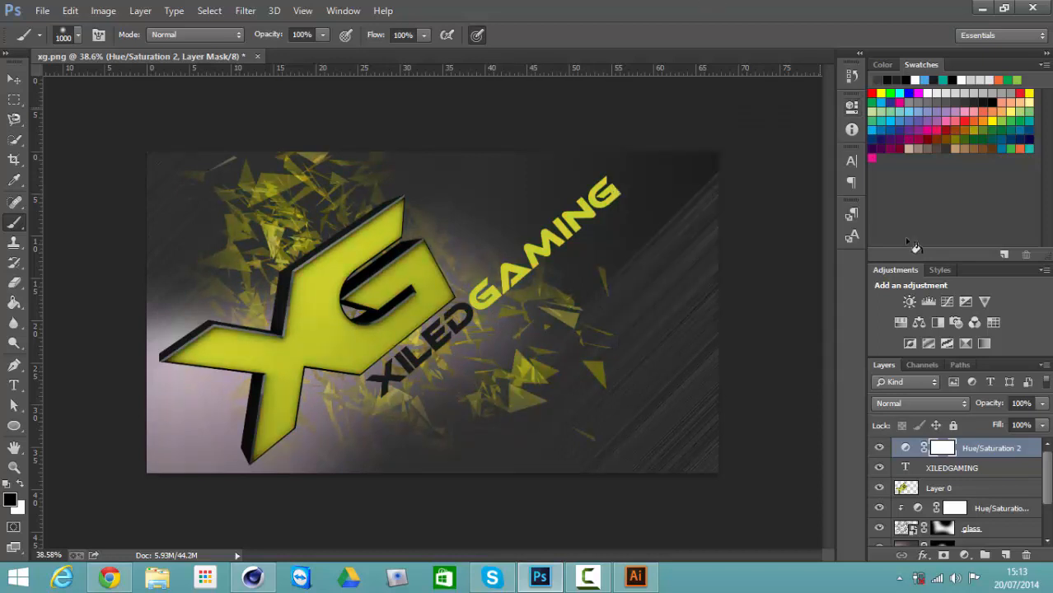
Add a Levels adjustment layer on top of the stack with input levels 27, 0.68 and 226 to deepen the contrast
left_click(964, 555)
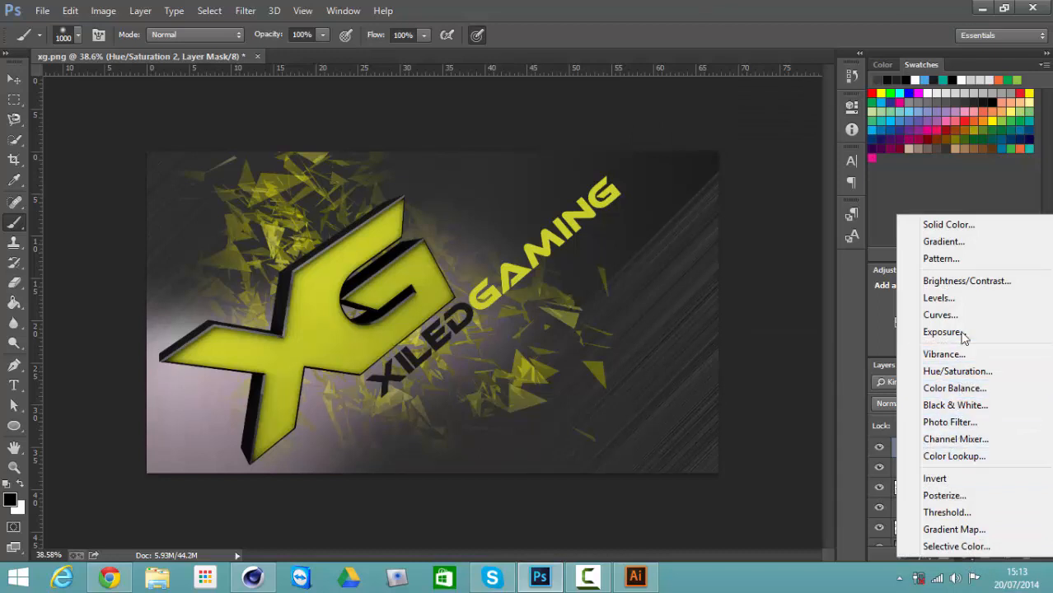
left_click(939, 298)
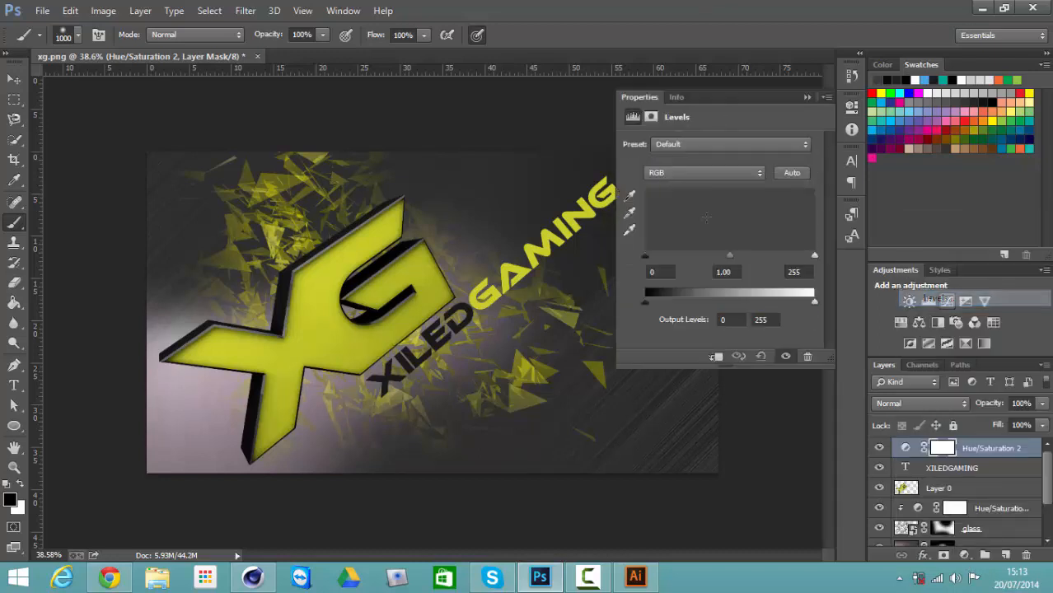
left_click_drag(648, 258, 669, 256)
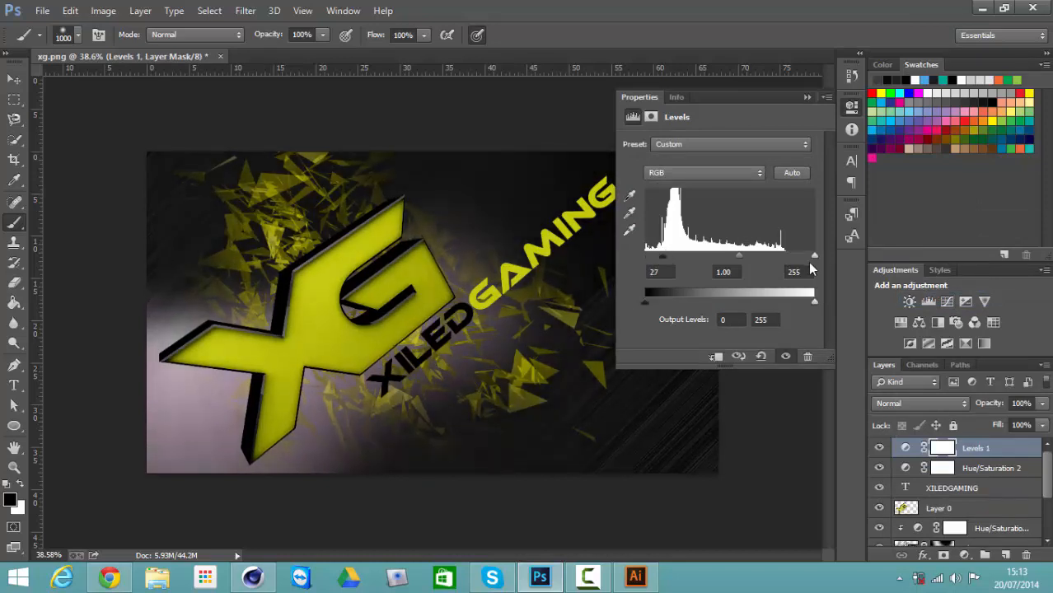
left_click_drag(813, 256, 795, 256)
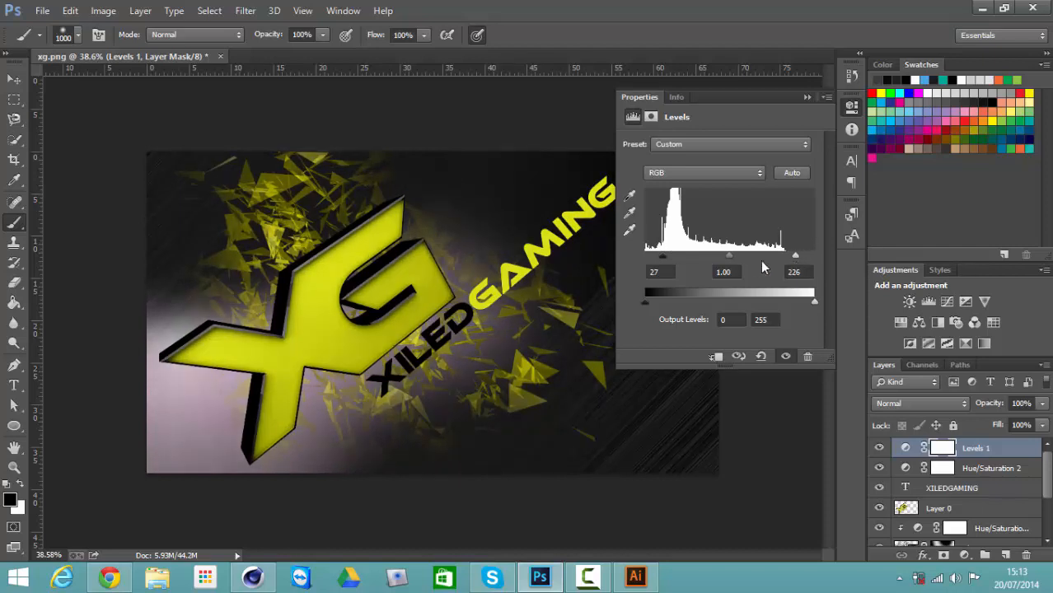
left_click_drag(730, 255, 745, 258)
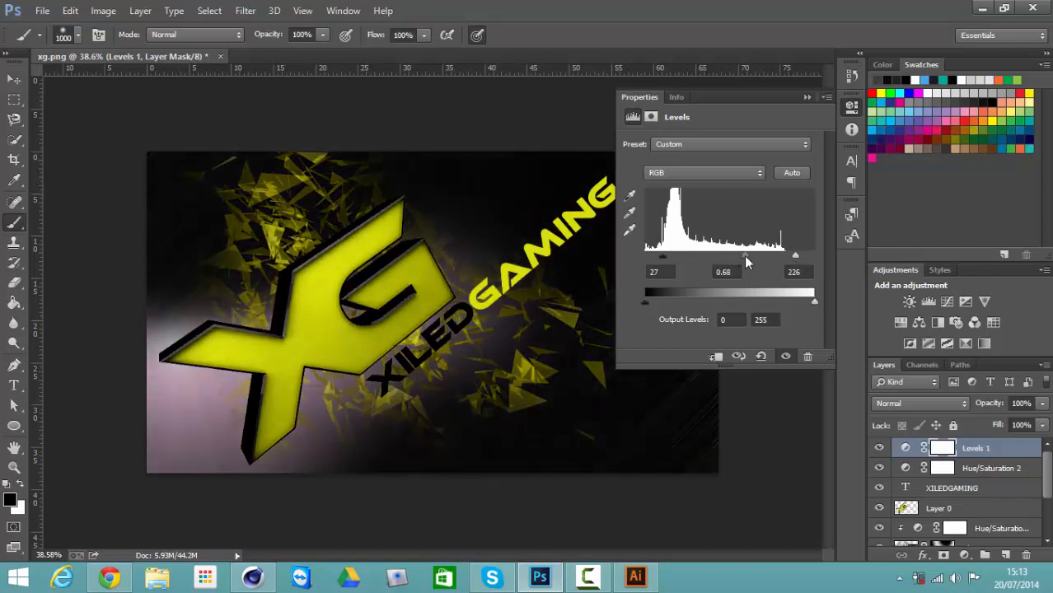
left_click(806, 98)
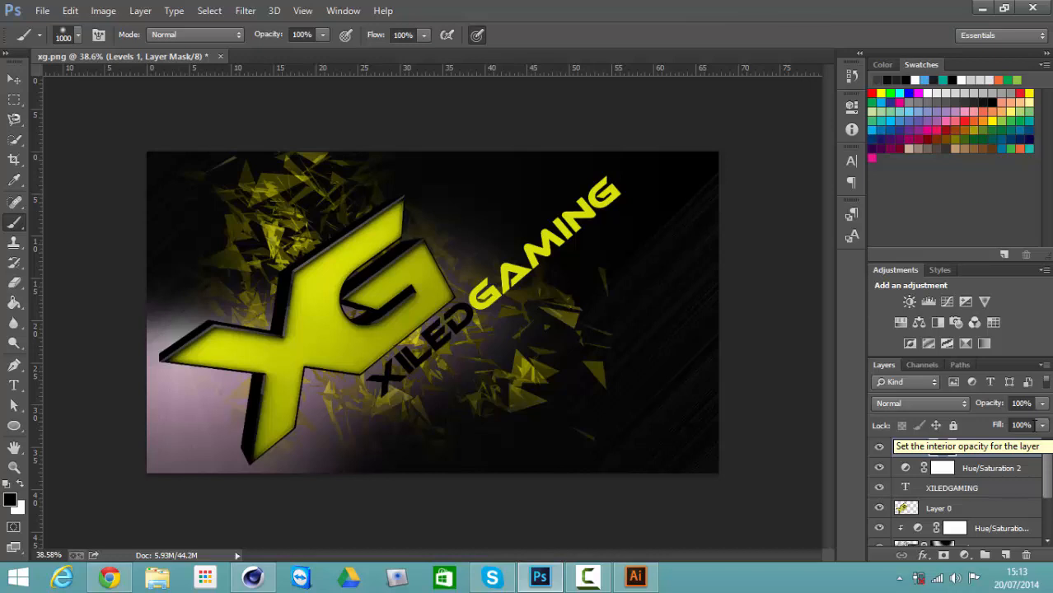
left_click(590, 577)
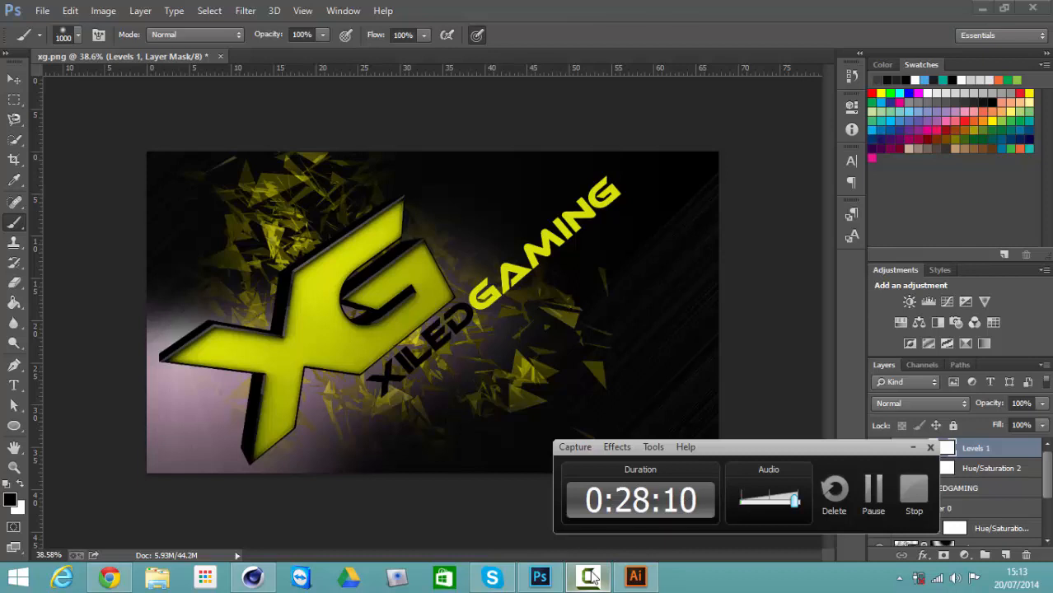